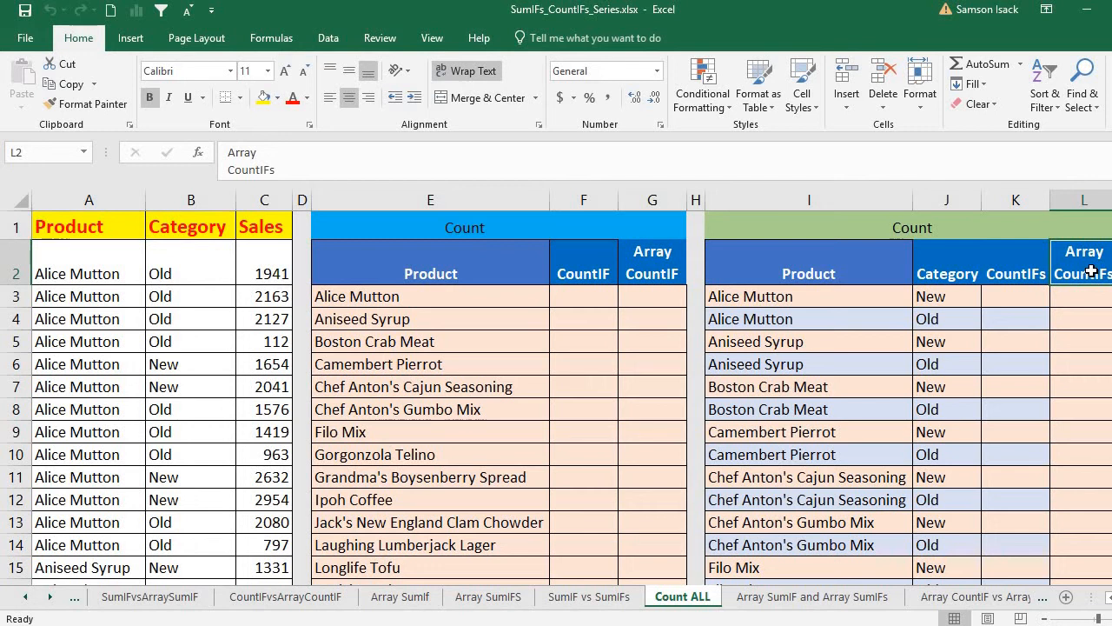
Examine the Product, Category and Sales headers and the first record of the source data in row 2
left_click(129, 226)
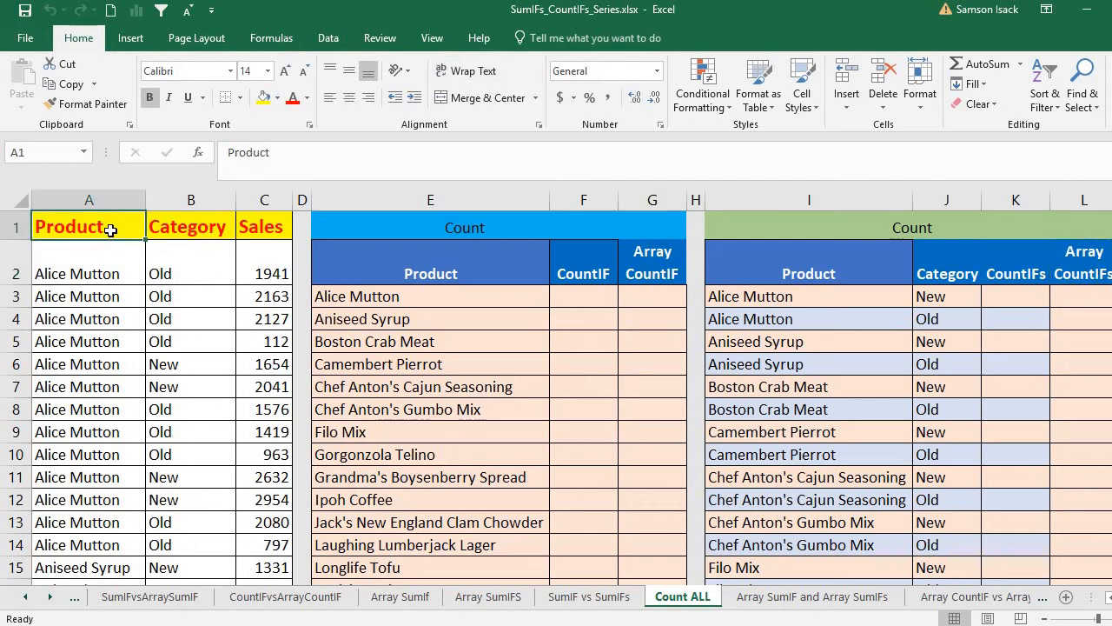
left_click_drag(107, 223, 253, 226)
left_click(91, 265)
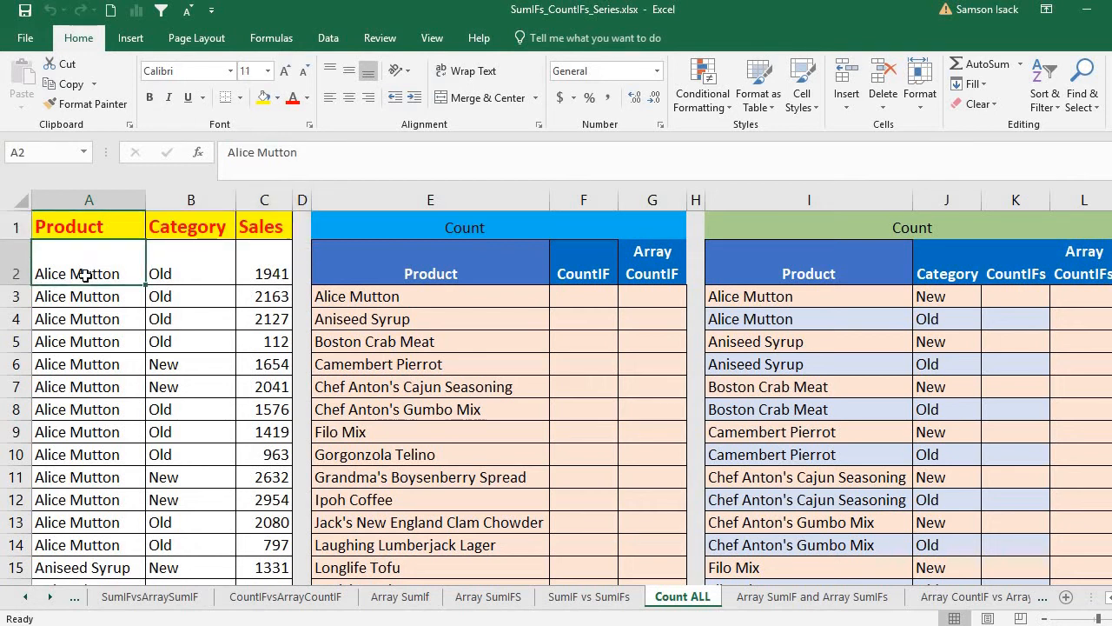
left_click_drag(85, 274, 226, 274)
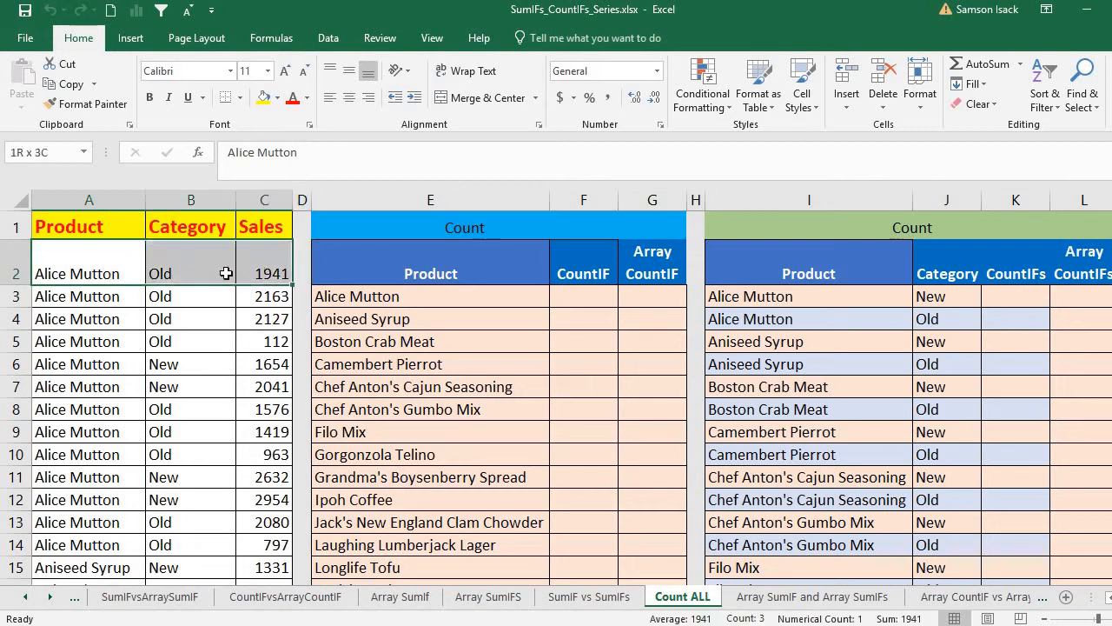
left_click(109, 273)
left_click(176, 274)
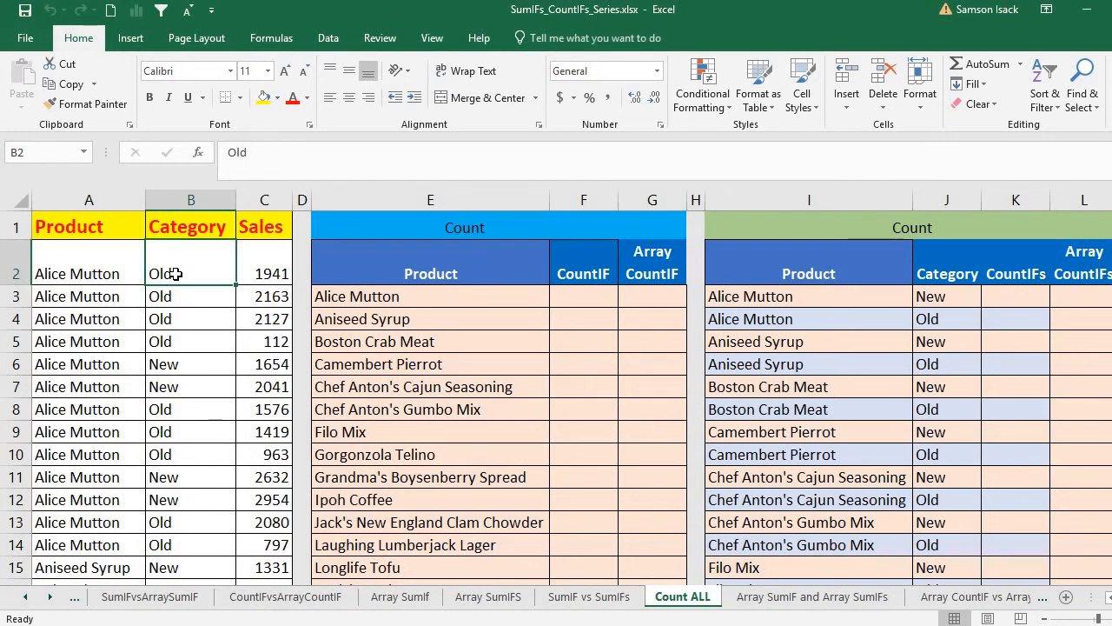
left_click(275, 263)
left_click(115, 270)
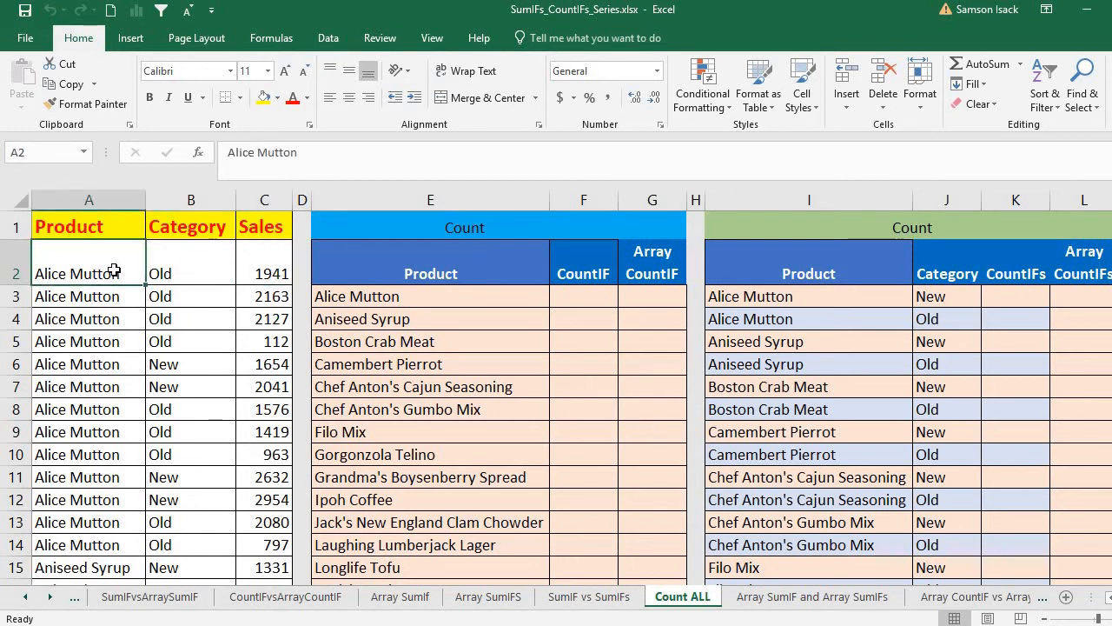
Examine the Alice Mutton records, the end of the source data, and the CountIF and Array CountIF headers of the first Count table
left_click_drag(114, 270, 115, 536)
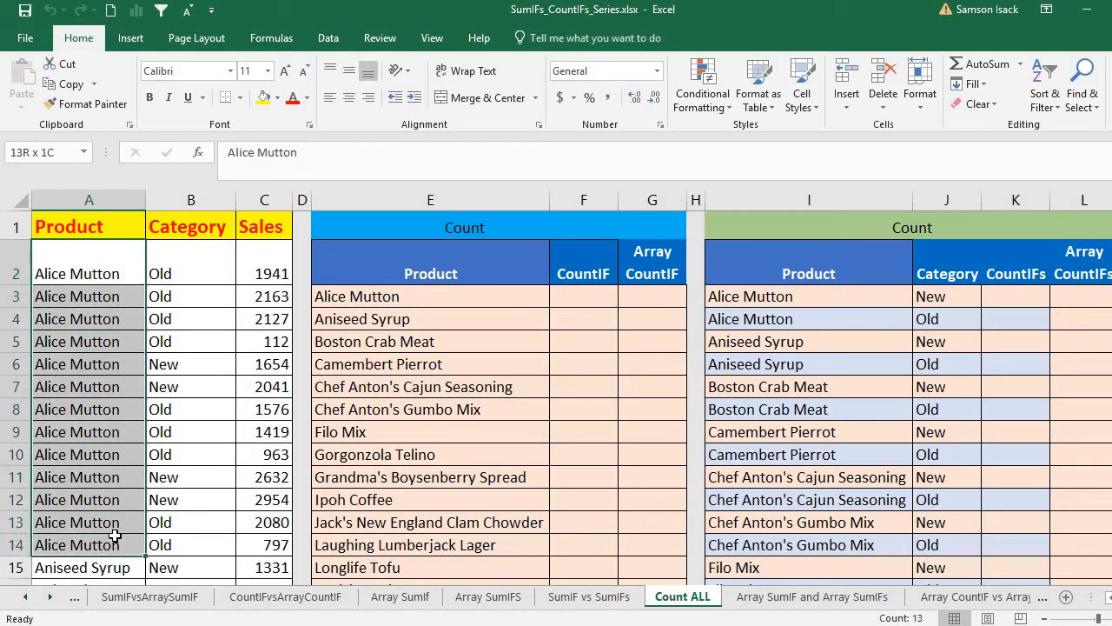
left_click_drag(196, 276, 193, 540)
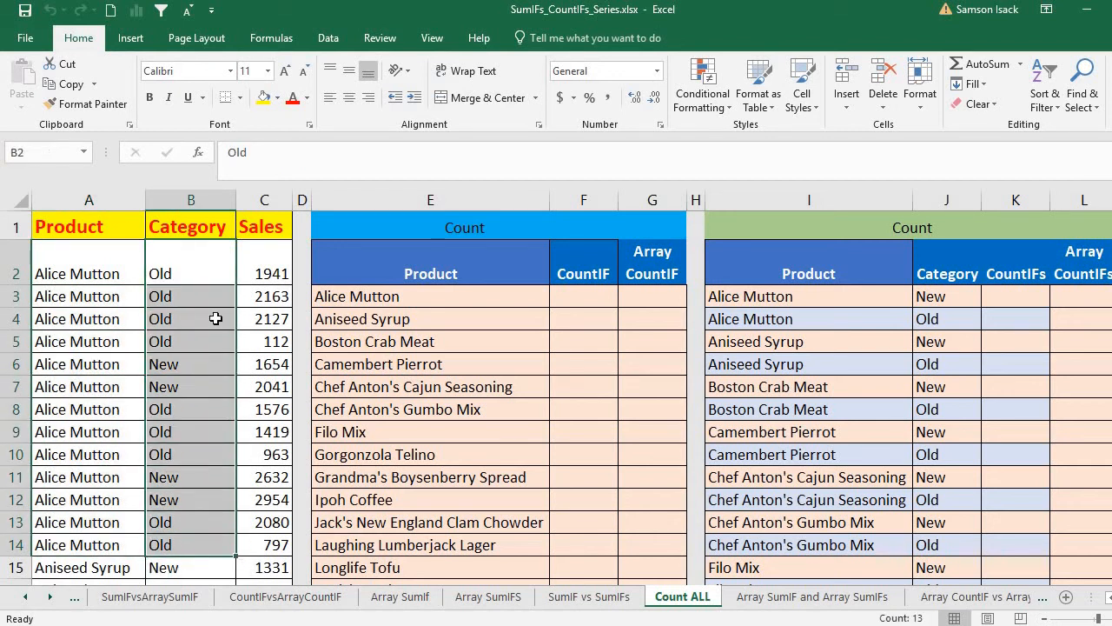
left_click(254, 265)
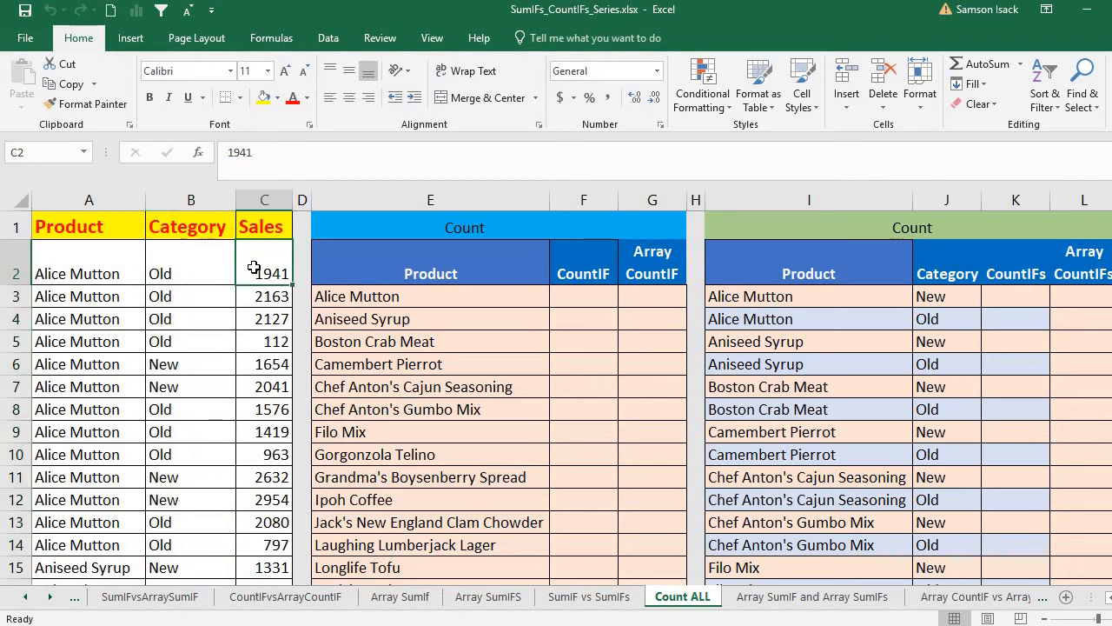
left_click(91, 273)
left_click_drag(223, 270, 247, 270)
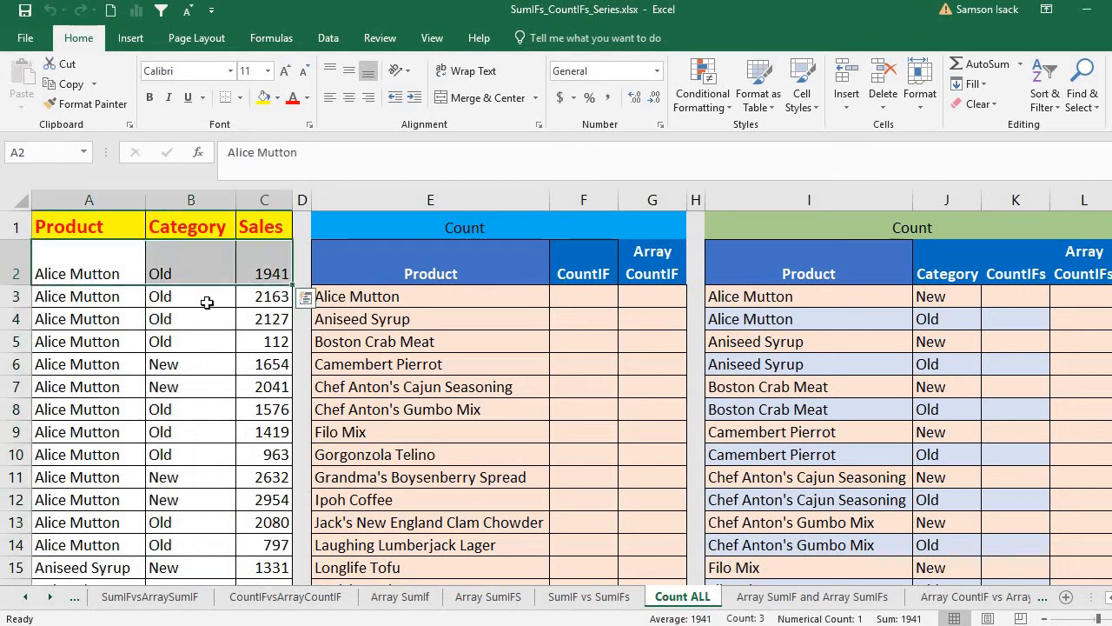
left_click(226, 358)
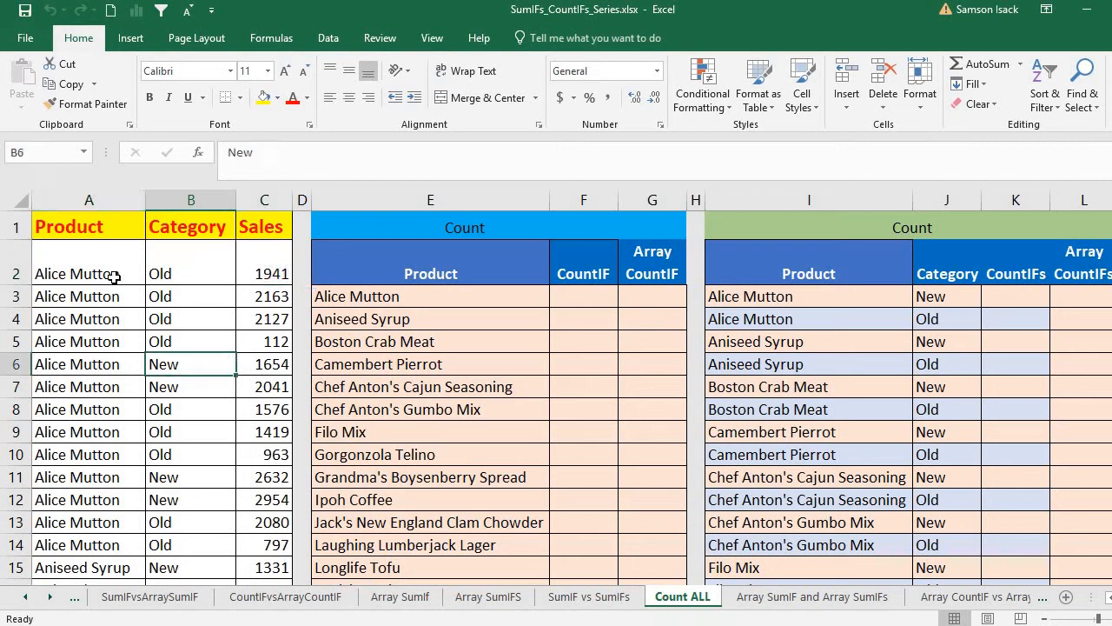
left_click(105, 275)
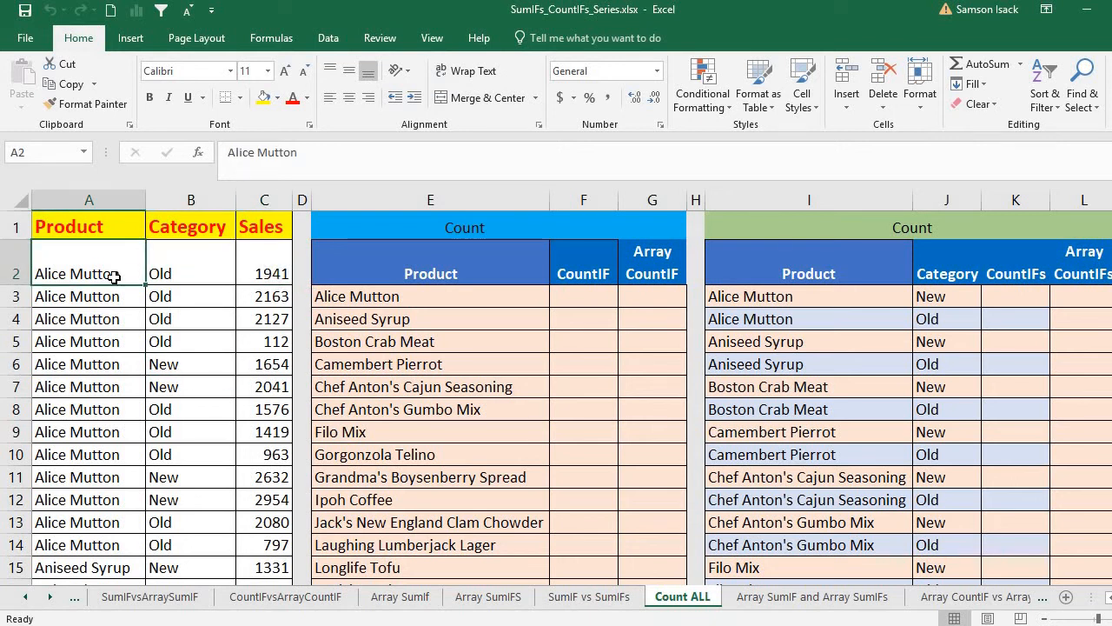
key("ctrl+Down")
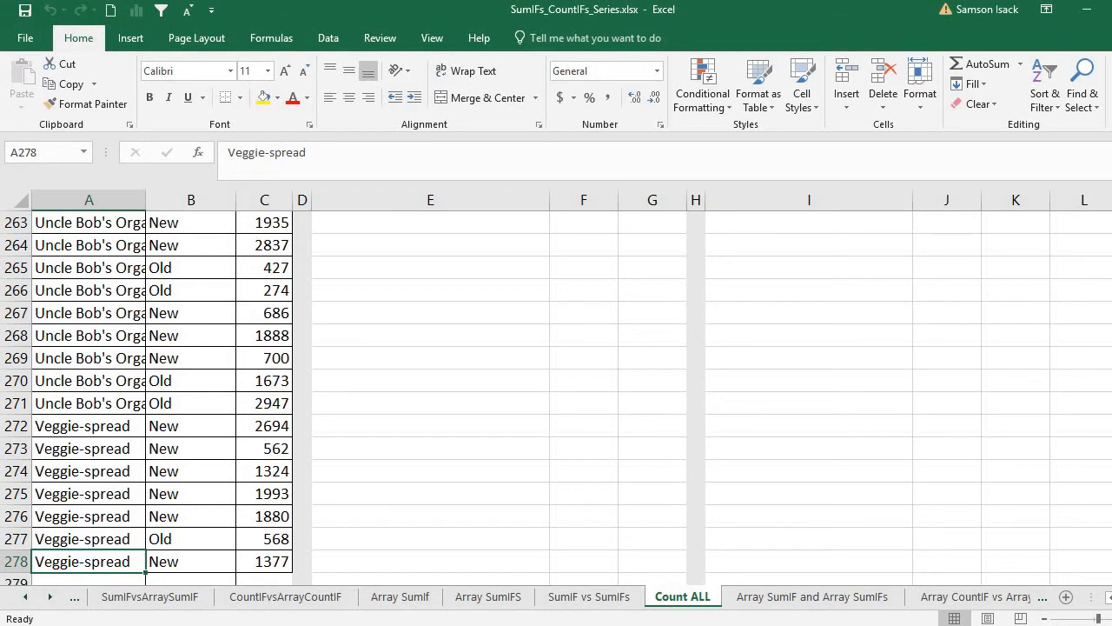
scroll(516, 236, "up", 20)
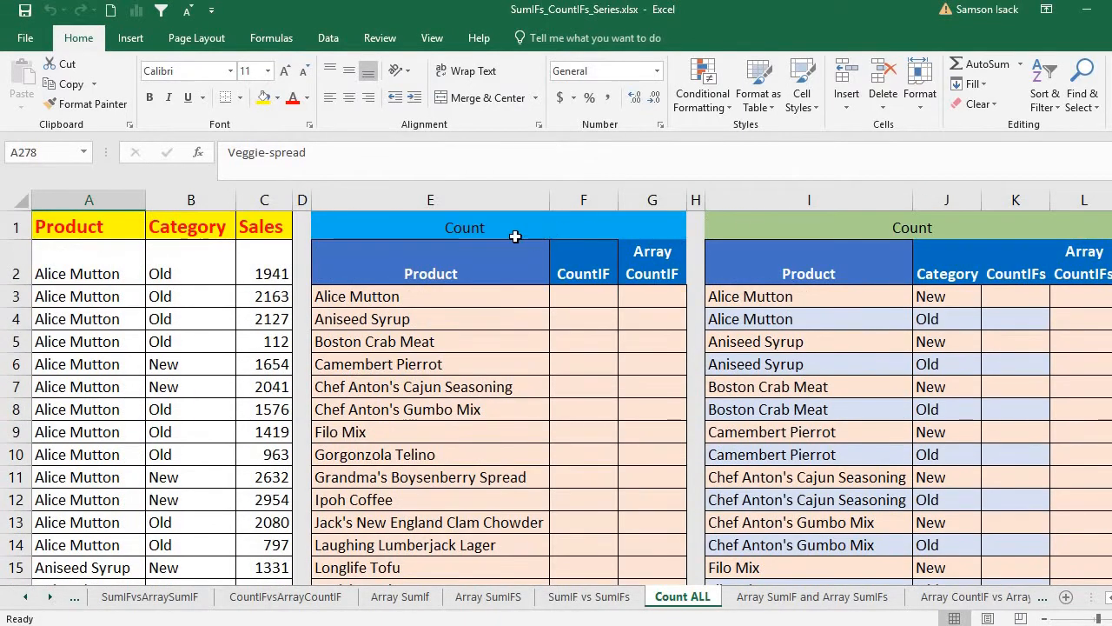
left_click(595, 280)
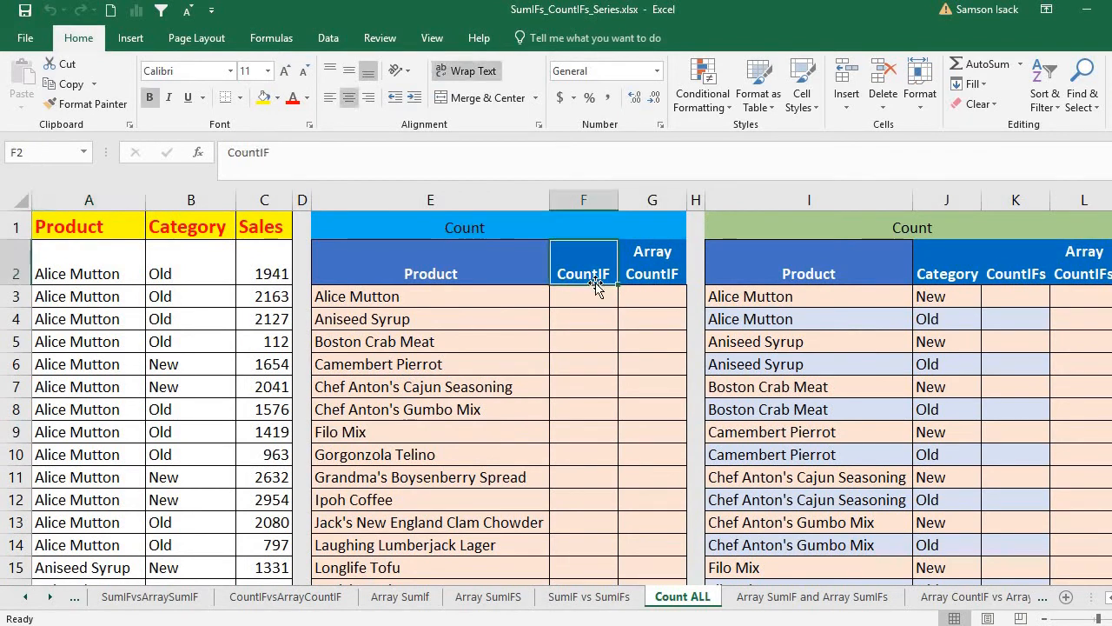
left_click(650, 273)
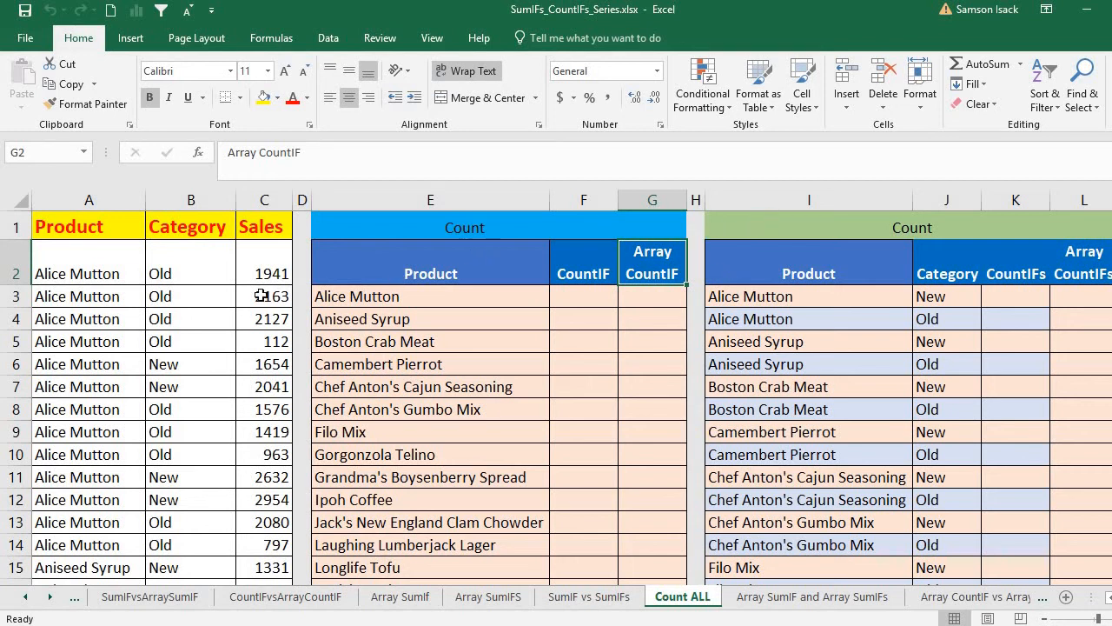
Review the entries in the Product, Category and Sales columns that serve as ranges for the count formulas
left_click(124, 265)
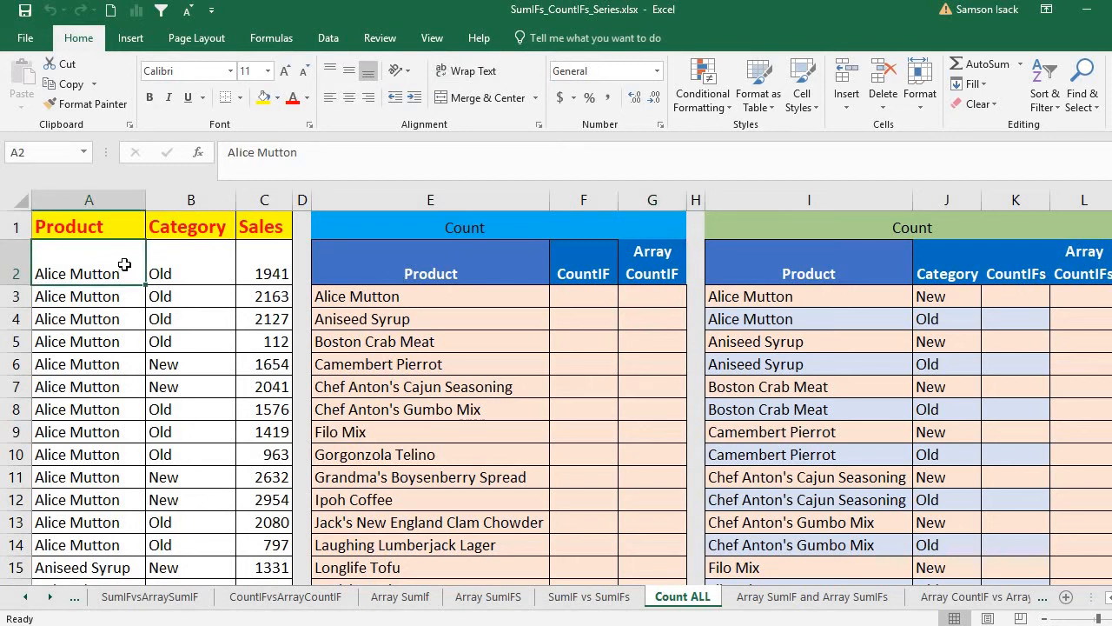
left_click_drag(100, 296, 100, 482)
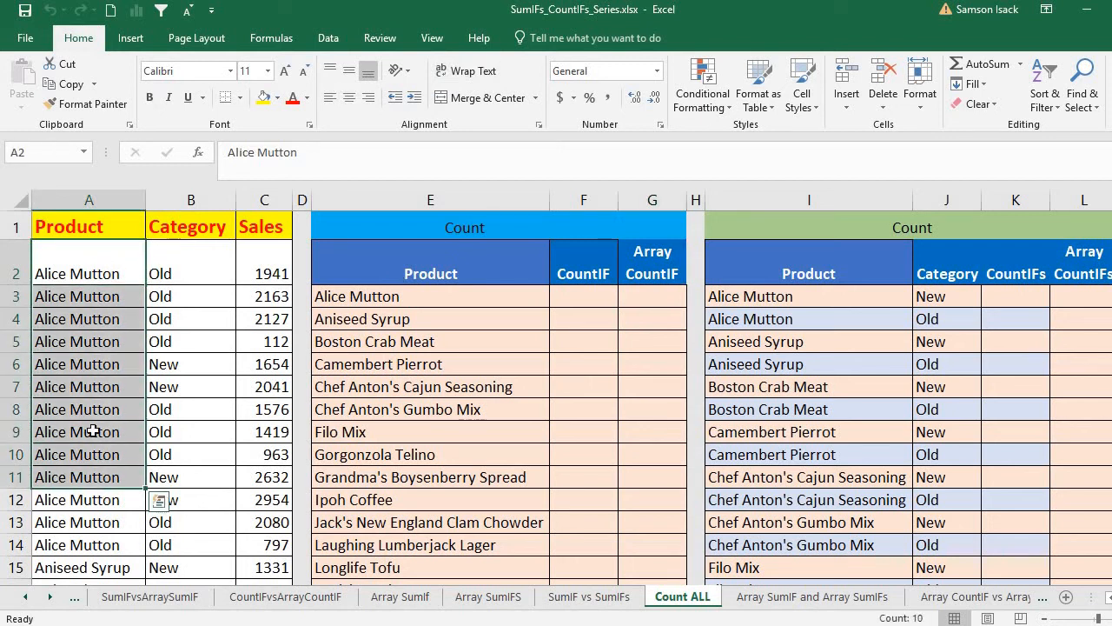
left_click(90, 256)
left_click_drag(90, 312, 95, 521)
left_click_drag(193, 260, 204, 545)
left_click_drag(280, 259, 267, 504)
left_click(83, 272)
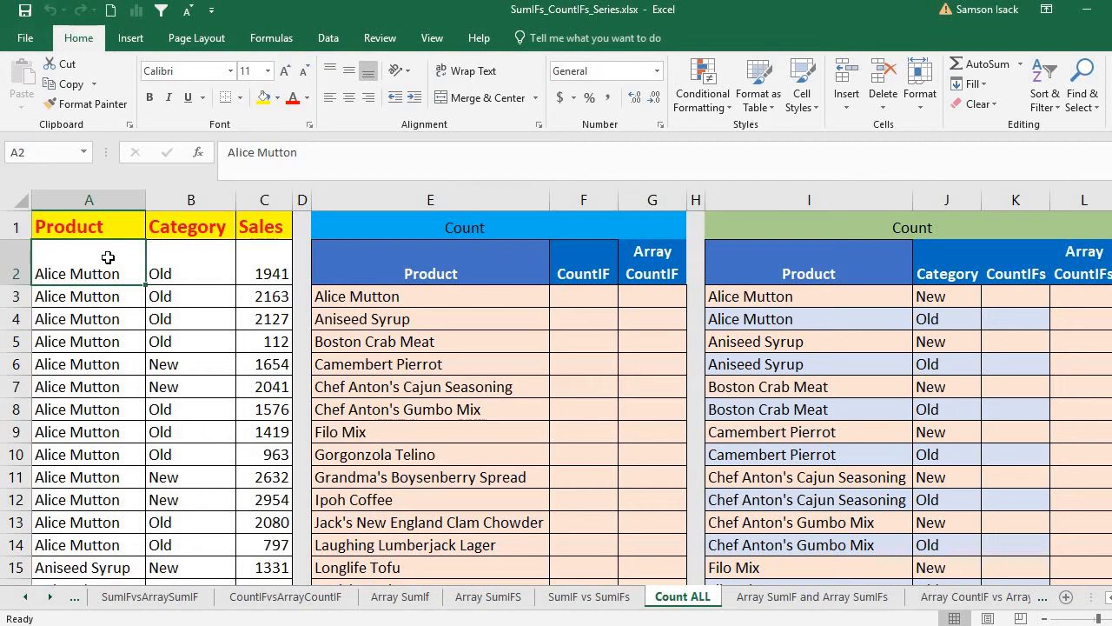
left_click_drag(108, 264, 99, 413)
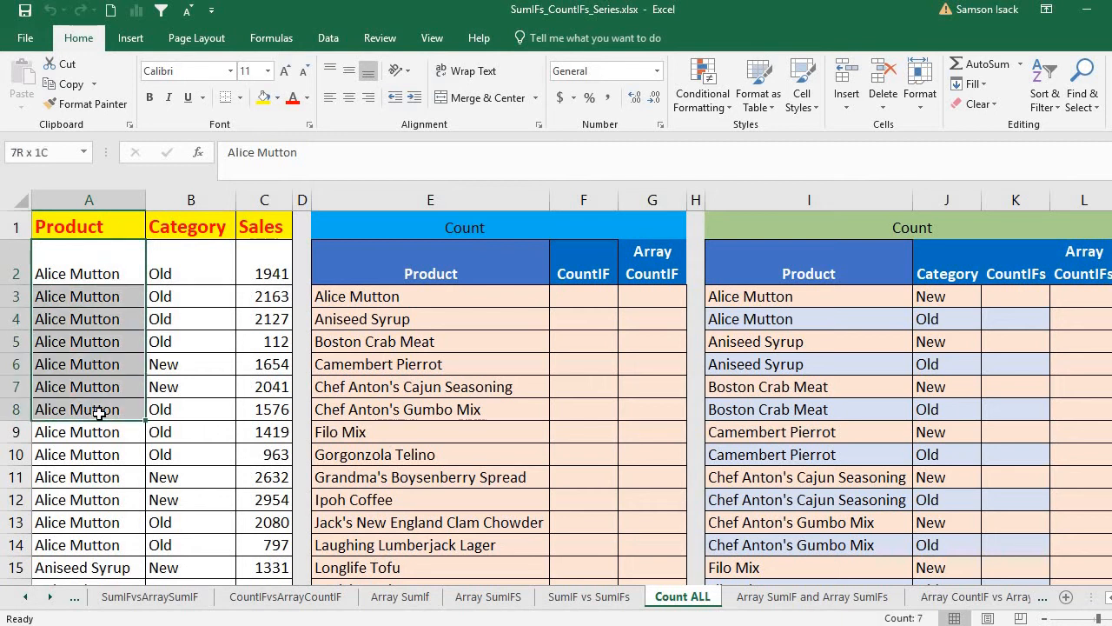
left_click(113, 277)
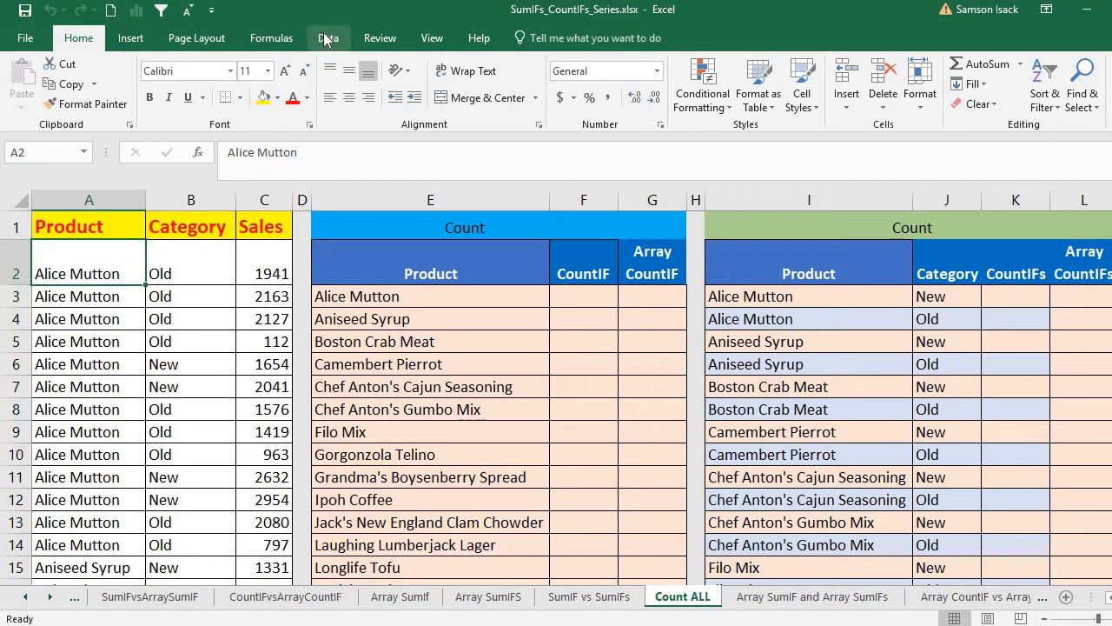
left_click_drag(107, 273, 102, 434)
left_click(91, 248)
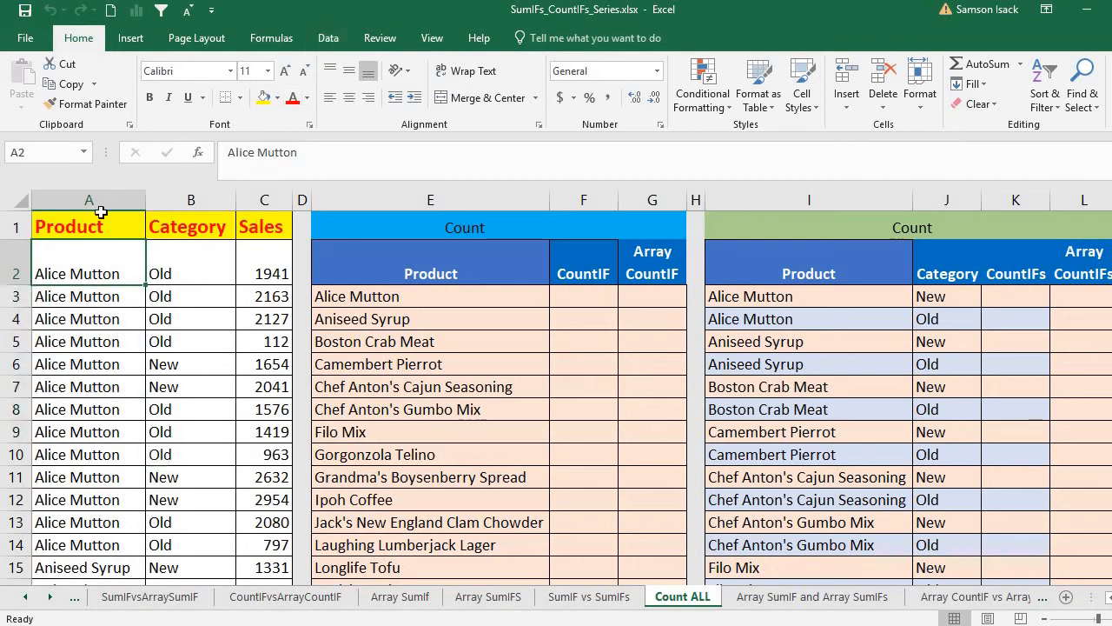
Delete the existing named ranges Category_List, Product_List and Sales_Values from the workbook
left_click(279, 41)
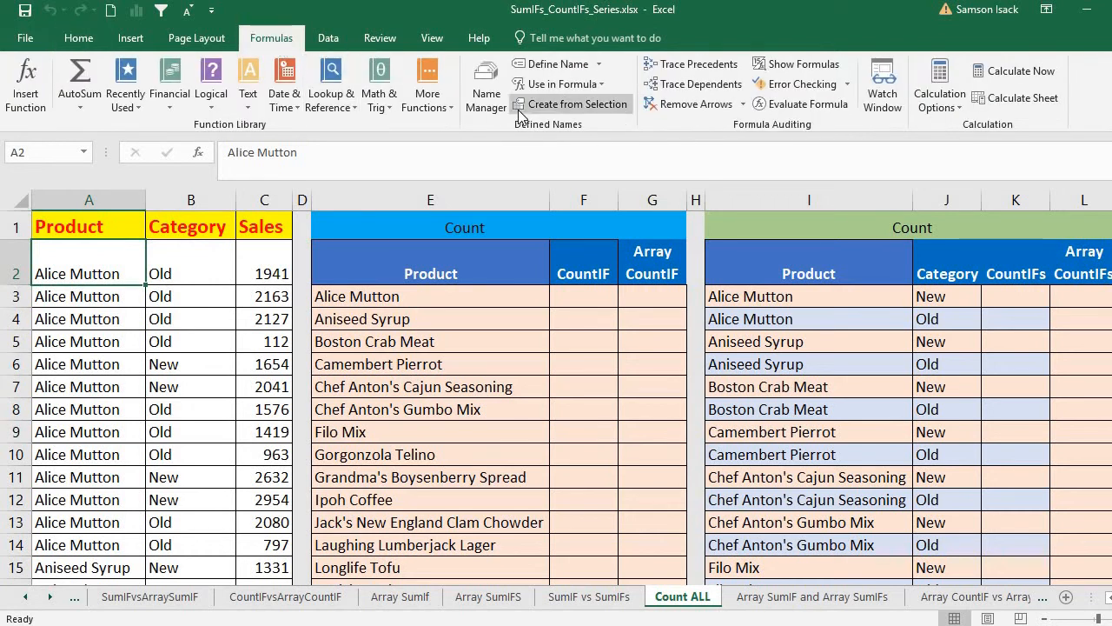
left_click(492, 108)
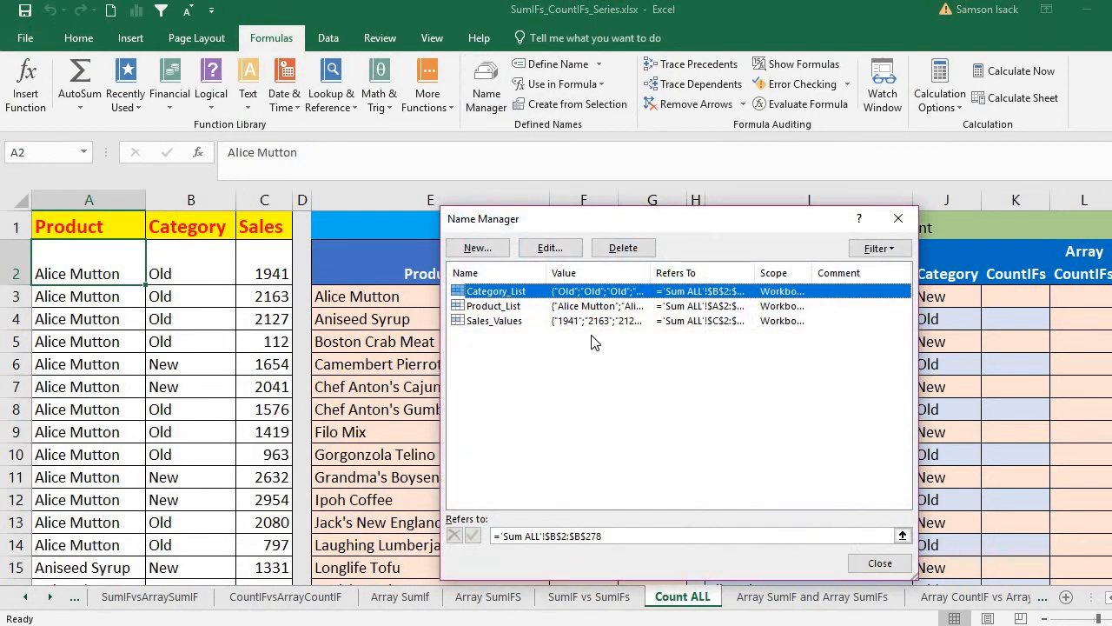
left_click(598, 323, "shift")
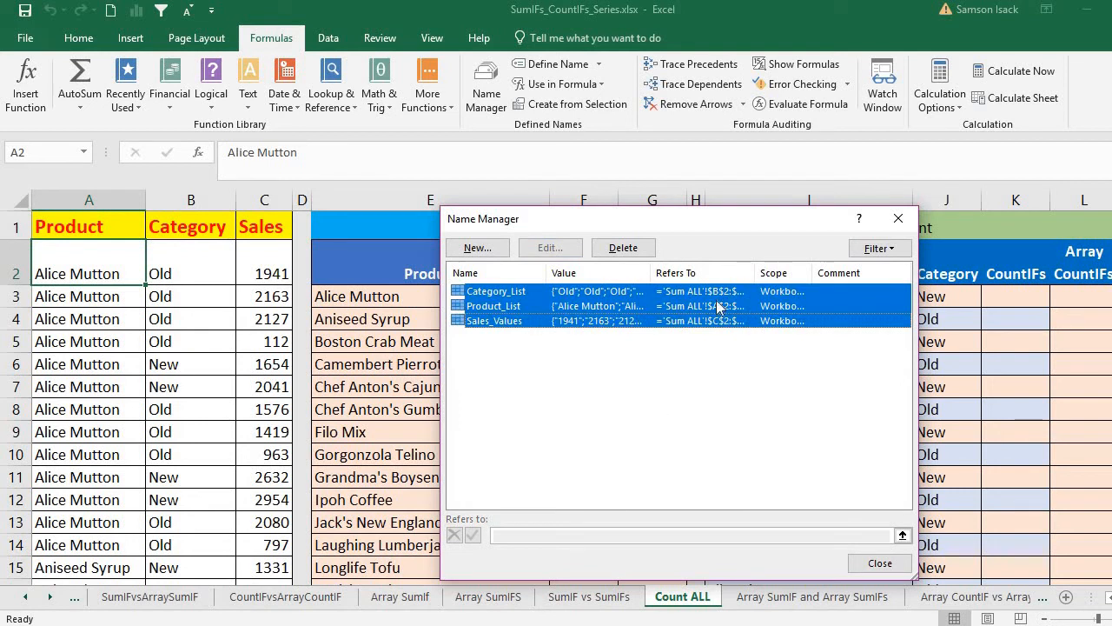
left_click(624, 249)
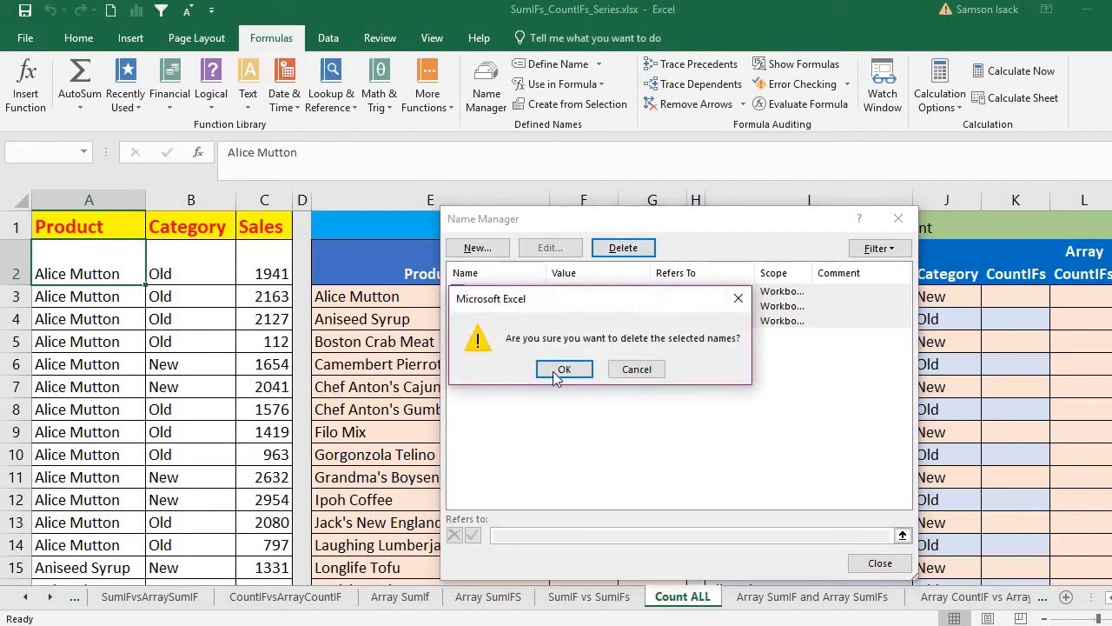
left_click(561, 368)
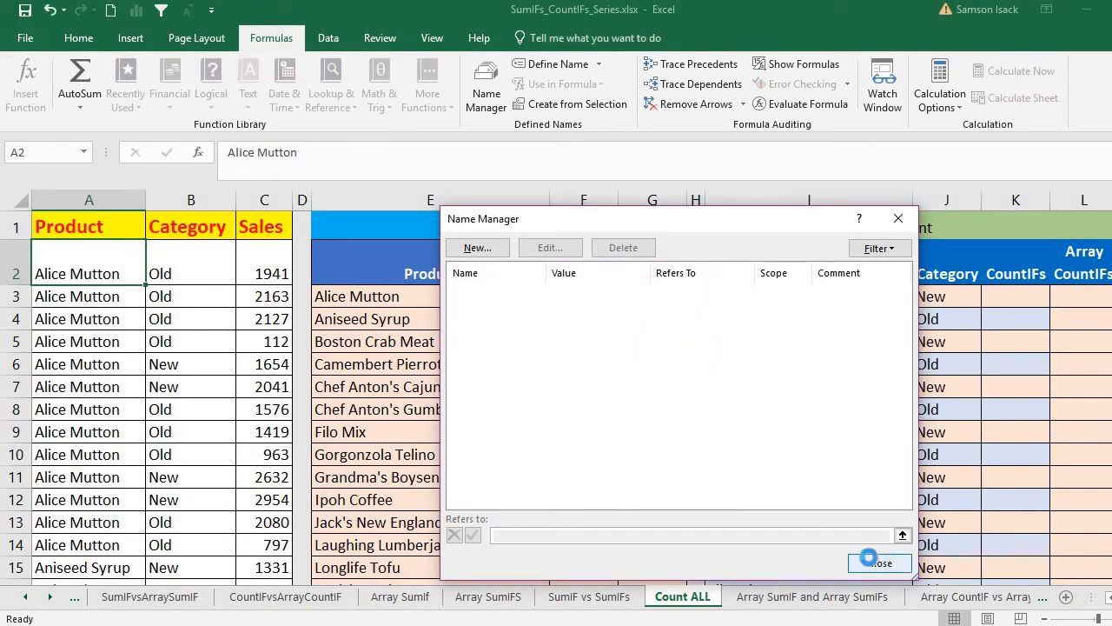
left_click(875, 565)
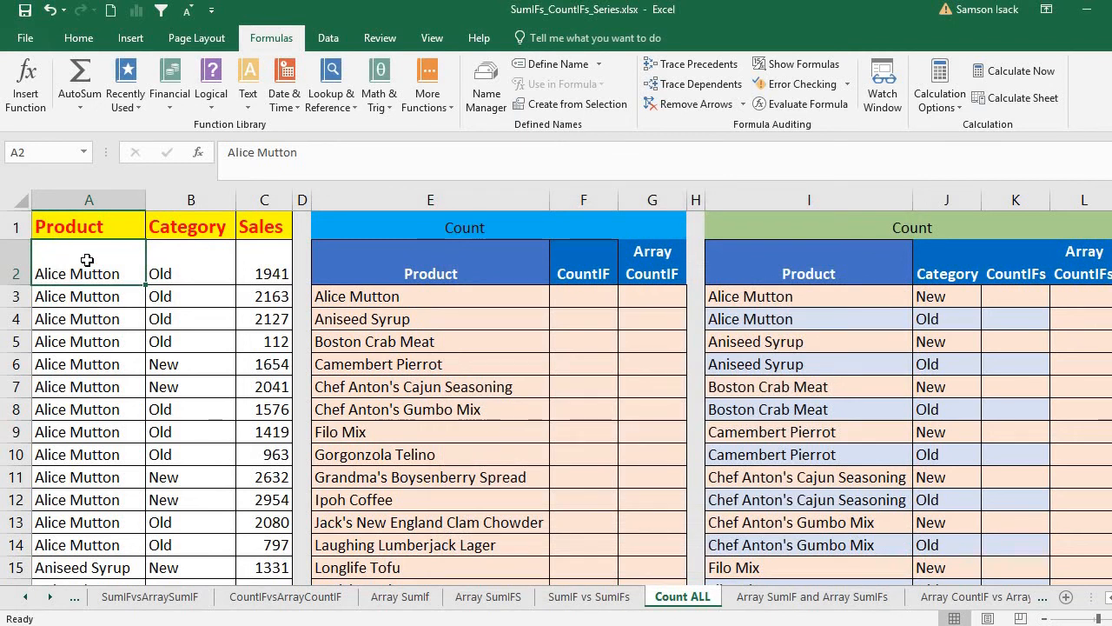
Define the workbook-scoped name Product_List for the product cells A2:A278 on the Count ALL sheet
key("ctrl+shift+Down")
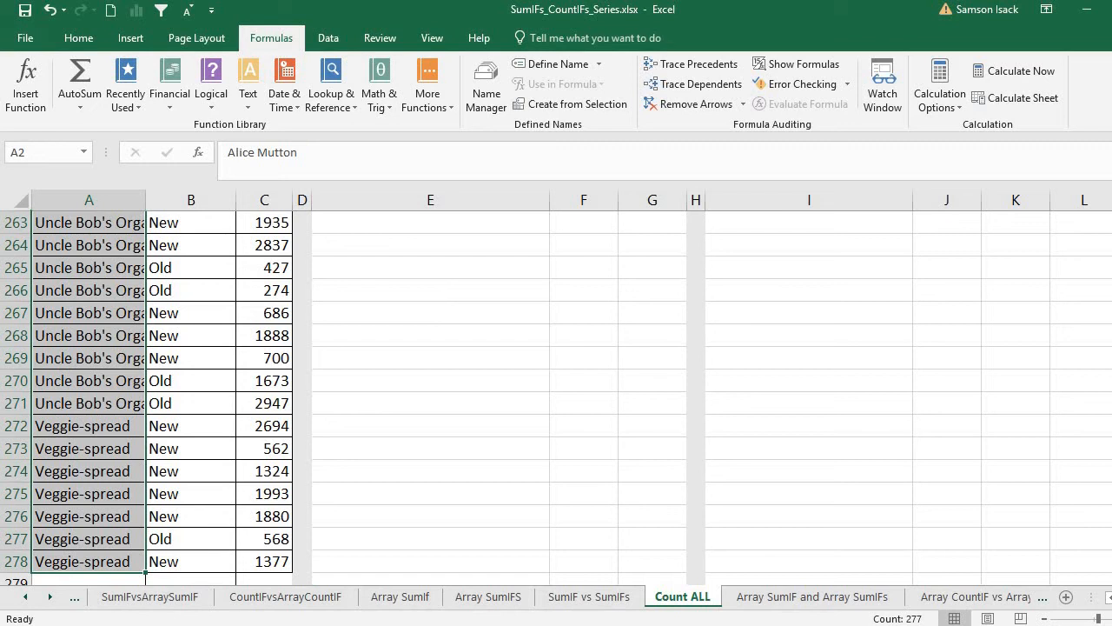
left_click_drag(1109, 565, 1109, 226)
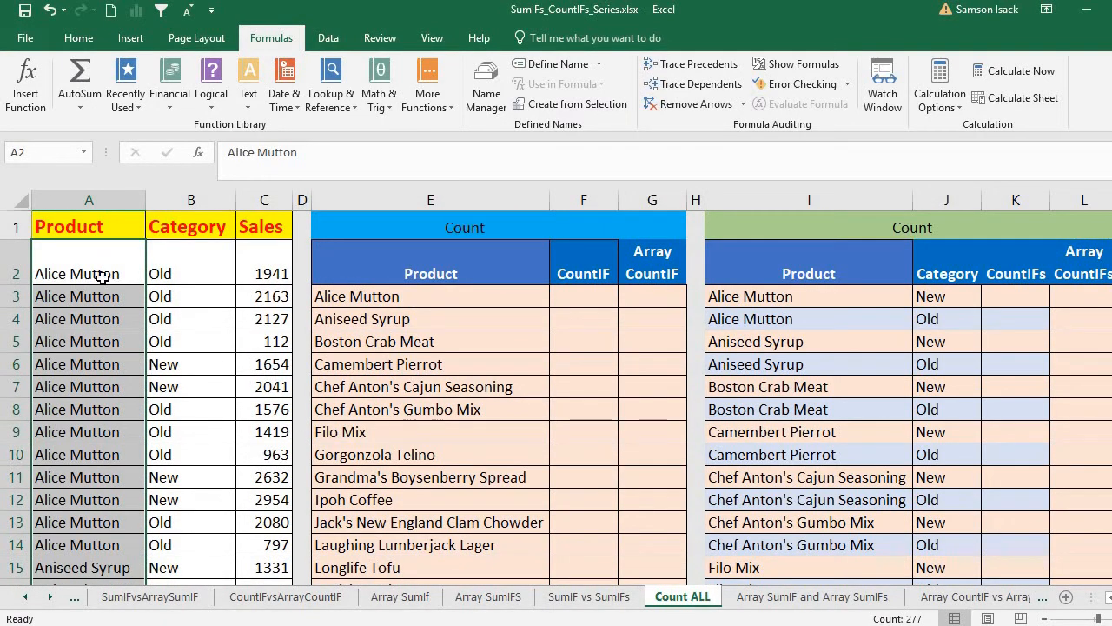
right_click(92, 338)
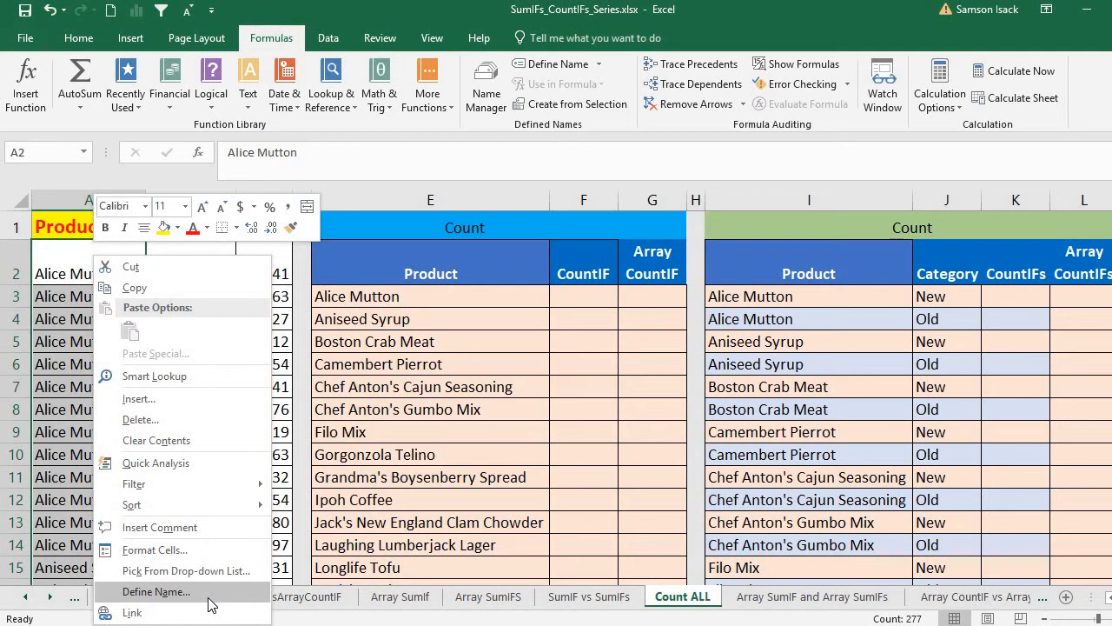
left_click(156, 592)
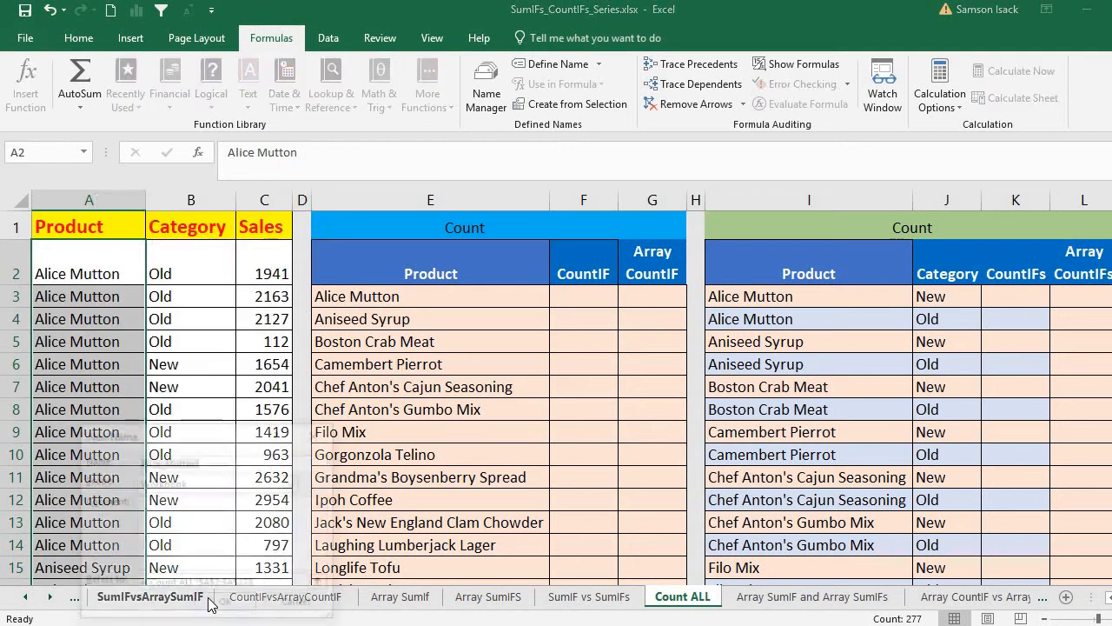
left_click_drag(241, 434, 666, 242)
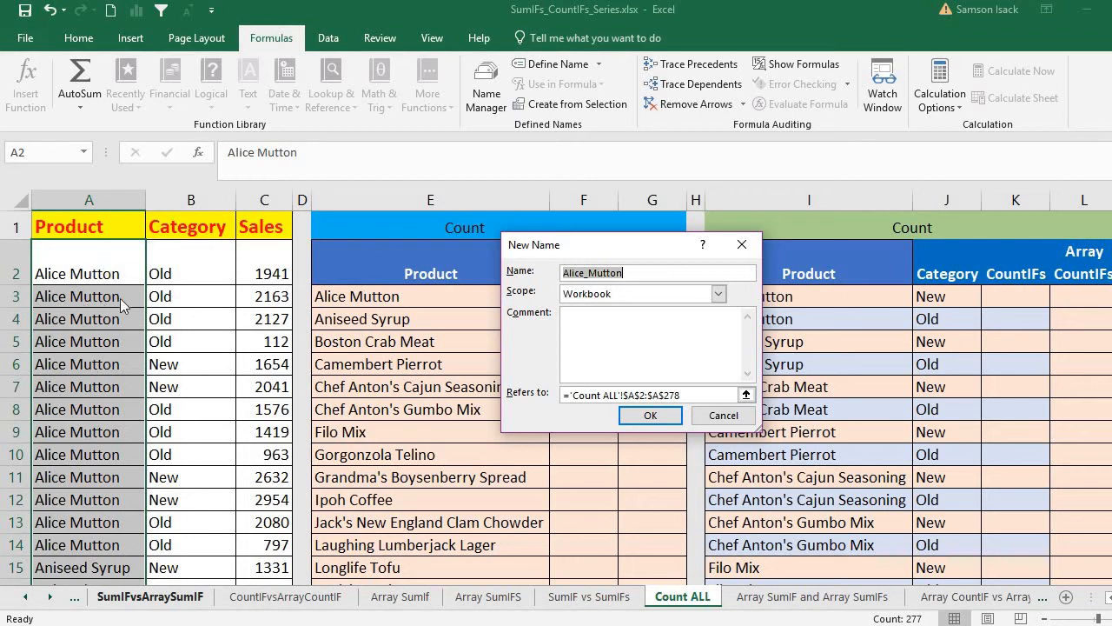
type("Product_List")
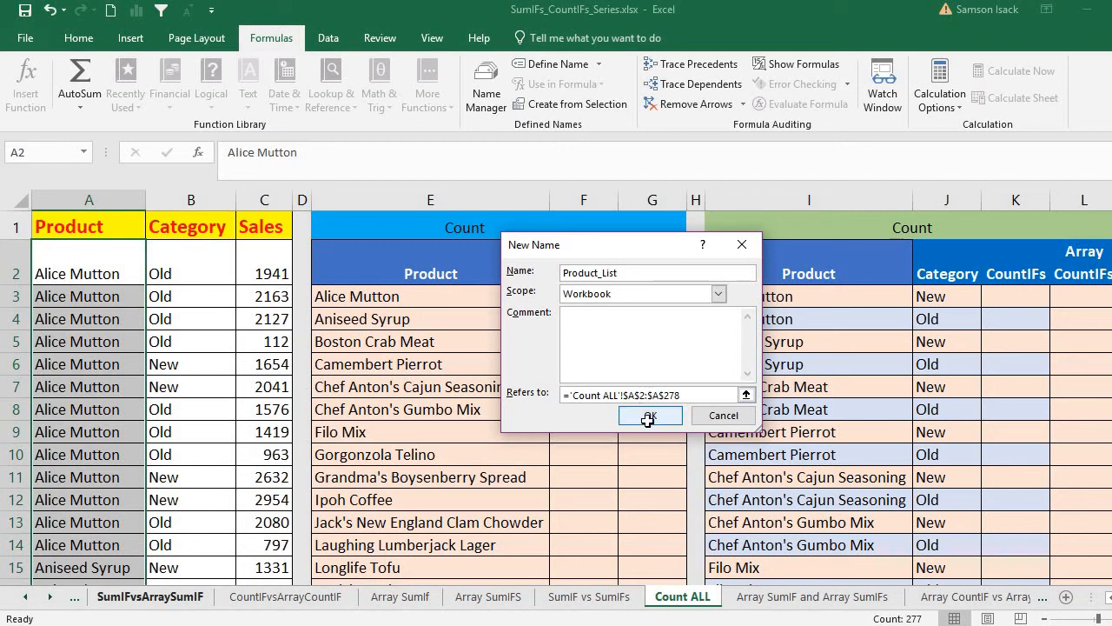
left_click(648, 417)
Define the workbook-scoped name Category_List for the category cells B2:B278 on the Count ALL sheet
left_click(226, 269)
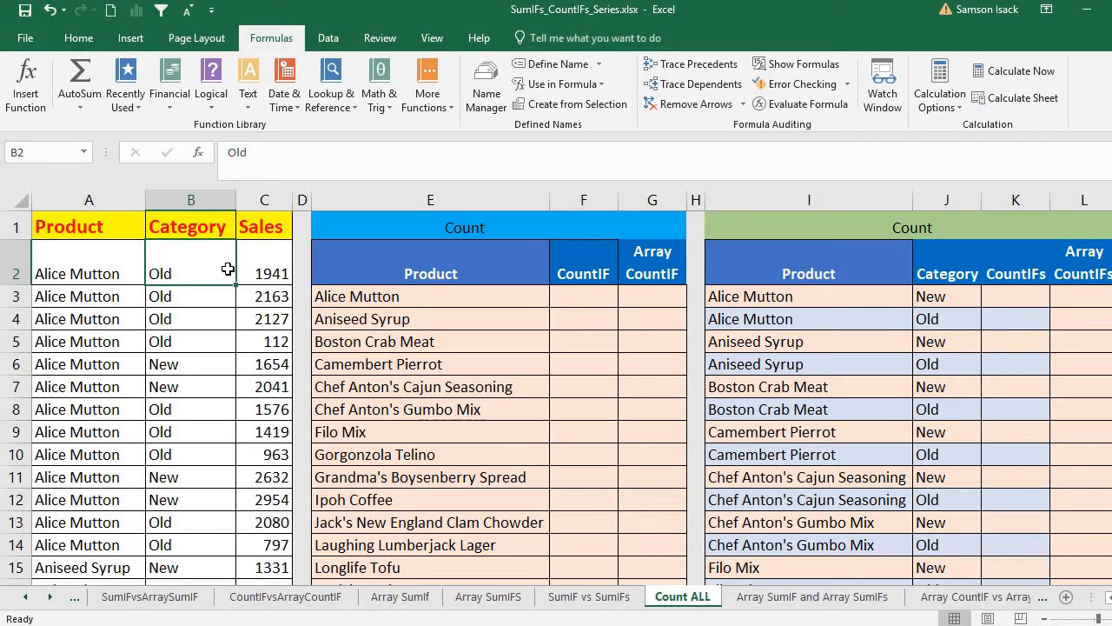
key("ctrl+shift+Down")
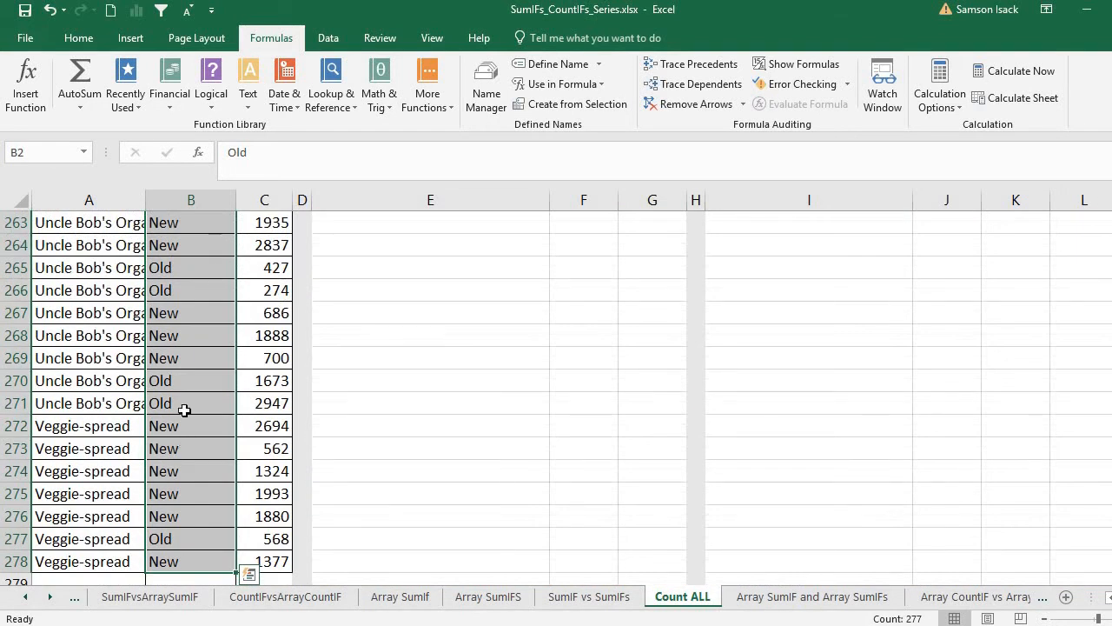
right_click(189, 379)
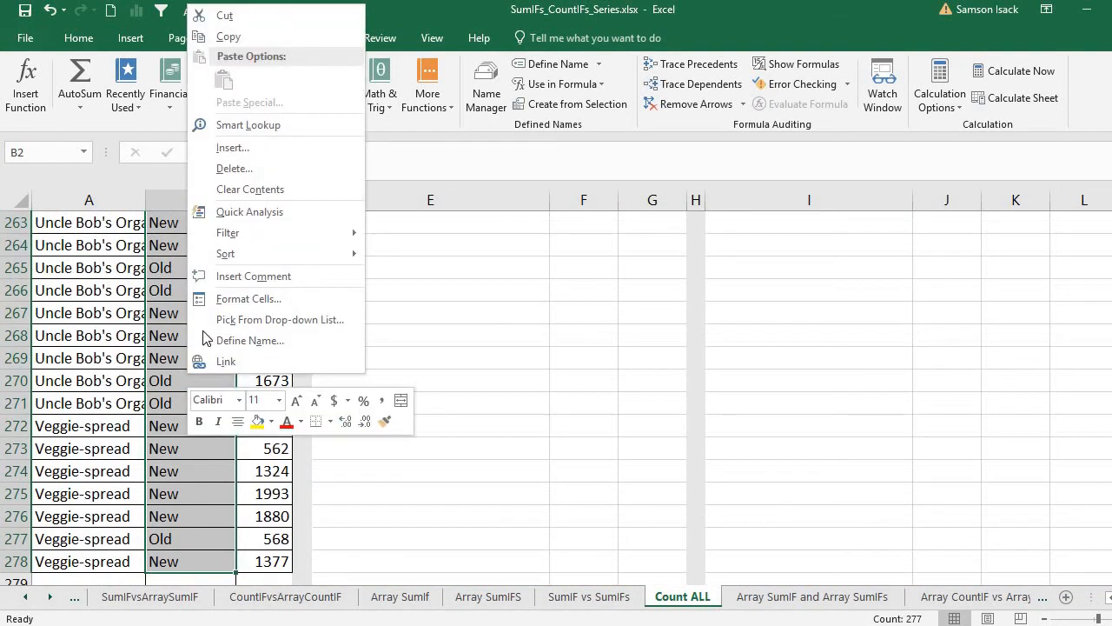
left_click(249, 340)
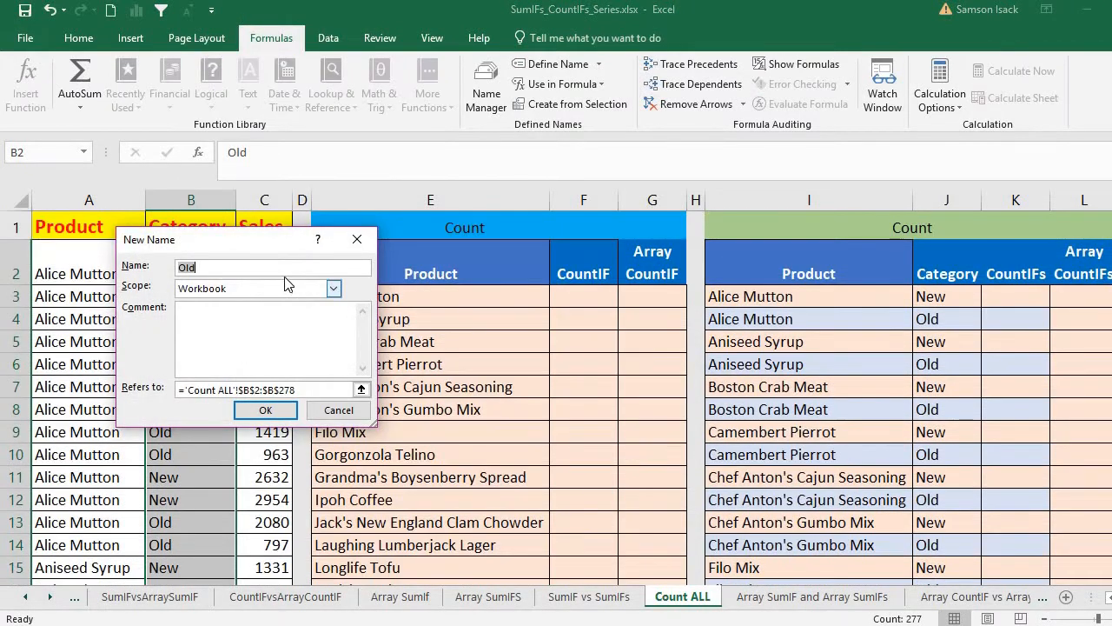
left_click_drag(304, 242, 553, 222)
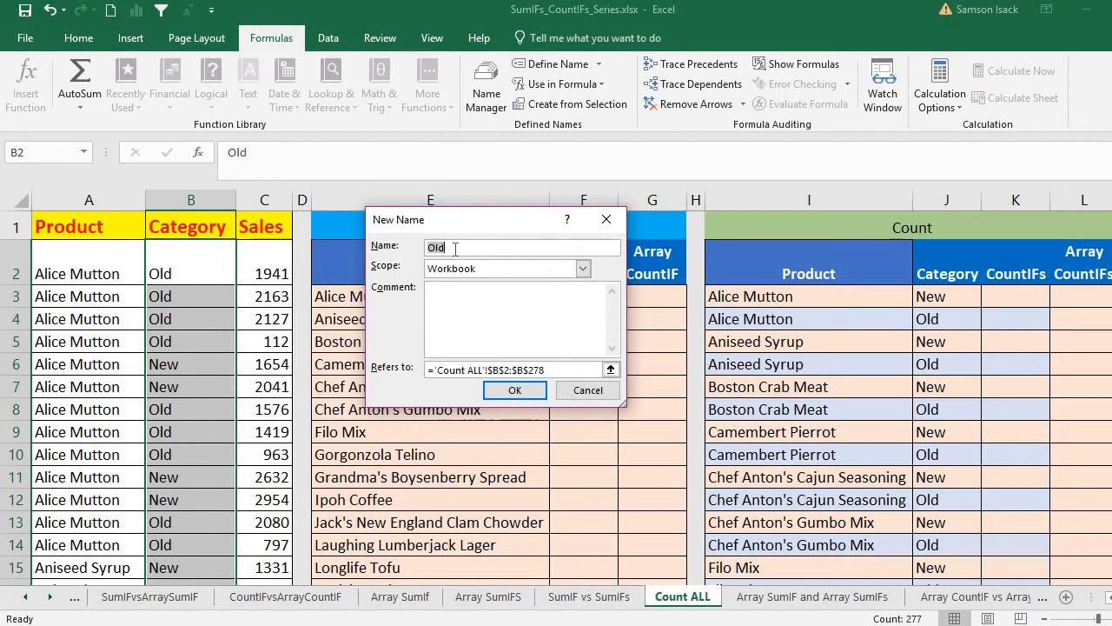
type("Category_List")
left_click(534, 390)
Define the workbook-scoped name Sales_Values for the sales cells C2:C278 on the Count ALL sheet
left_click(272, 272)
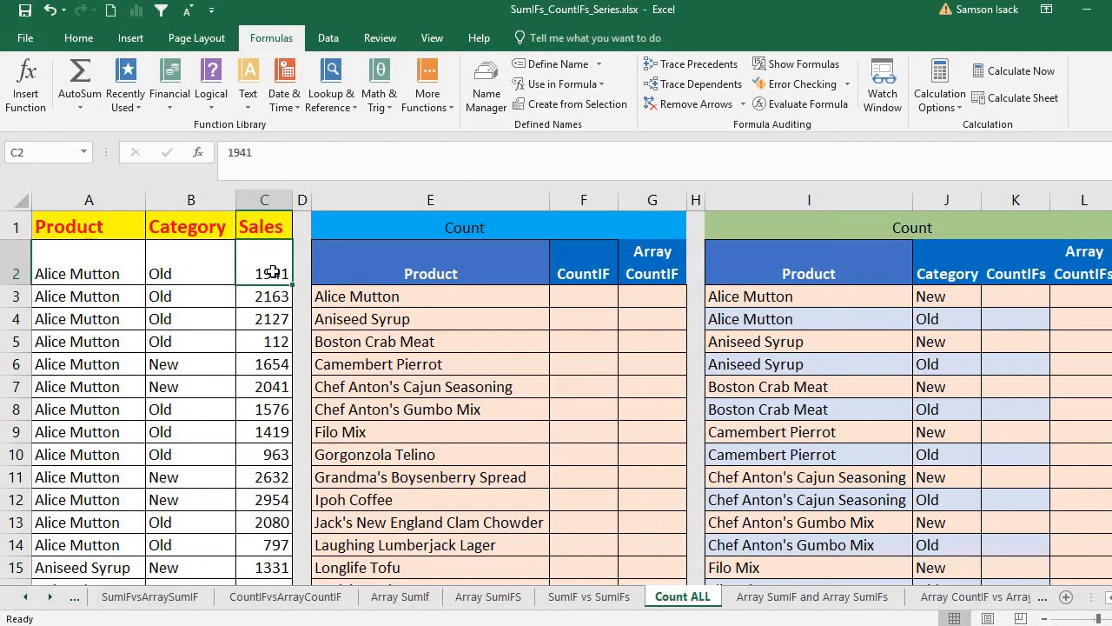
key("ctrl+shift+Down")
right_click(272, 272)
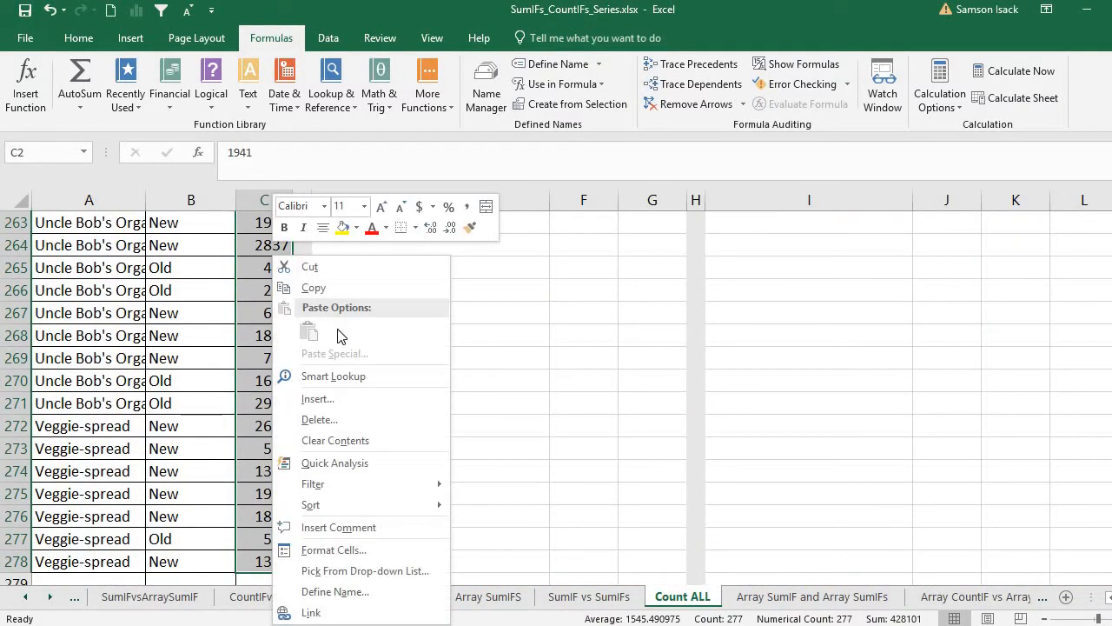
left_click(338, 591)
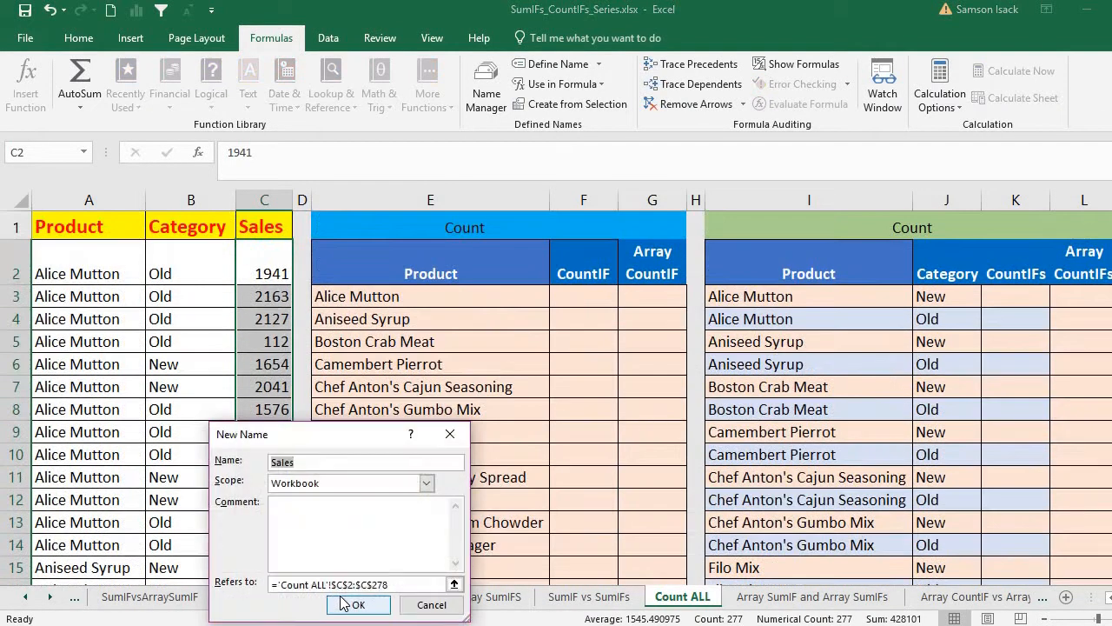
left_click(334, 465)
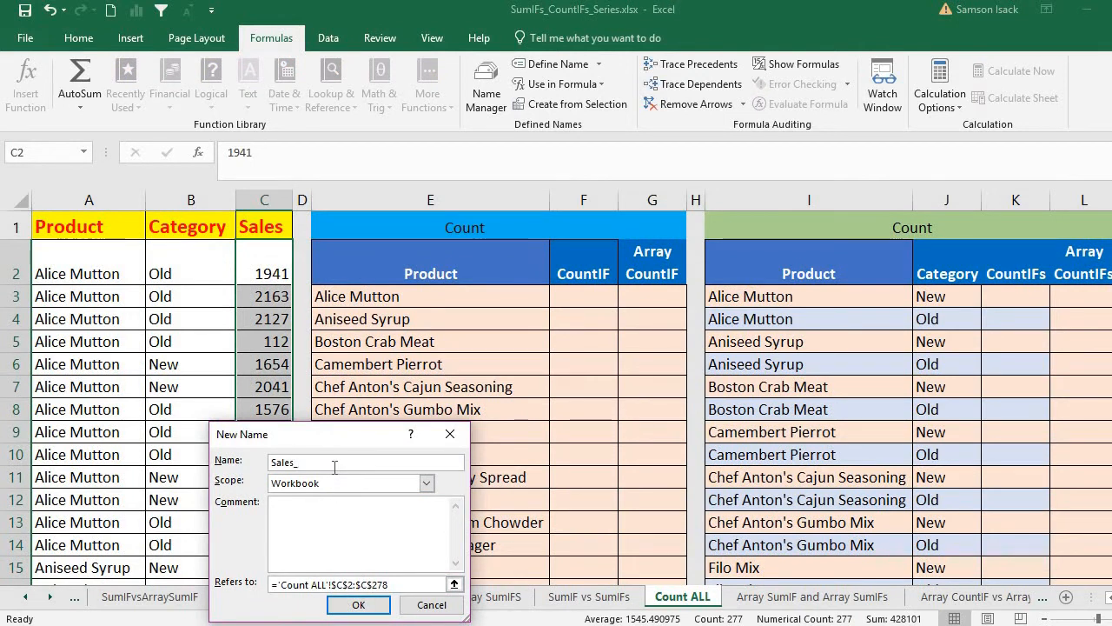
type("_Values")
left_click(359, 604)
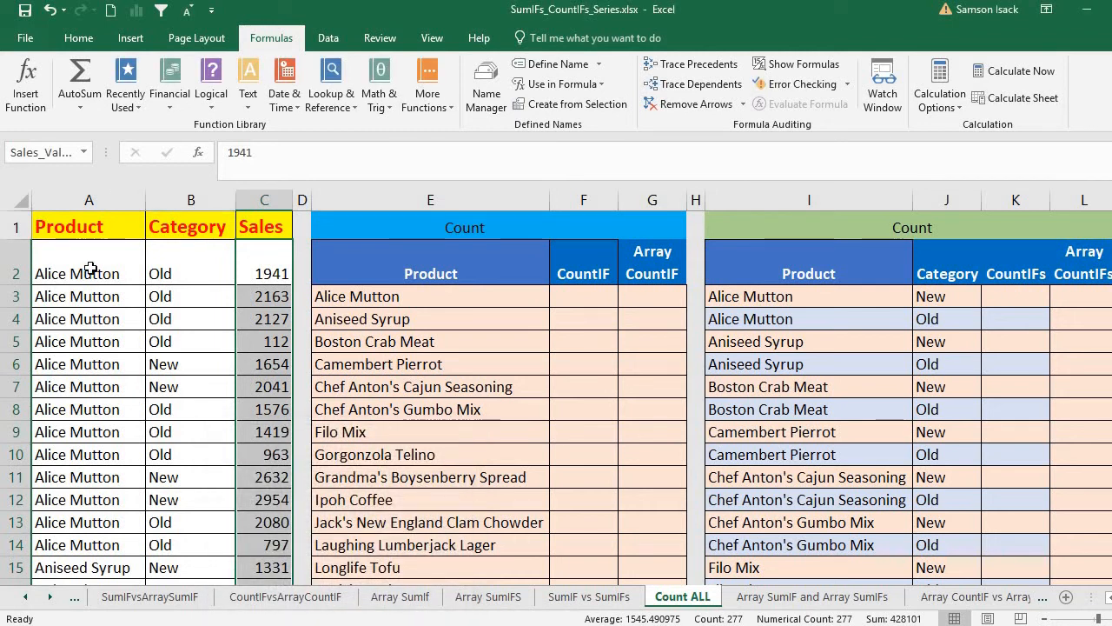
Define the workbook-scoped name Source_Data for the whole data block A2:C278 below the Product, Category and Sales headers
left_click(91, 268)
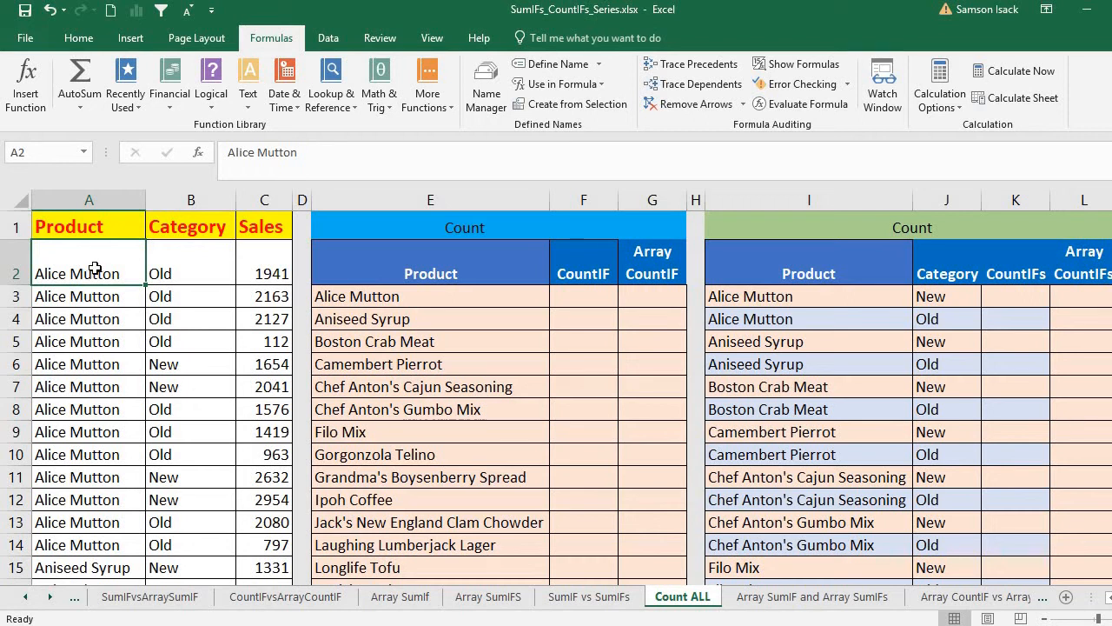
left_click_drag(230, 261, 250, 261)
left_click_drag(250, 260, 250, 260)
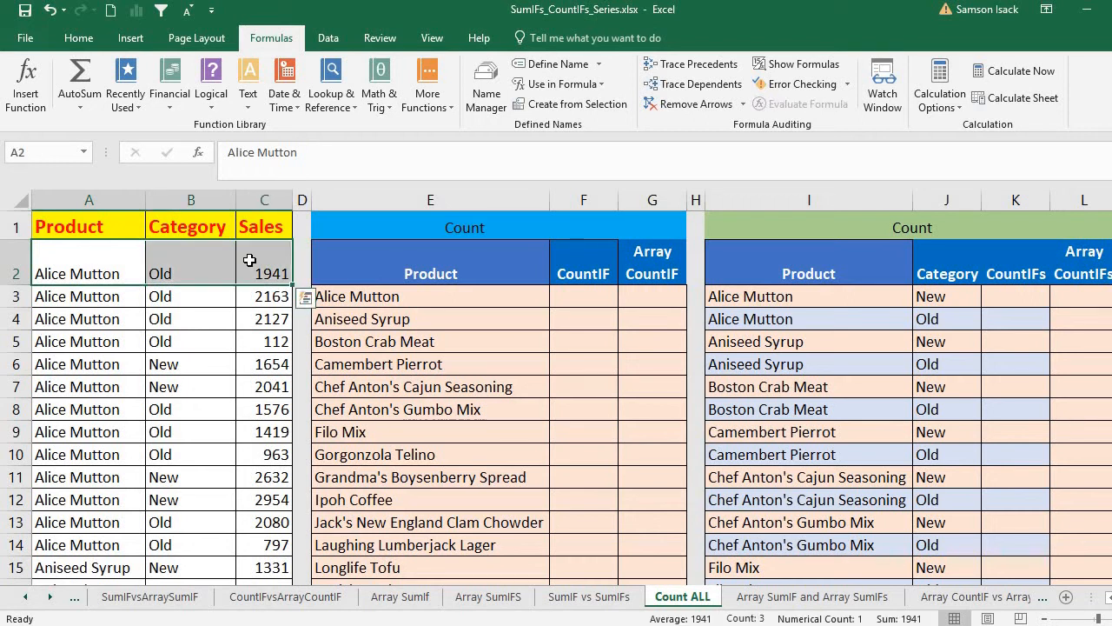
key("ctrl+shift+Down")
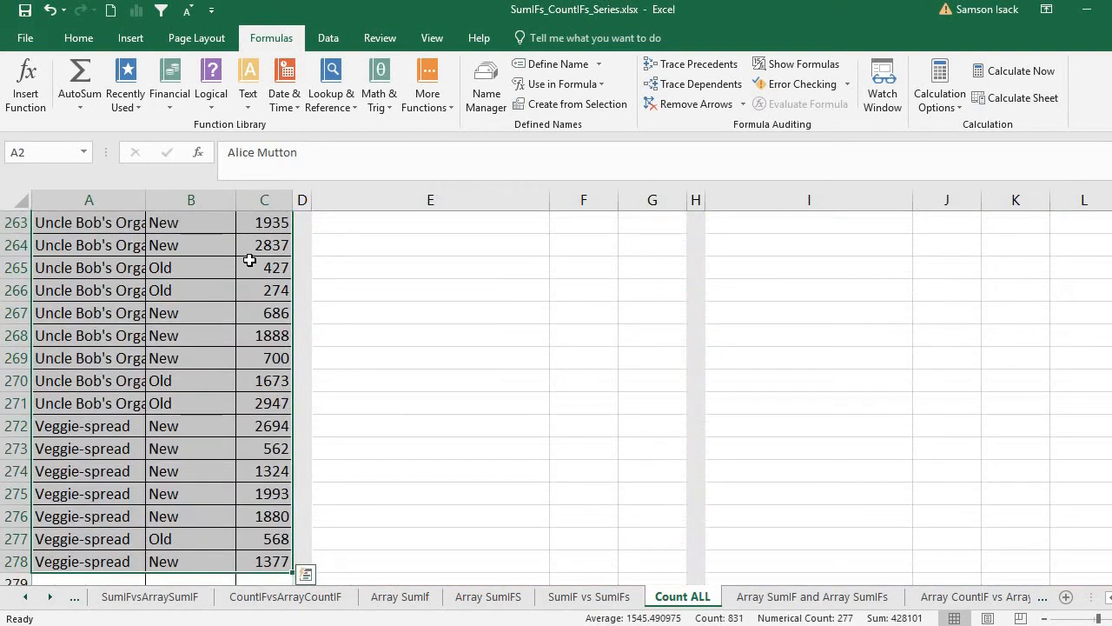
right_click(96, 369)
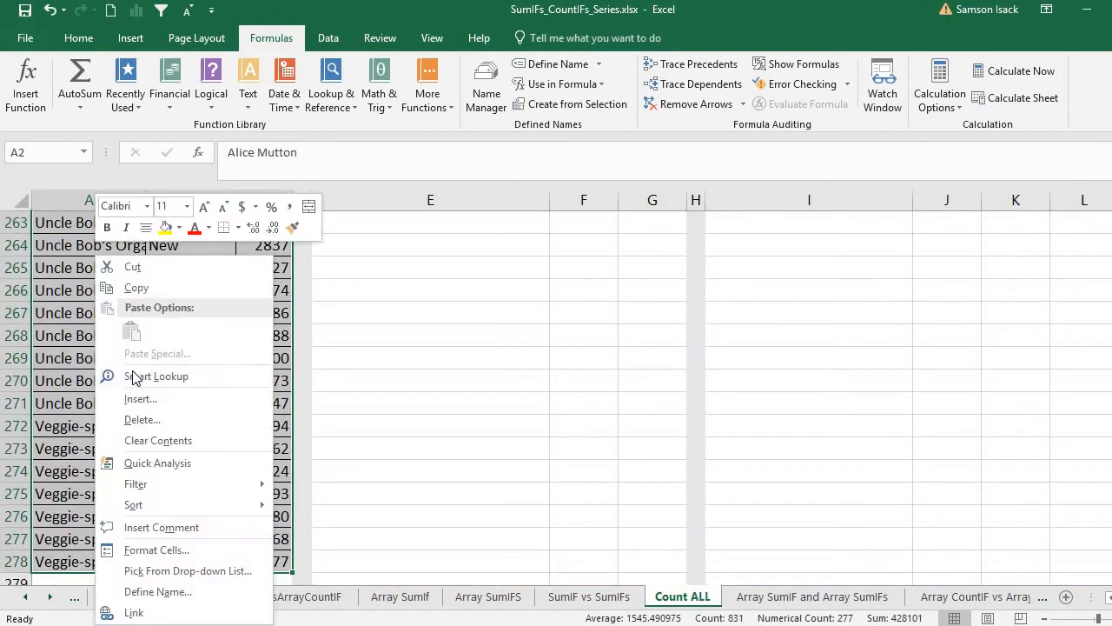
left_click(186, 591)
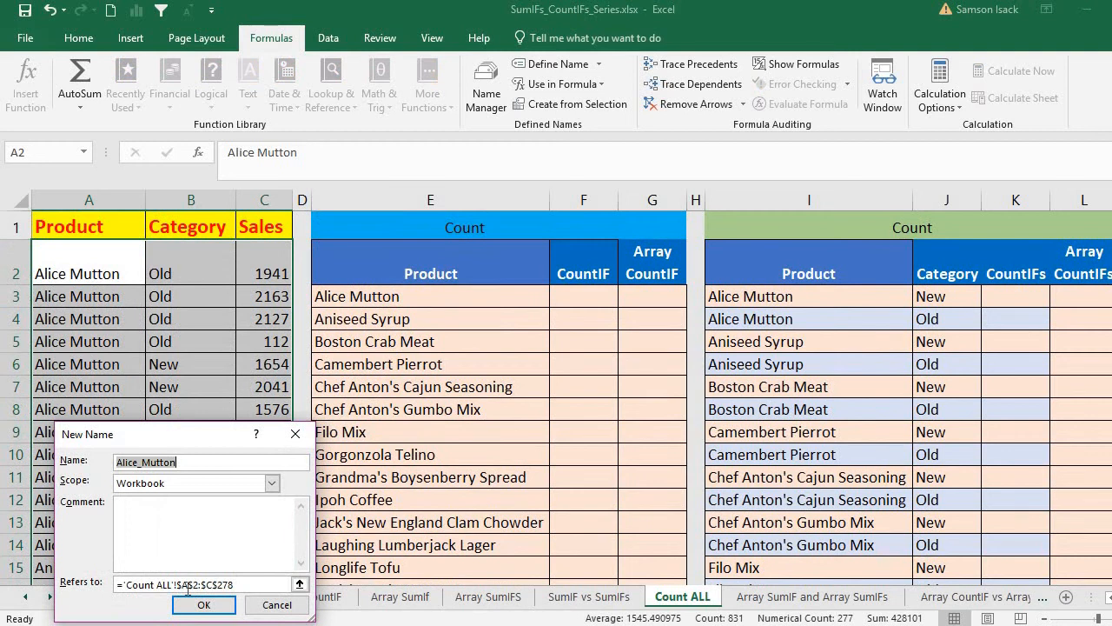
type("Source")
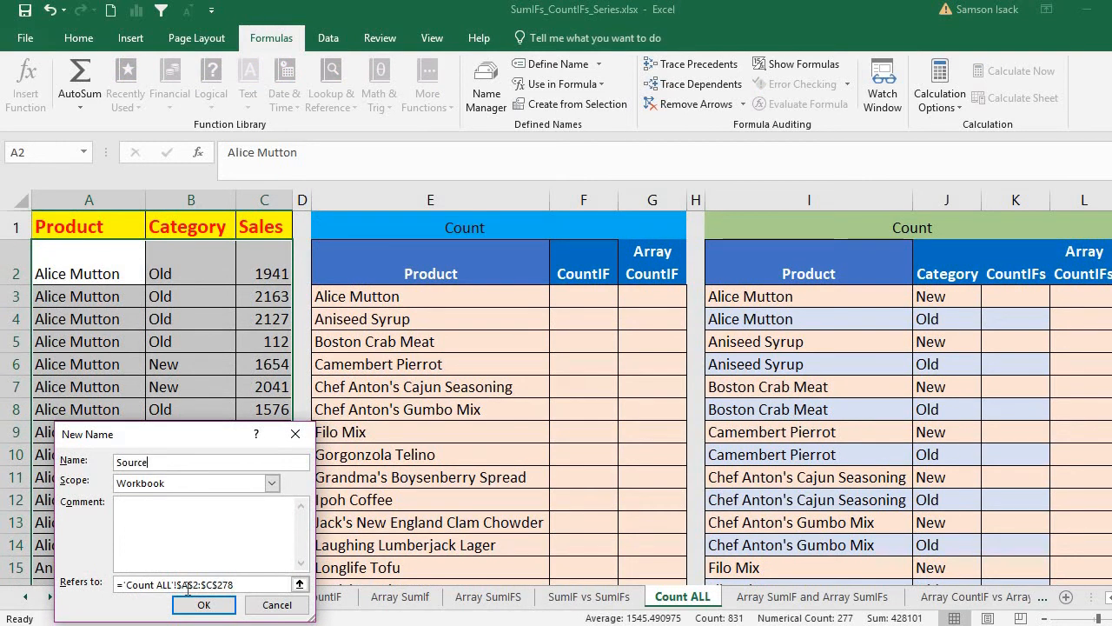
type("_Data")
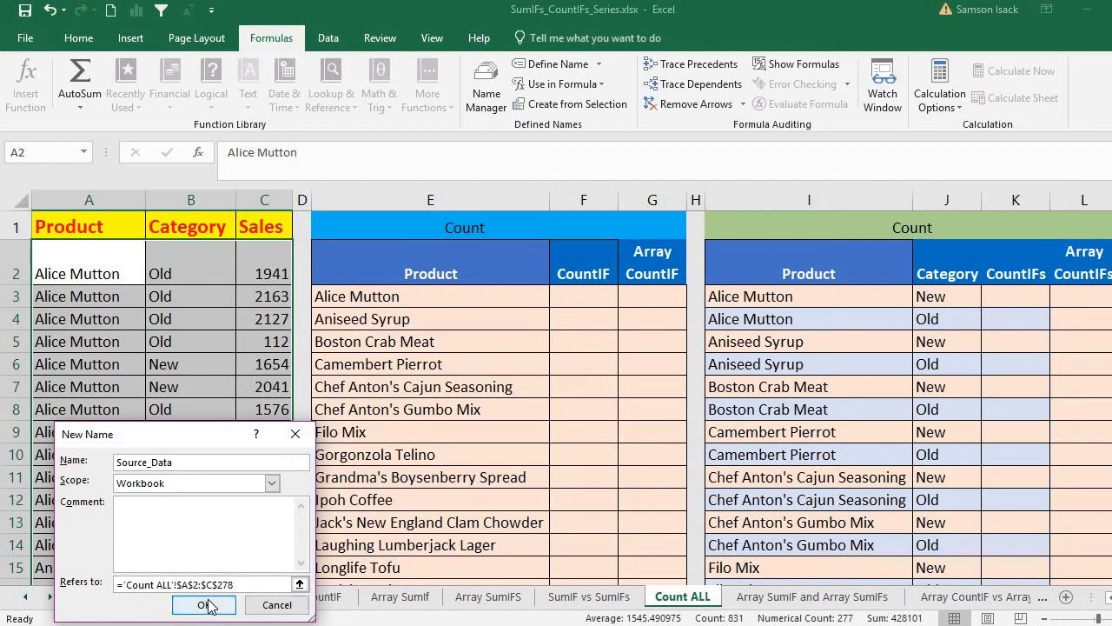
left_click(205, 604)
Enter the formula =COUNT(Source_Data) in cell G1 beside the first Count heading
left_click(336, 231)
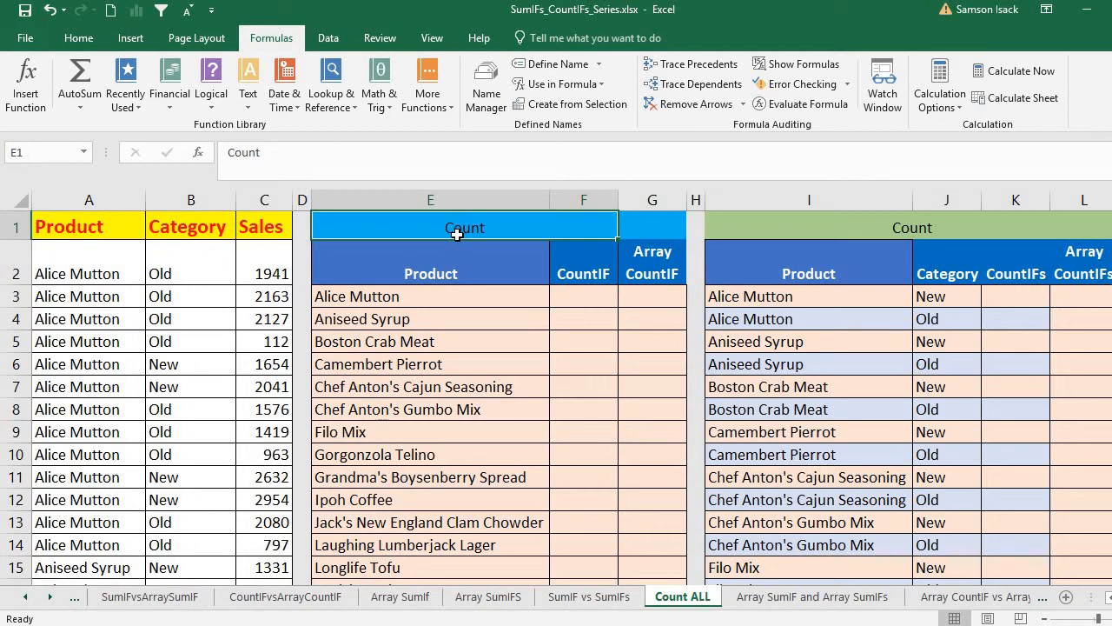
left_click(662, 230)
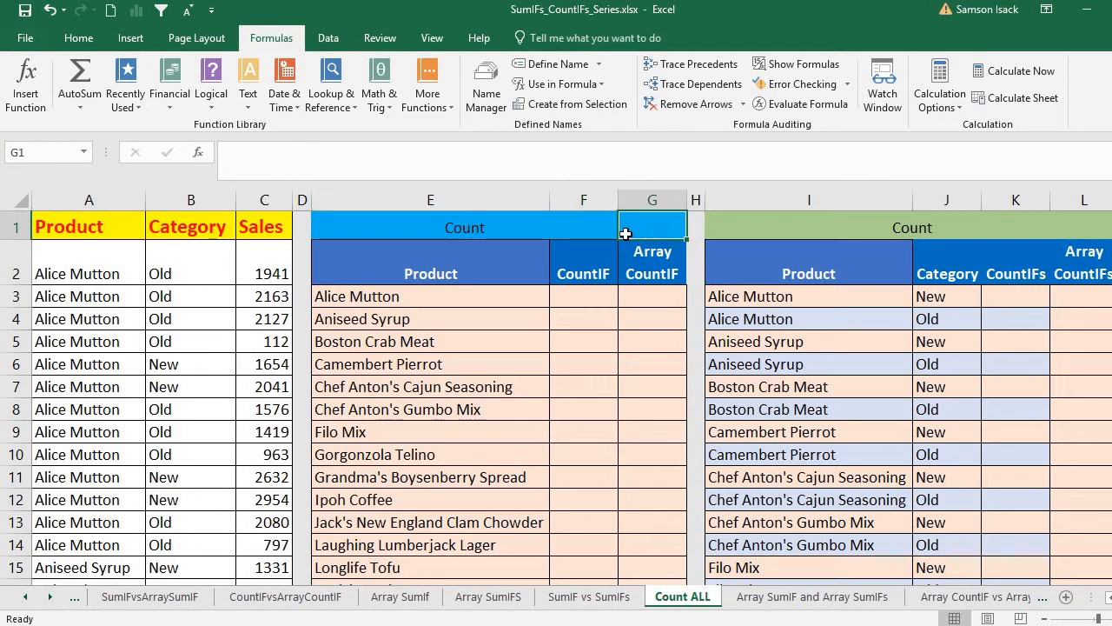
type("=")
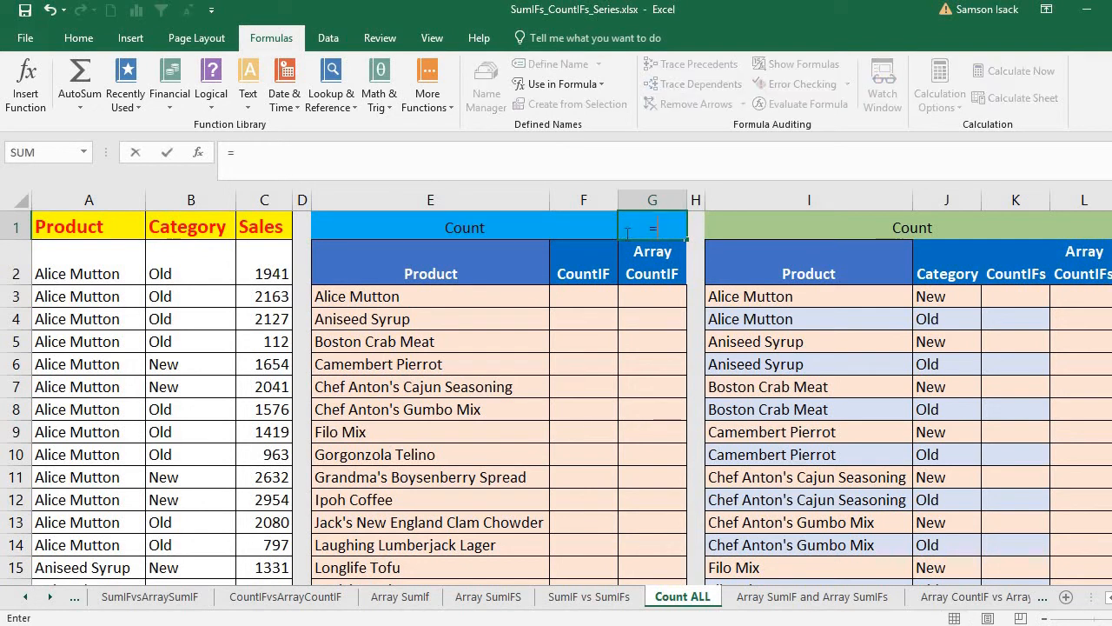
type("Count(")
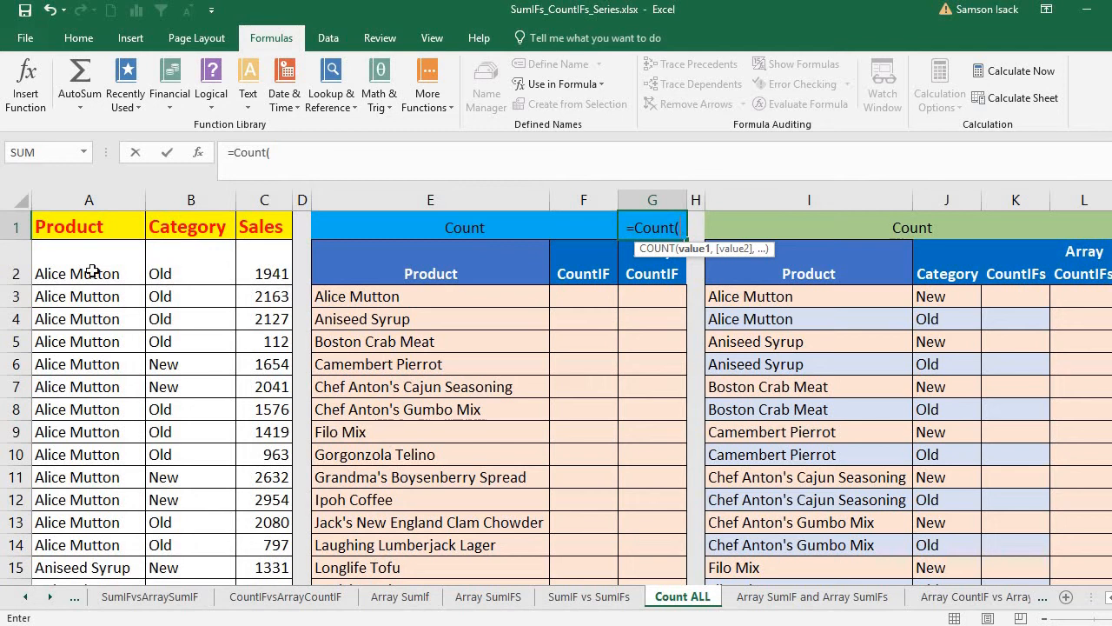
left_click_drag(92, 271, 266, 260)
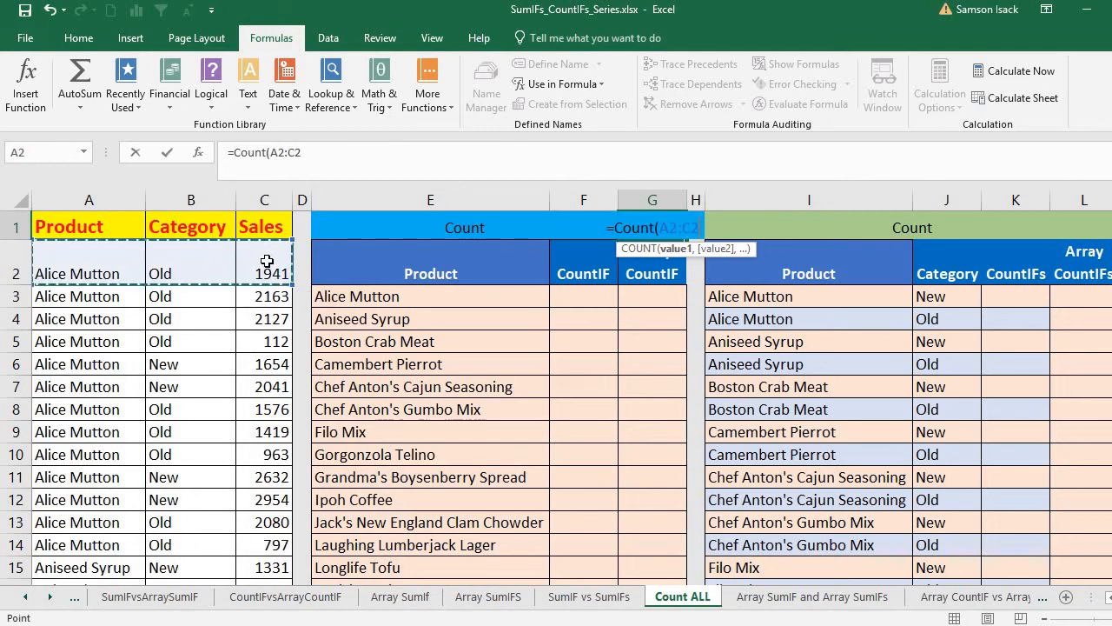
key("ctrl+shift+Down")
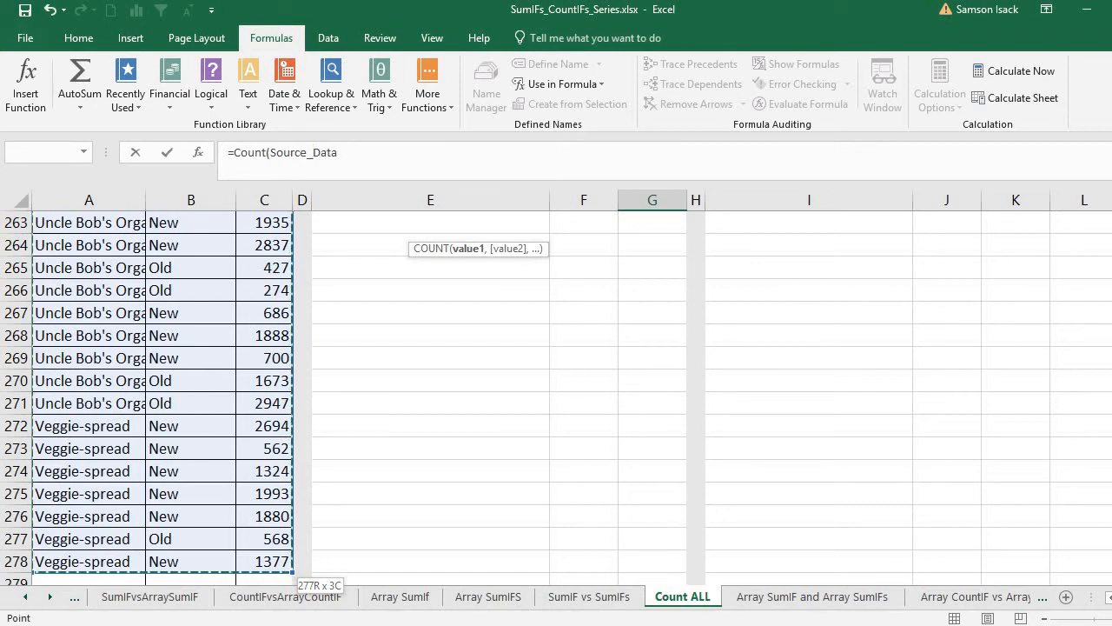
scroll(733, 237, "up", 20)
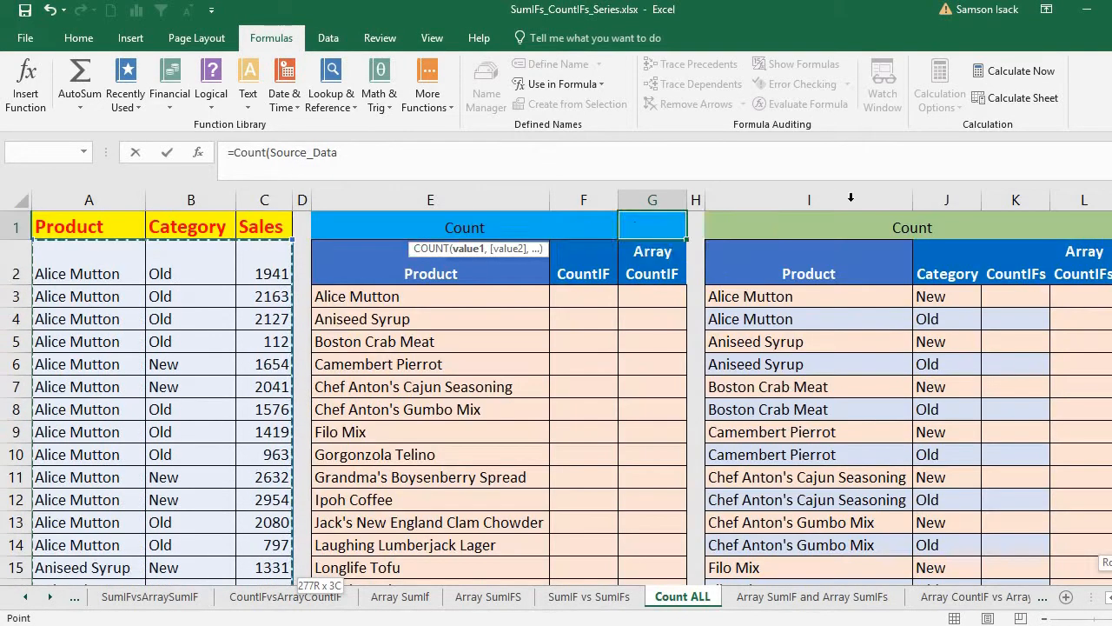
type(")")
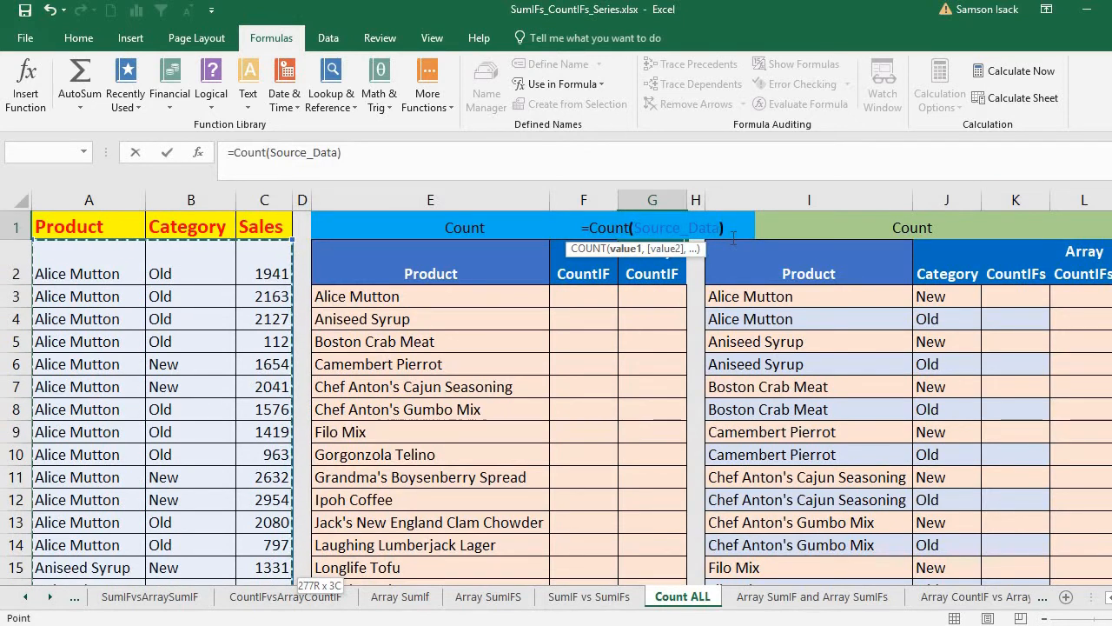
key("Return")
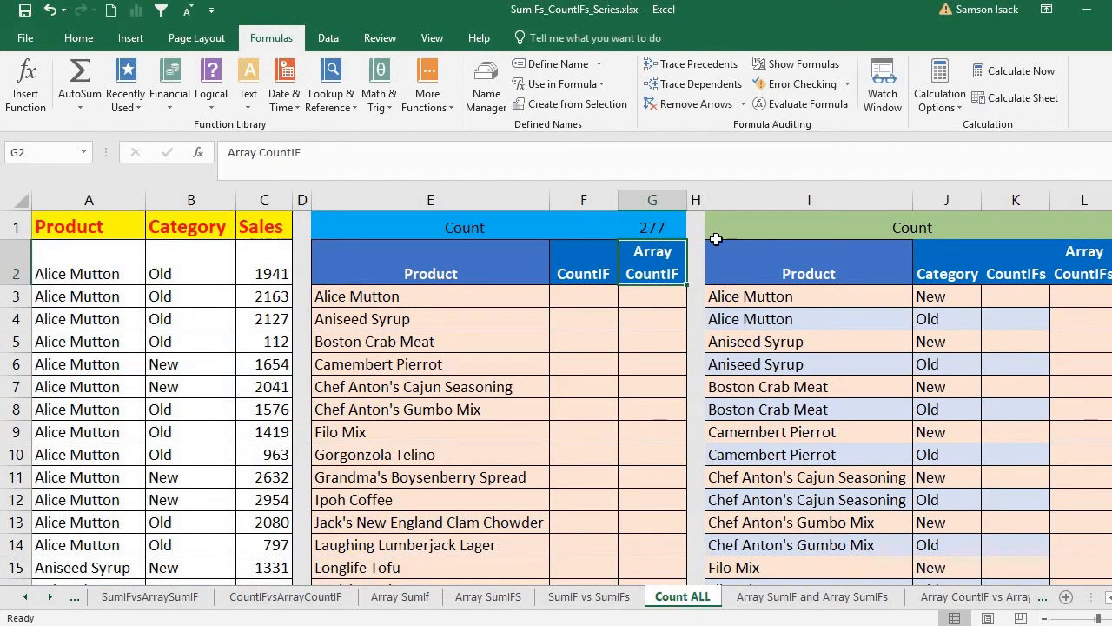
Compare the COUNT formula in G1 with the last row of the source data, and review the headers of the first Count table
left_click(661, 226)
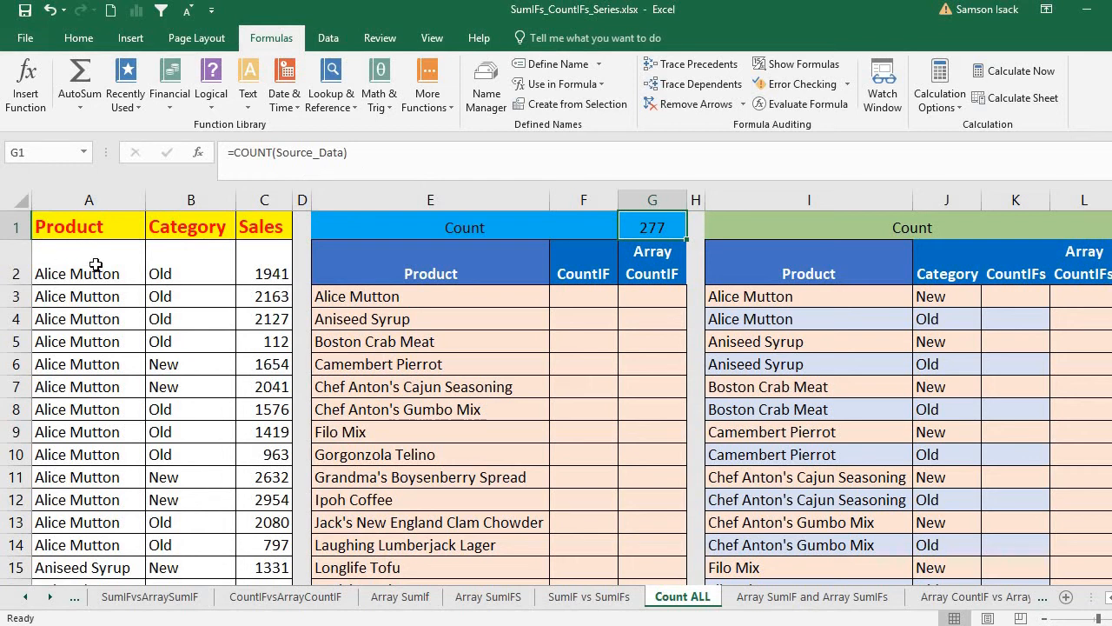
left_click_drag(1111, 219, 1111, 556)
left_click(272, 537)
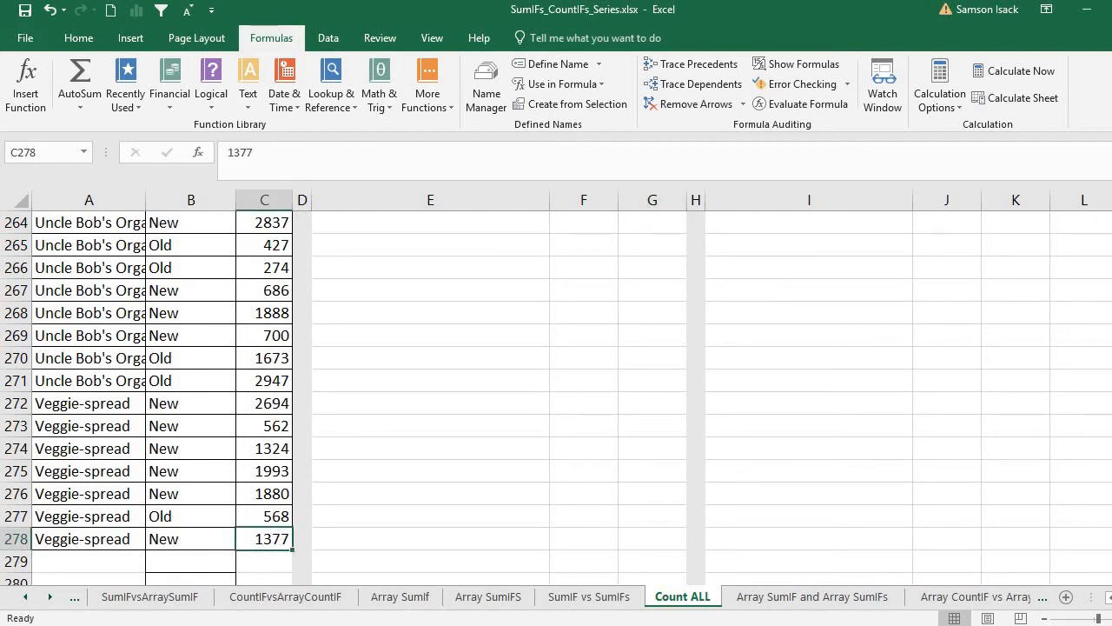
scroll(1105, 562, "up", 20)
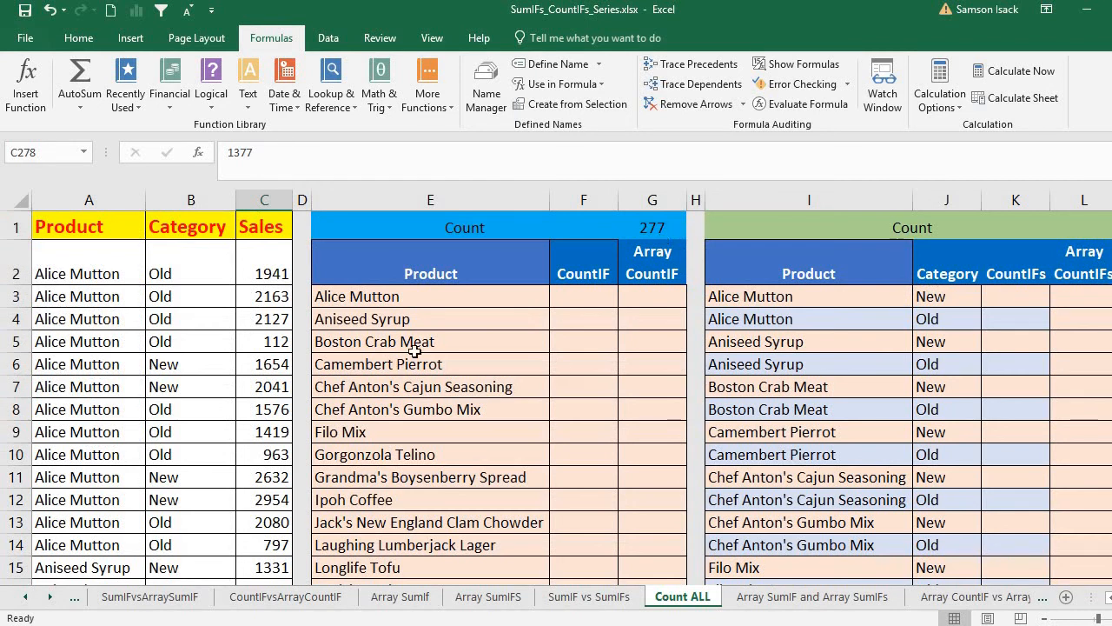
left_click(503, 233)
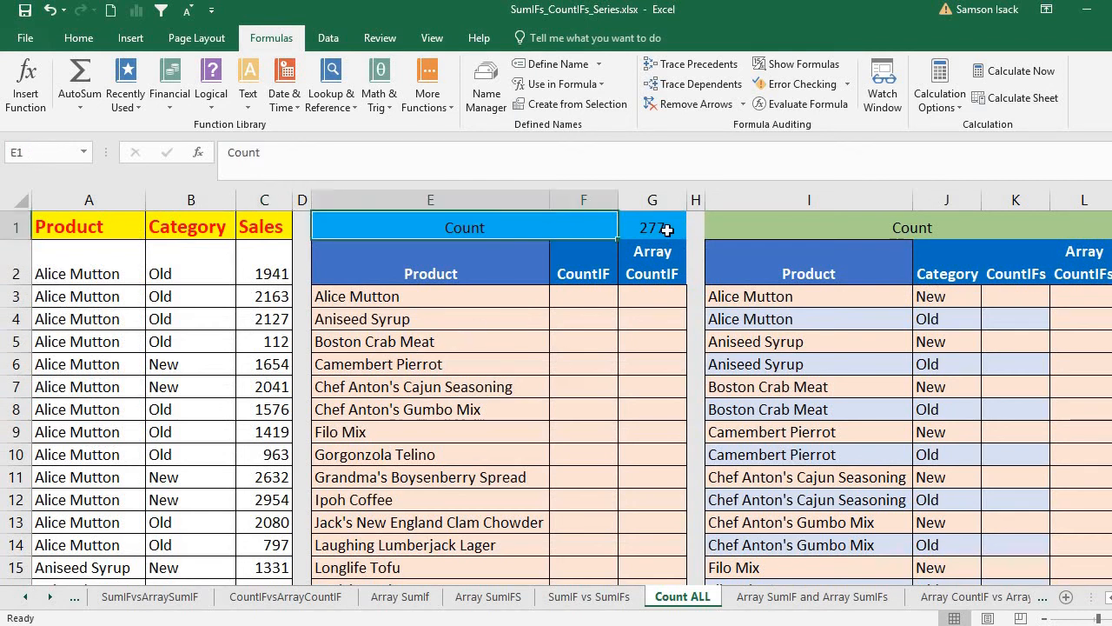
left_click(658, 228)
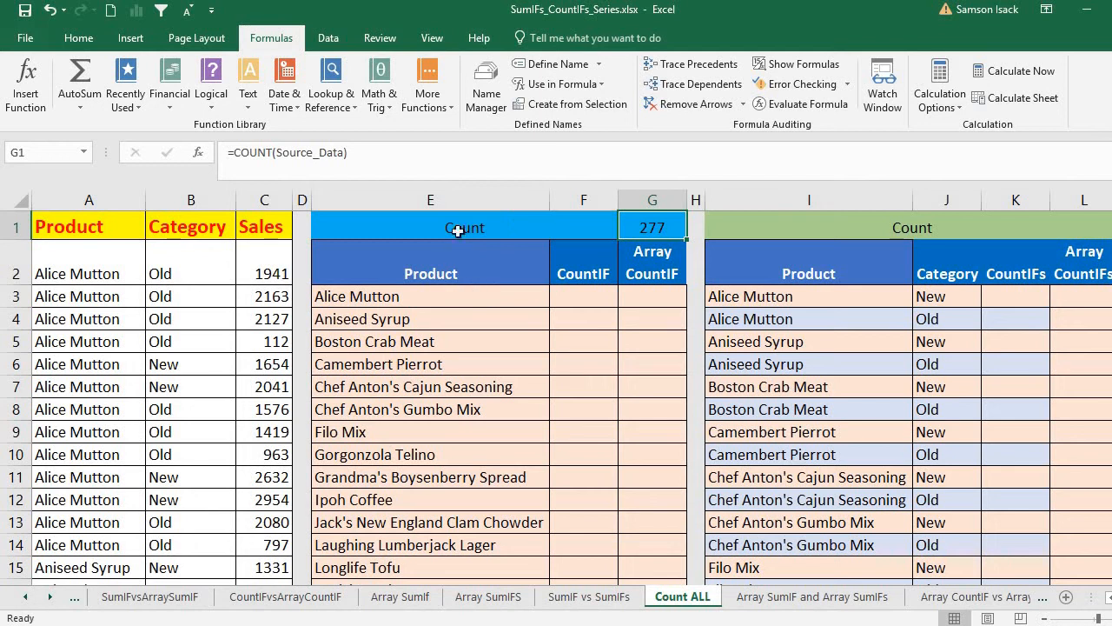
left_click(574, 300)
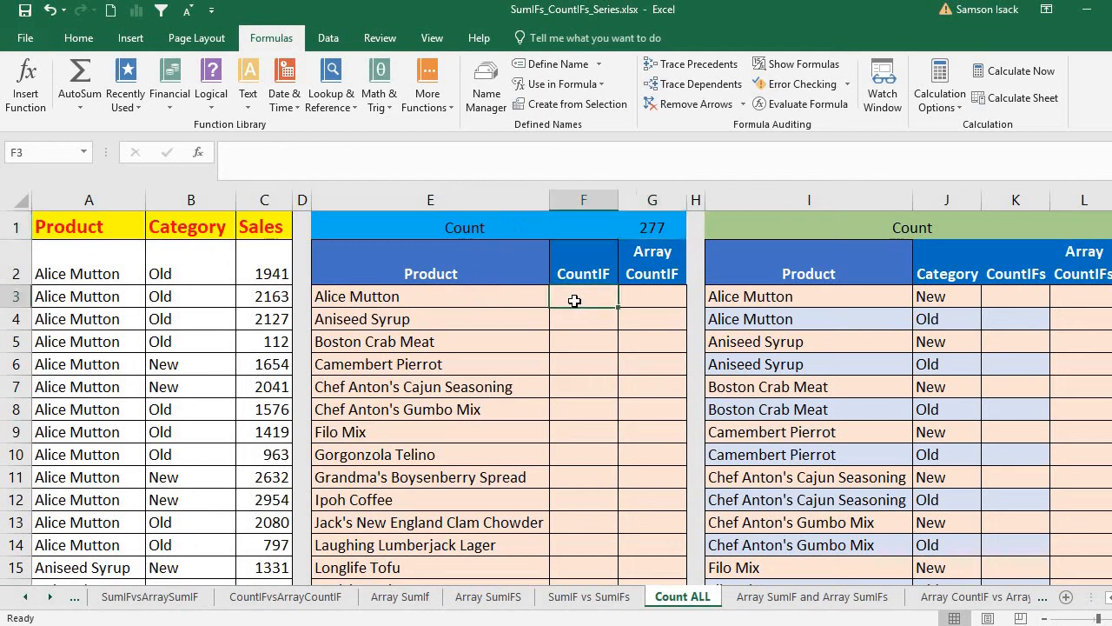
left_click(520, 226)
left_click(645, 223)
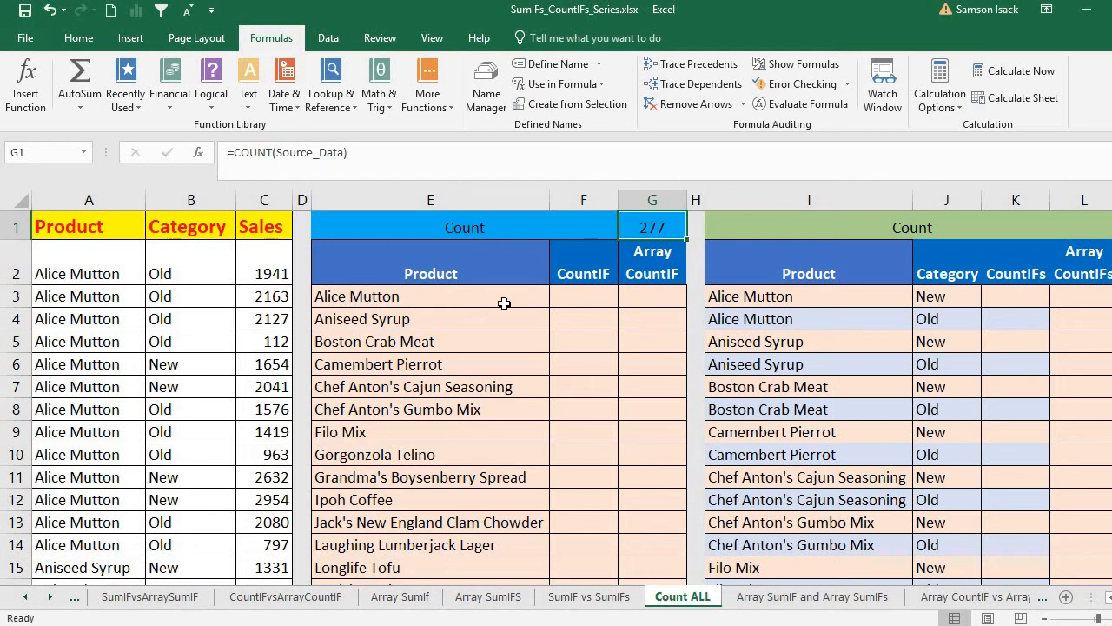
left_click(582, 293)
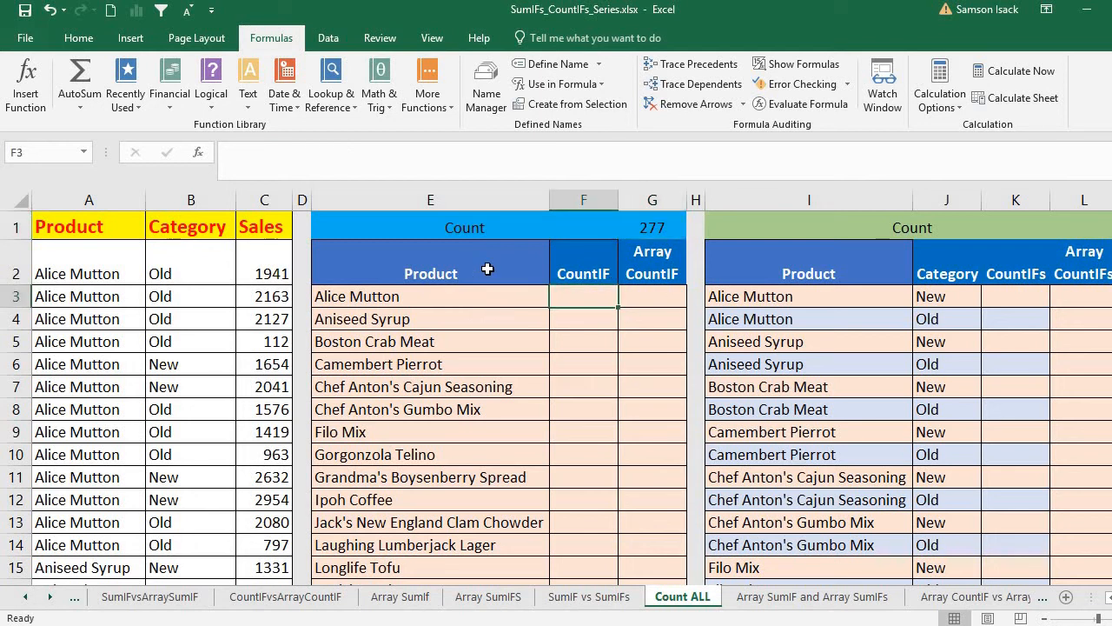
left_click_drag(487, 269, 673, 265)
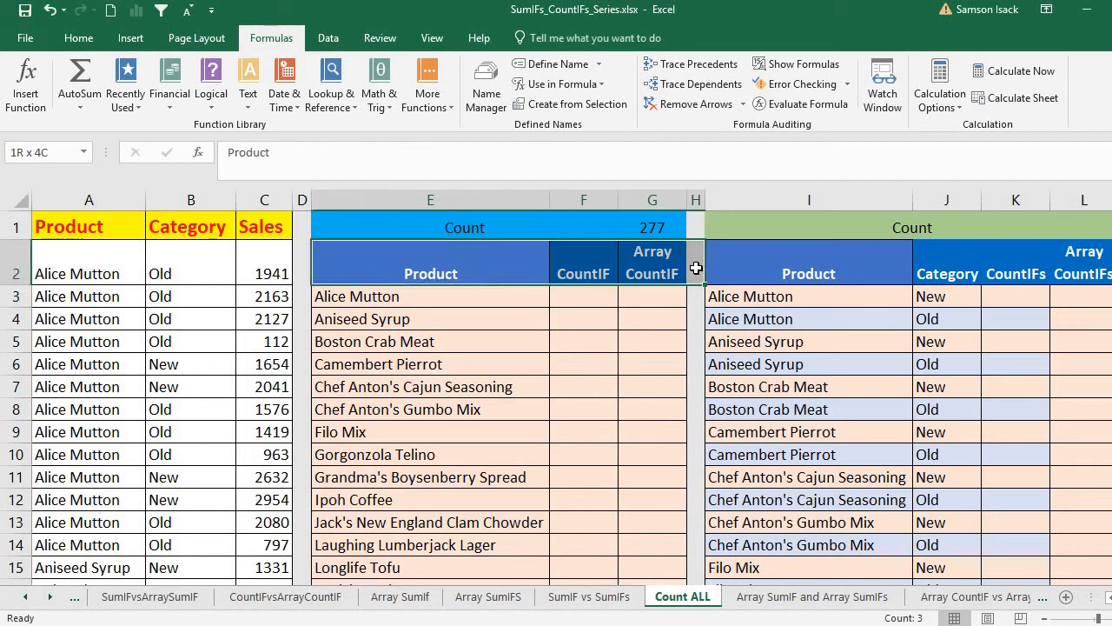
Examine the two parts of the CountIF heading in F2, the first products in column E and the matching source rows
left_click(542, 302)
left_click(600, 280)
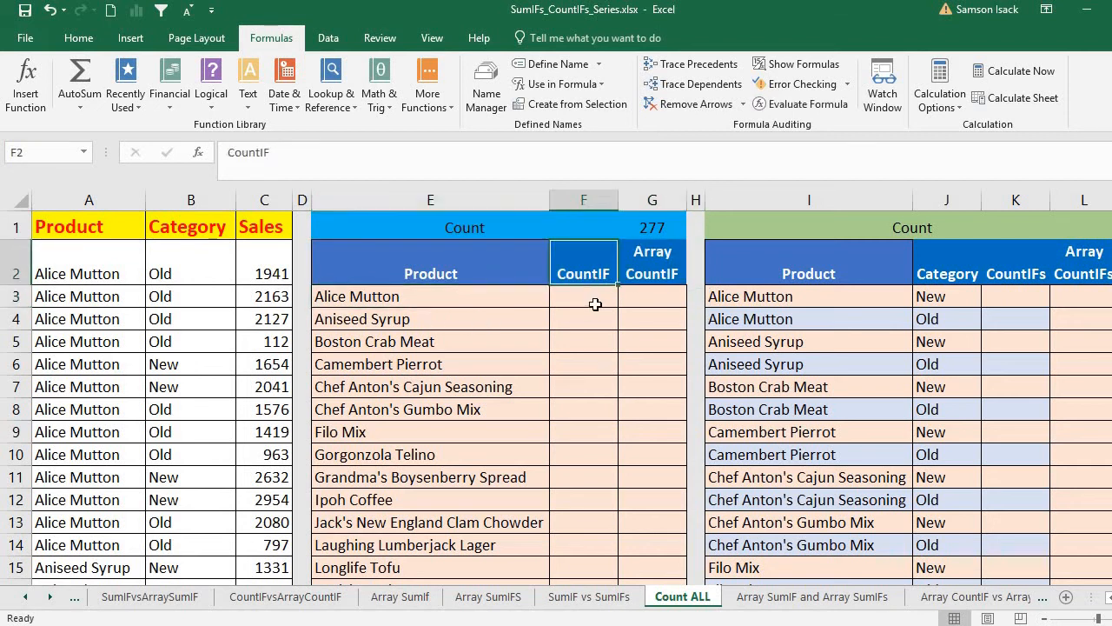
left_click(596, 306)
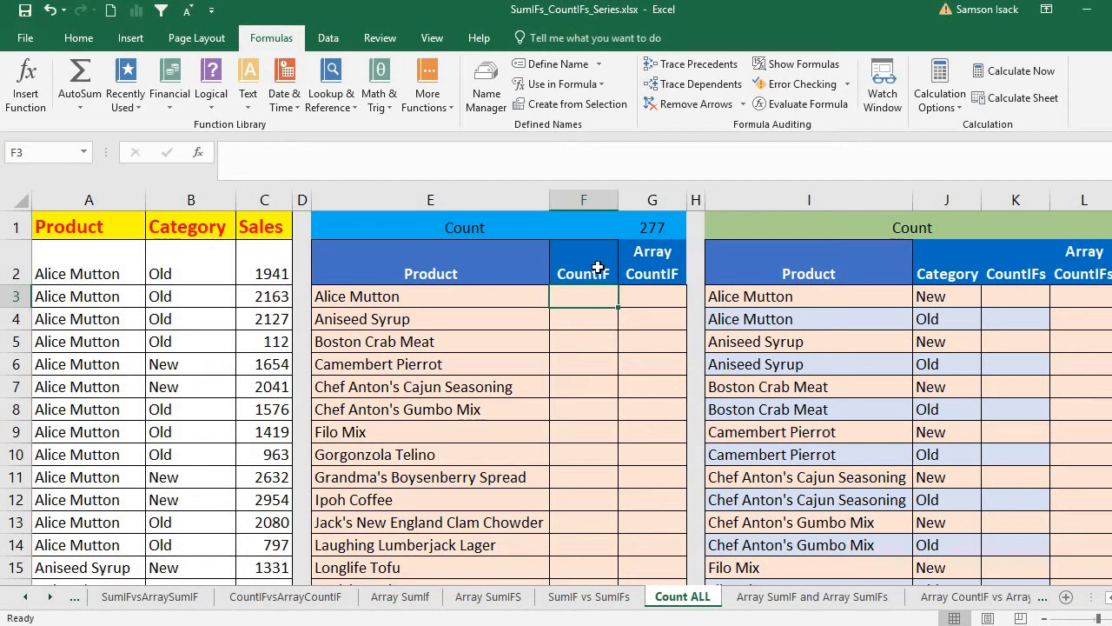
left_click(598, 267)
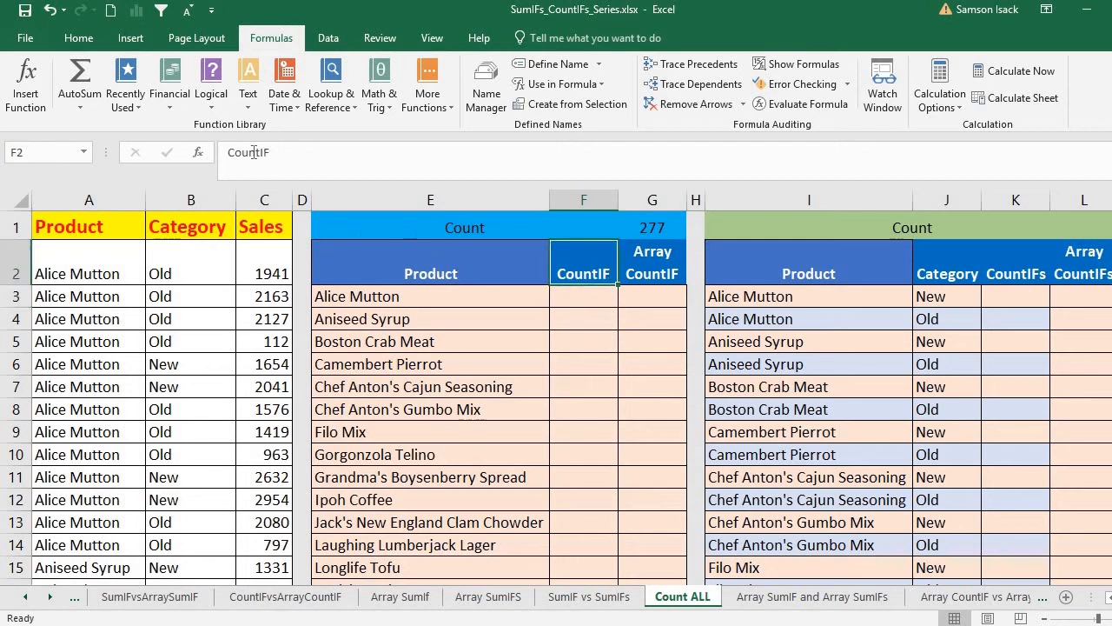
left_click_drag(260, 153, 214, 153)
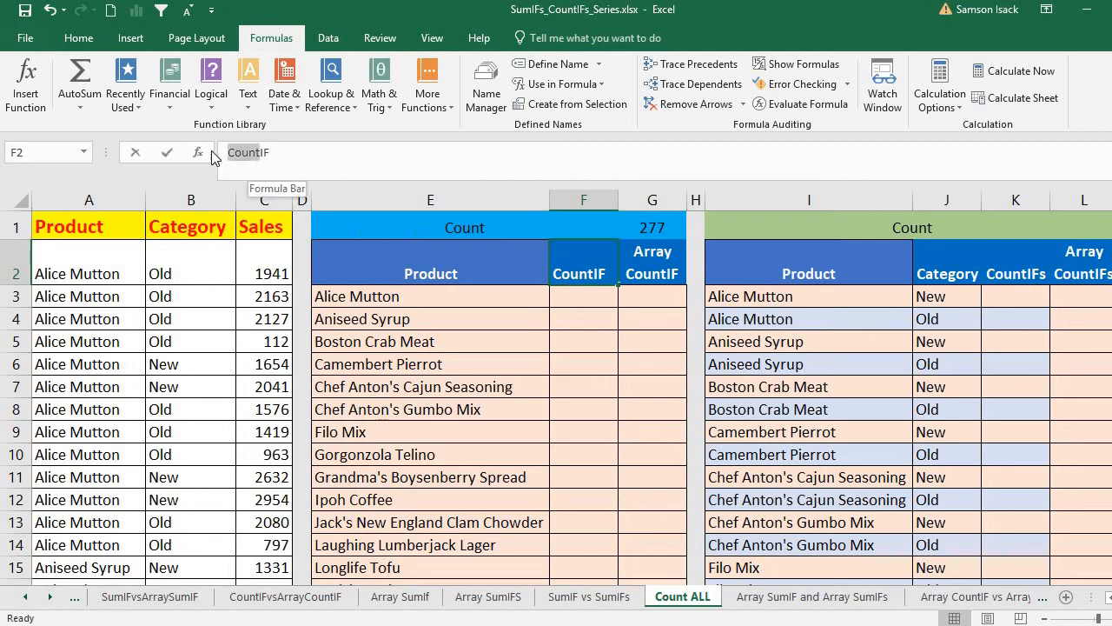
left_click(280, 151)
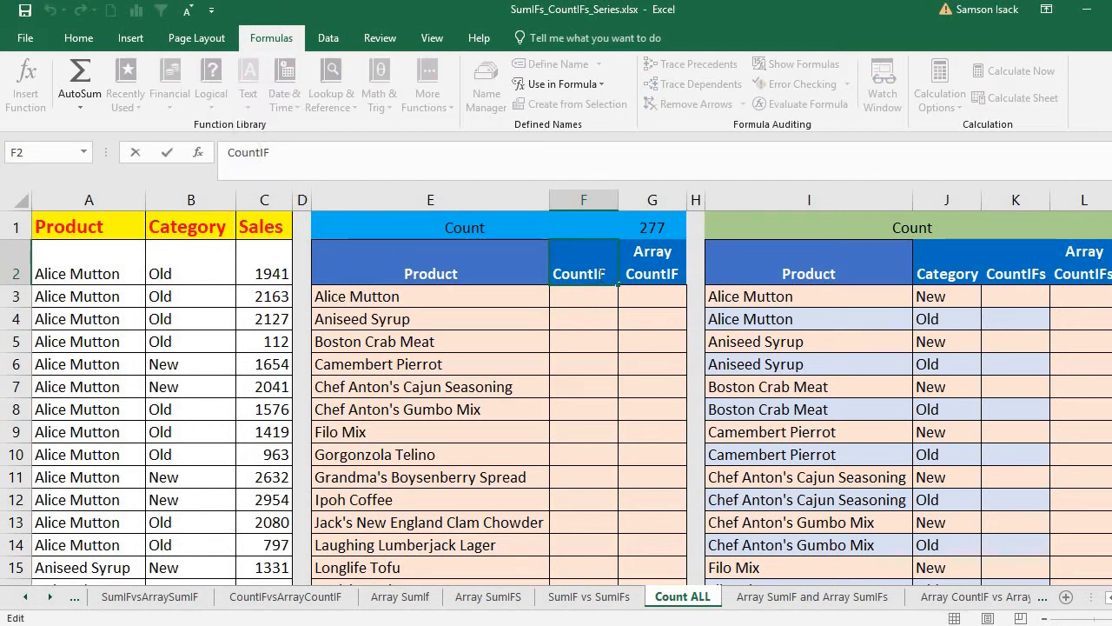
left_click(602, 274)
left_click_drag(601, 273, 612, 274)
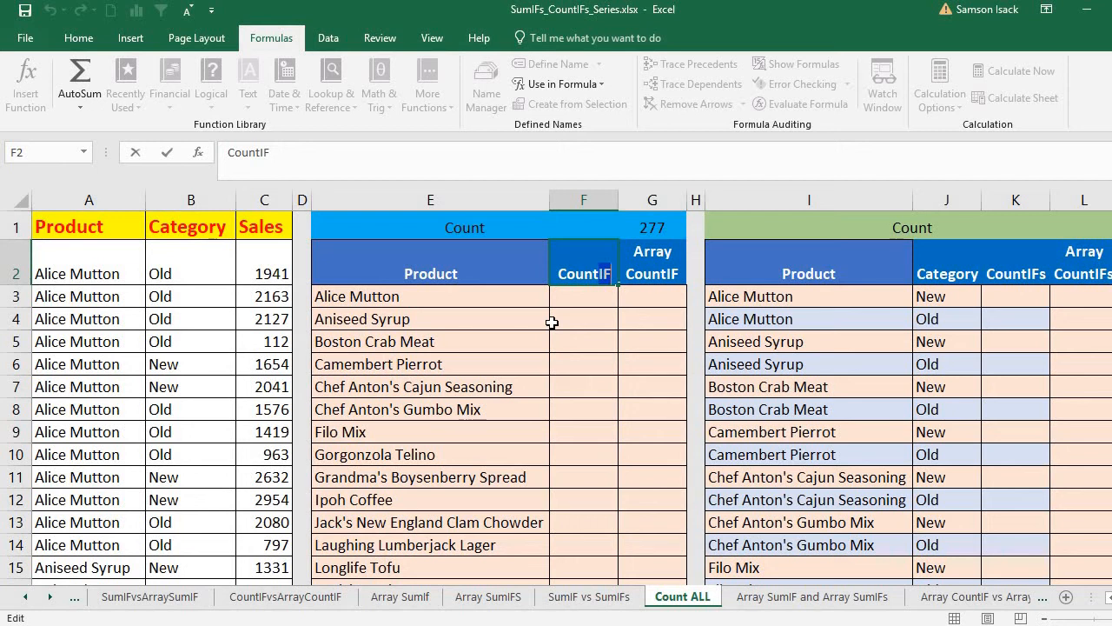
left_click(600, 260)
key("Return")
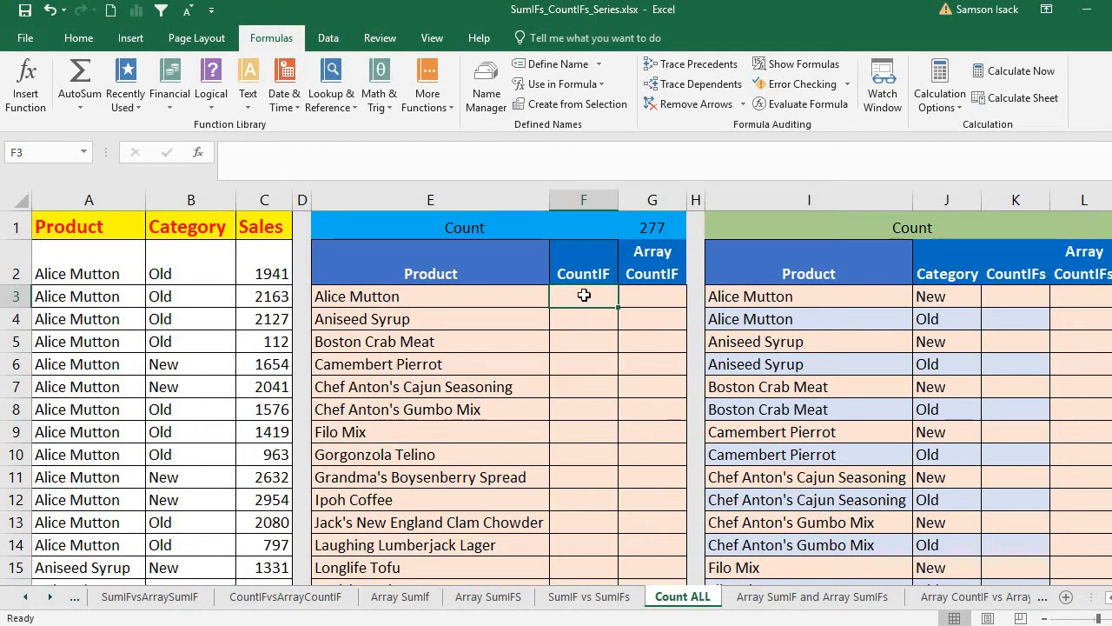
left_click(464, 295)
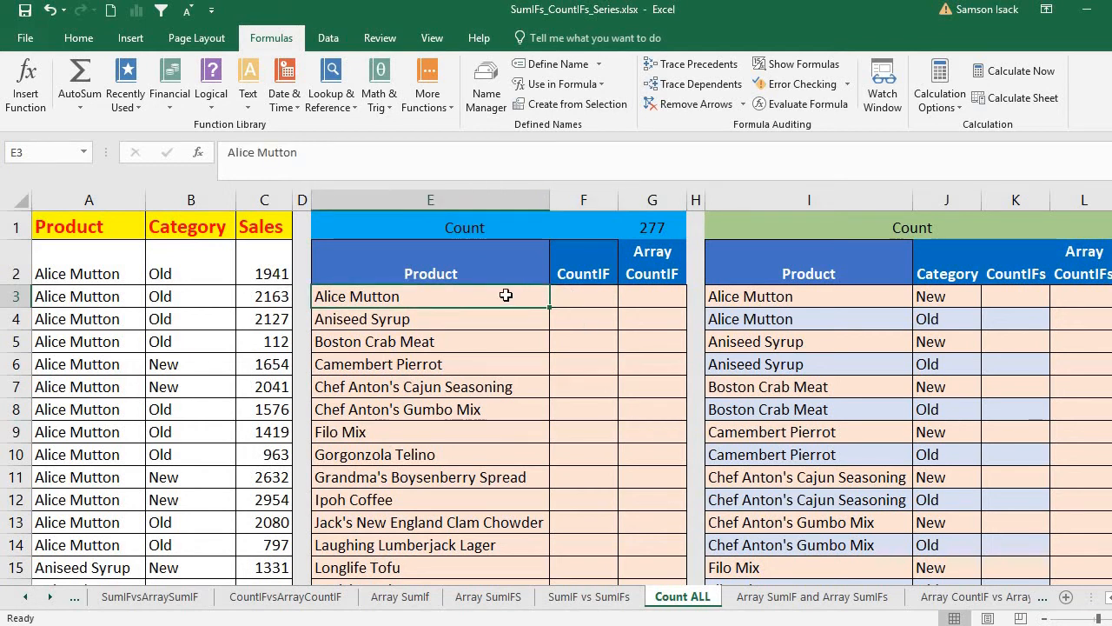
left_click(602, 297)
left_click_drag(67, 271, 289, 356)
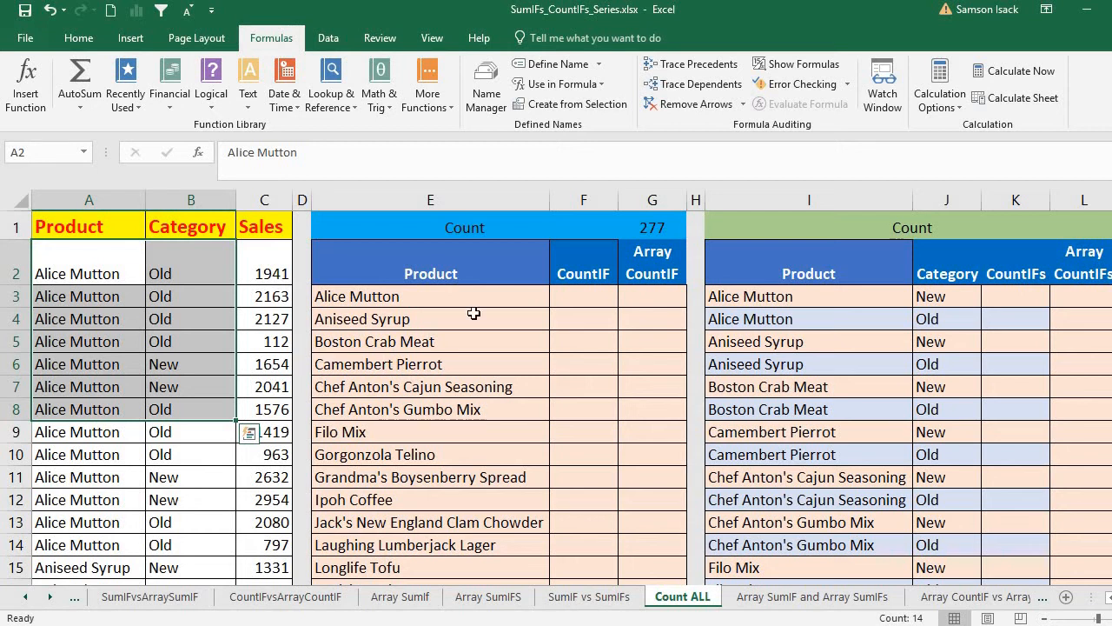
left_click(585, 298)
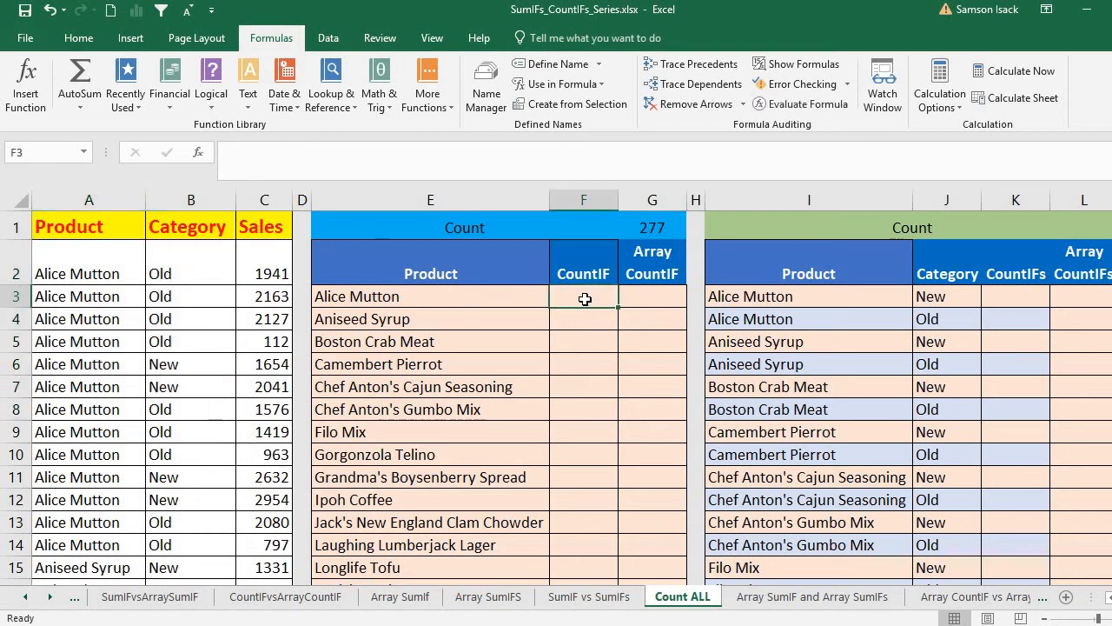
left_click(504, 317)
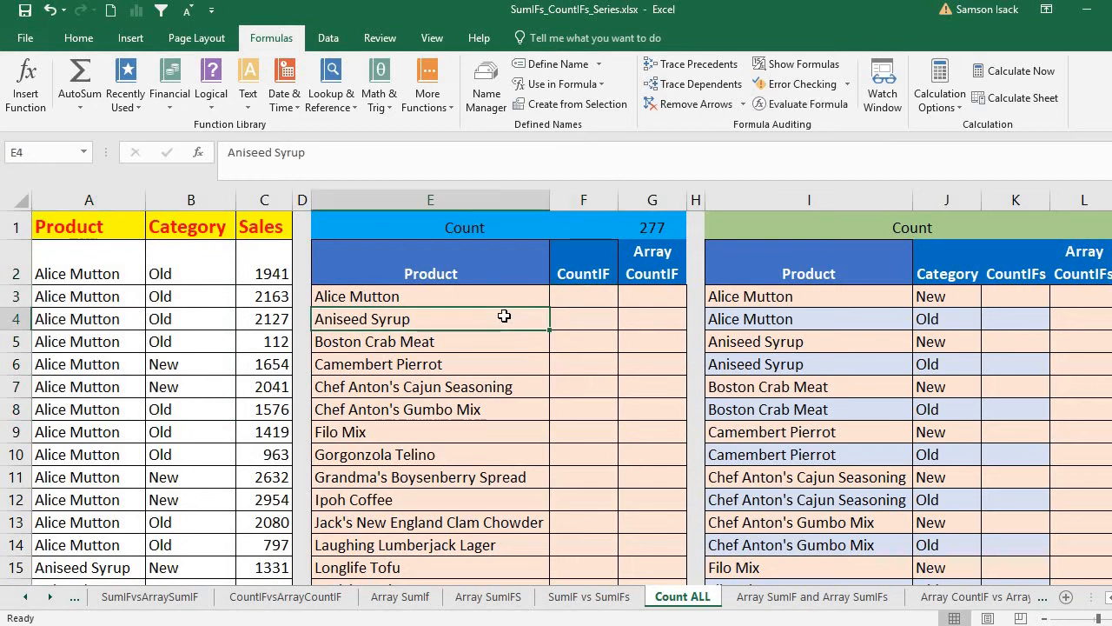
Enter the formula =COUNTIF(Product_List,E3) in F3 to count the Alice Mutton rows
left_click(582, 300)
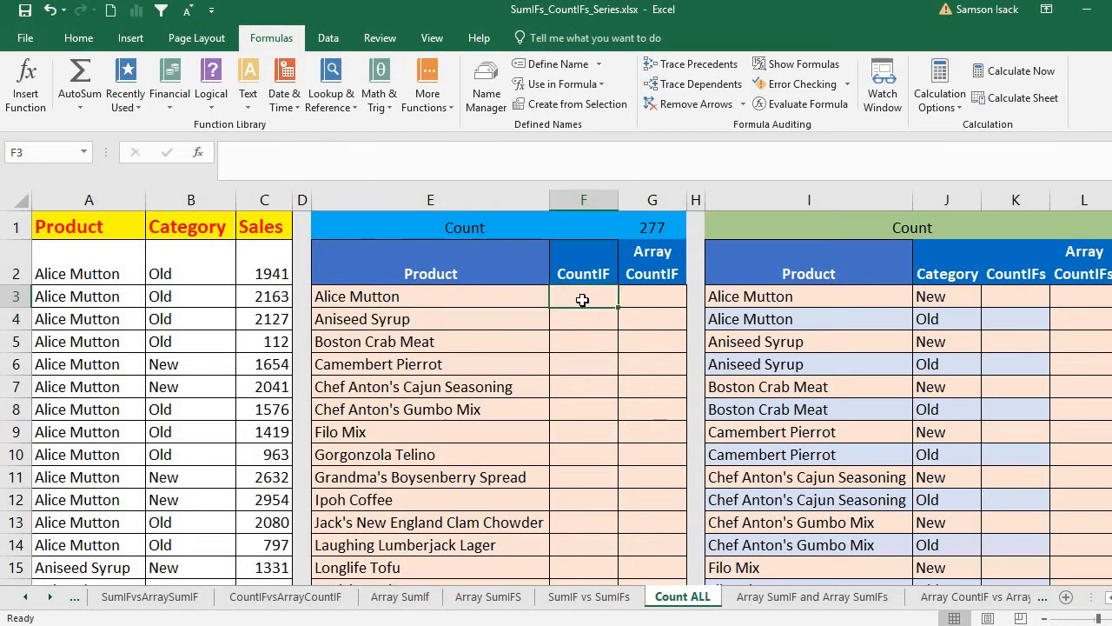
type("=")
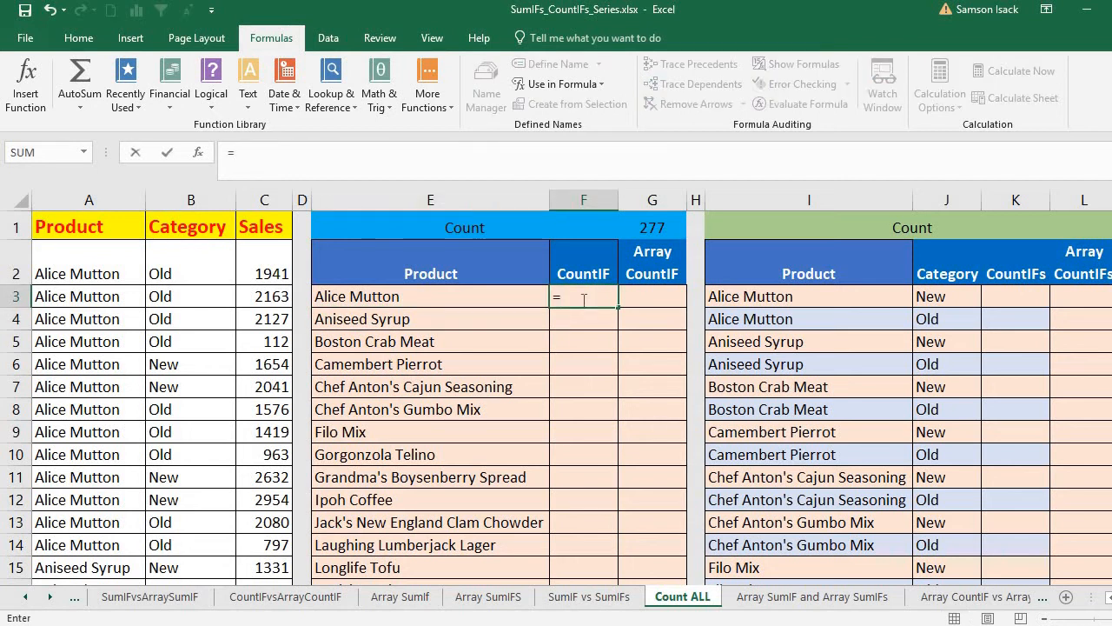
type("COUNT")
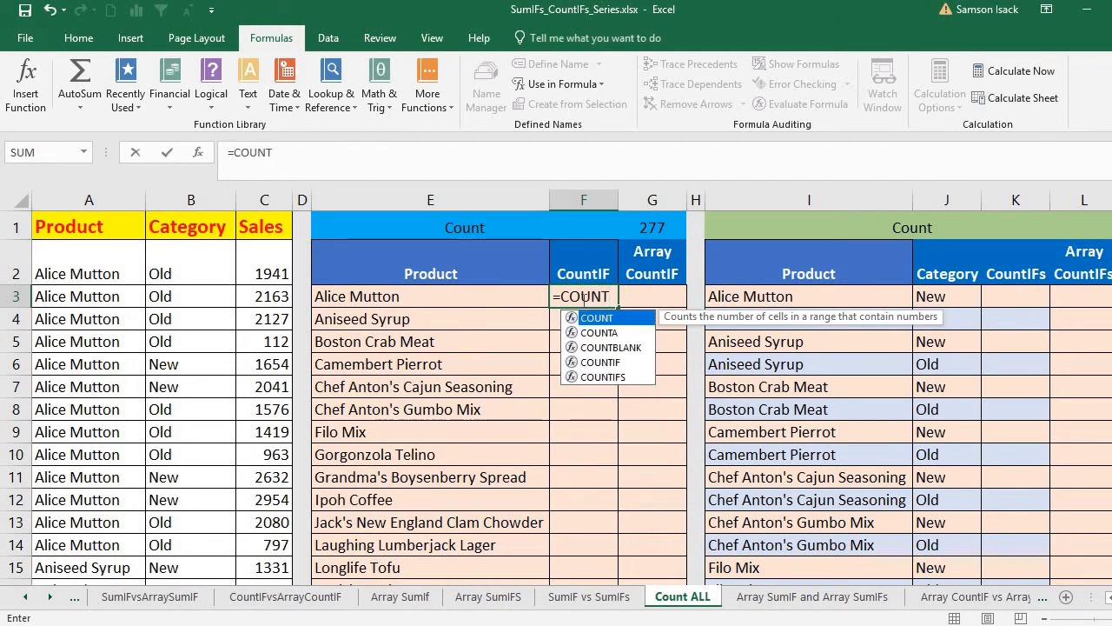
type("IF(")
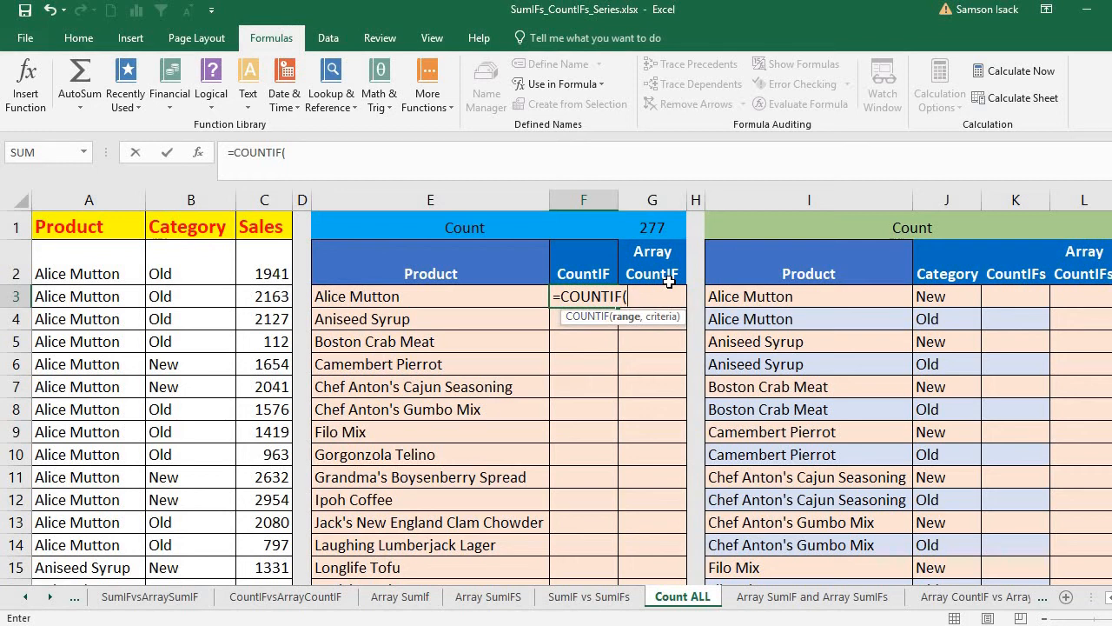
type("Prod")
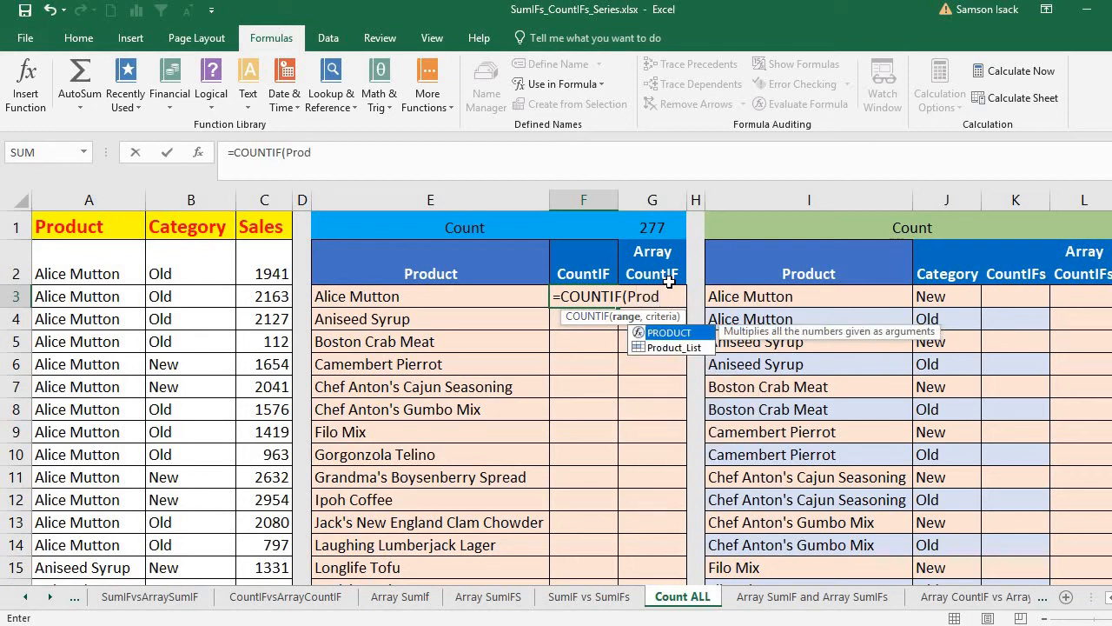
type("uct_")
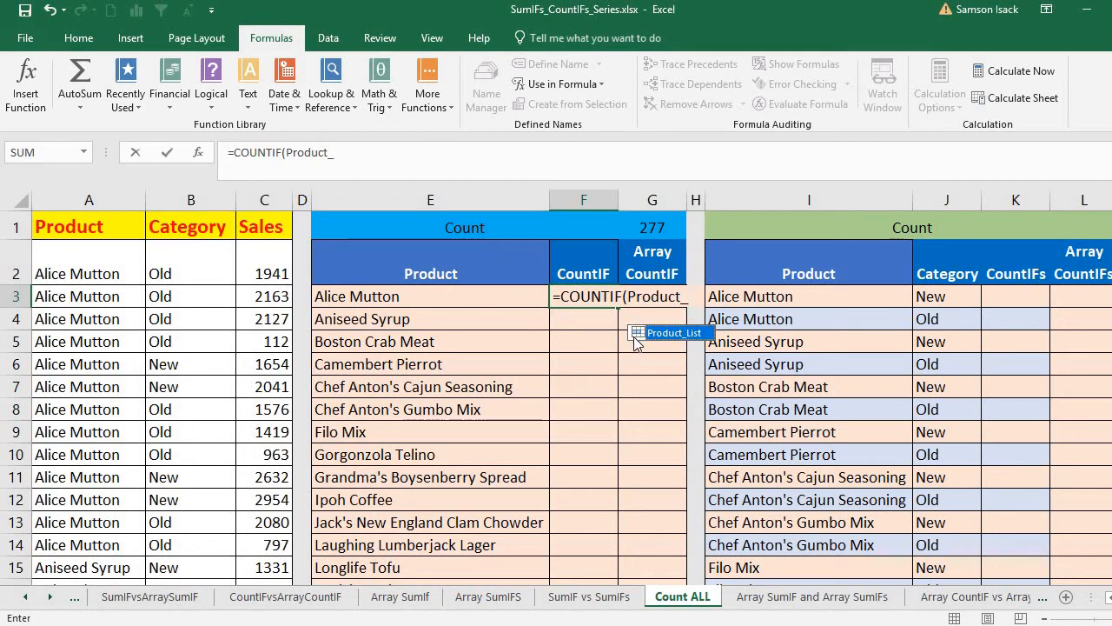
double_click(683, 331)
type(",")
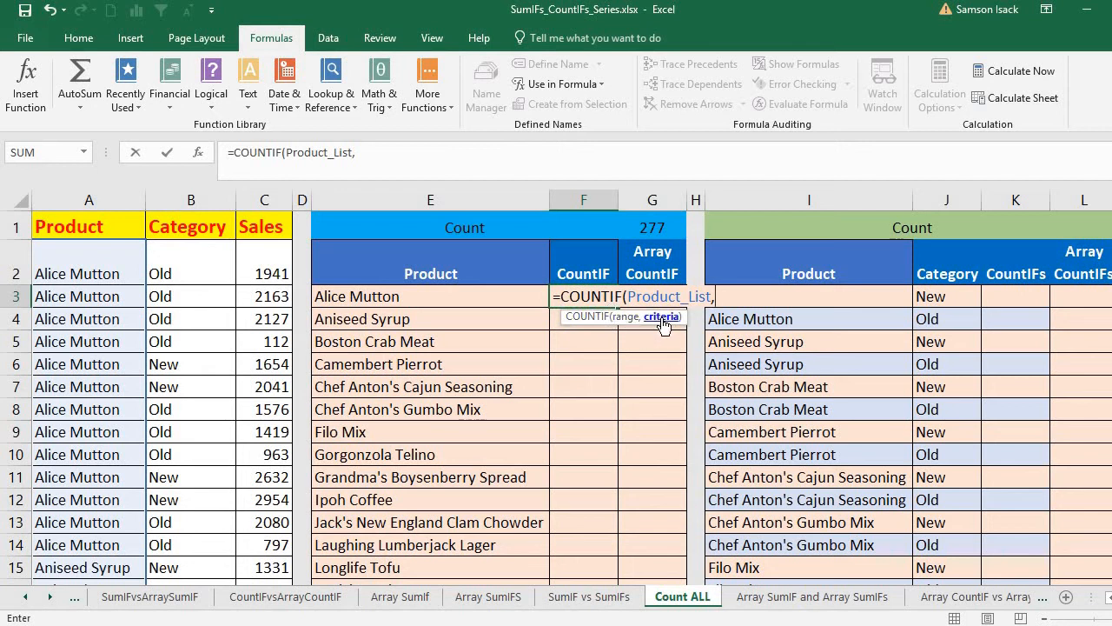
left_click(491, 299)
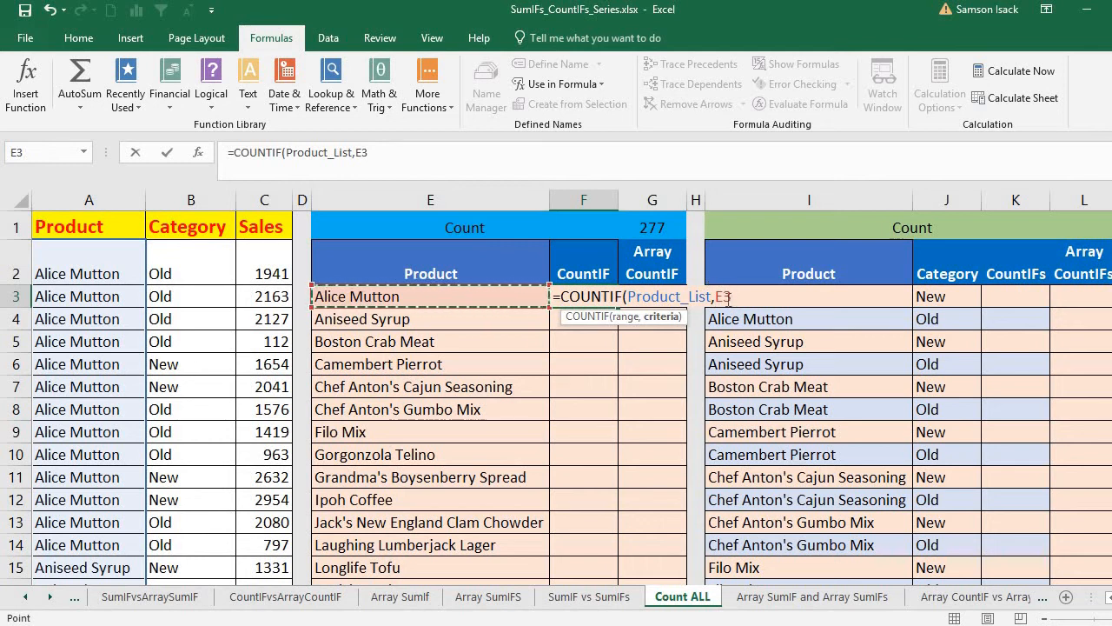
type(")")
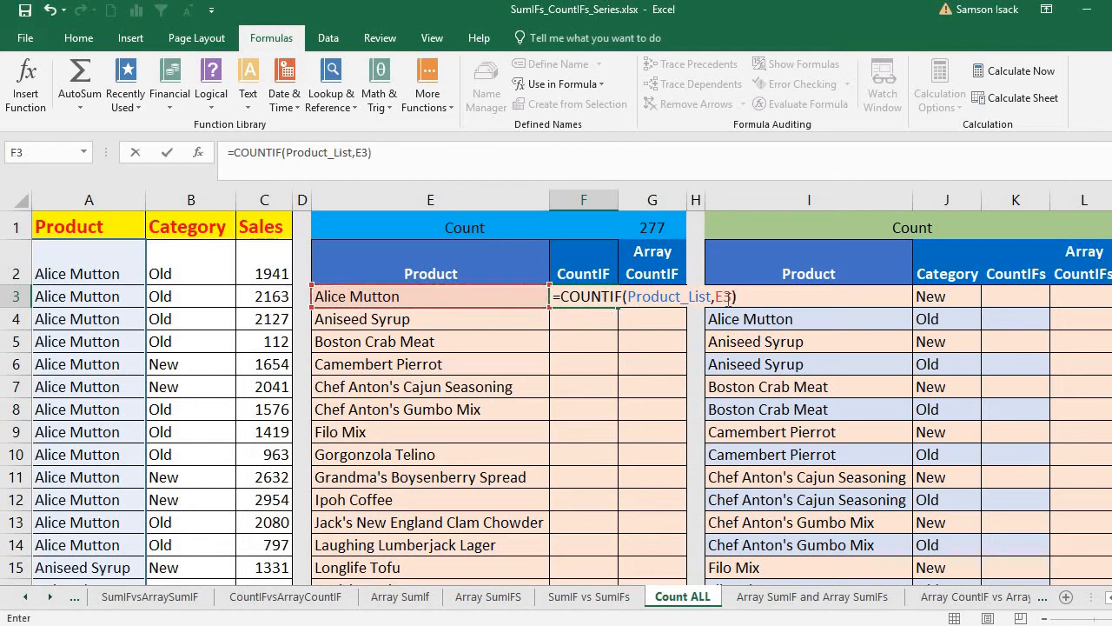
key("Return")
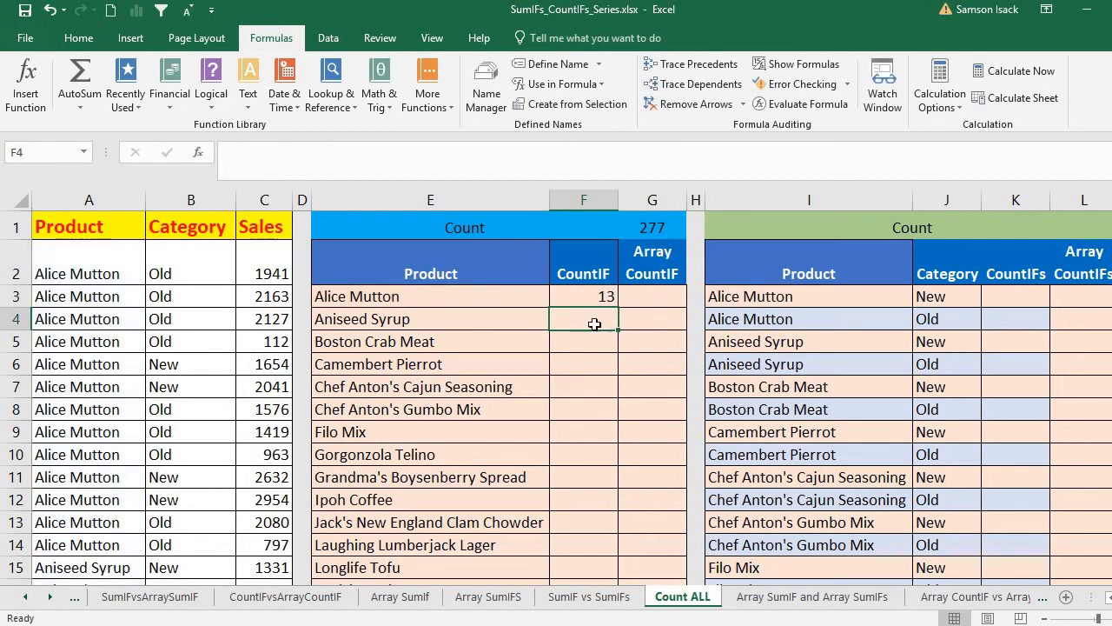
Check the F3 count against the Alice Mutton source rows A2:A14, and copy the COUNTIF formula down to F4
left_click(602, 293)
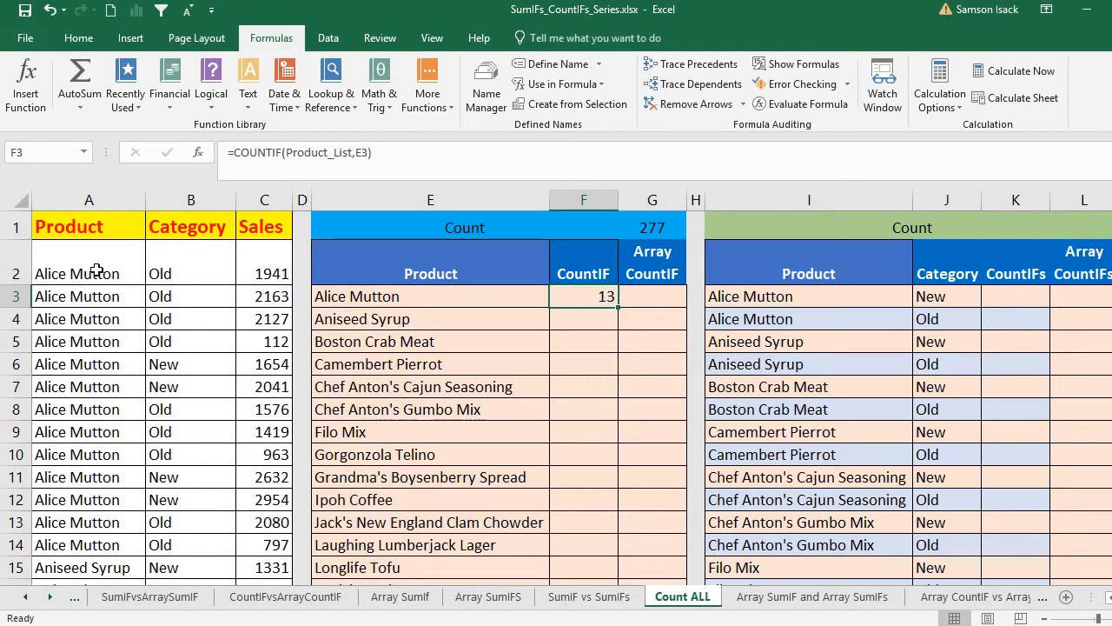
left_click_drag(97, 272, 78, 548)
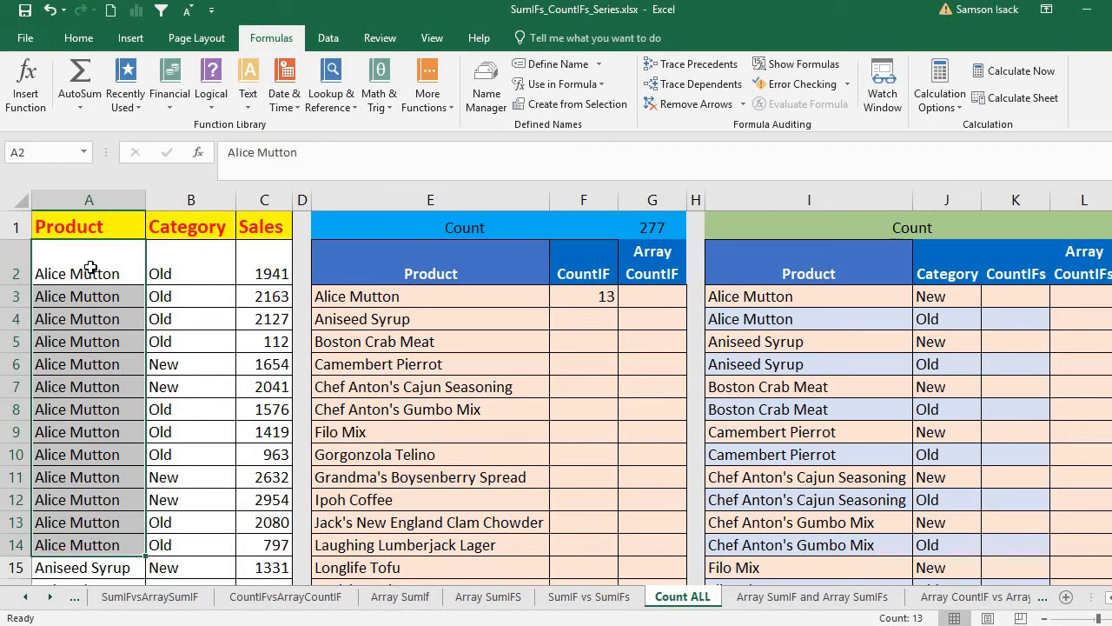
left_click(574, 297)
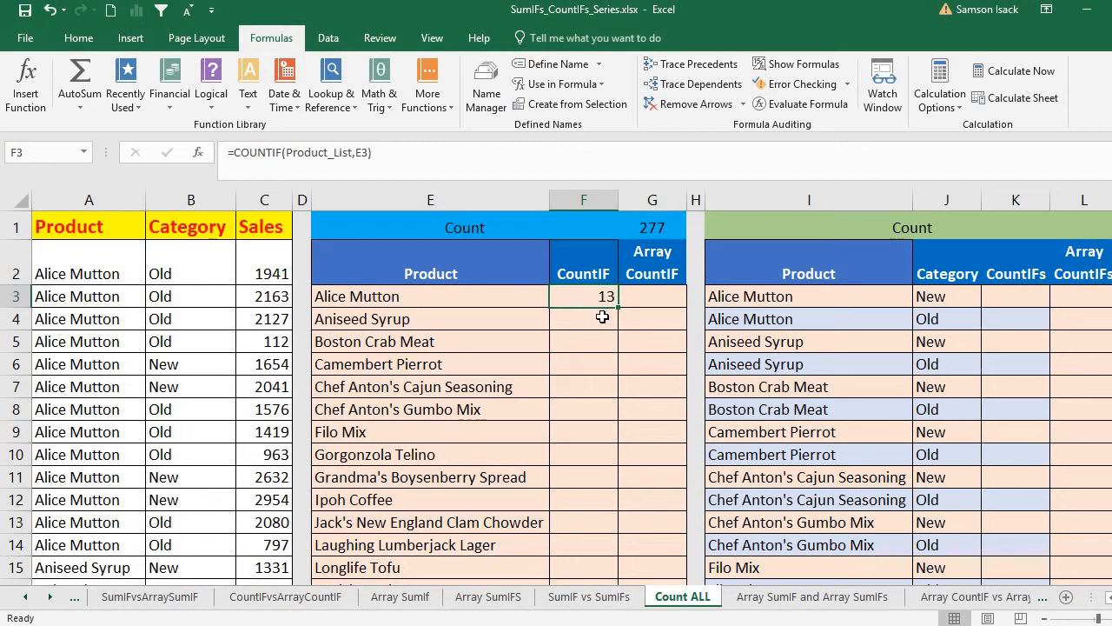
left_click(603, 317)
left_click(611, 300)
left_click_drag(620, 320, 609, 318)
left_click(608, 318)
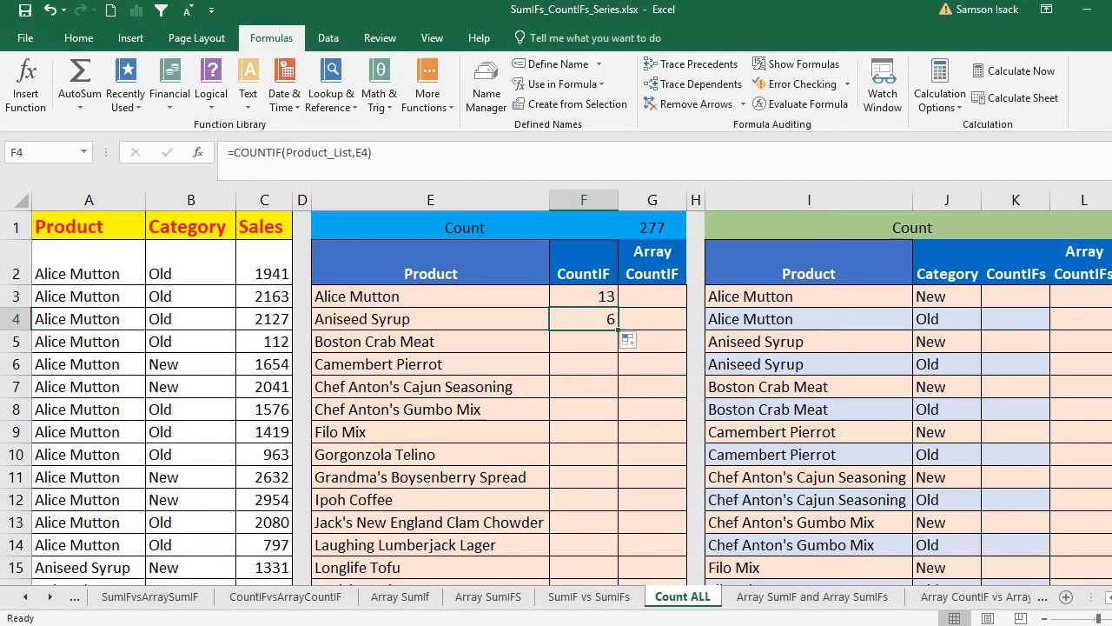
Check the F4 count against the Aniseed Syrup source rows A15:A20, and fill the COUNTIF formula down to F27
scroll(248, 501, "down", 2)
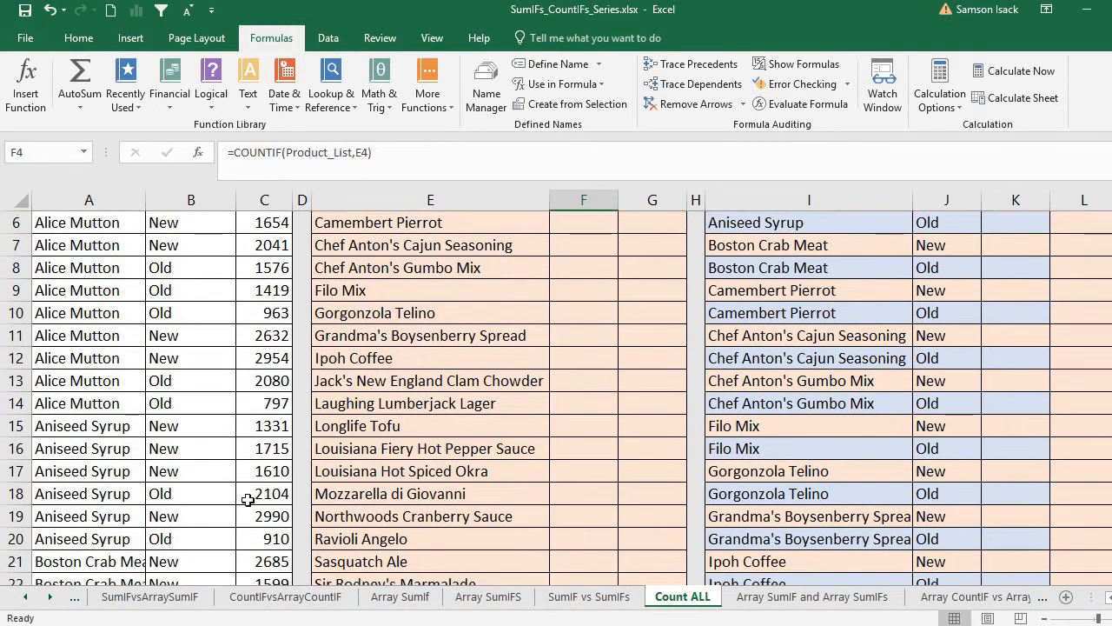
left_click_drag(127, 432, 126, 540)
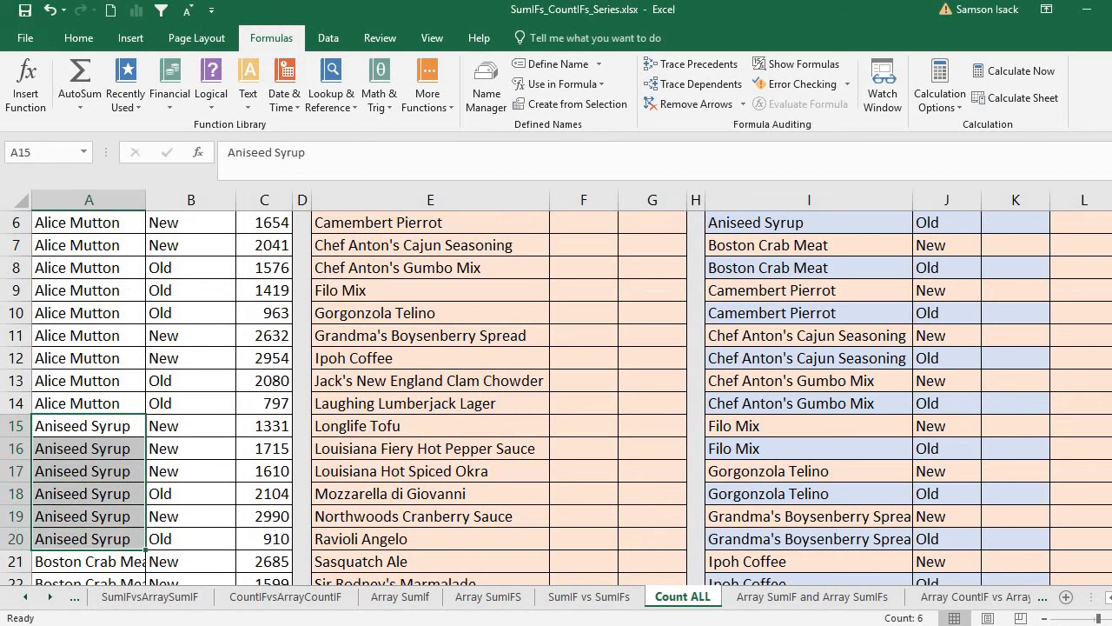
scroll(508, 325, "up", 2)
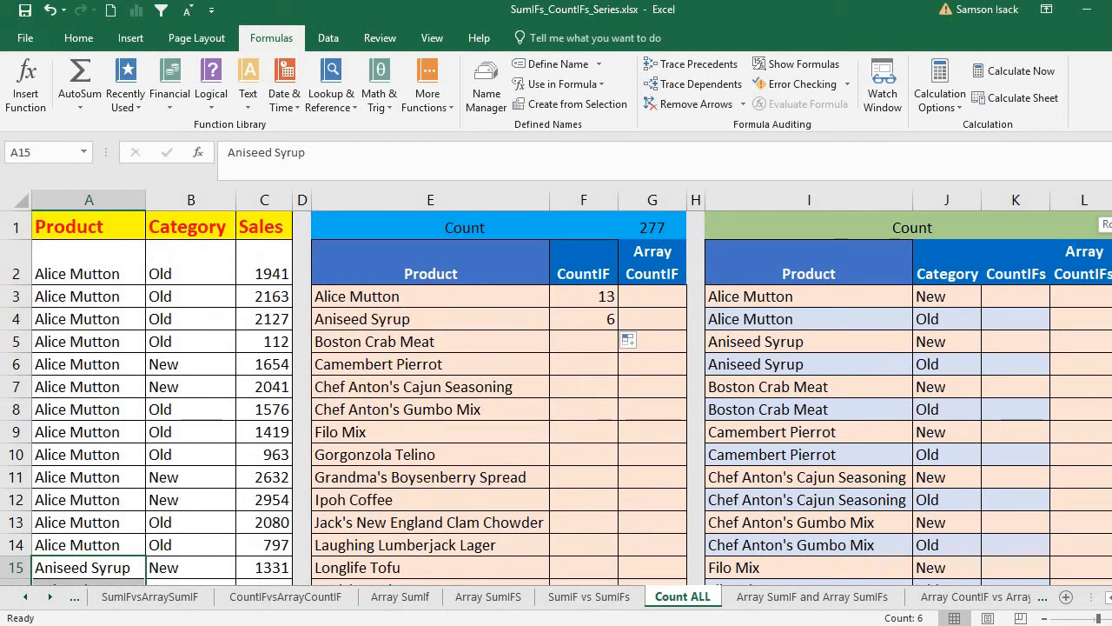
left_click(583, 319)
double_click(616, 331)
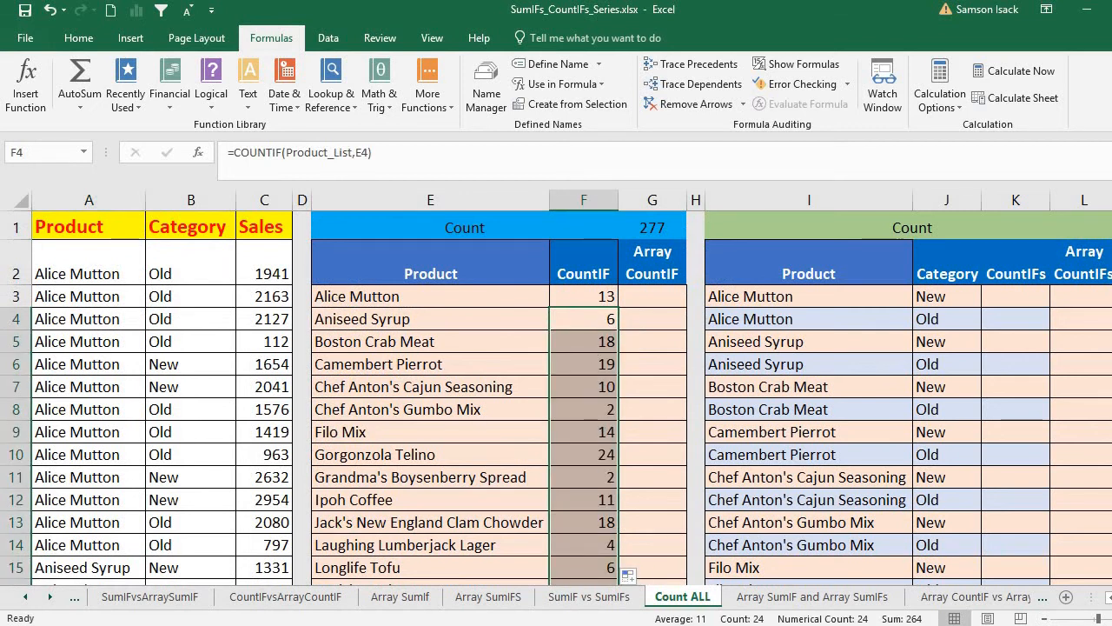
scroll(499, 391, "down", 10)
scroll(499, 391, "up", 4)
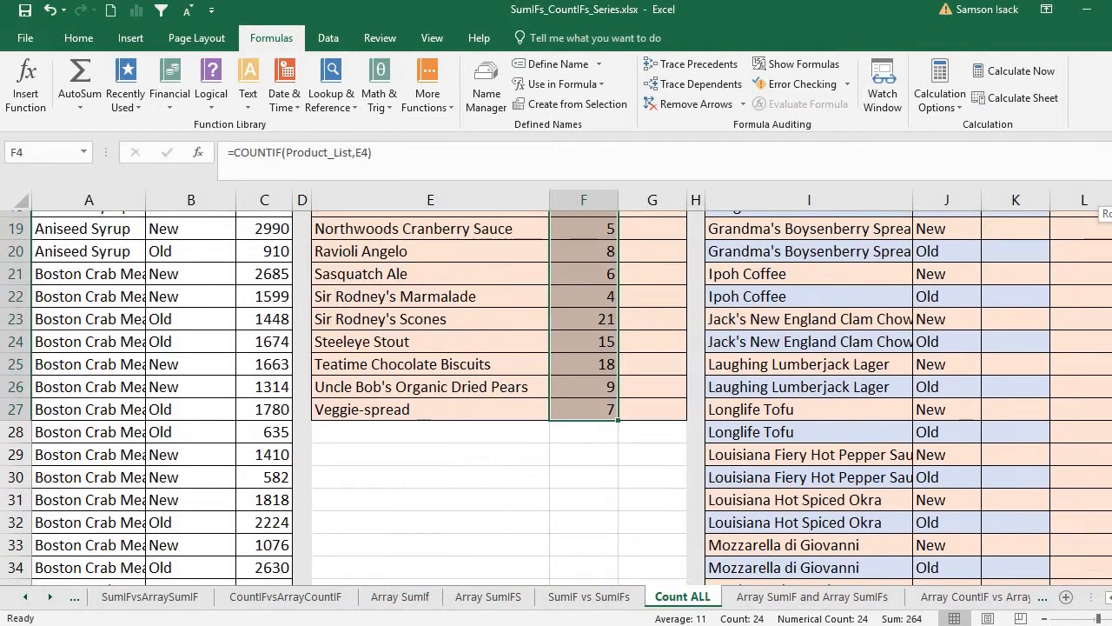
scroll(481, 307, "up", 6)
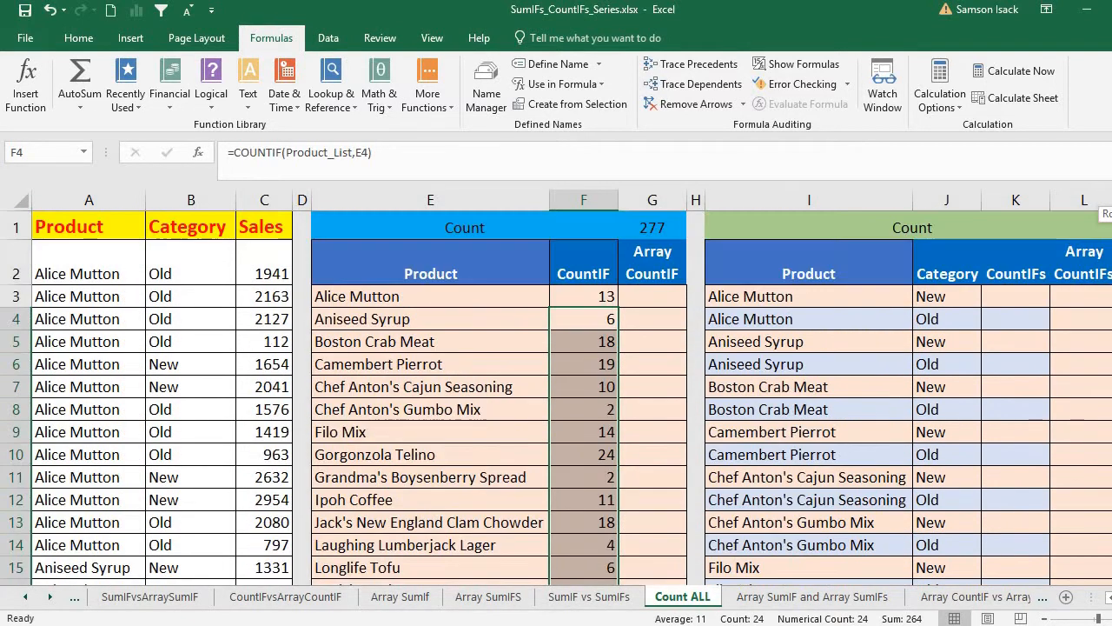
left_click(482, 308)
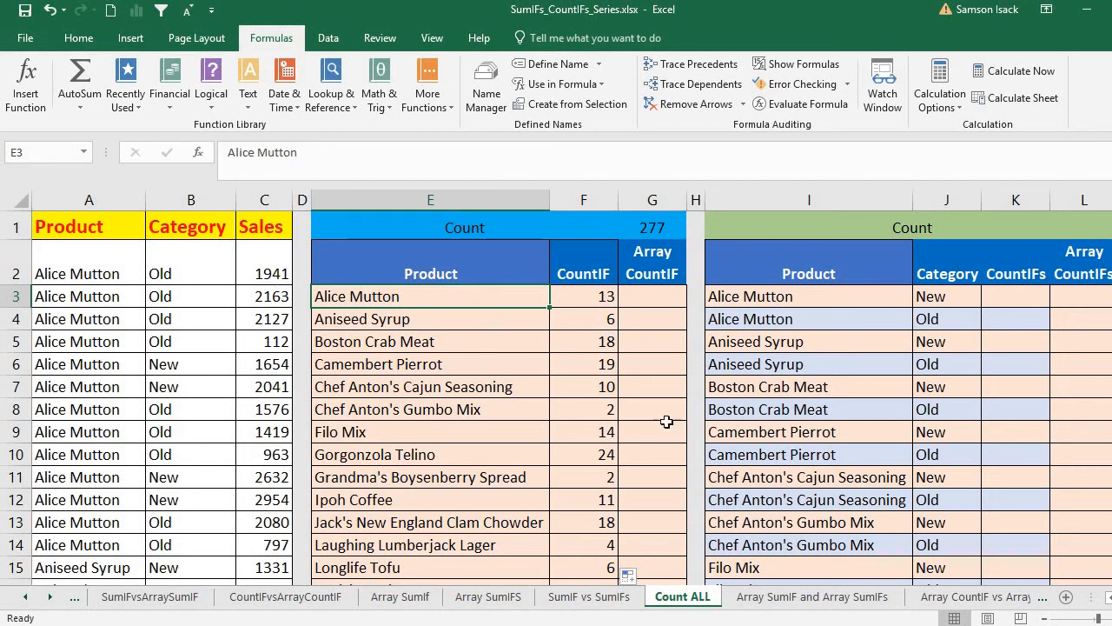
Total the CountIF results by entering the formula =SUM(F3:F27) in F28
scroll(592, 484, "down", 5)
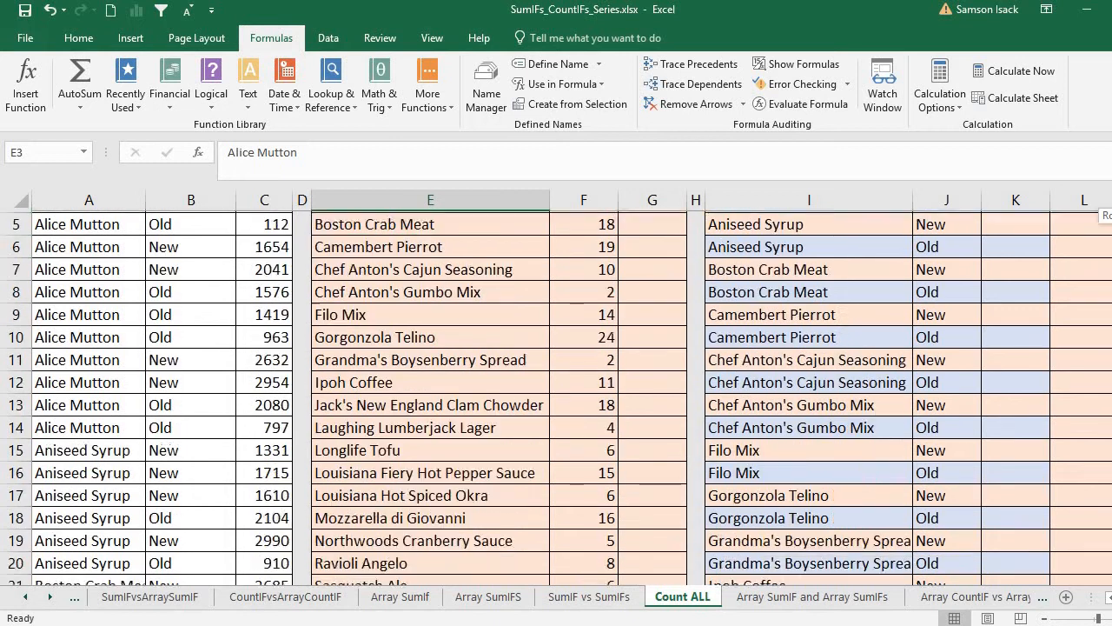
left_click(598, 473)
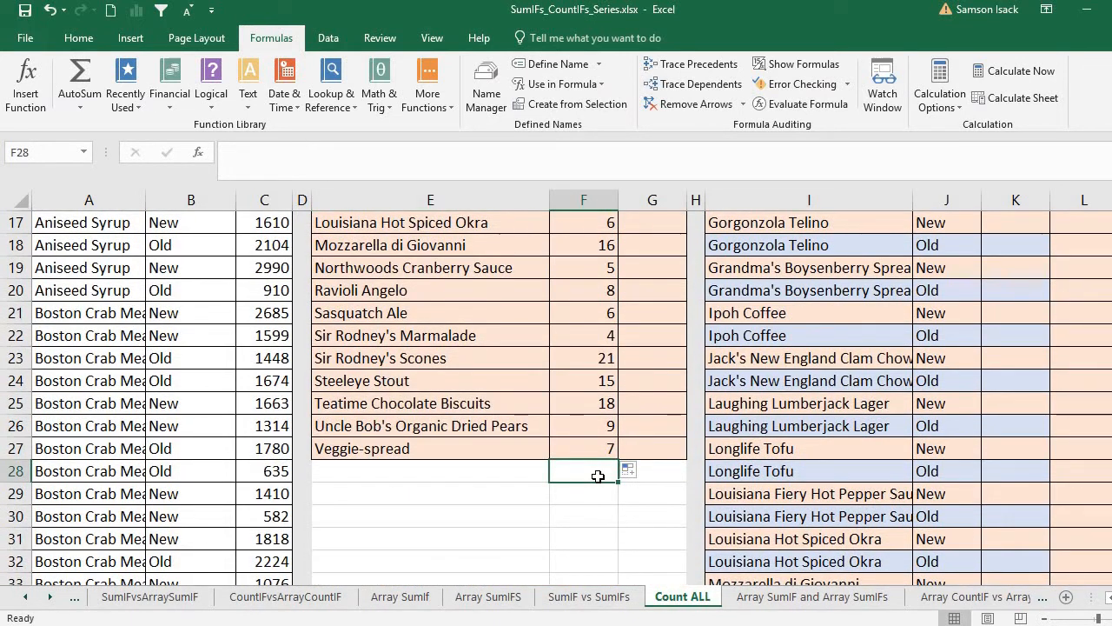
type("=")
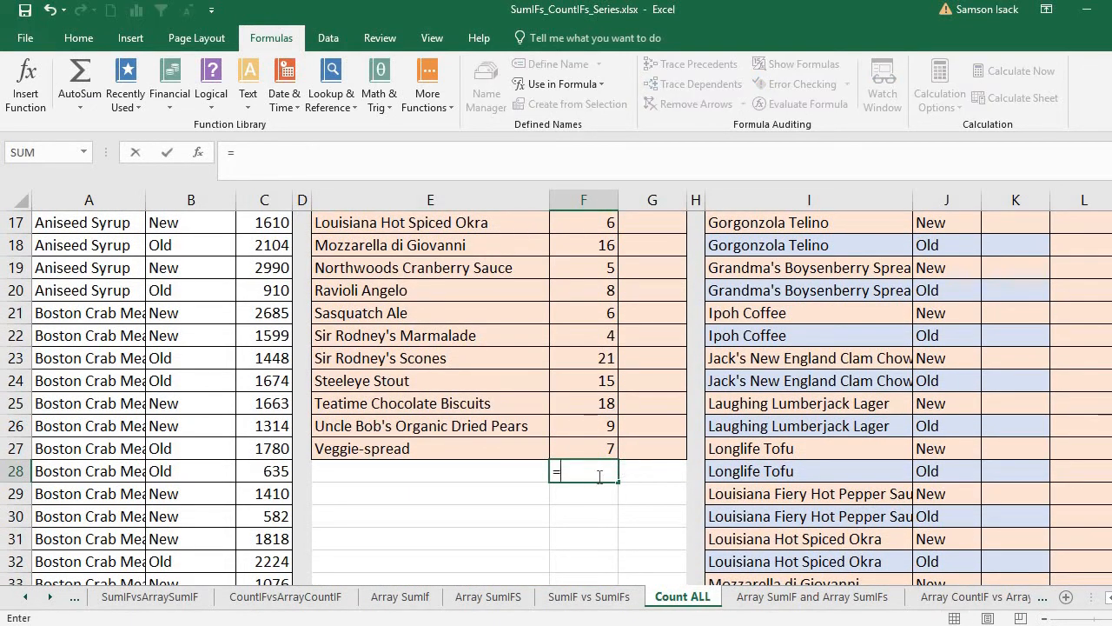
type("COUNT(")
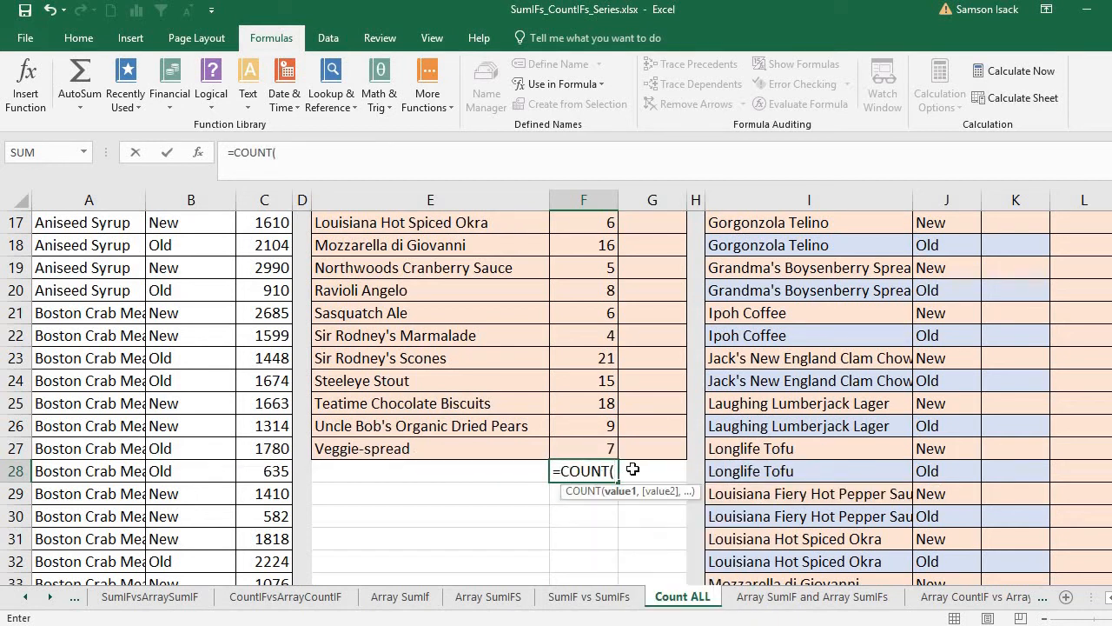
left_click_drag(589, 445, 599, 296)
mouse_move(1111, 219)
left_mouse_down()
mouse_move(1111, 291)
mouse_move(1111, 236)
left_mouse_up()
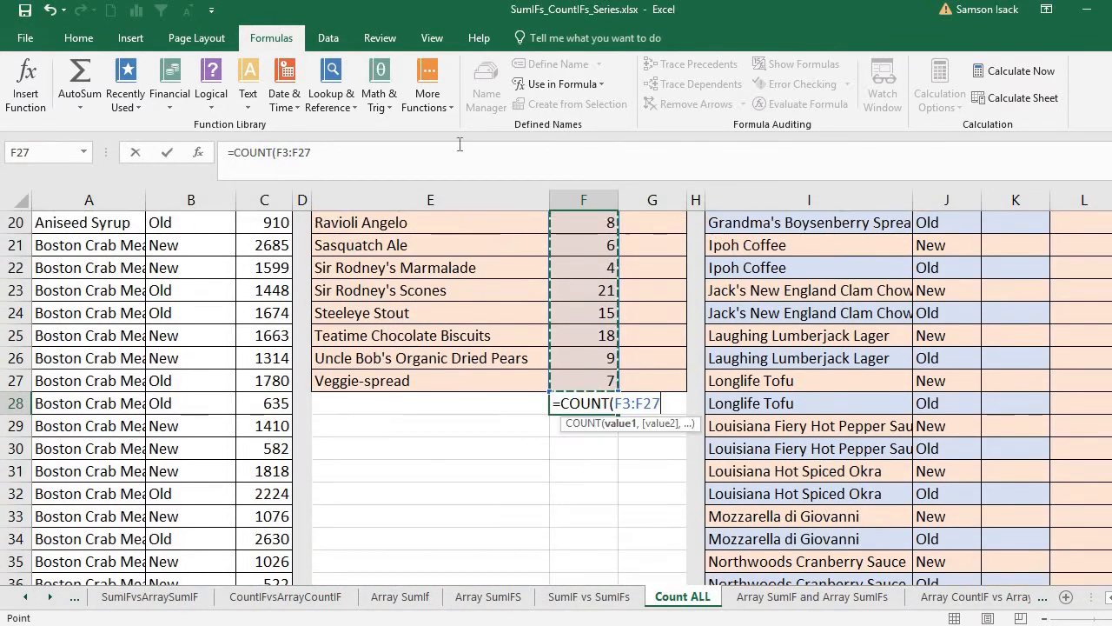
left_click_drag(267, 151, 233, 152)
type("SUM")
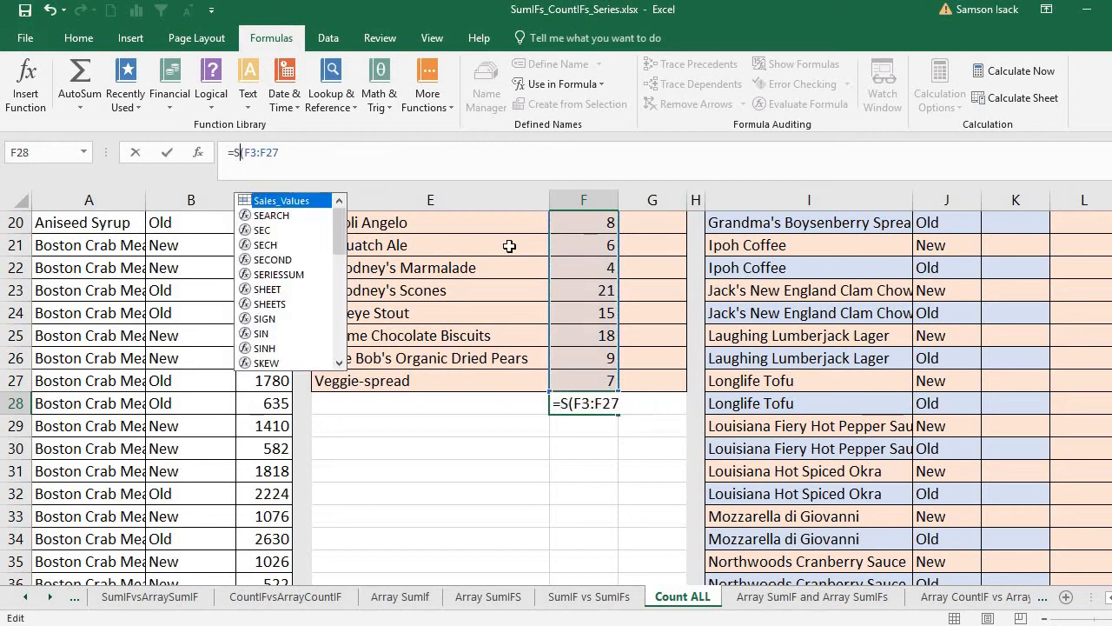
left_click(337, 155)
type(")")
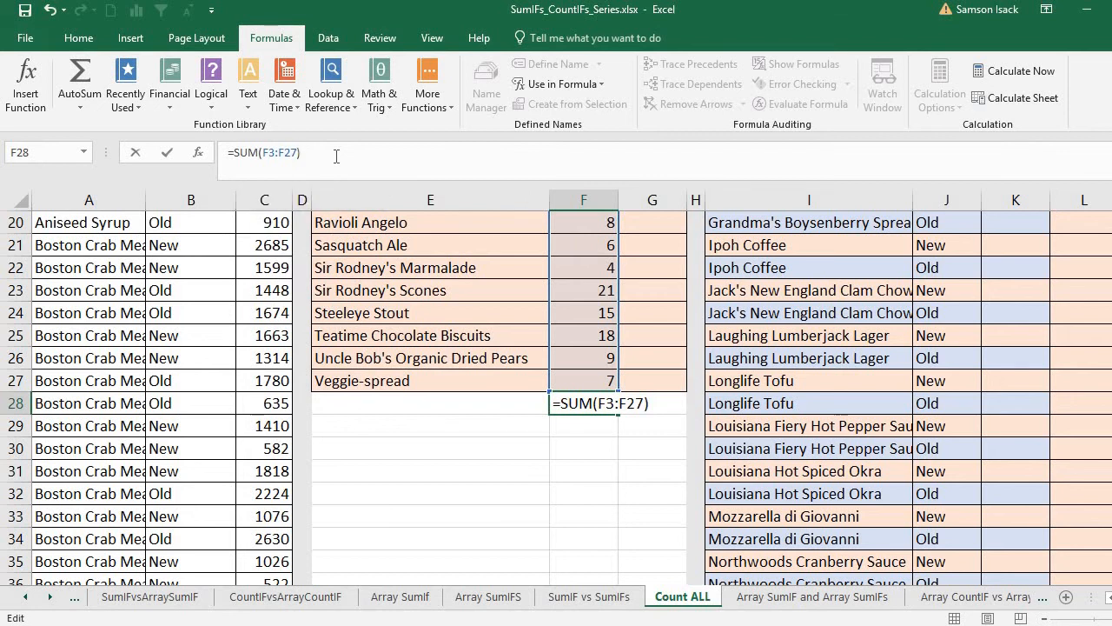
key("Return")
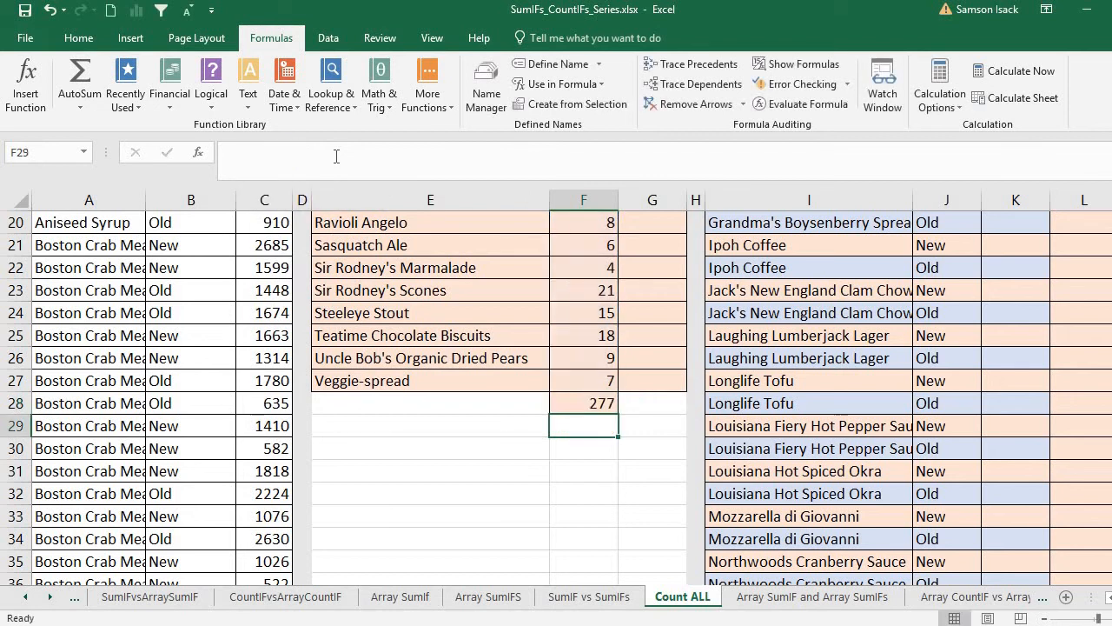
Compare the F28 sum of the CountIF results with the overall COUNT of Source_Data in G1
left_click(608, 402)
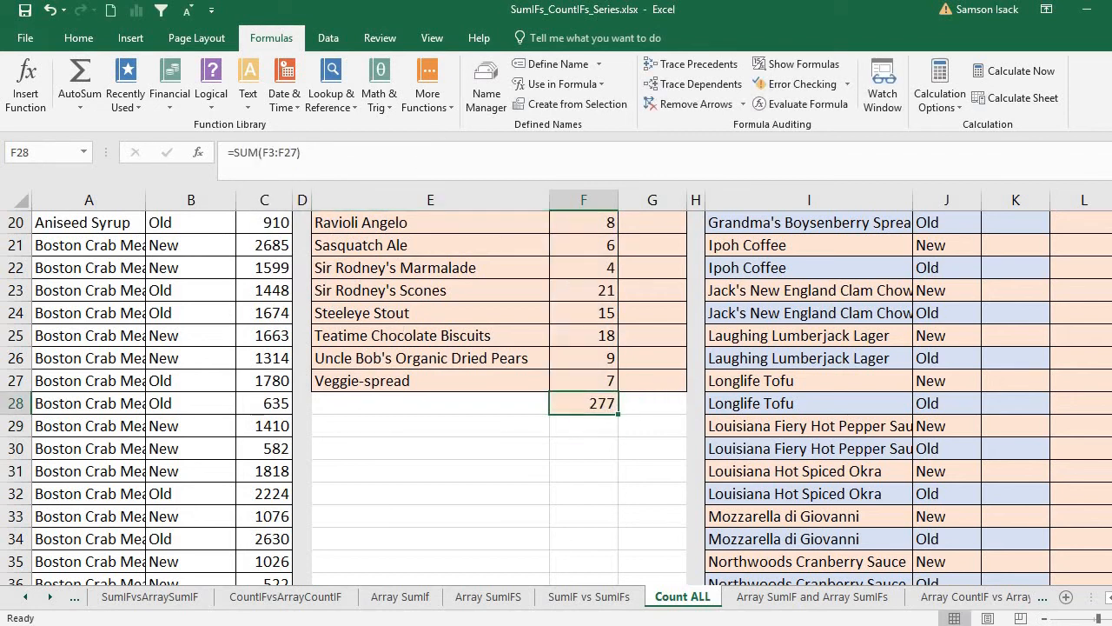
scroll(805, 214, "up", 6)
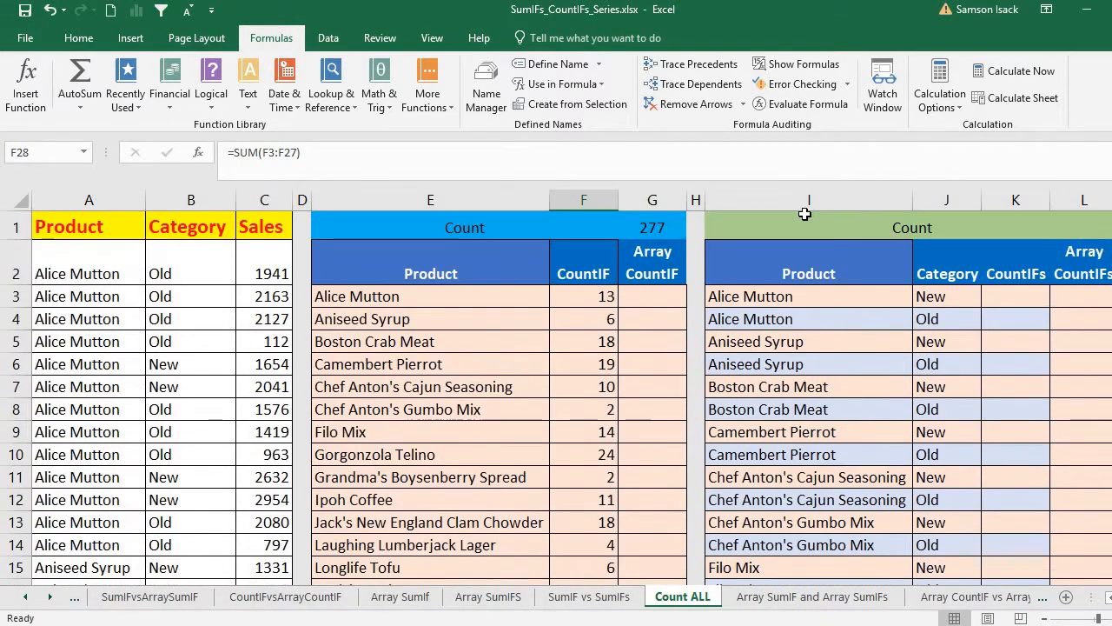
left_click(676, 223)
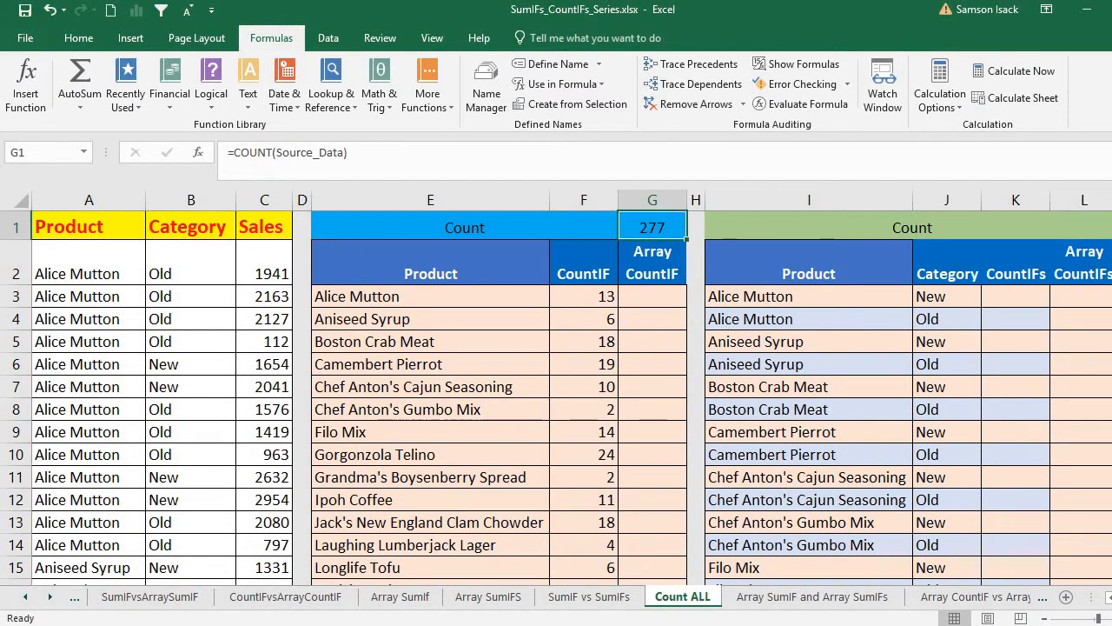
scroll(631, 310, "down", 8)
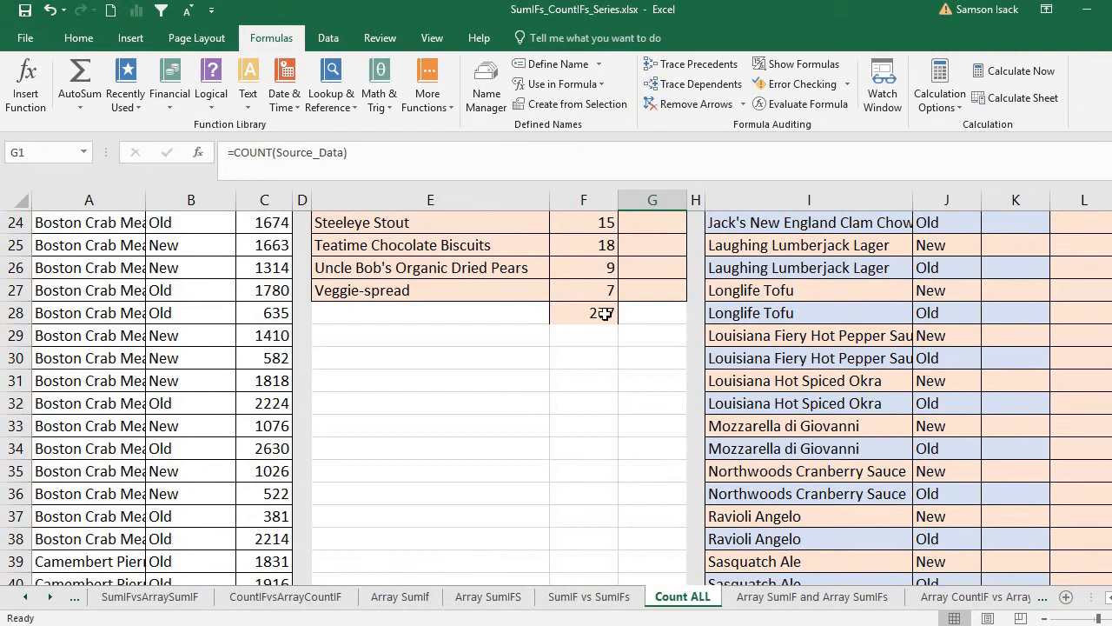
left_click(605, 314)
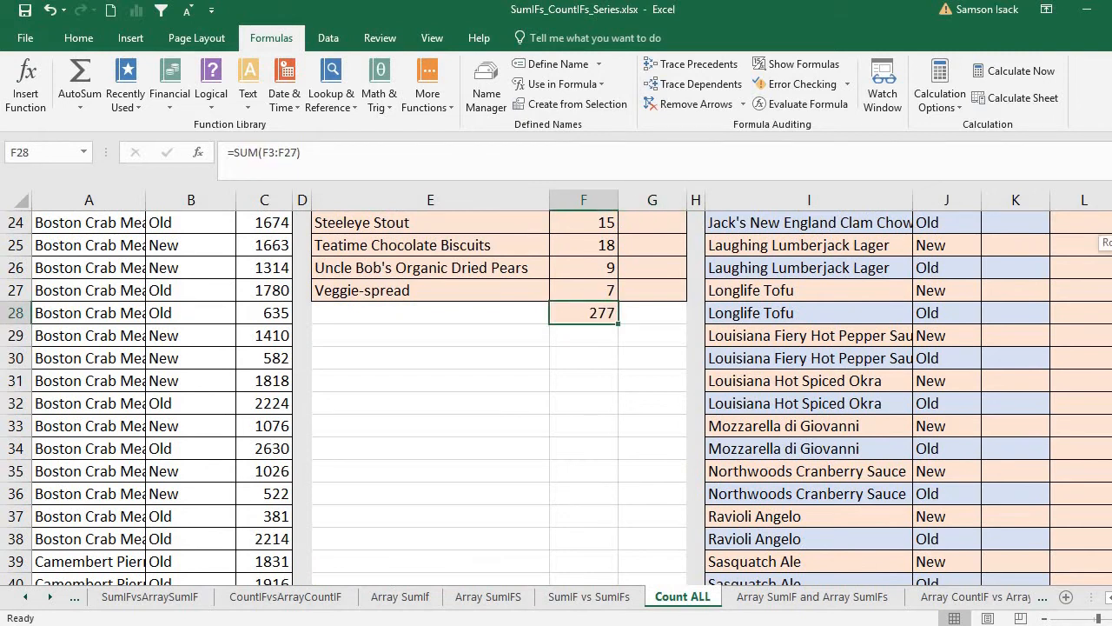
scroll(1000, 317, "up", 8)
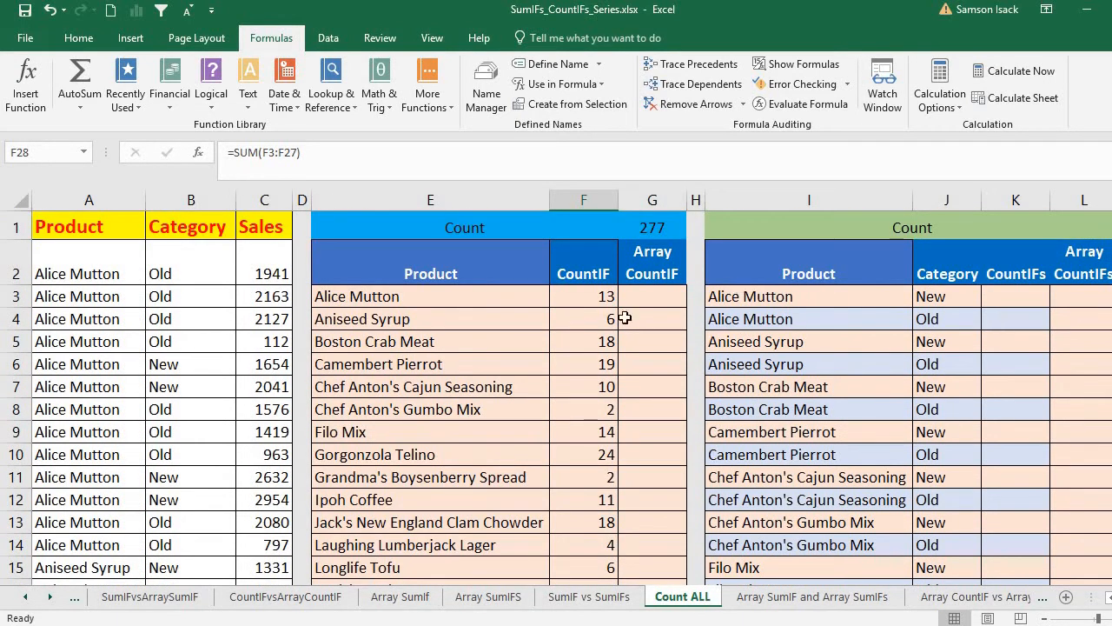
Examine the individual COUNTIF formulas in F3, F4, F5 and F7 and the list of product criteria from E3 down
left_click(652, 297)
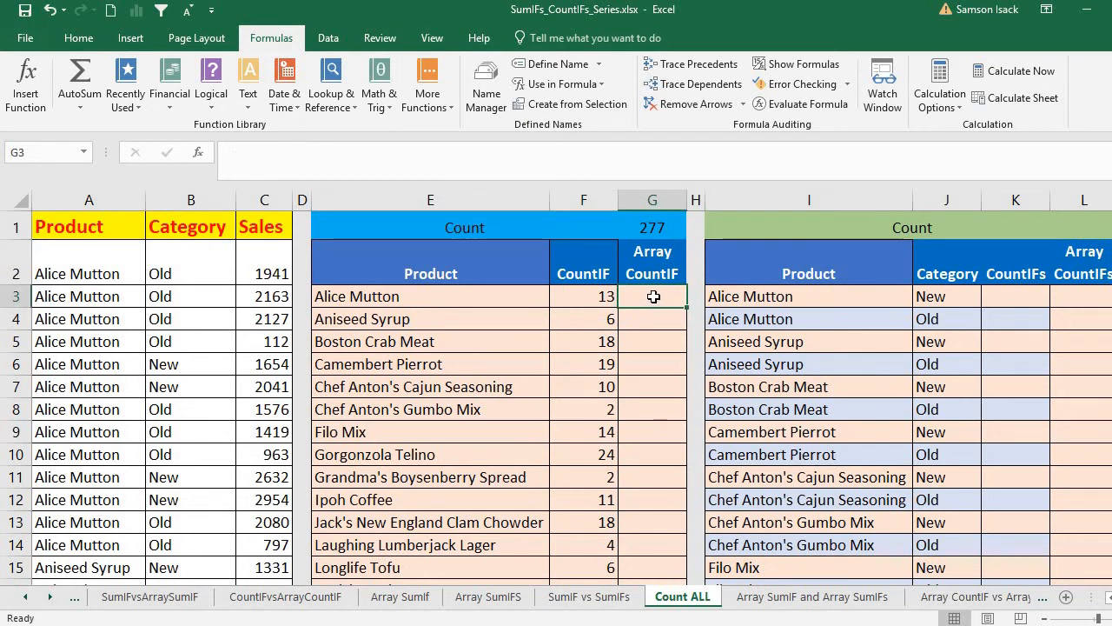
left_click(603, 298)
left_click(594, 320)
left_click(606, 384)
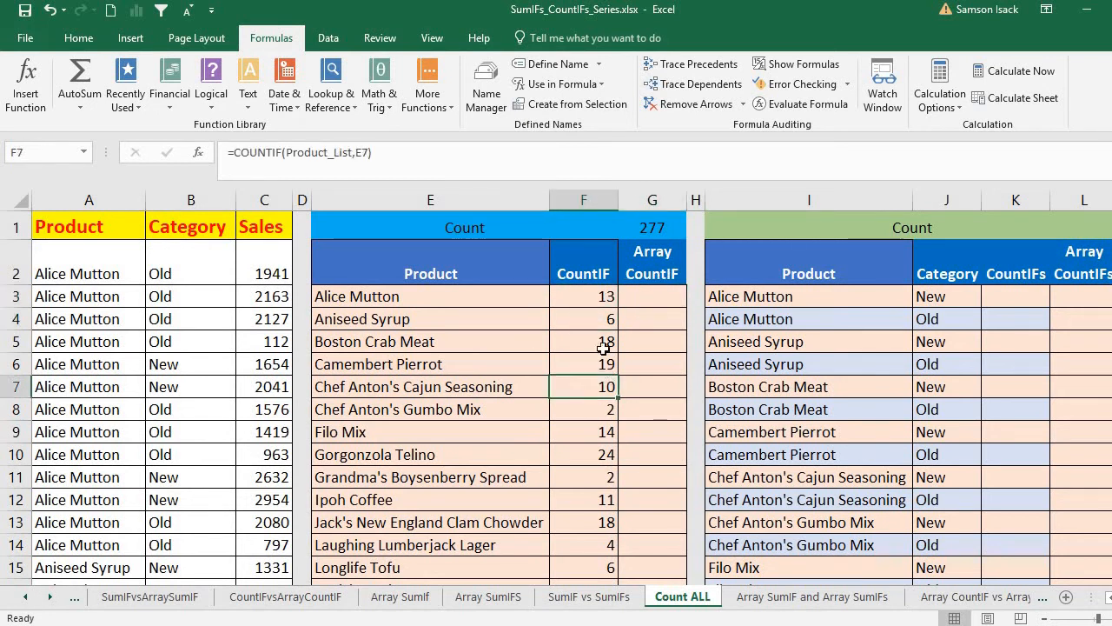
left_click(603, 346)
left_click(598, 303)
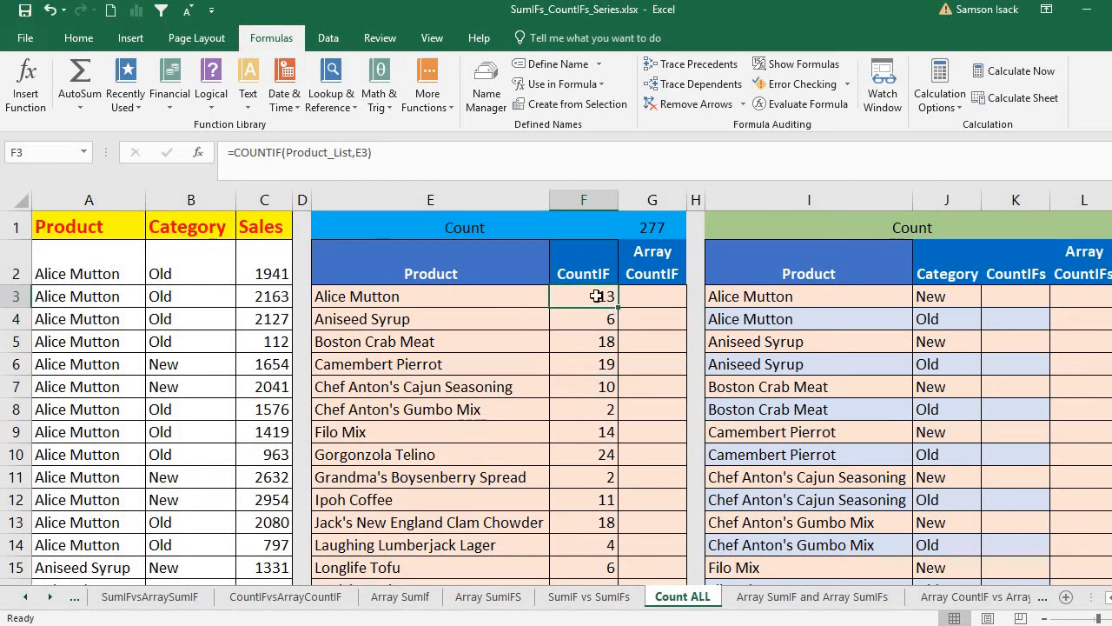
left_click(443, 295)
left_click_drag(439, 297, 428, 500)
left_click(427, 297)
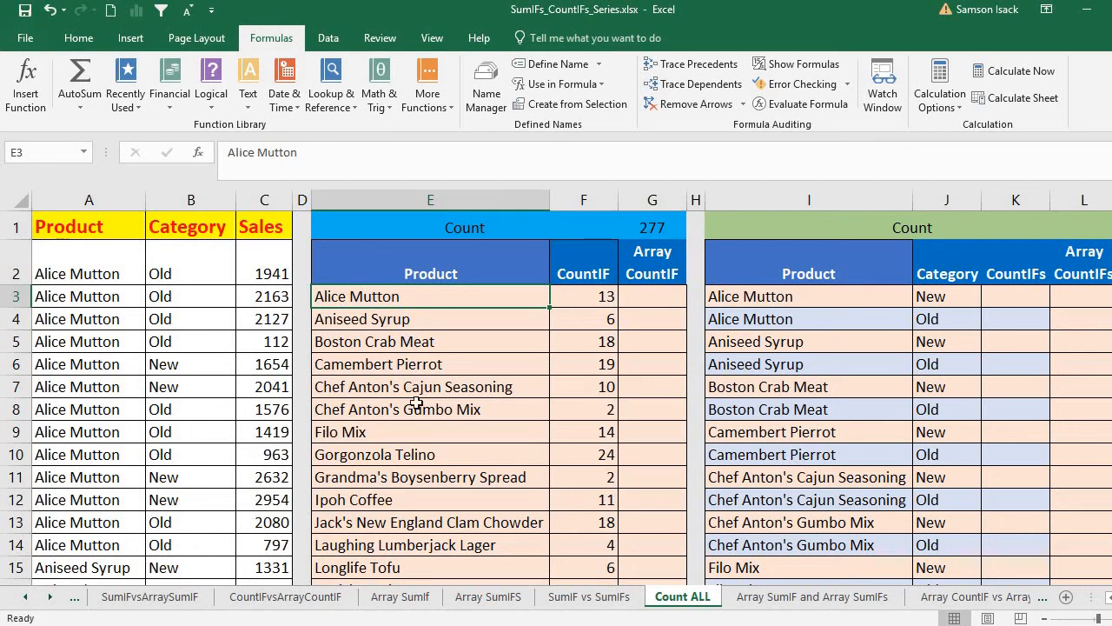
left_click_drag(415, 296, 430, 545)
left_click(444, 298)
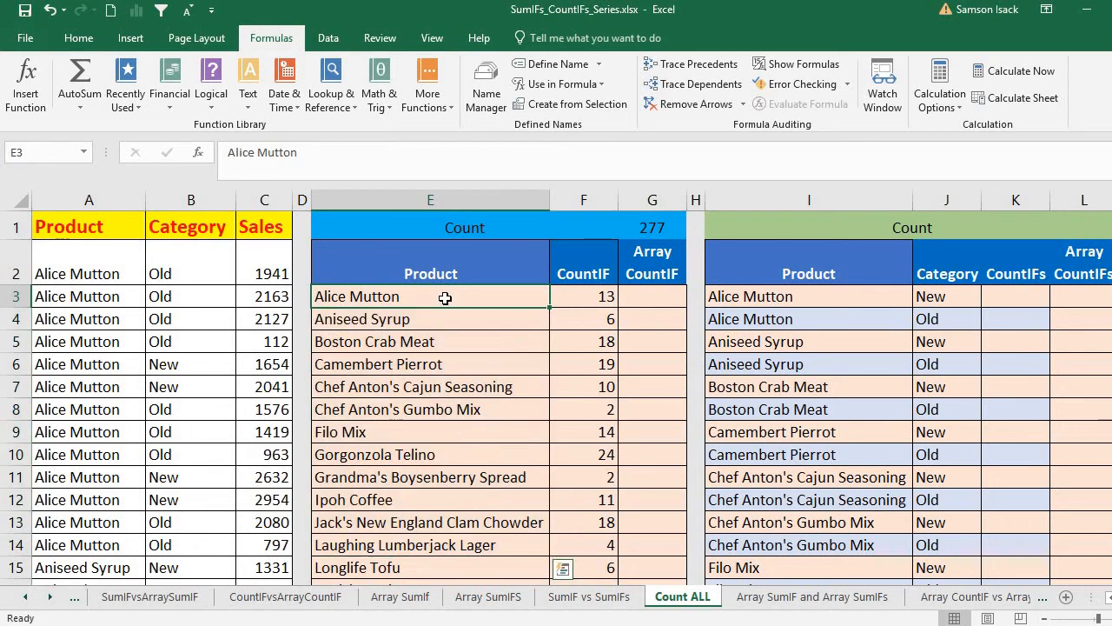
Compare the F3 and F4 formulas with their criteria products in column E, and inspect the E3 criteria argument in the F3 formula
left_click(586, 293)
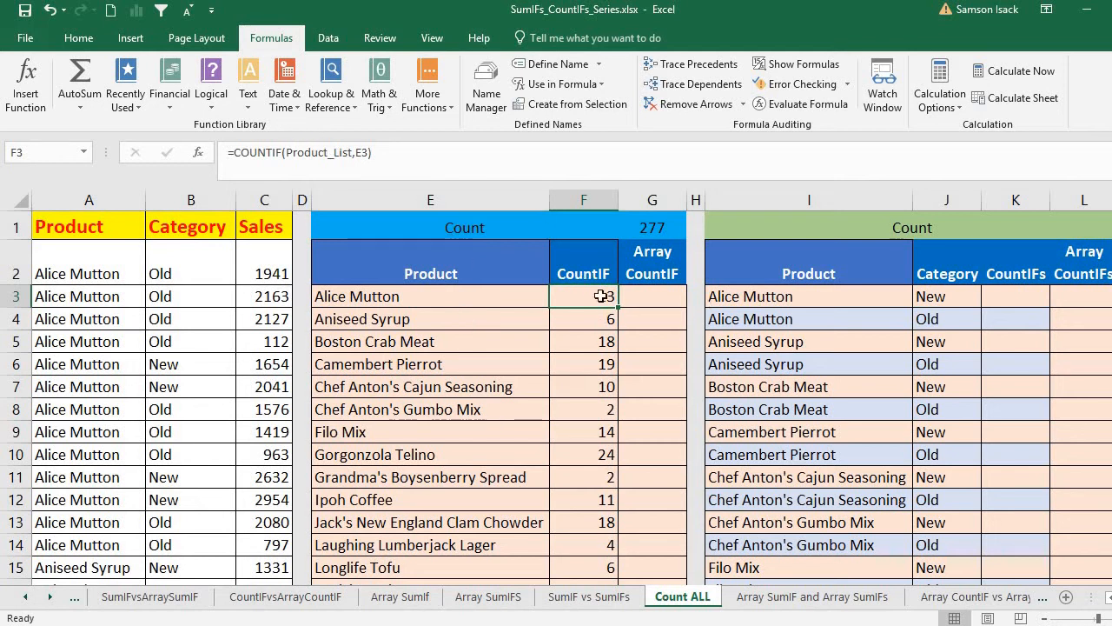
left_click(367, 321)
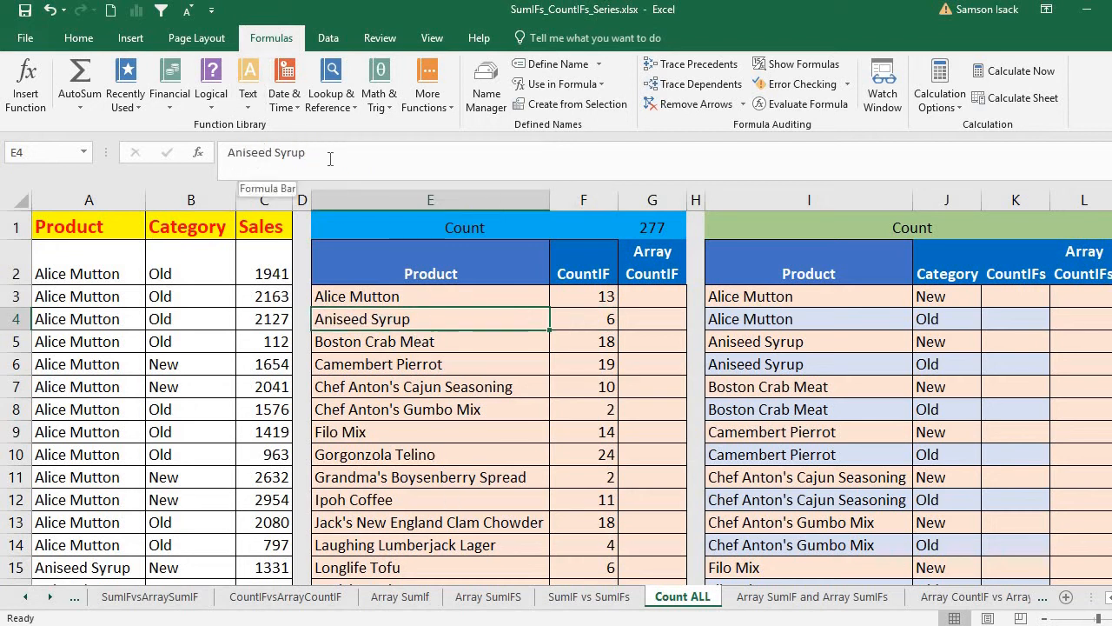
left_click(597, 318)
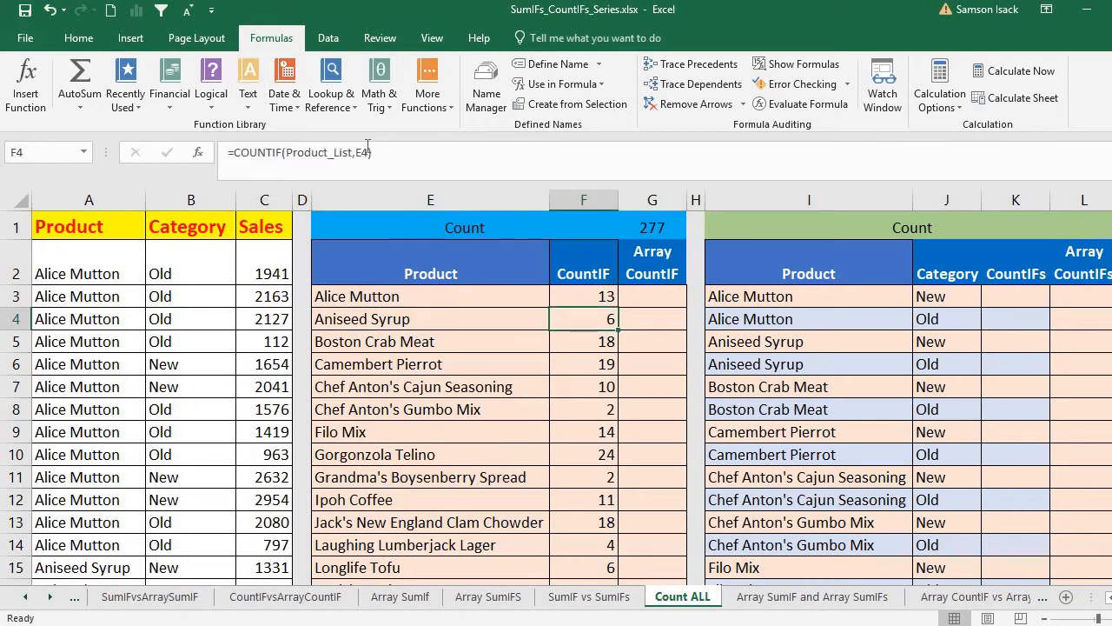
left_click(598, 298)
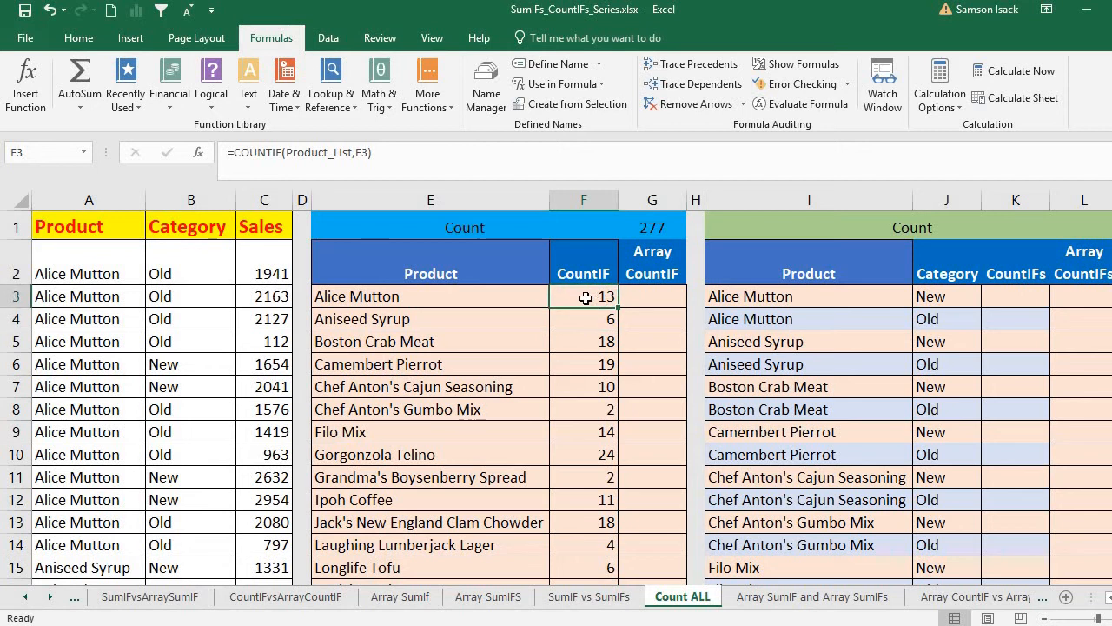
left_click_drag(593, 296, 604, 545)
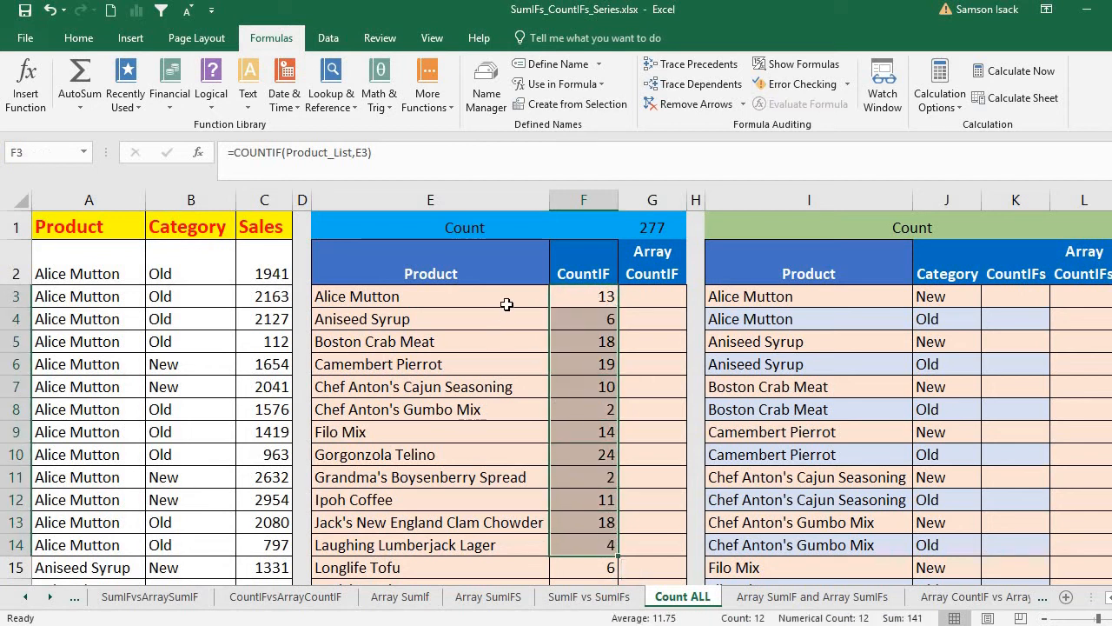
left_click_drag(492, 296, 469, 567)
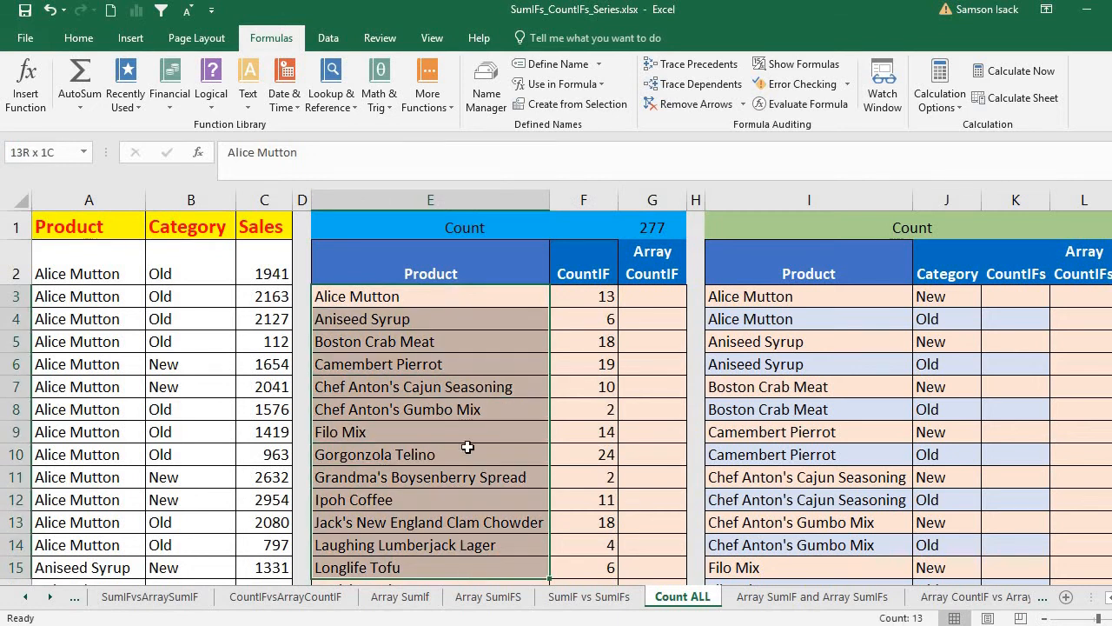
left_click_drag(454, 297, 482, 563)
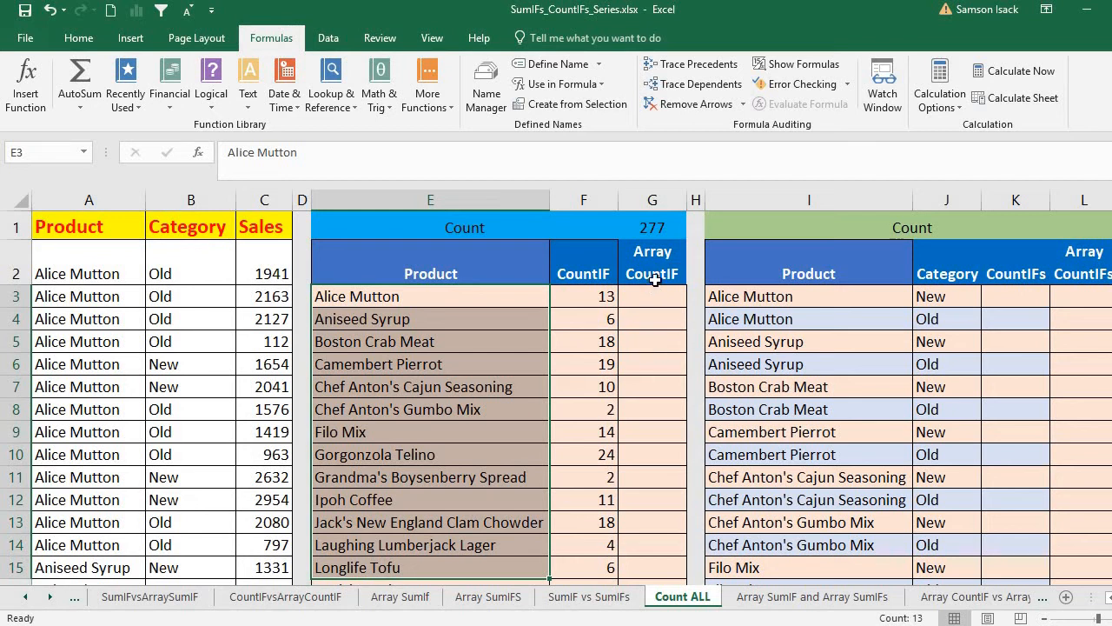
left_click(600, 301)
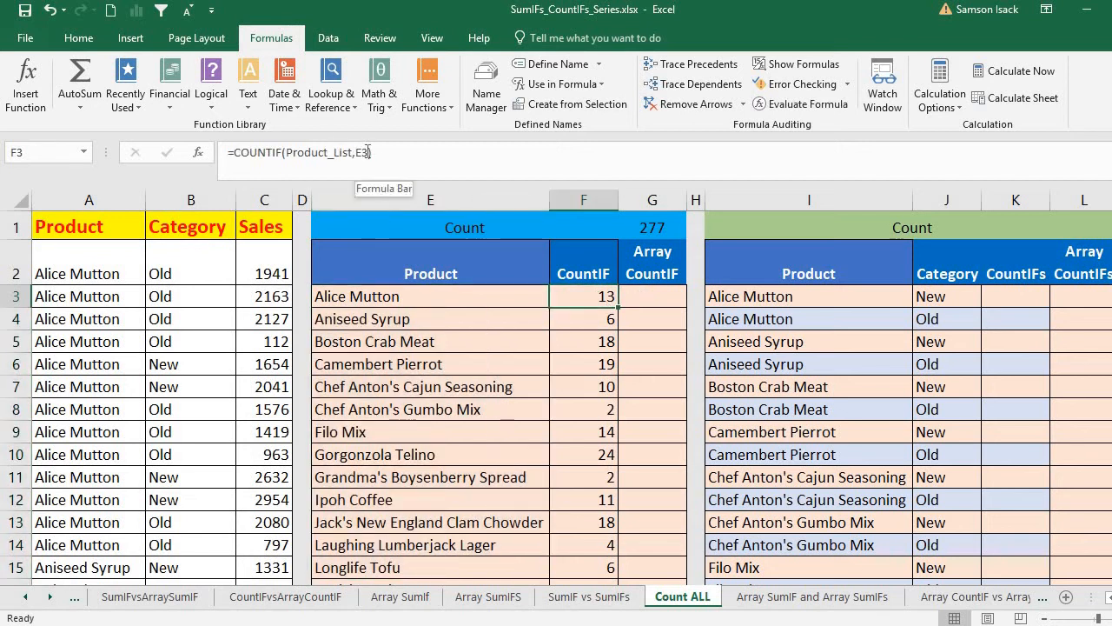
left_click(367, 153)
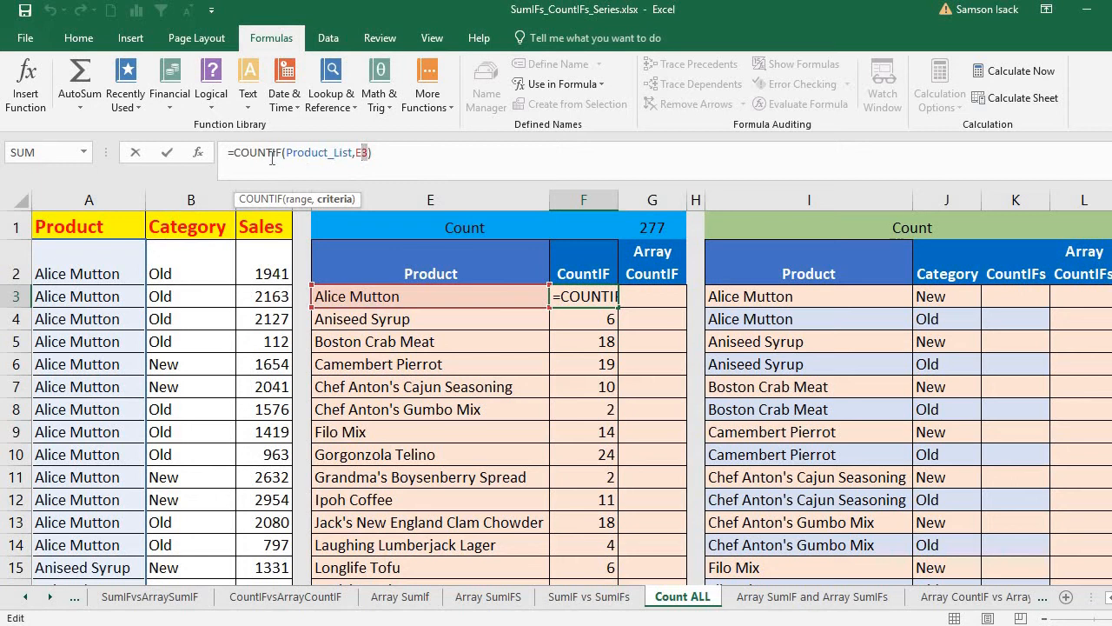
double_click(363, 152)
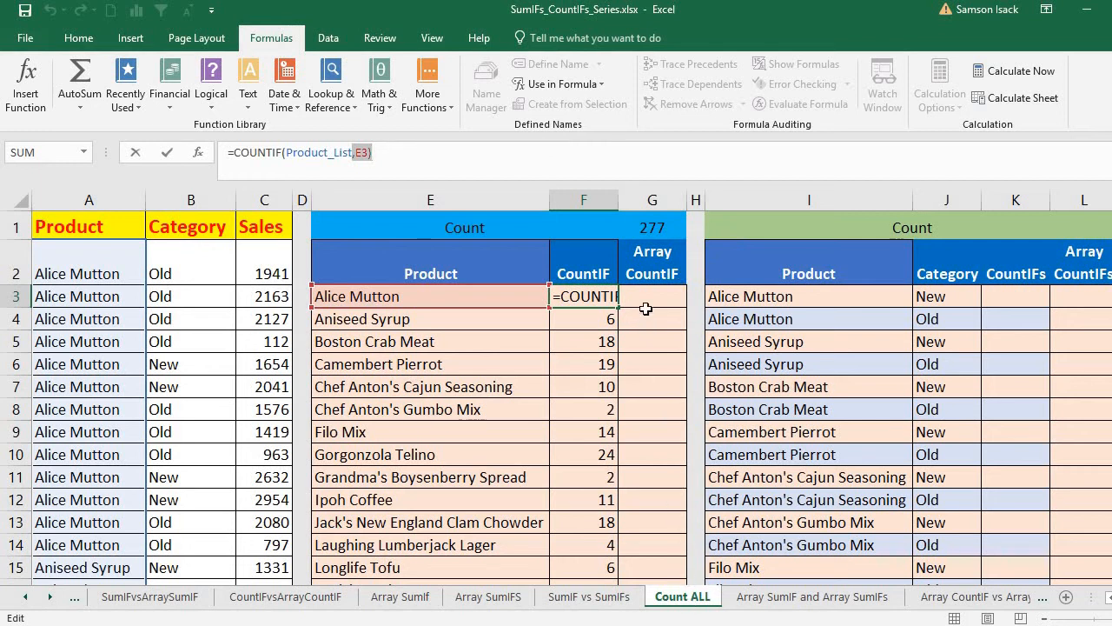
key("Return")
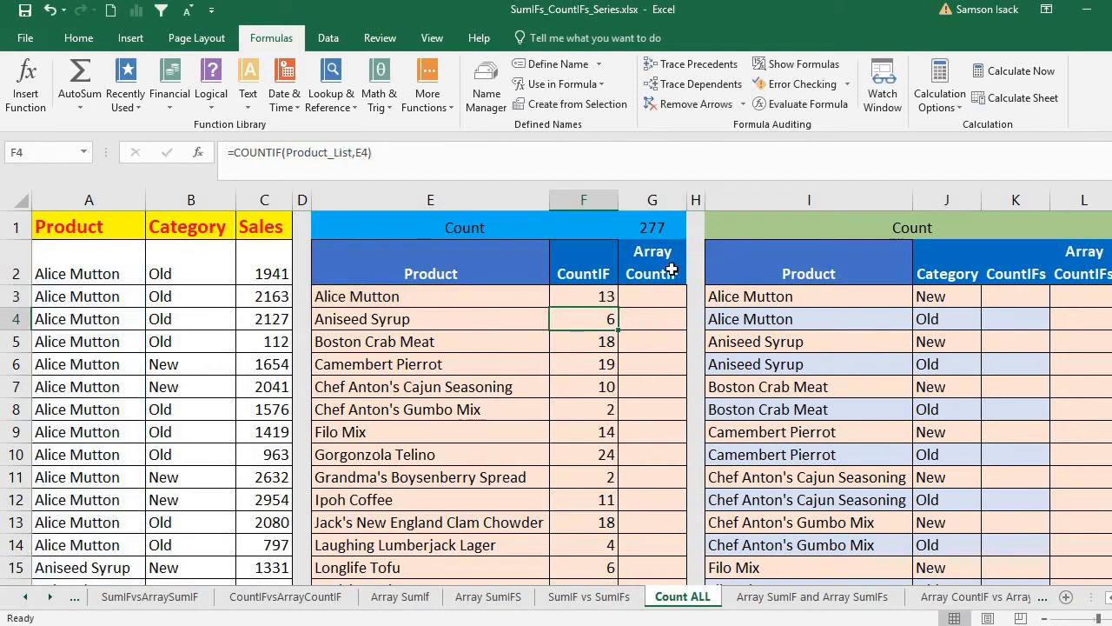
Select the Array CountIF cells G3:G27 alongside the product list and start editing their shared formula
left_click(653, 298)
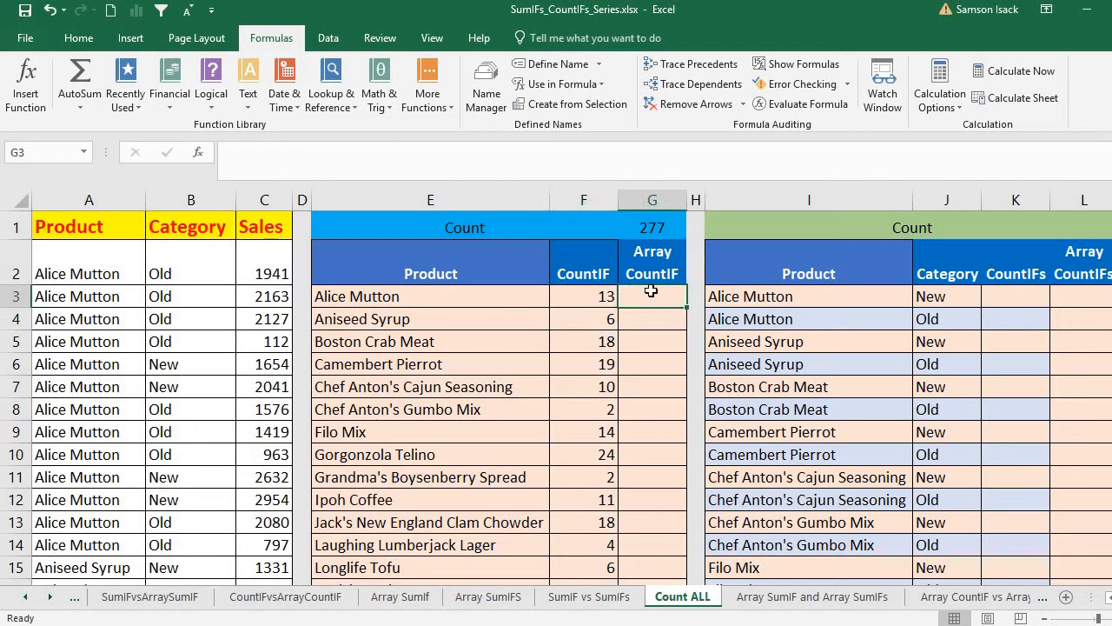
left_click_drag(493, 300, 511, 561)
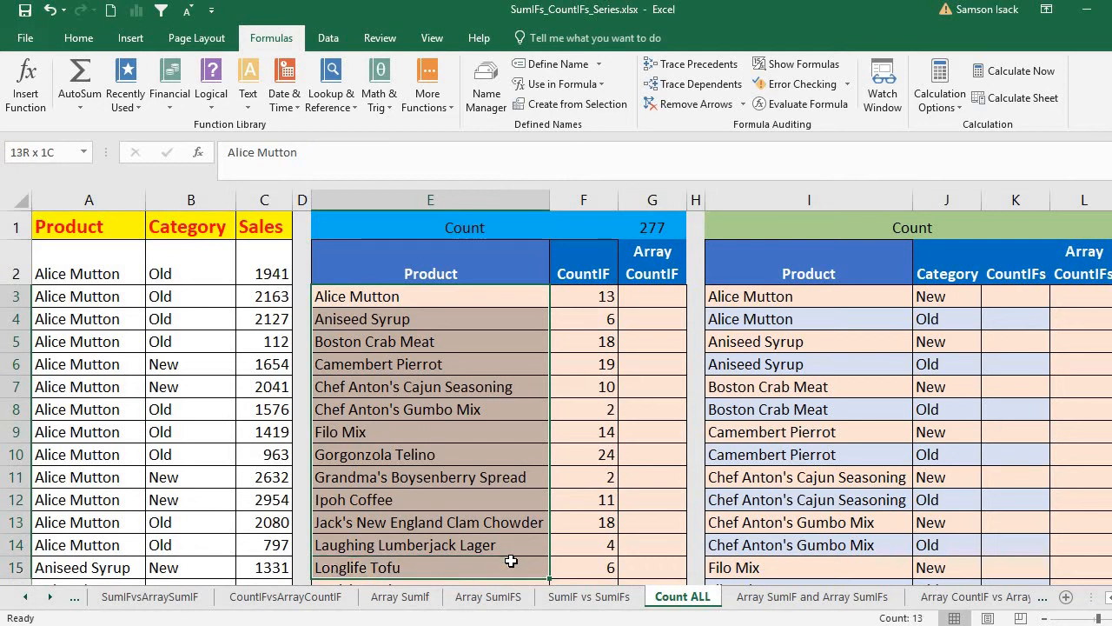
left_click_drag(669, 292, 670, 524)
scroll(290, 217, "up", 5)
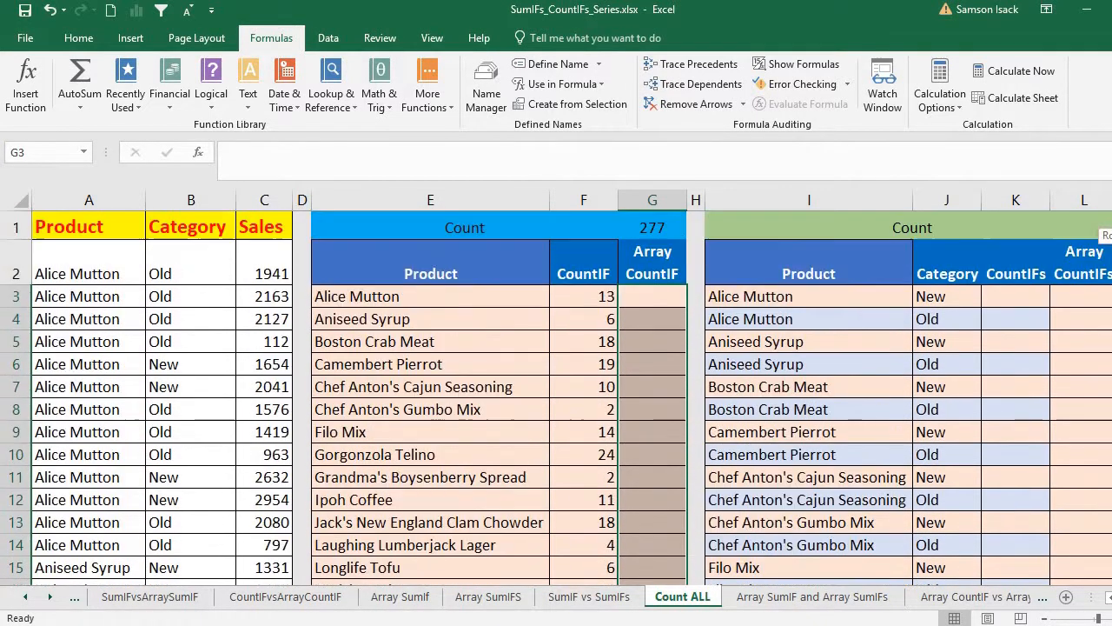
left_click(367, 166)
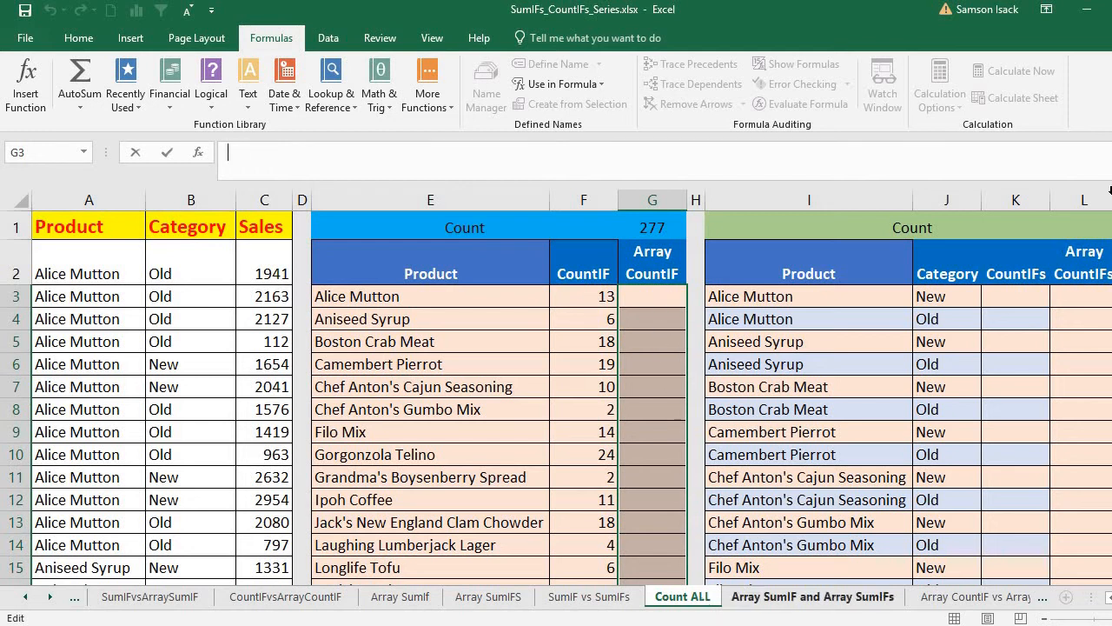
scroll(1104, 217, "down", 10)
scroll(1105, 217, "up", 10)
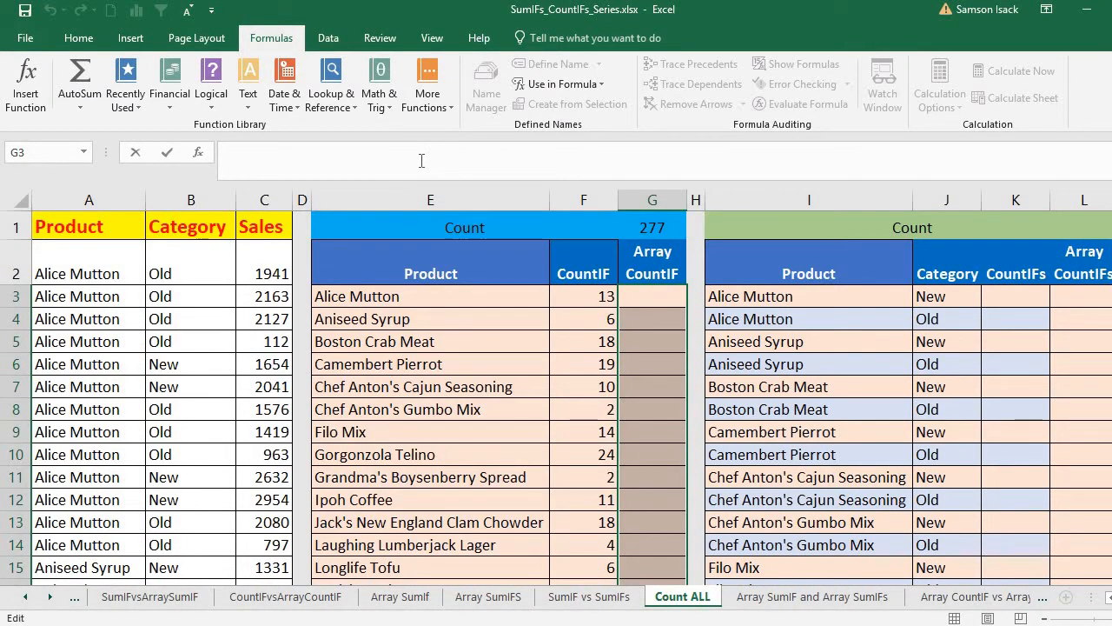
Begin a COUNTIF formula for G3:G27 with the named range Product_List as its range argument
type("=CO")
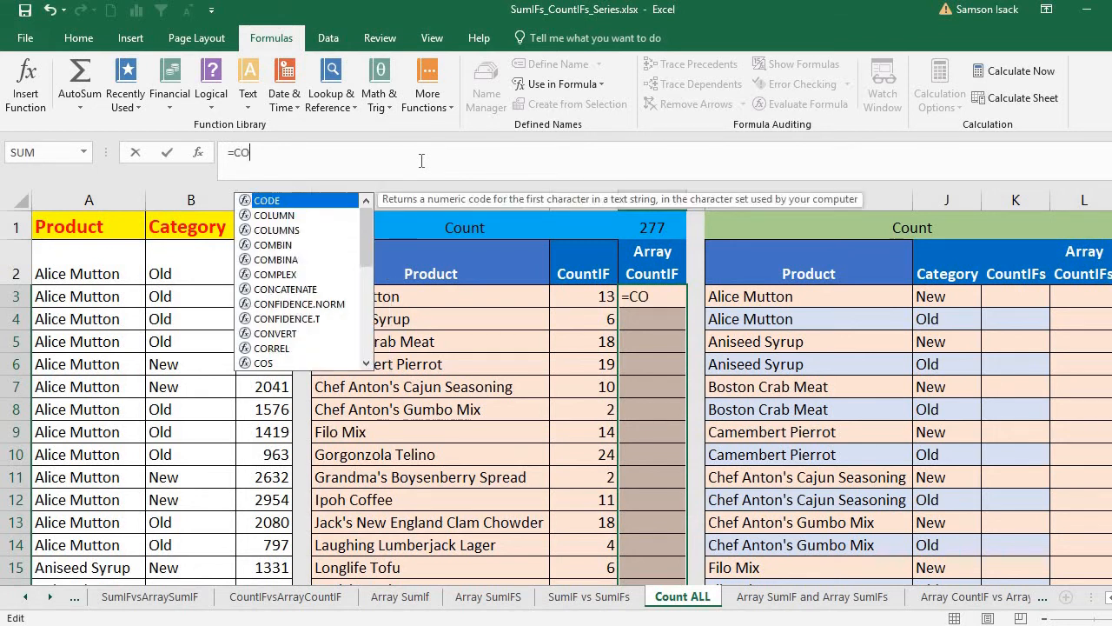
type("UNTIF")
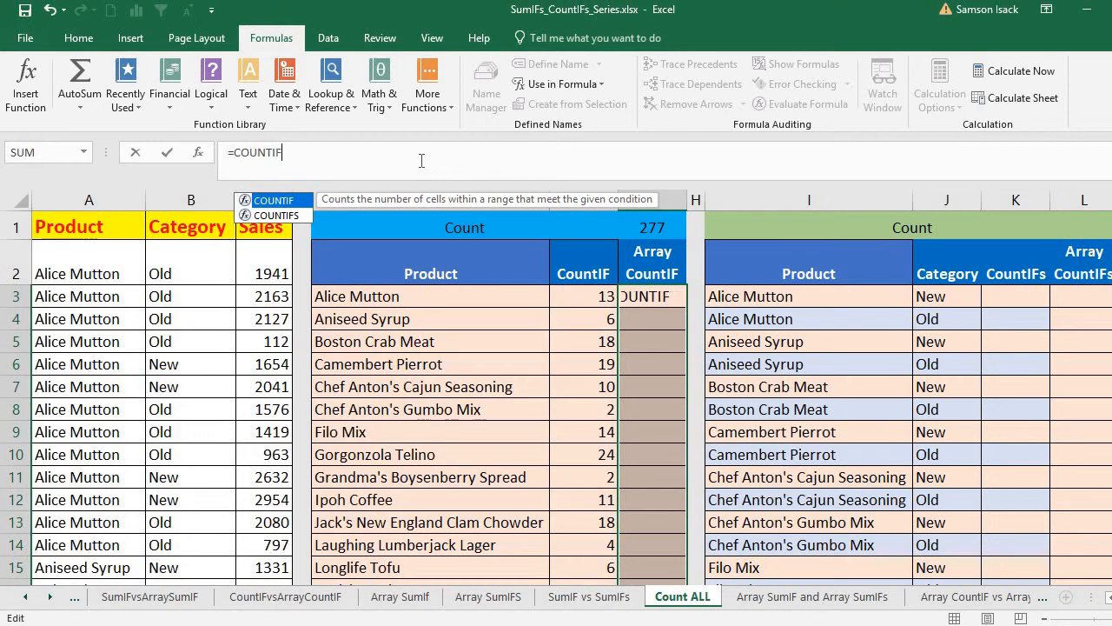
type("(")
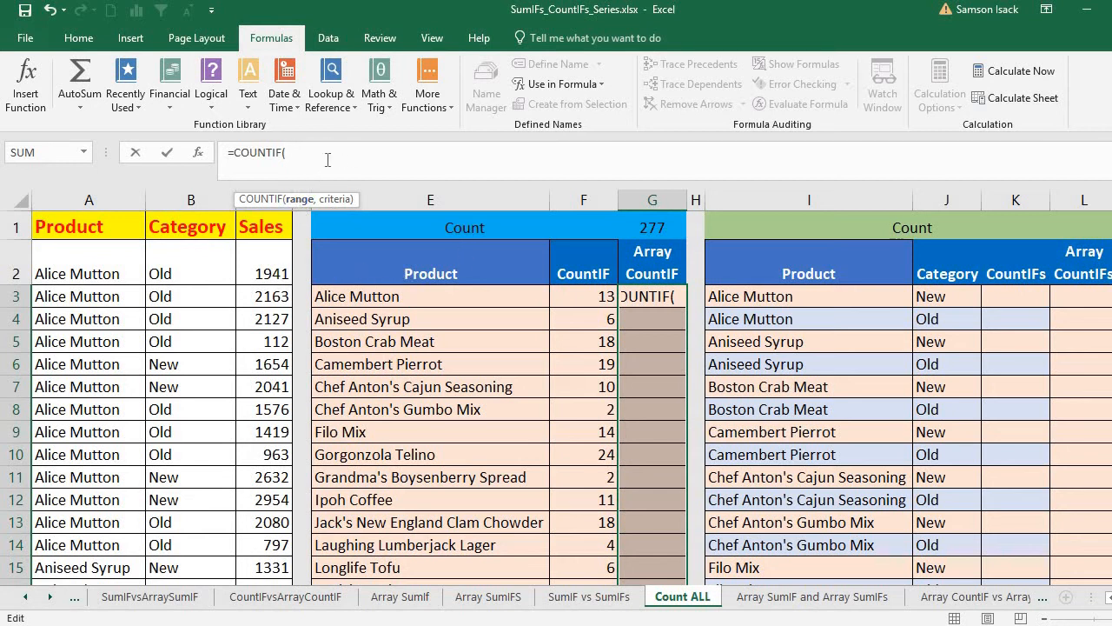
type("Pro")
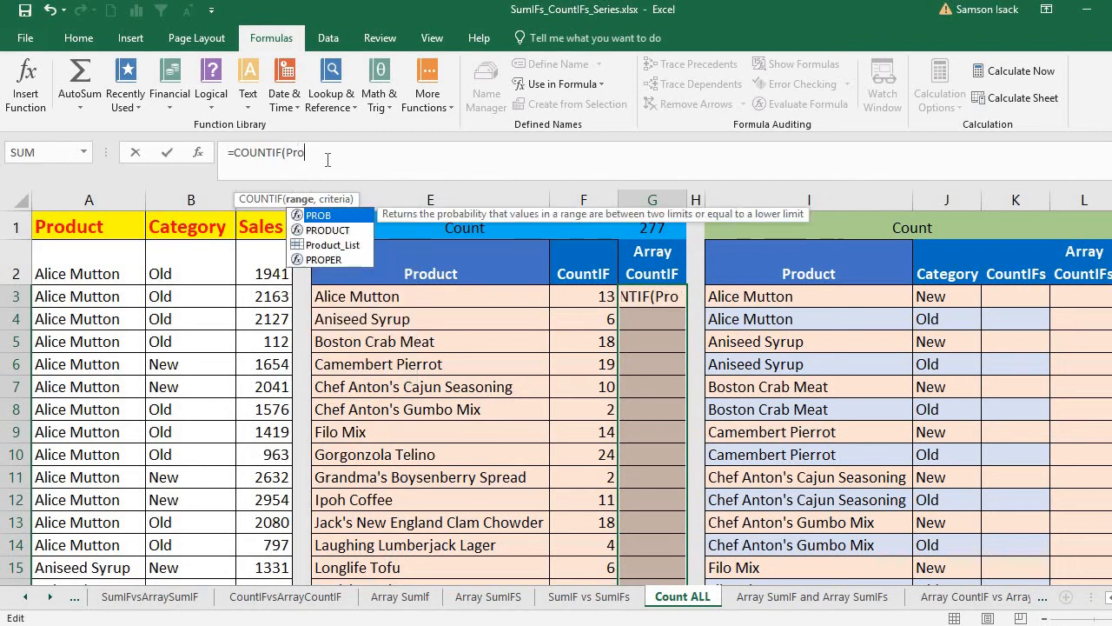
type("duct_Li")
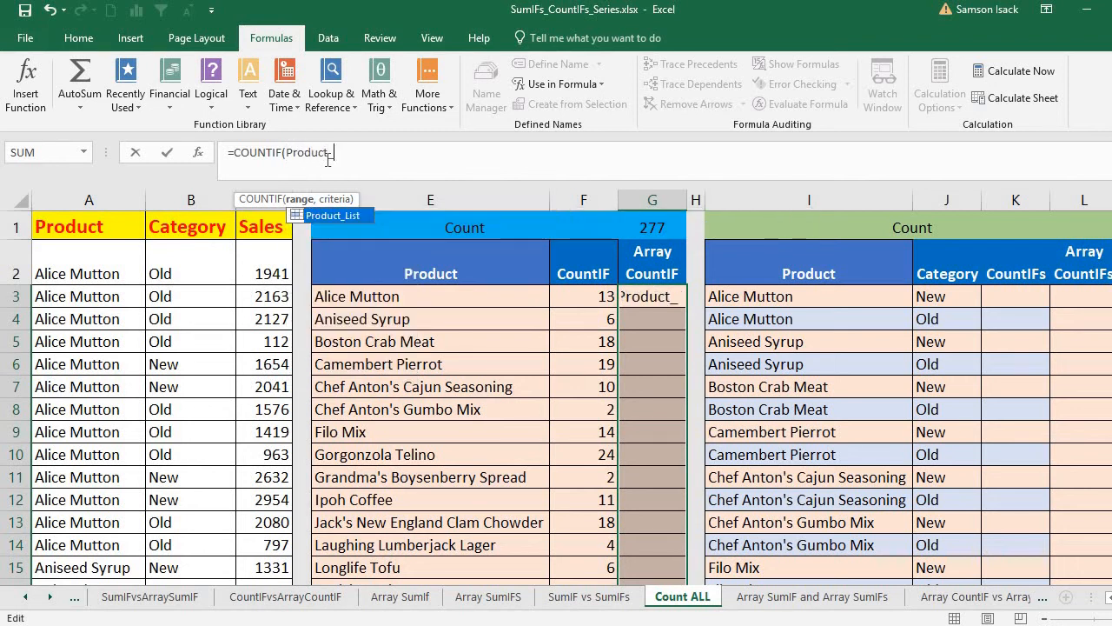
key("BackSpace")
type("ist,")
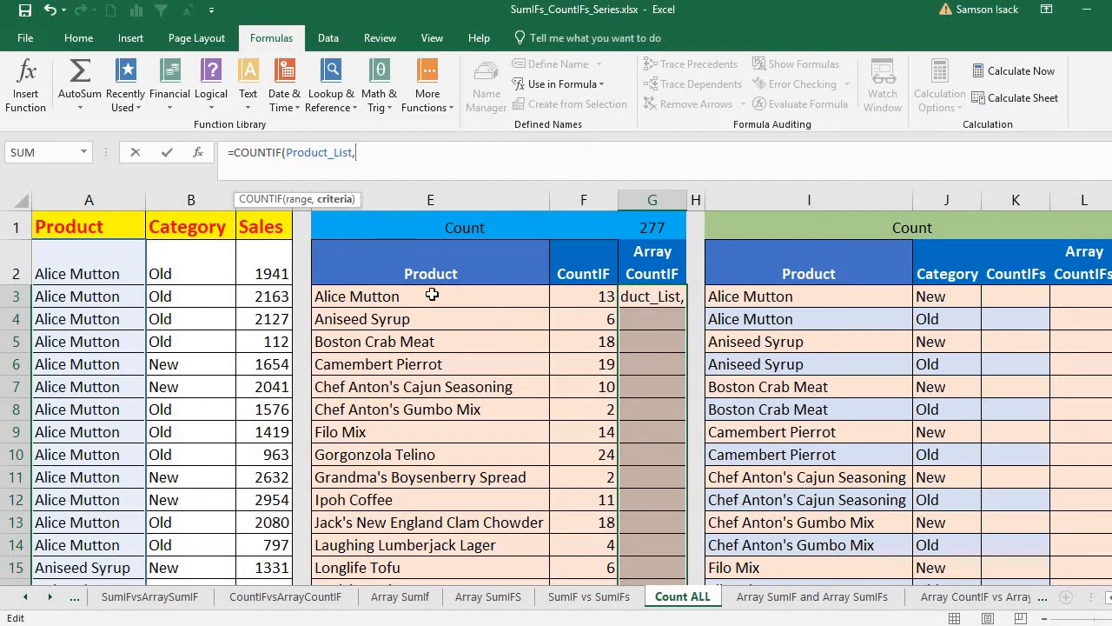
Set E3:E27 as the criteria and enter =COUNTIF(Product_List,E3:E27) as an array formula across G3:G27
left_click_drag(432, 295, 463, 514)
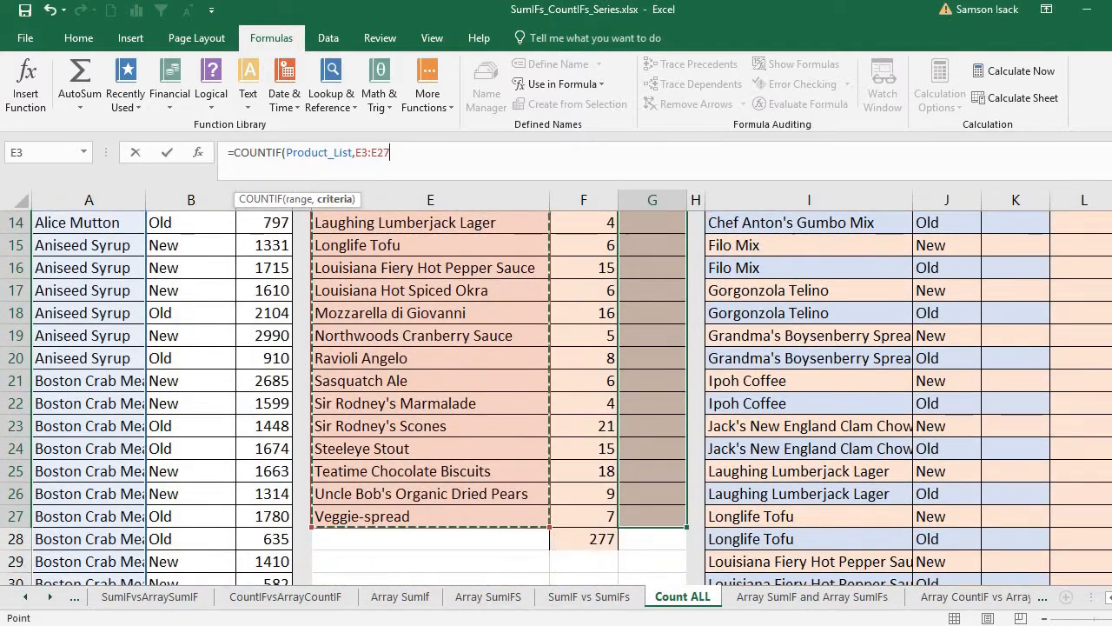
left_click_drag(1111, 252, 1111, 233)
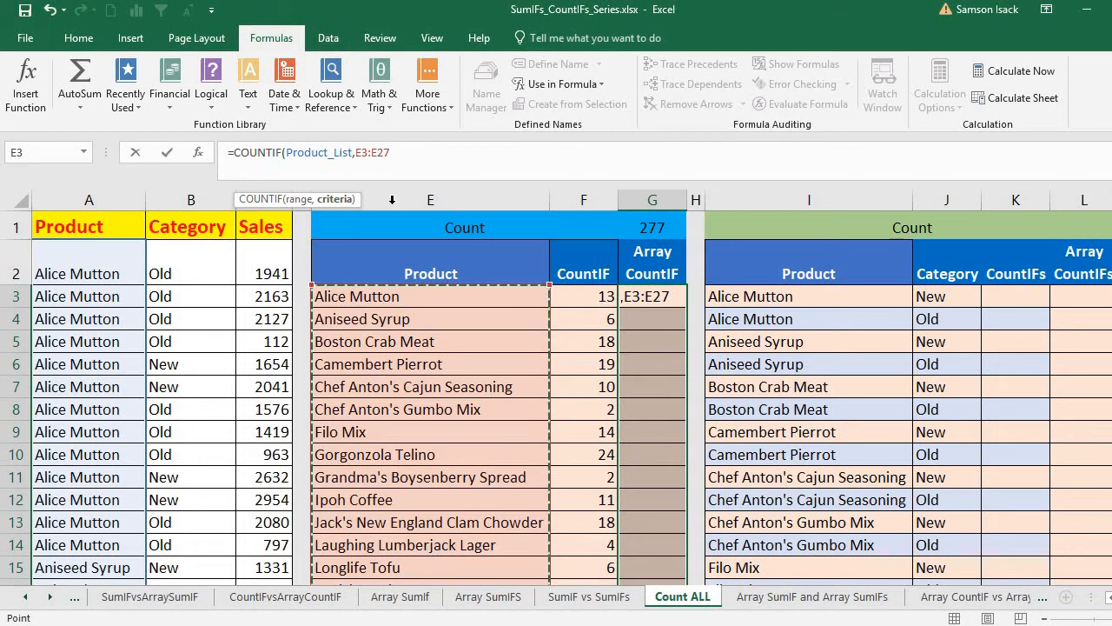
type(")")
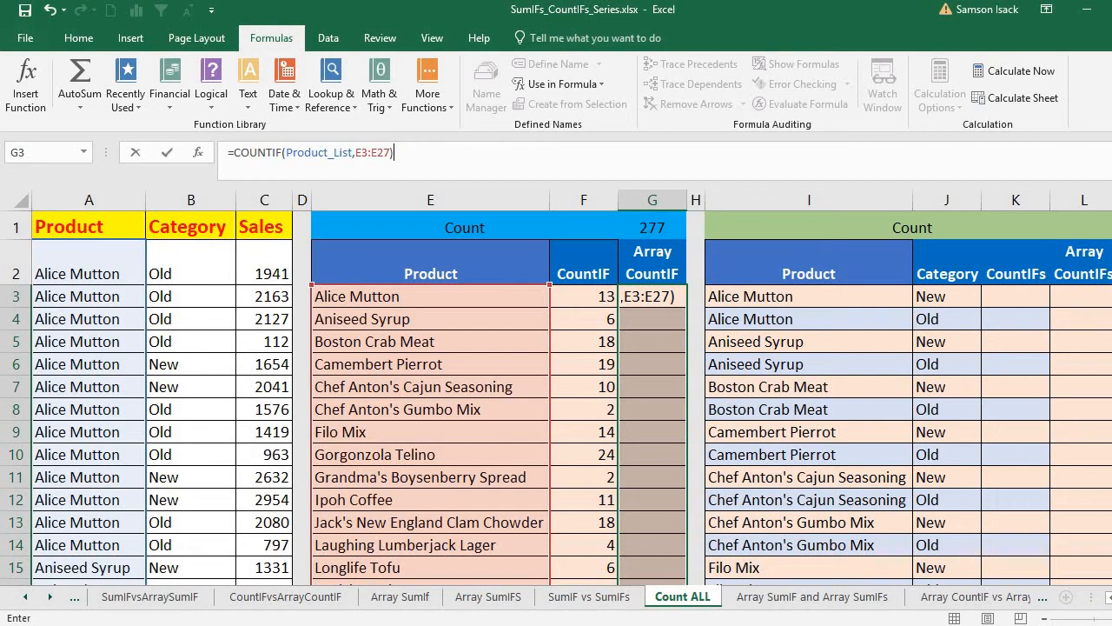
scroll(556, 396, "down", 9)
scroll(556, 397, "up", 4)
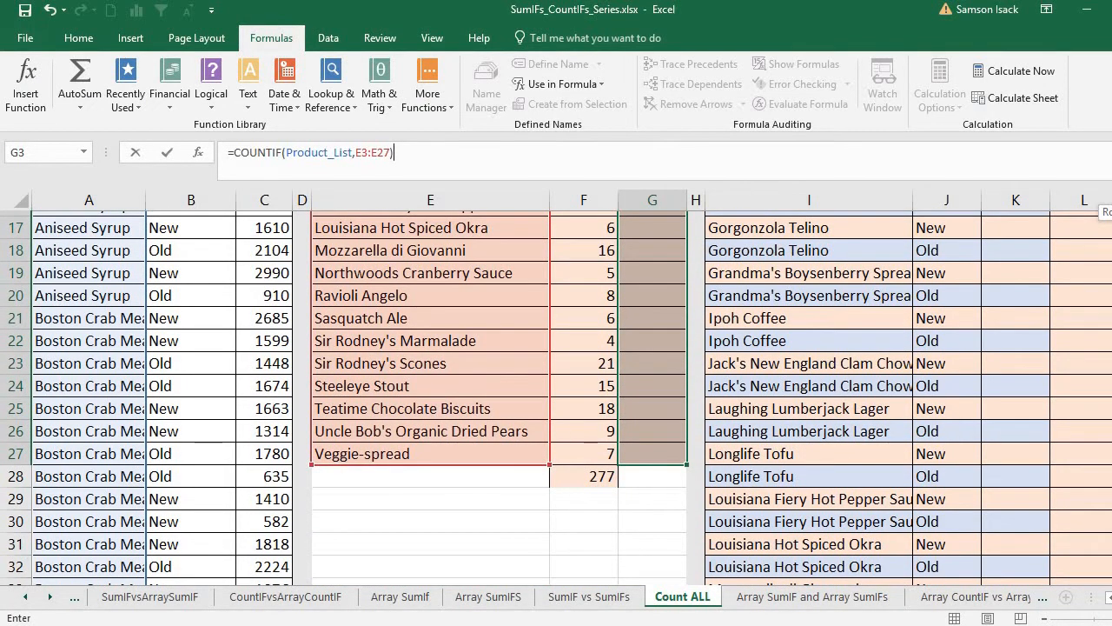
scroll(557, 396, "up", 5)
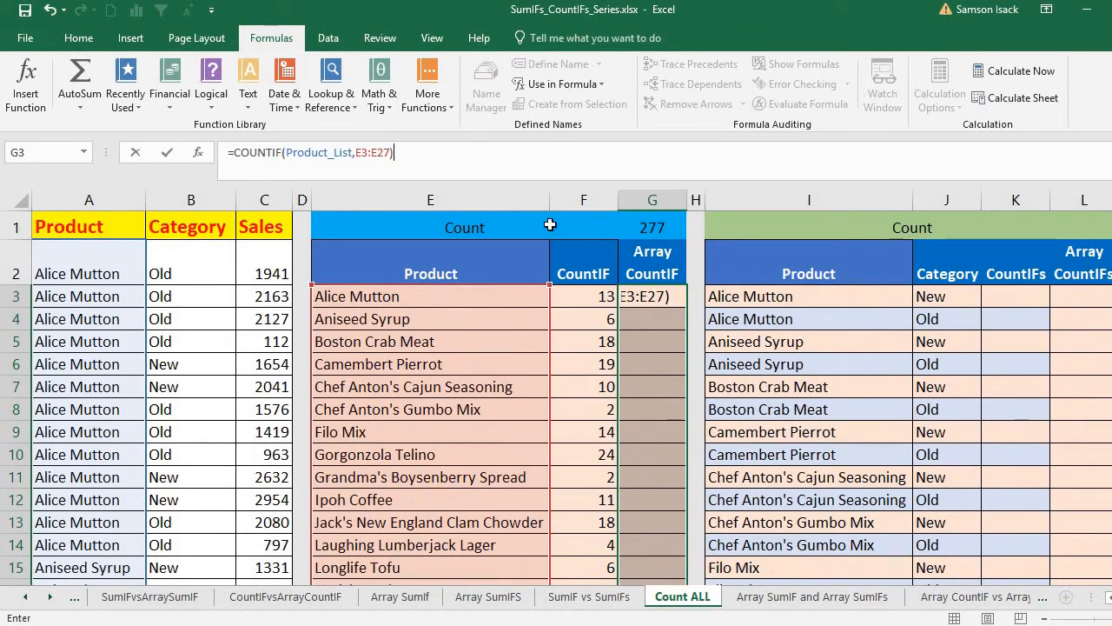
triple_click(263, 146)
left_click_drag(264, 146, 228, 152)
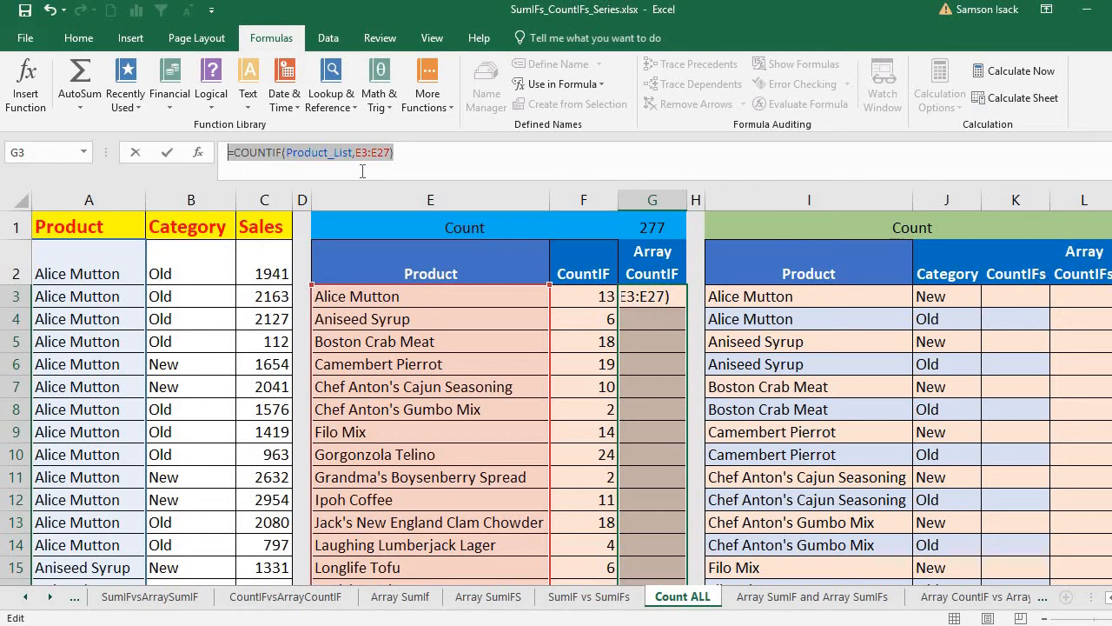
key("ctrl+shift+Return")
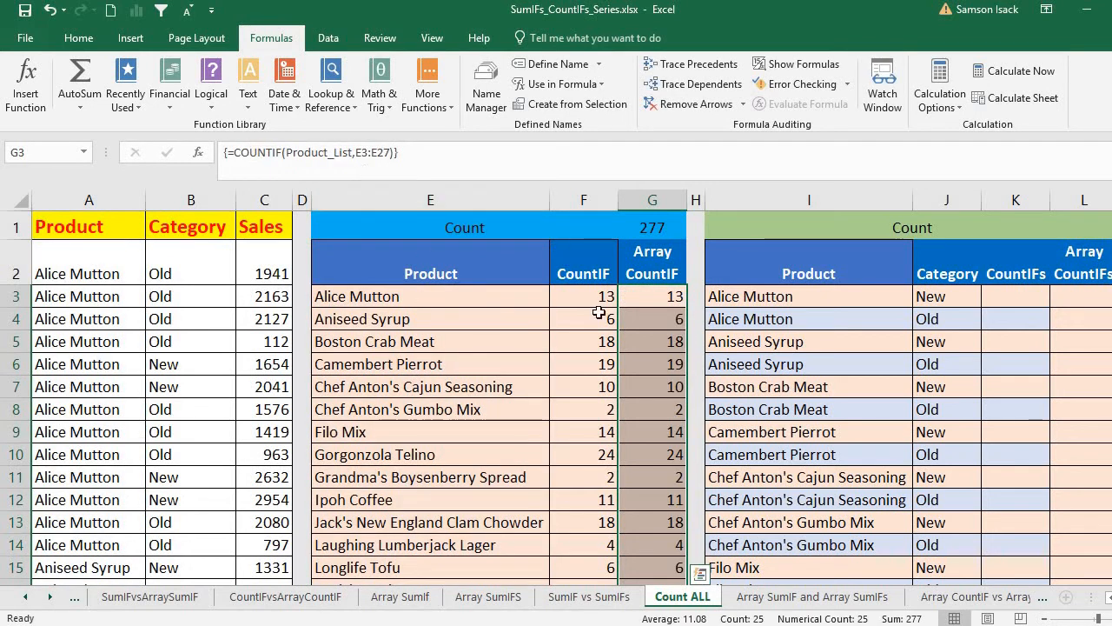
Inspect the array formula in the first and last cells of the Array CountIF column, G3 and G27
left_click(639, 296)
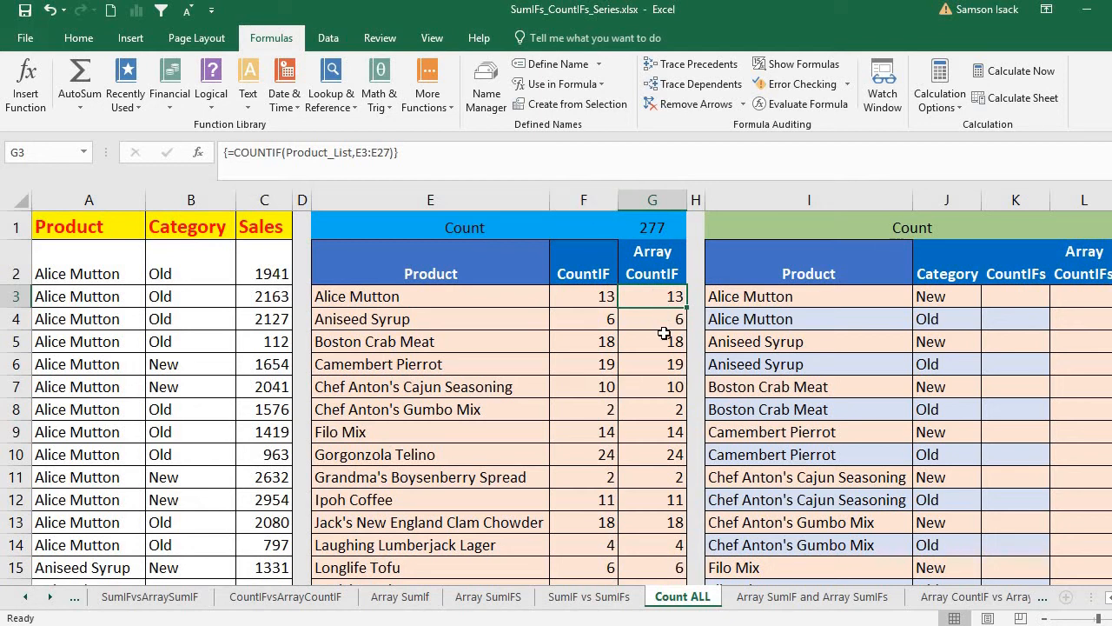
left_click_drag(664, 333, 680, 497)
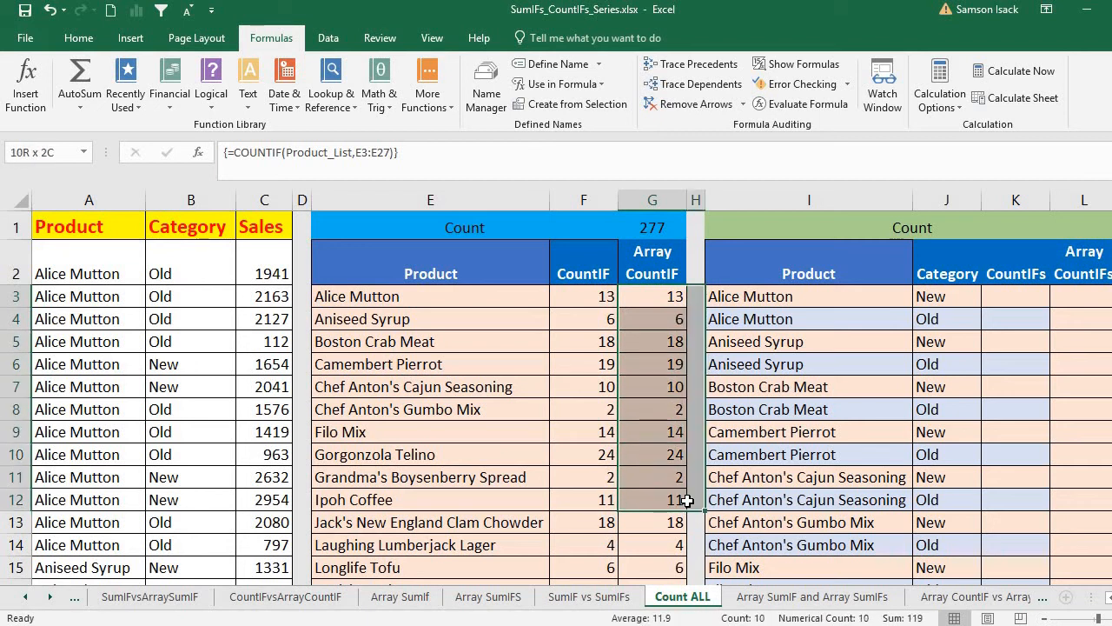
left_click(665, 302)
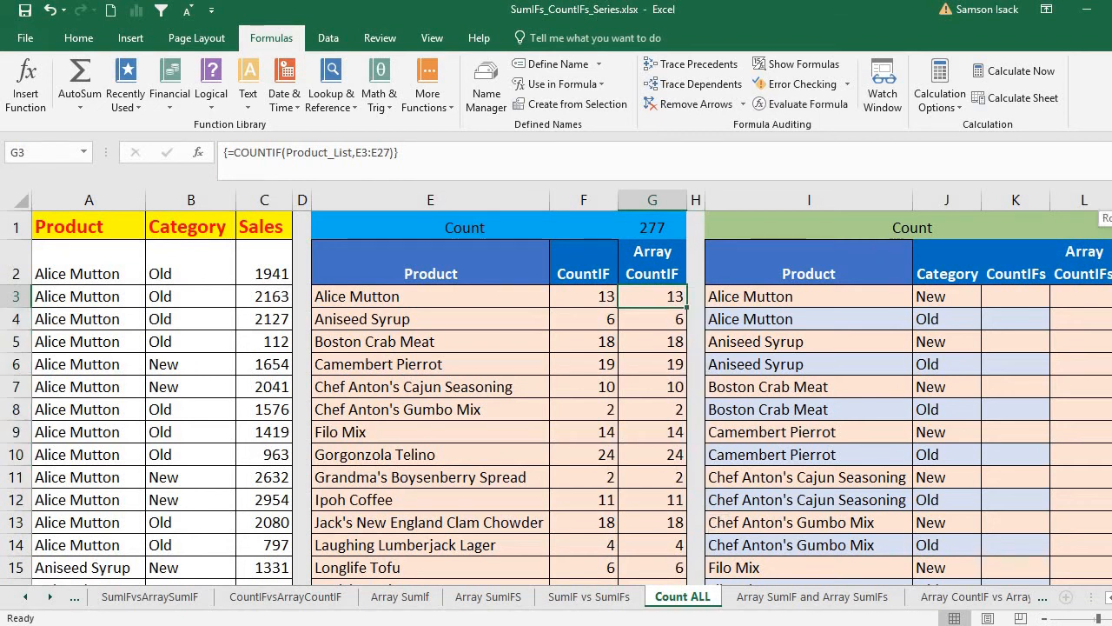
scroll(754, 318, "down", 7)
left_click(658, 314)
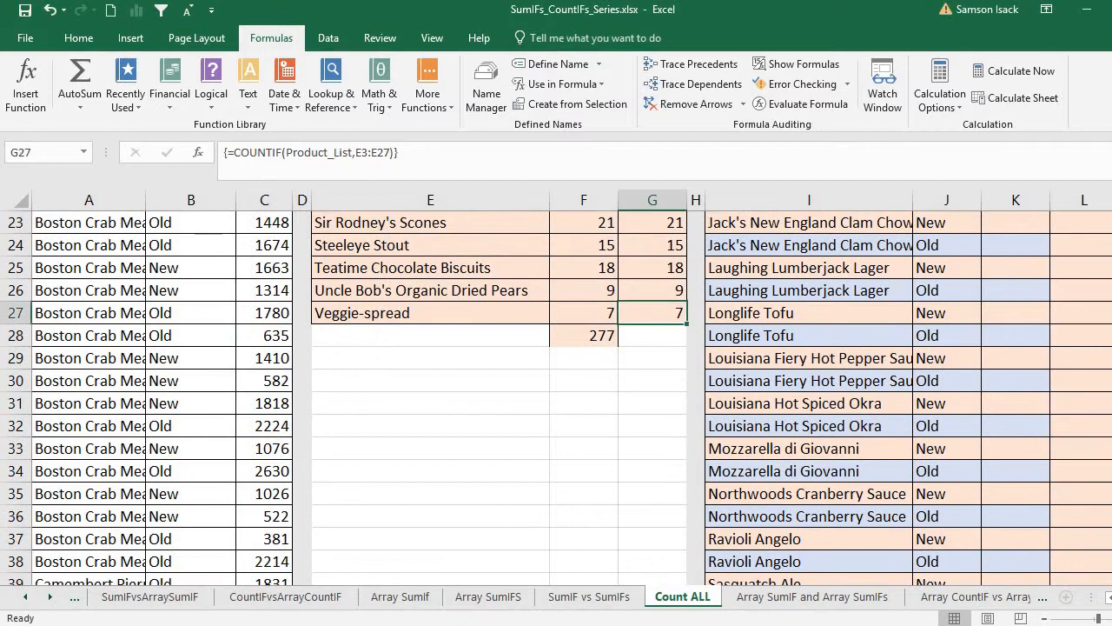
scroll(608, 322, "up", 7)
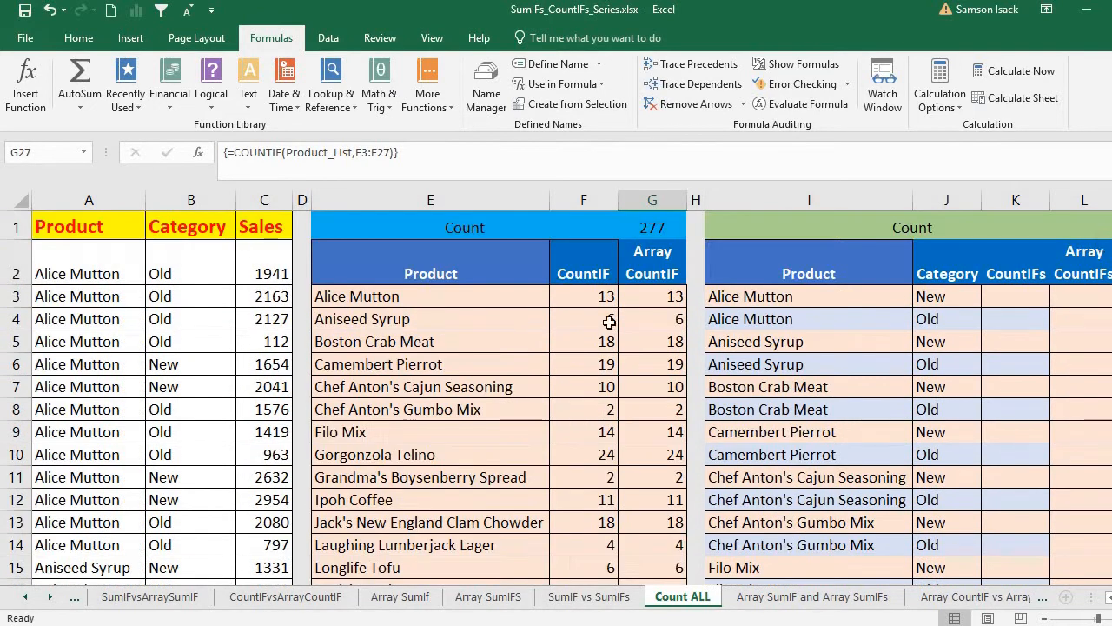
Compare the individual COUNTIF formulas in F3, F4, F5 and F7 with the array formula in G3
left_click(644, 295)
left_click(597, 297)
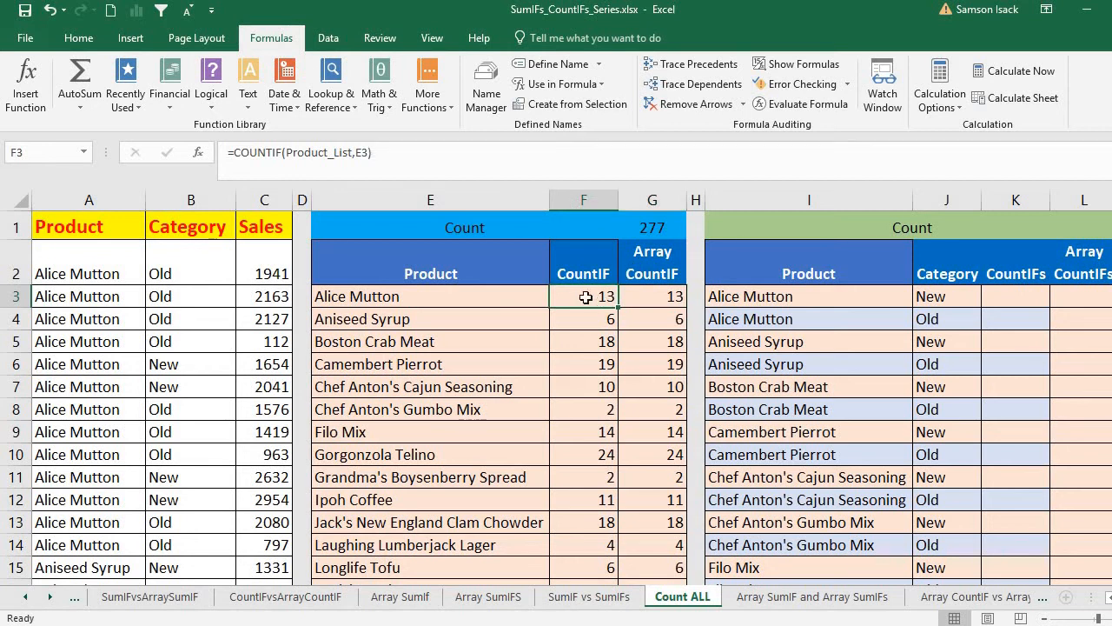
left_click(589, 318)
left_click(590, 341)
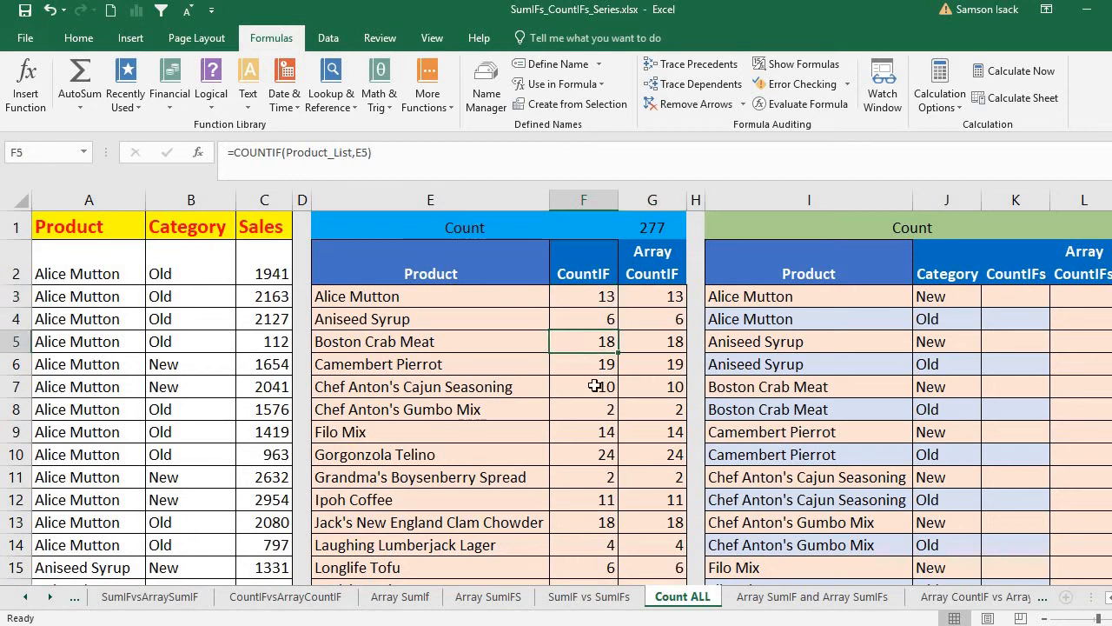
left_click(594, 386)
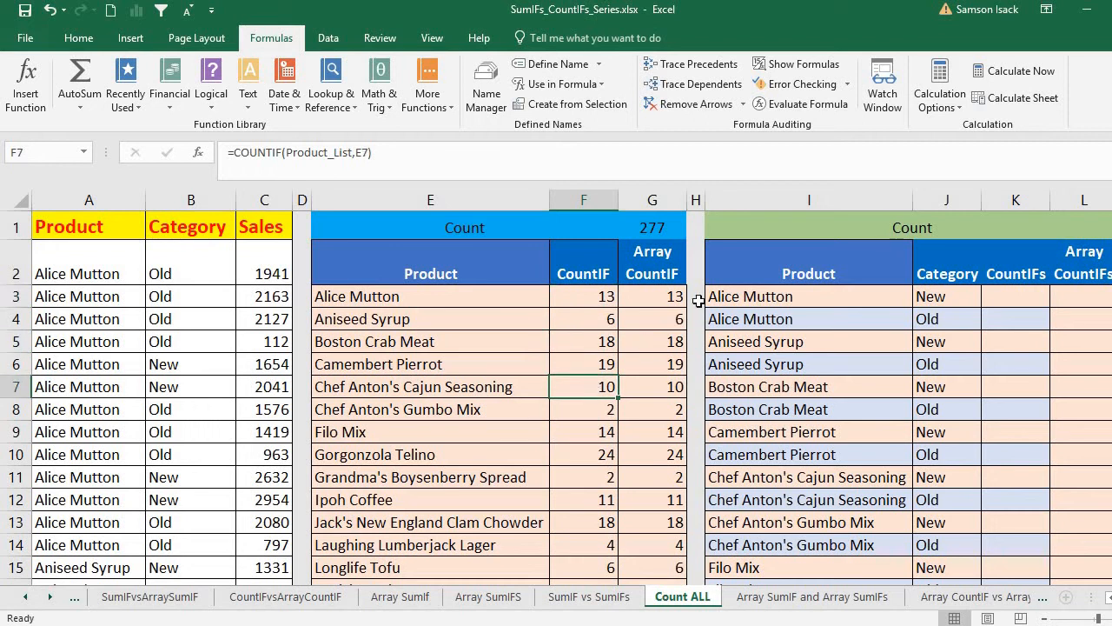
left_click(672, 297)
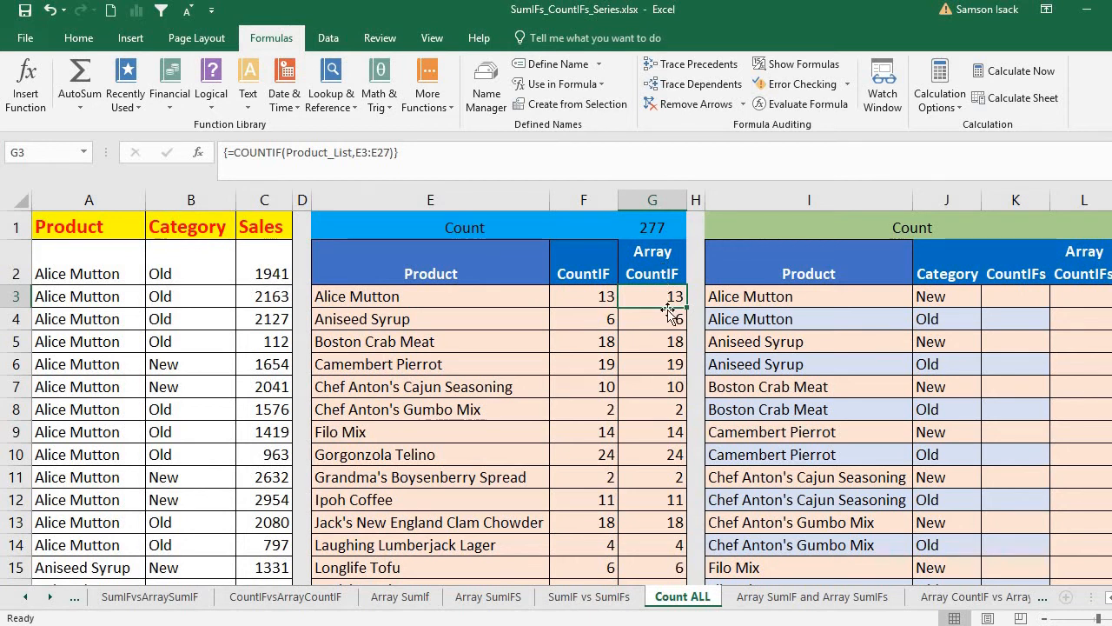
Total the Array CountIF column in G28 with =SUM(G3:G27)
scroll(643, 417, "down", 5)
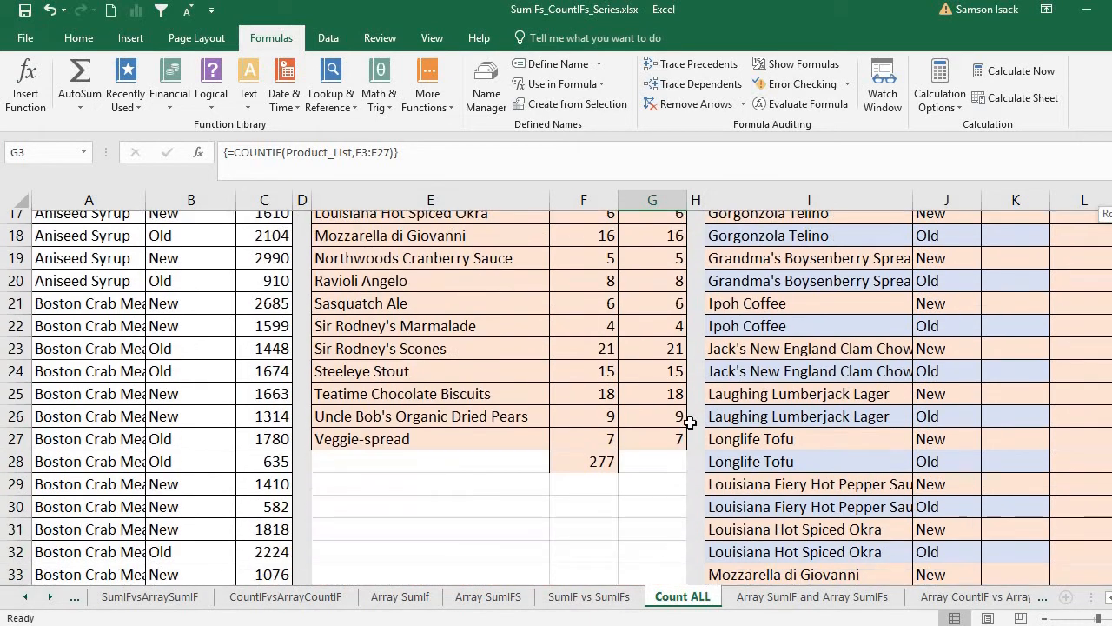
left_click(650, 474)
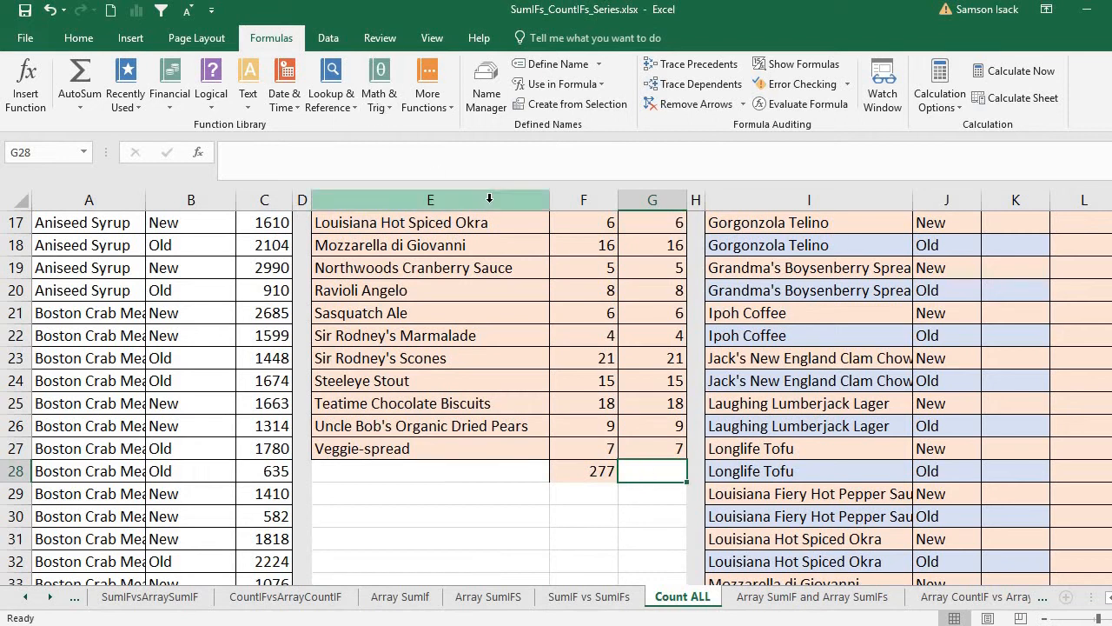
type("=")
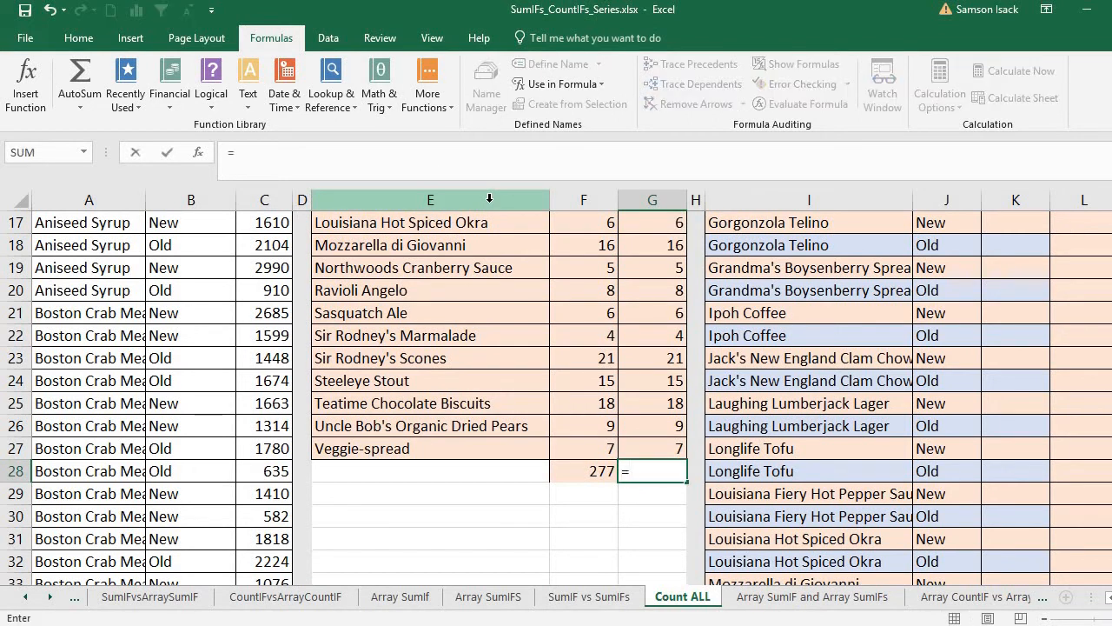
type("SUM(")
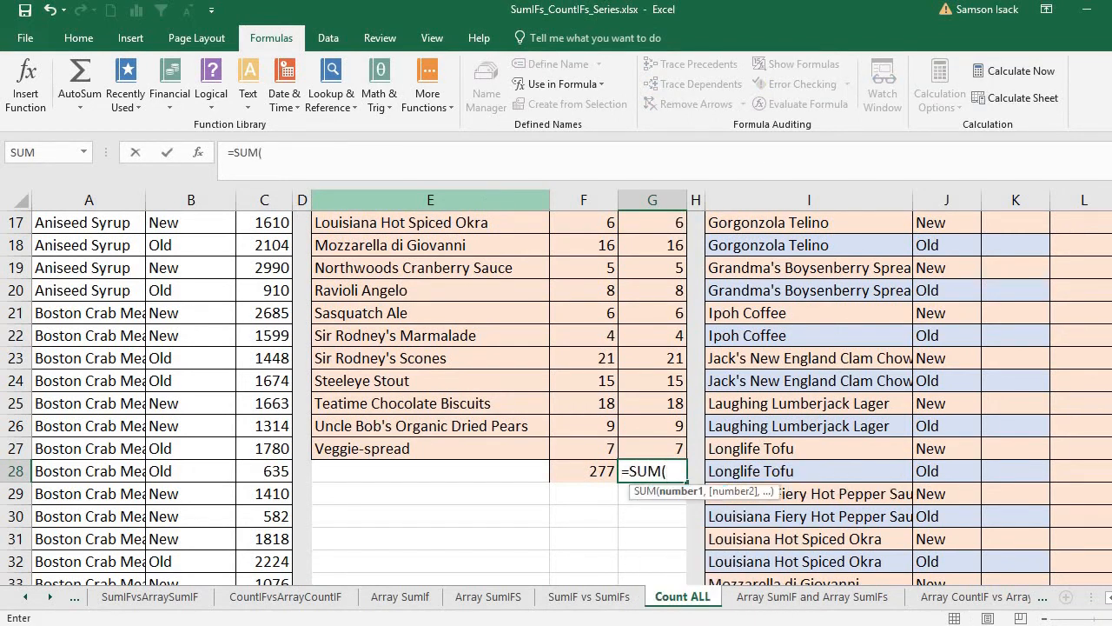
scroll(652, 391, "up", 6)
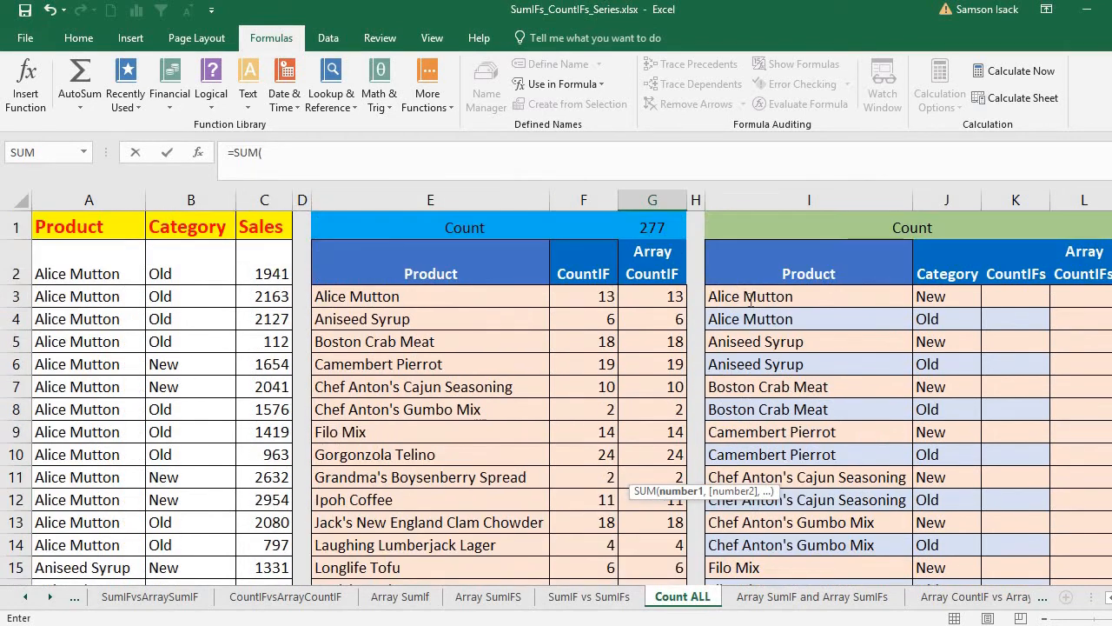
left_click(656, 297)
left_click_drag(662, 432, 671, 536)
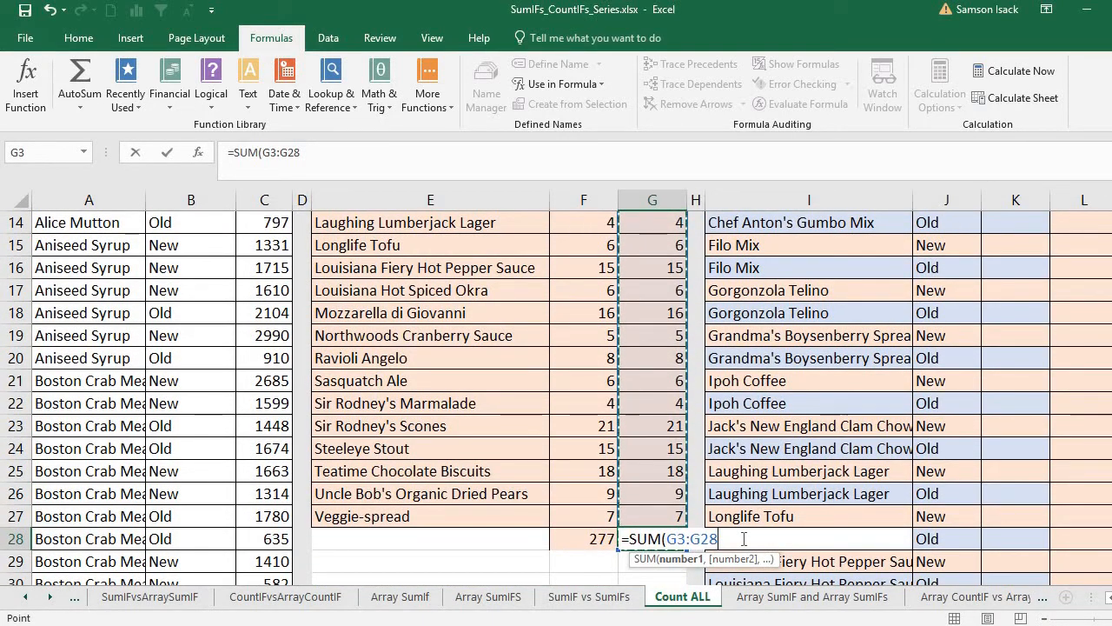
key("BackSpace")
type("7")
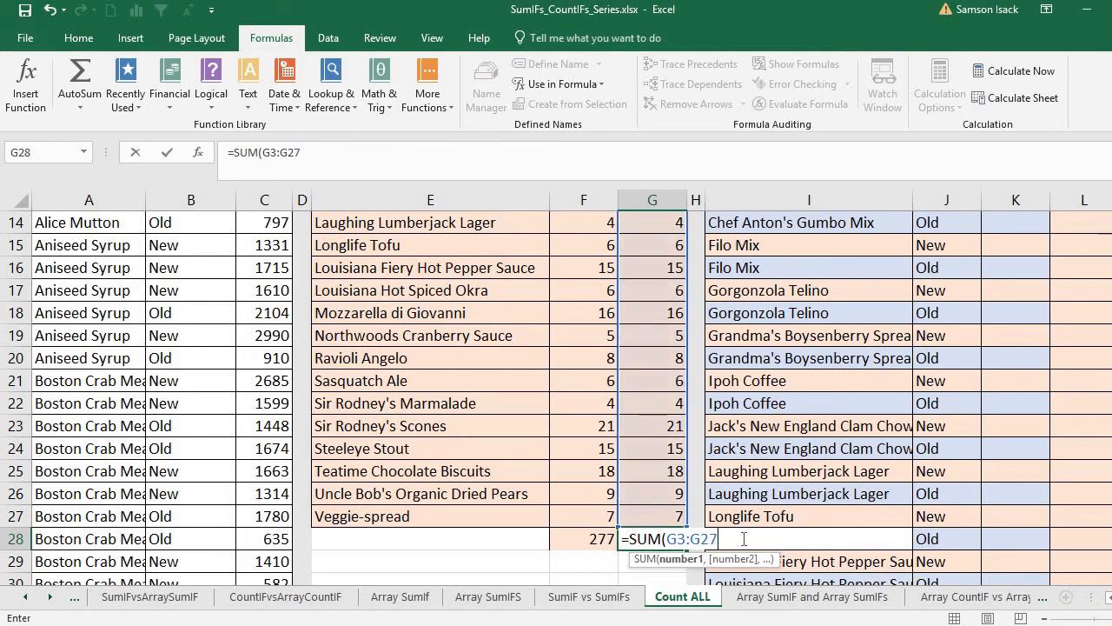
type(")")
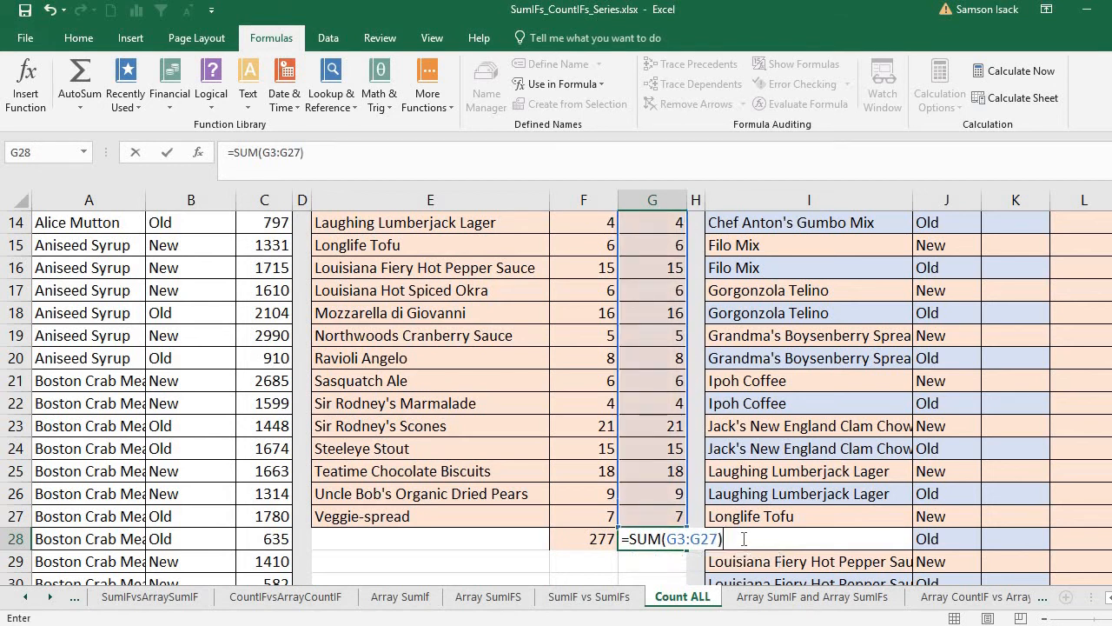
key("Return")
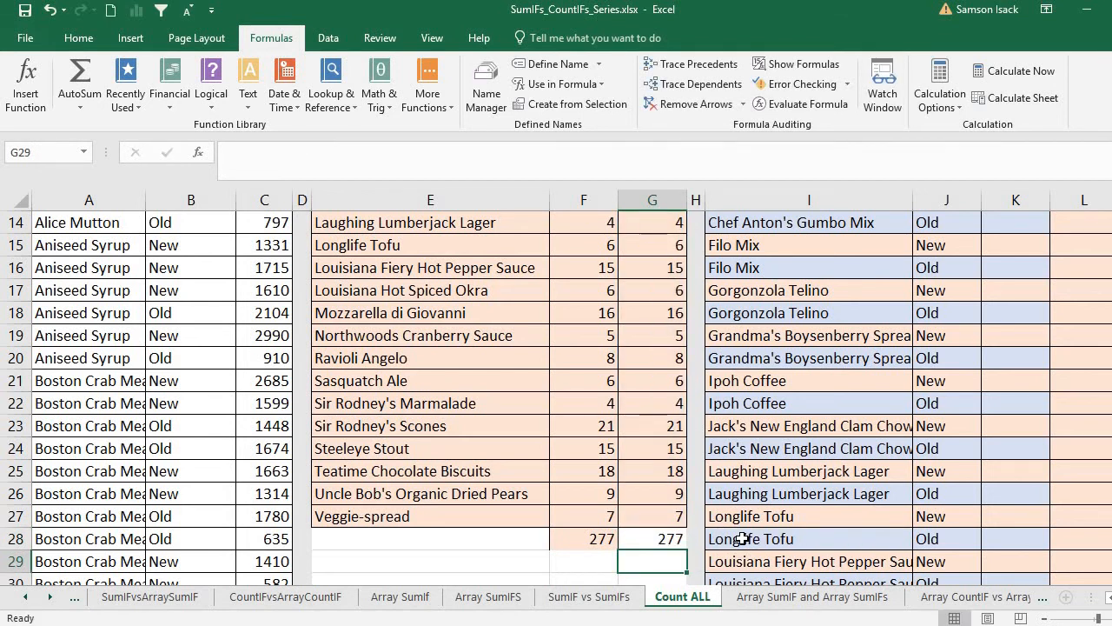
Compare the SUM totals in G28 and F28 with the COUNT(Source_Data) result in G1
left_click(648, 539)
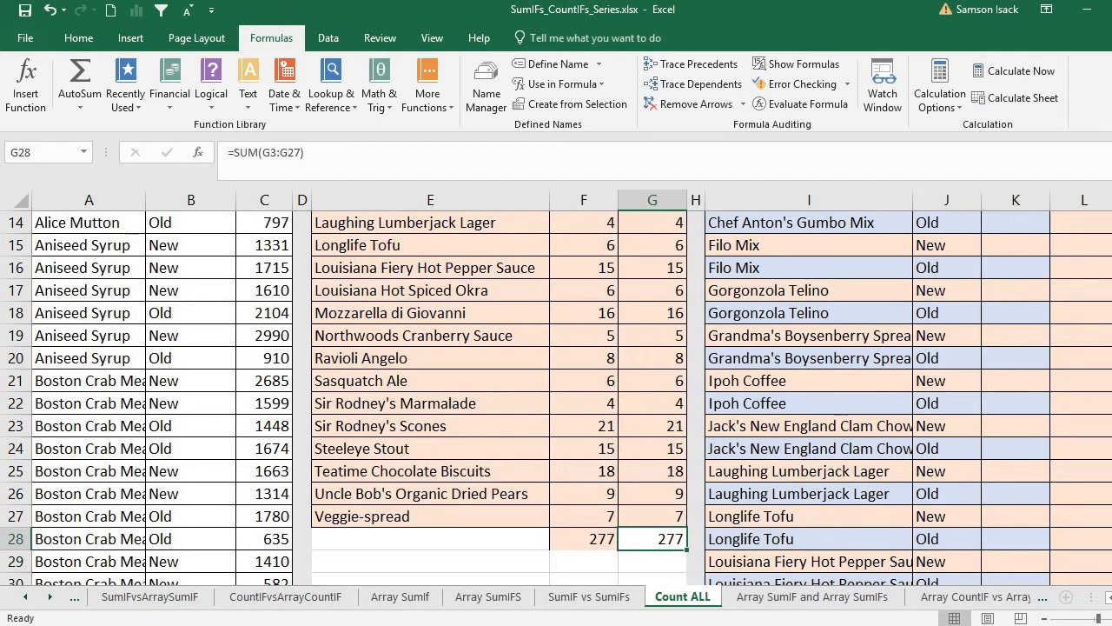
scroll(556, 398, "up", 5)
scroll(556, 398, "down", 10)
scroll(556, 398, "up", 7)
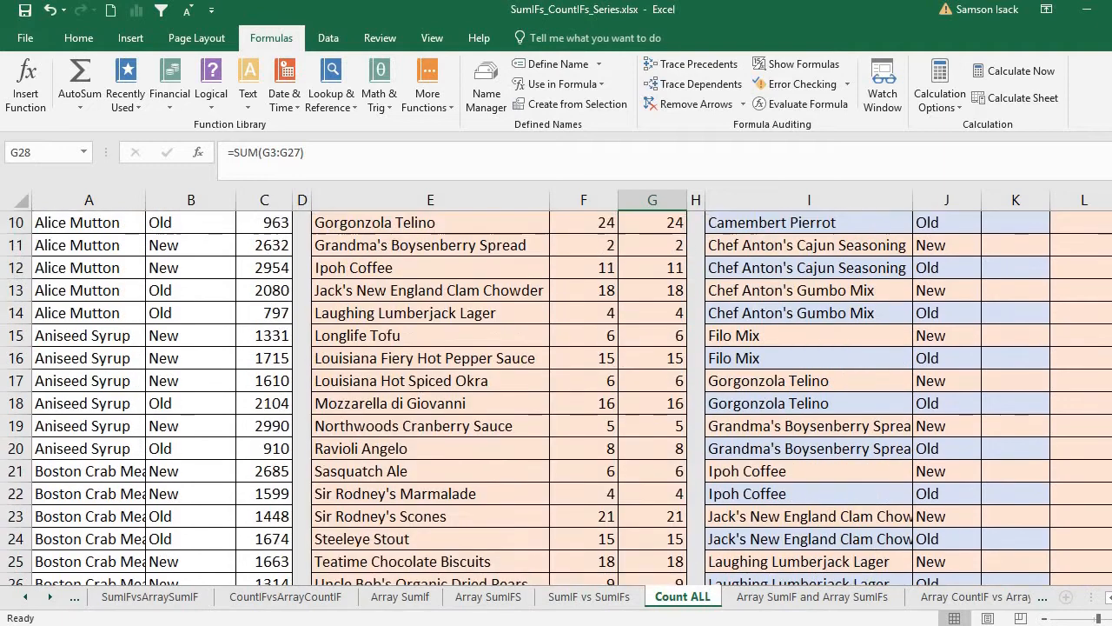
scroll(557, 398, "down", 1)
scroll(600, 245, "down", 5)
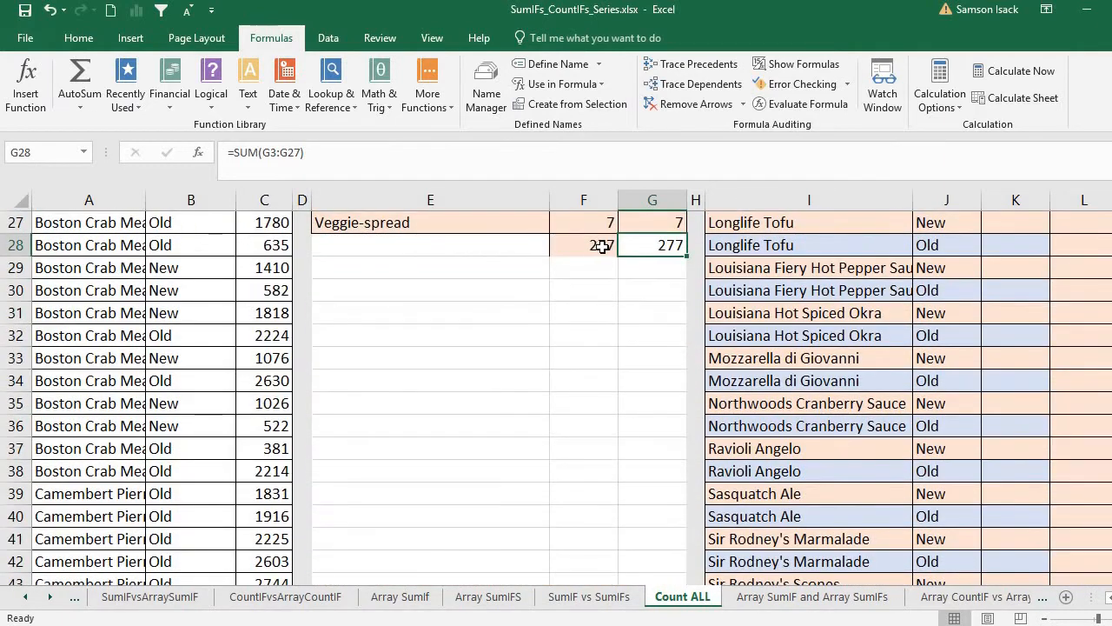
left_click(599, 246)
scroll(653, 228, "up", 9)
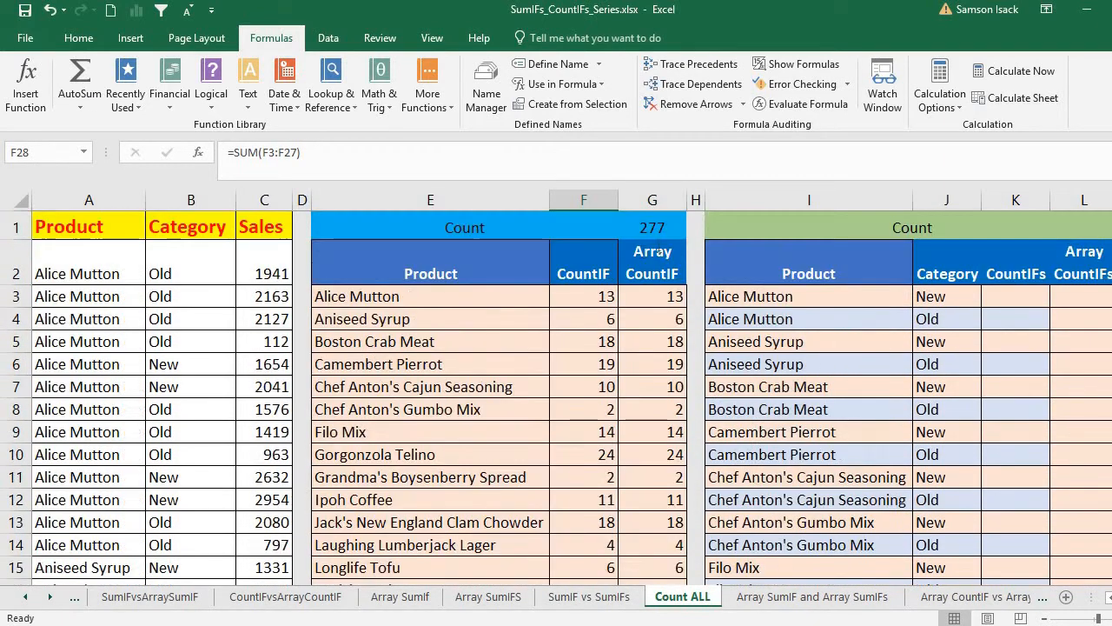
left_click(652, 229)
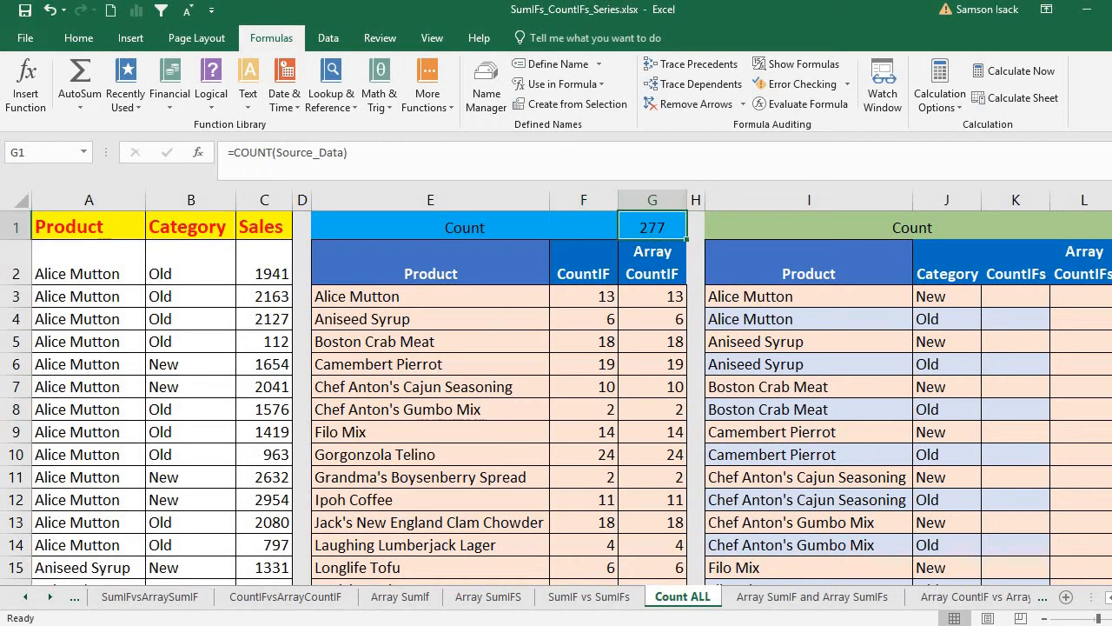
scroll(806, 433, "down", 6)
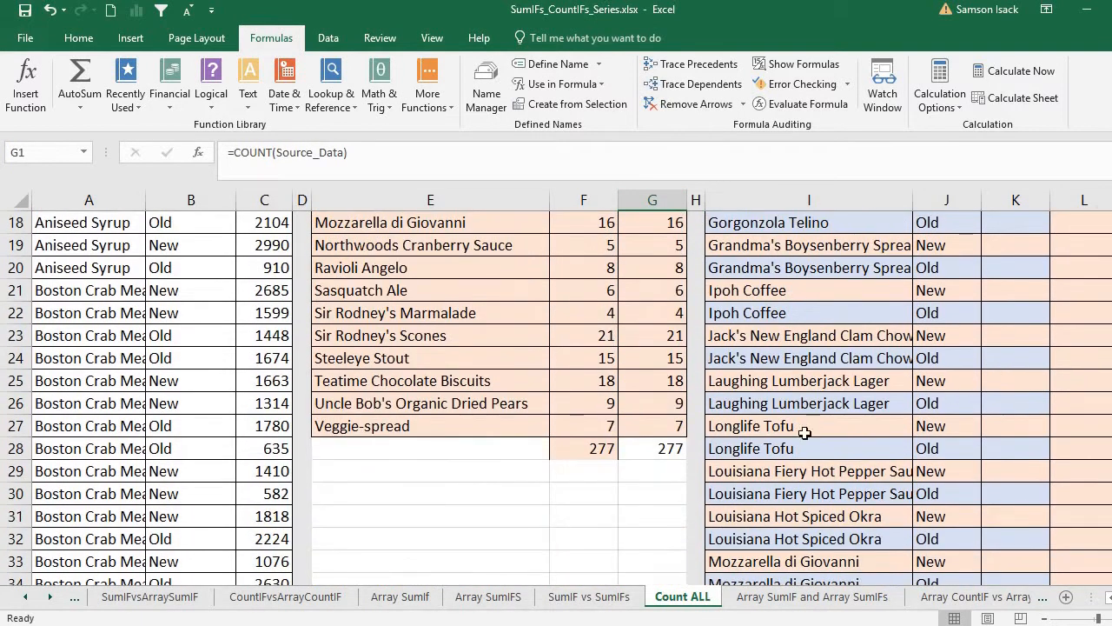
left_click(645, 449)
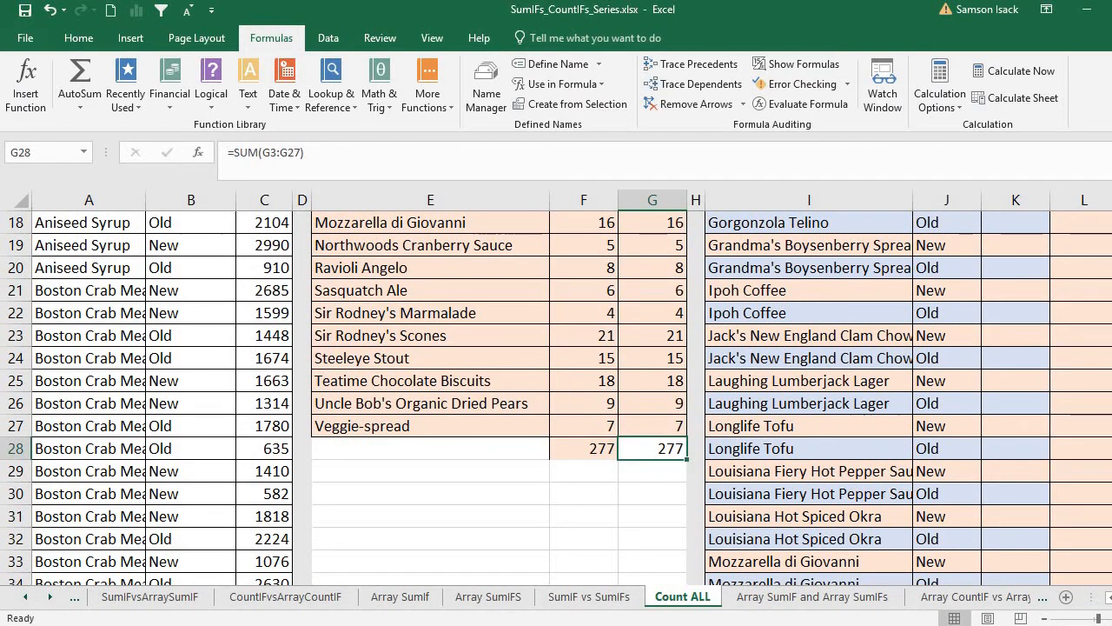
scroll(730, 246, "up", 6)
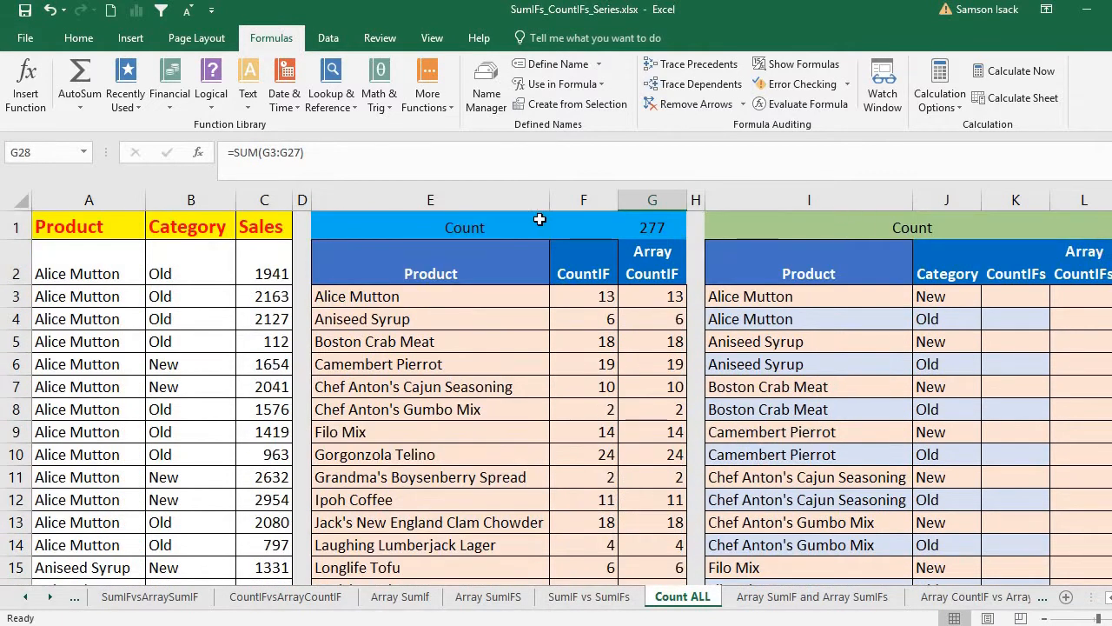
left_click(511, 224)
left_click(659, 231)
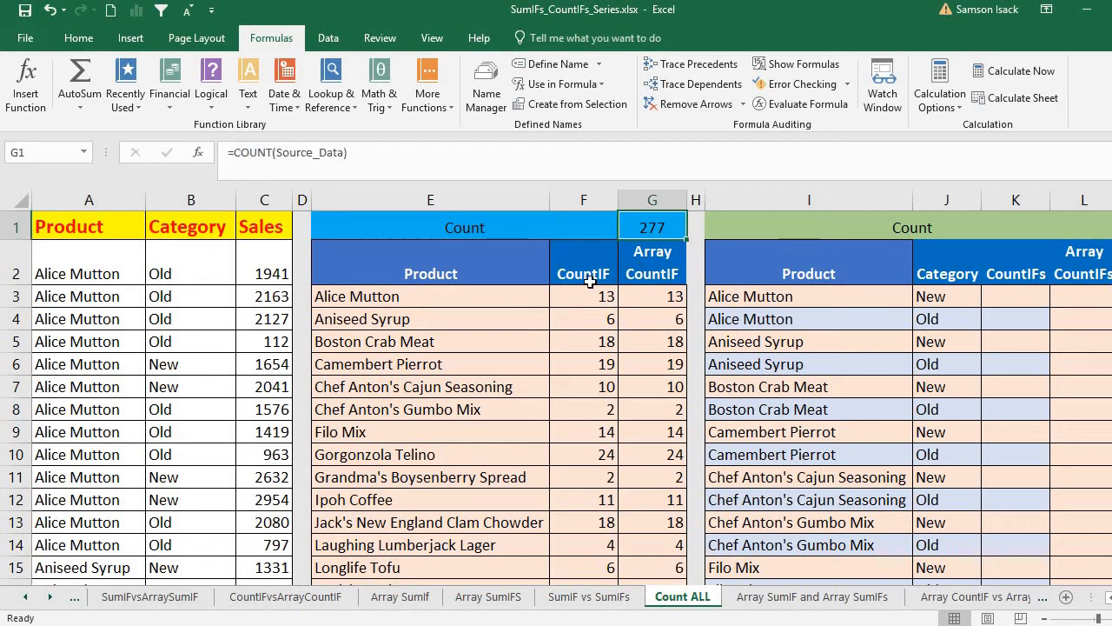
Review the Count, CountIF, Array CountIF and CountIFs headings of the two count tables
left_click(590, 281)
left_click(500, 221)
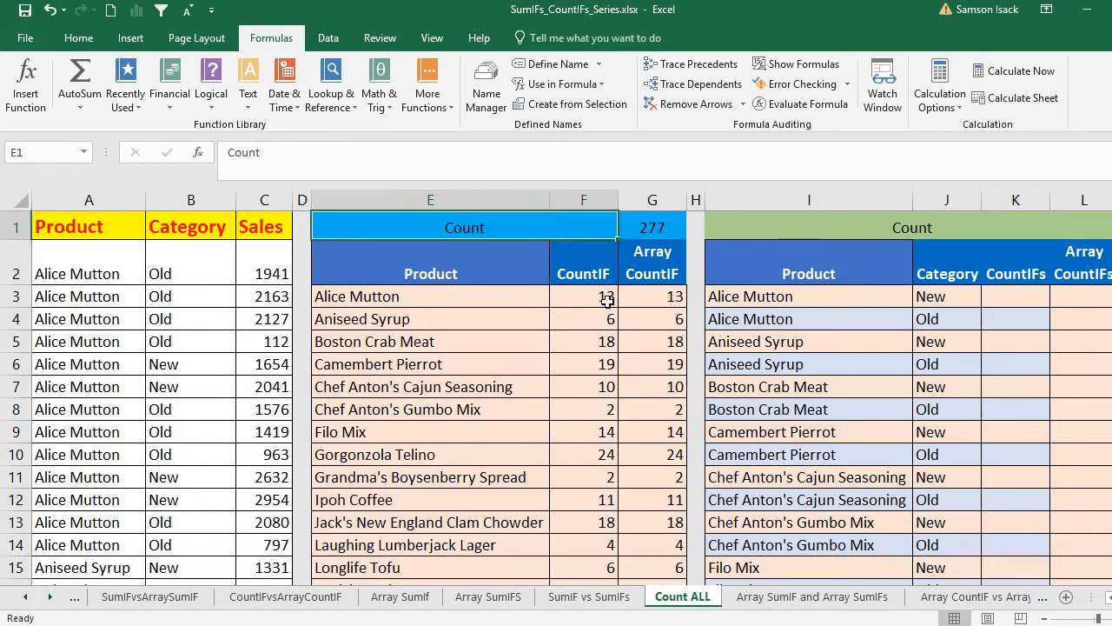
left_click(603, 273)
left_click(668, 273)
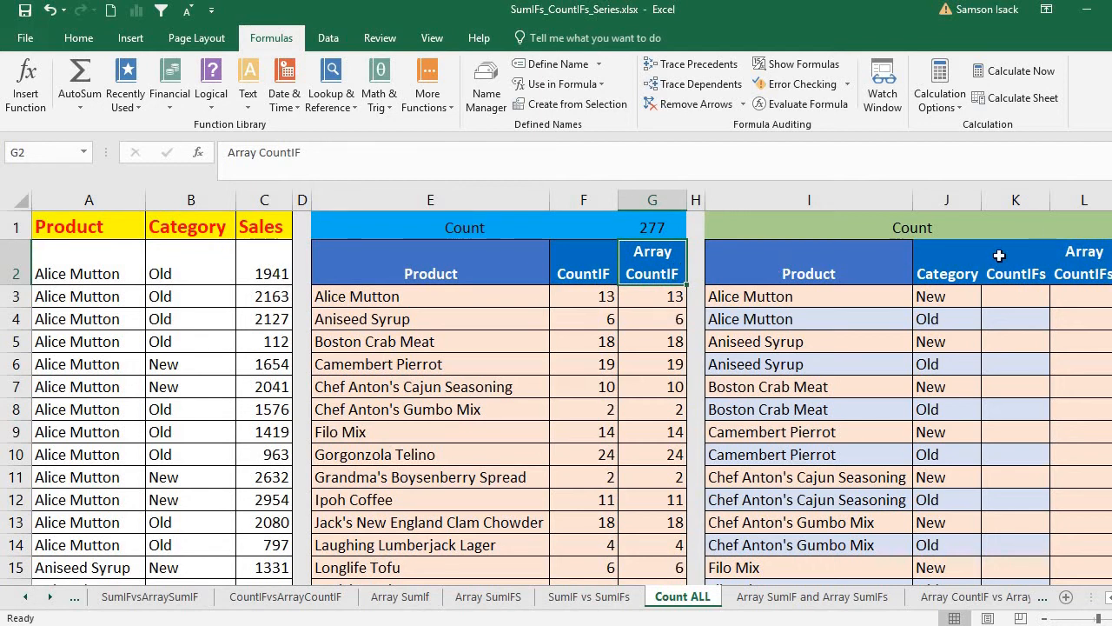
left_click(1022, 293)
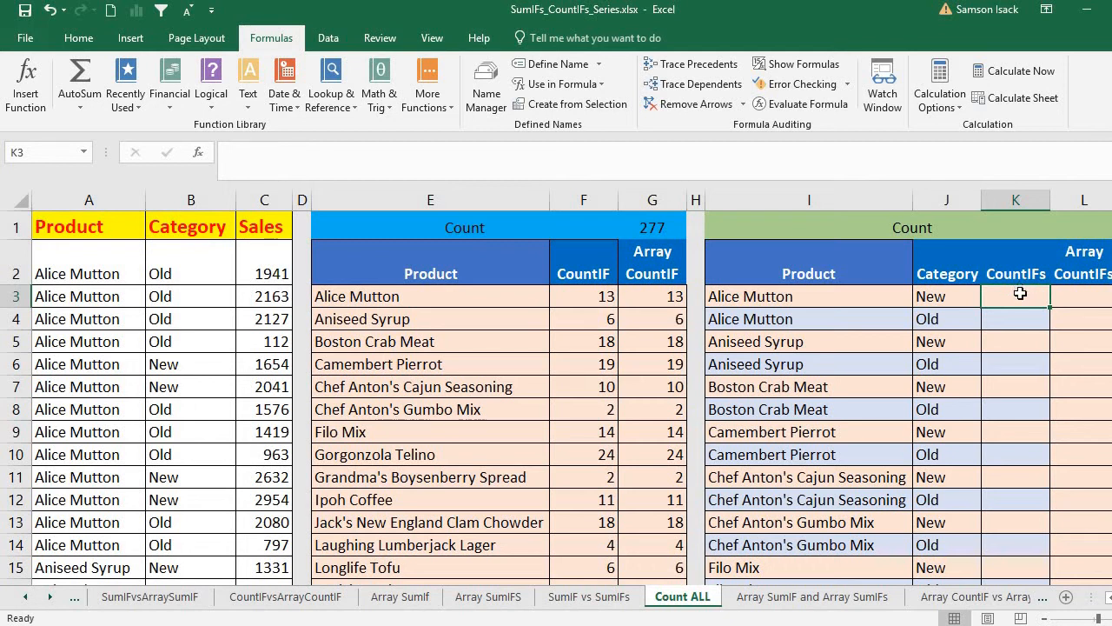
left_click(1029, 266)
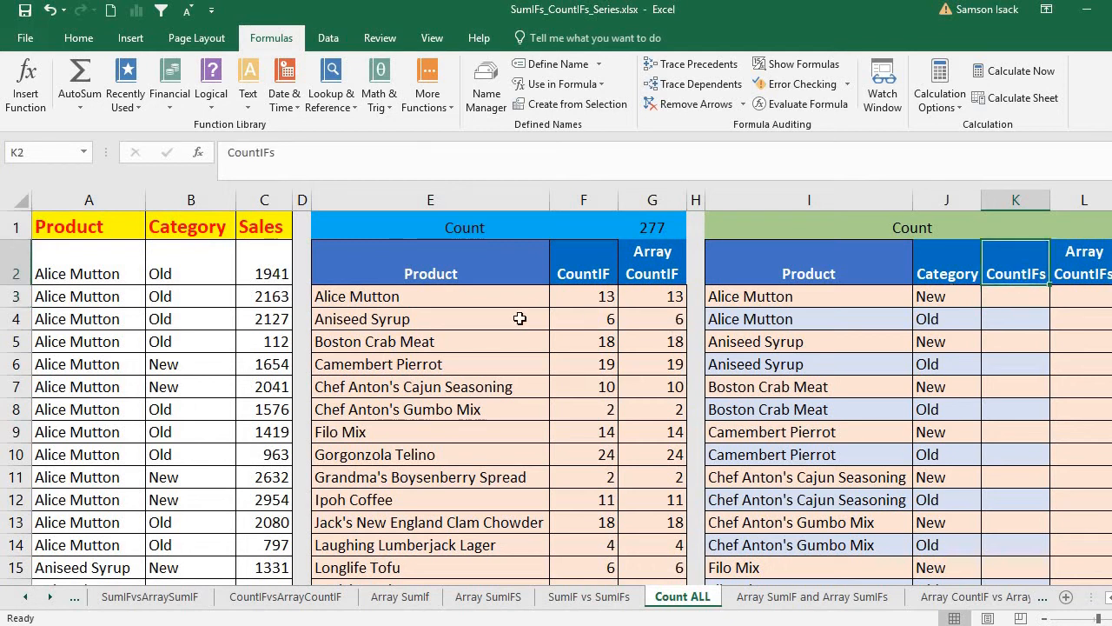
Compare the COUNTIF formula in F3 and its single criterion in E3 with the CountIFs heading in K2
left_click(591, 296)
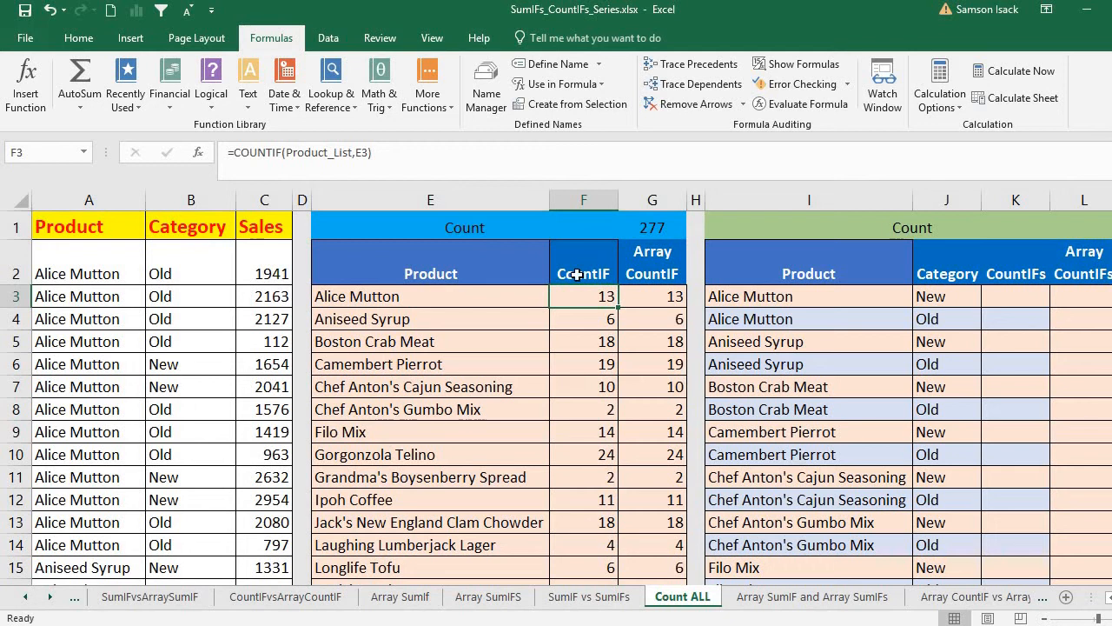
left_click(579, 276)
left_click(489, 303)
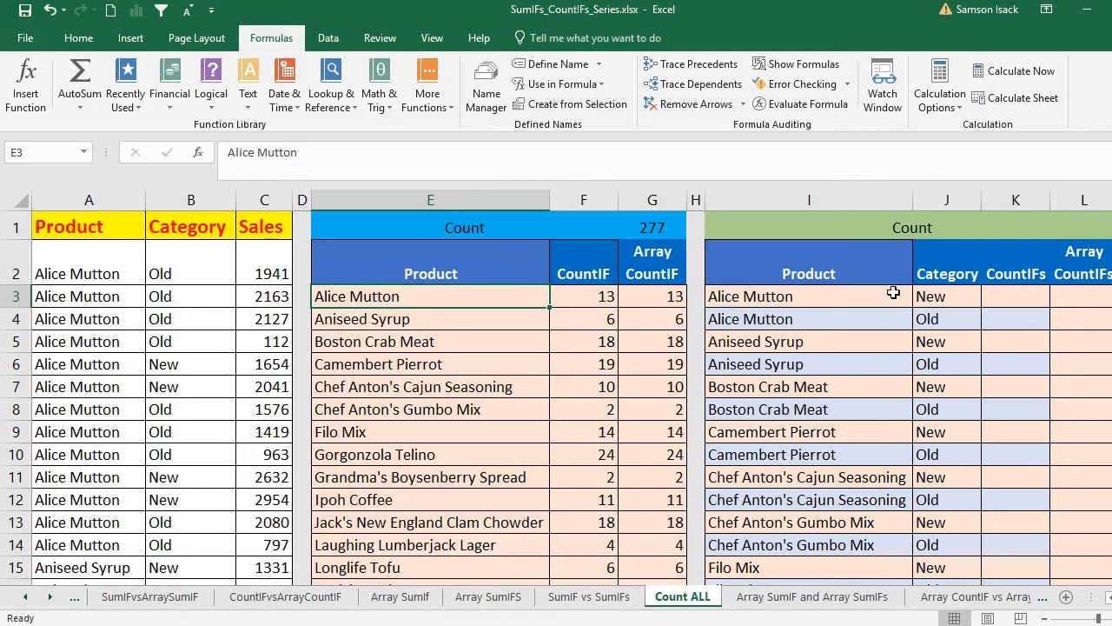
double_click(1038, 276)
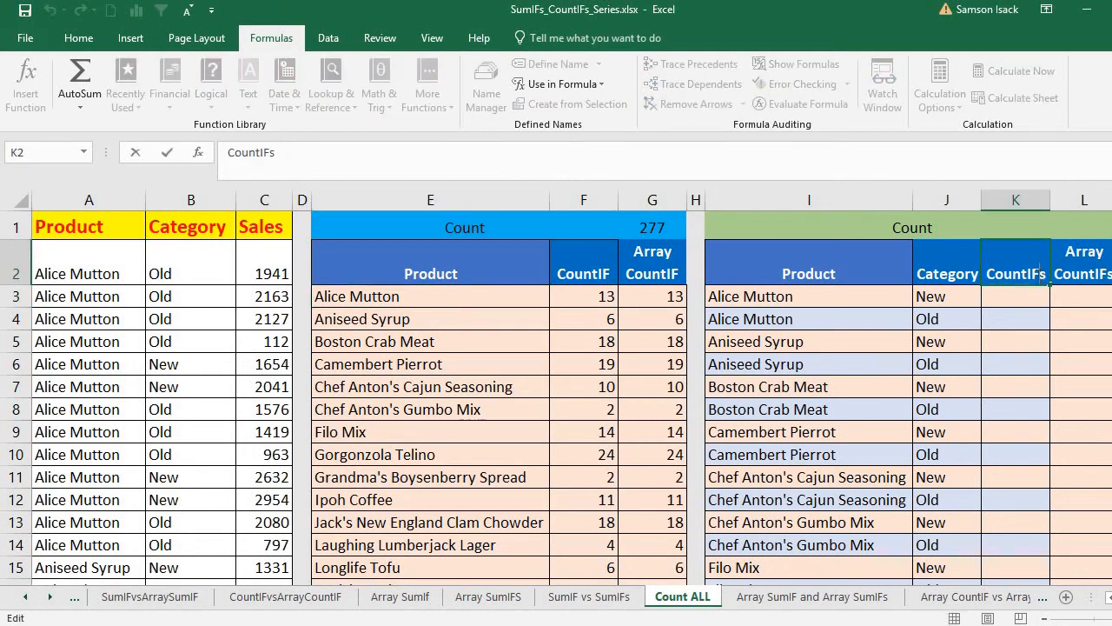
left_click_drag(1039, 274, 1048, 275)
left_click(997, 296)
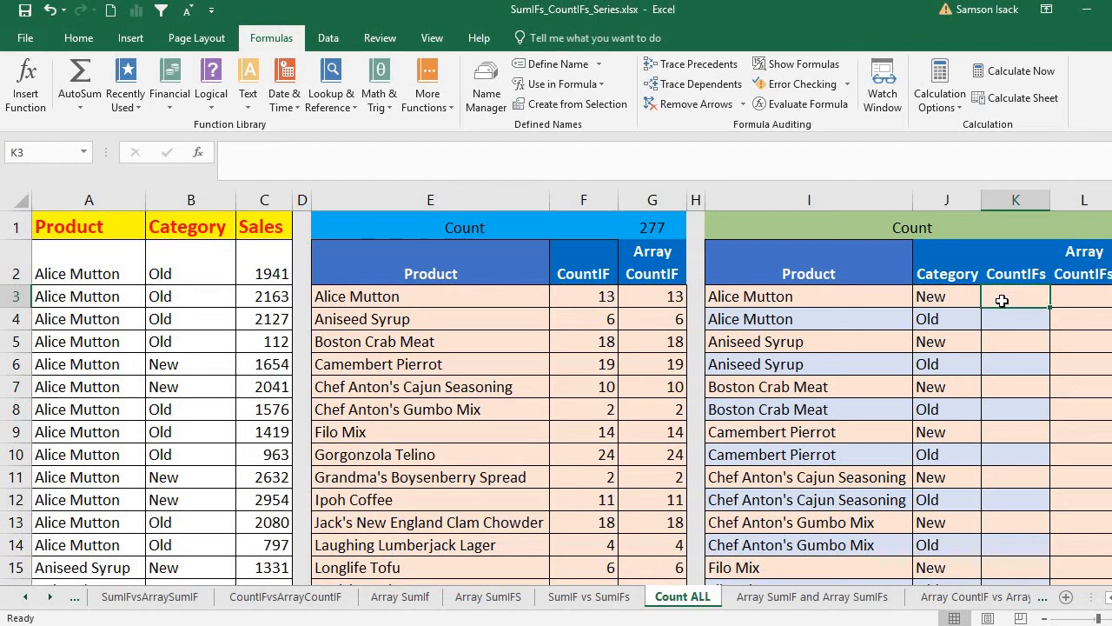
Hide columns E through G, which hold the CountIF and Array CountIF table
left_click_drag(875, 304, 874, 312)
left_click(851, 296)
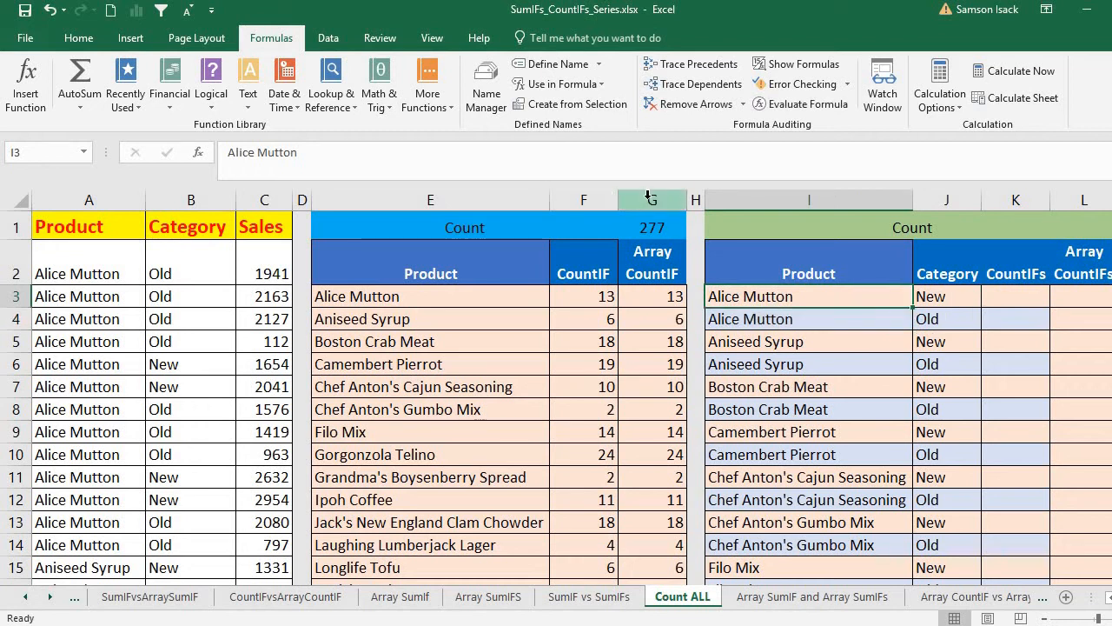
mouse_move(648, 200)
left_mouse_down()
mouse_move(501, 203)
mouse_move(631, 199)
left_mouse_up()
right_click(596, 238)
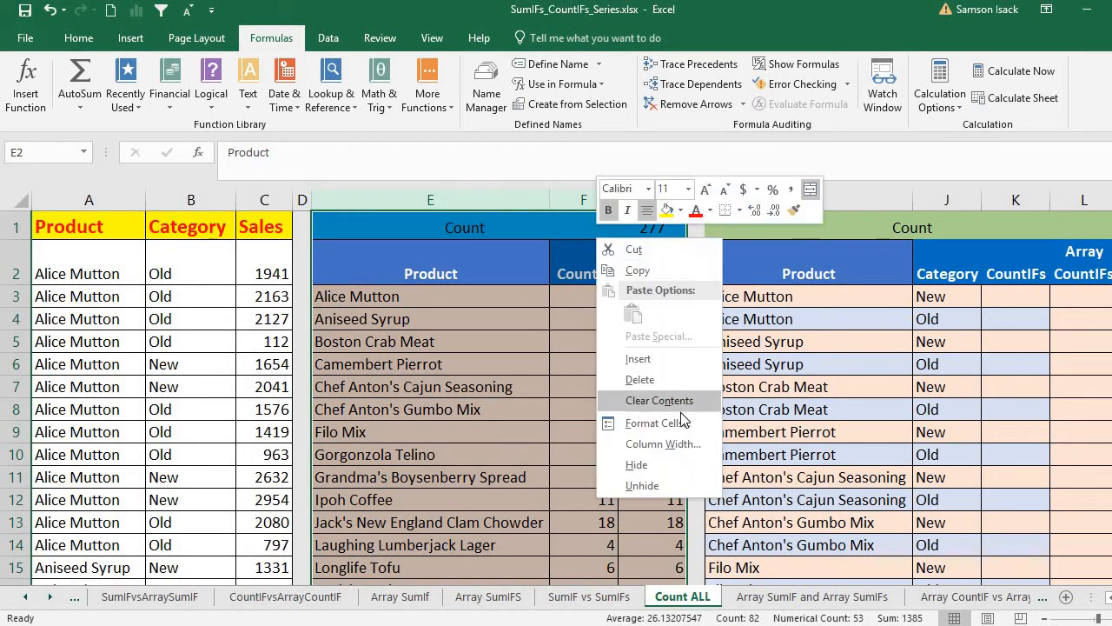
left_click(676, 464)
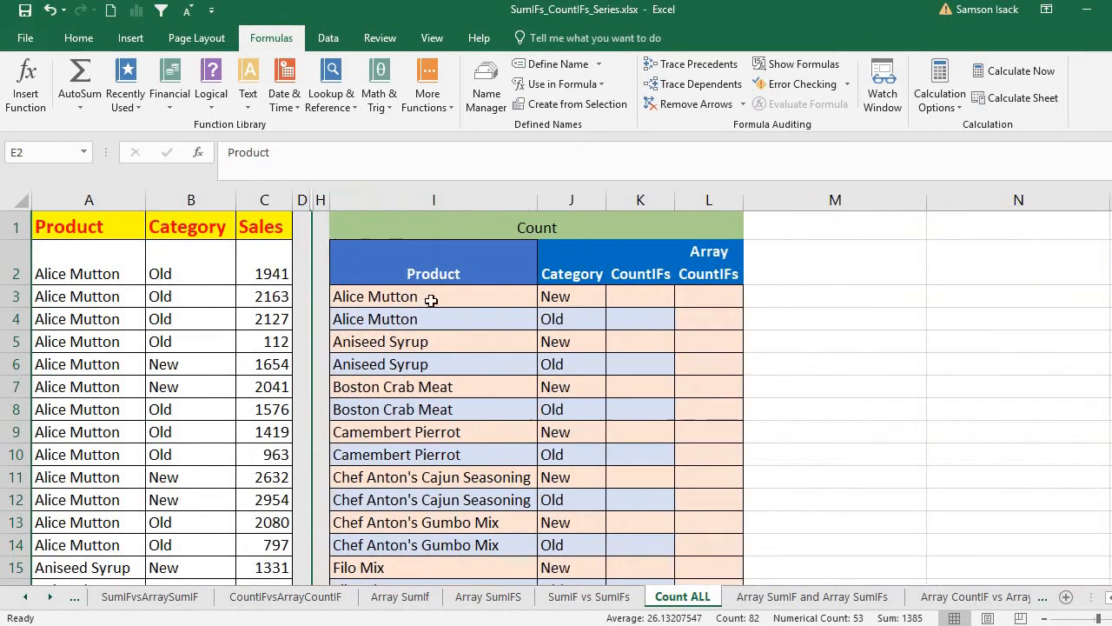
Examine the product in I3 and the category in J3 as the two criteria for CountIFs cell K3
left_click(421, 296)
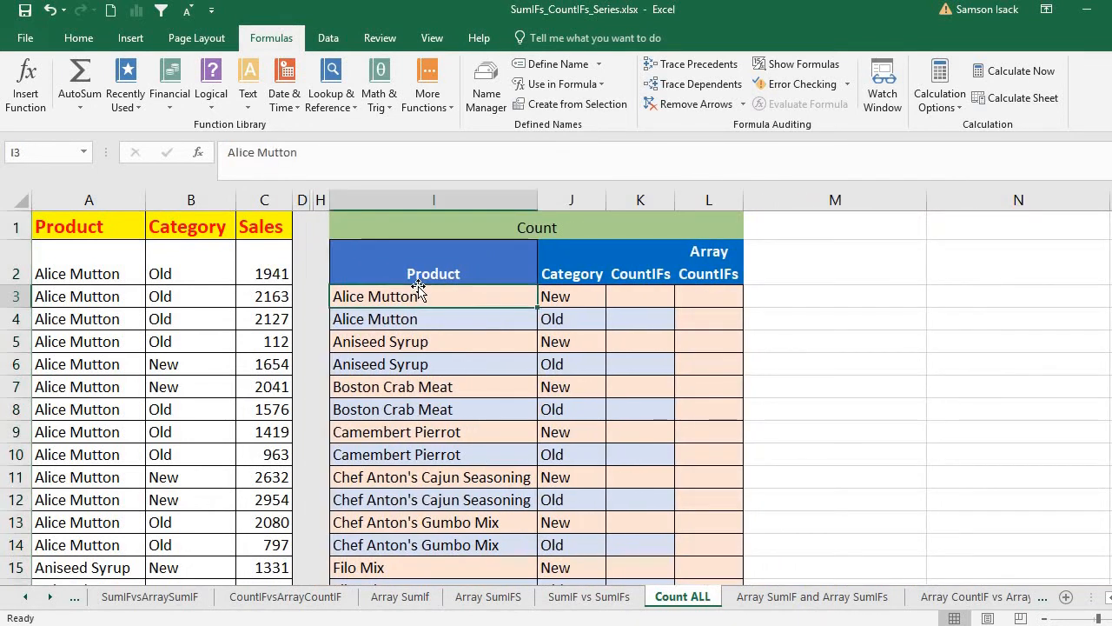
left_click(554, 303)
left_click(490, 299)
left_click(642, 301)
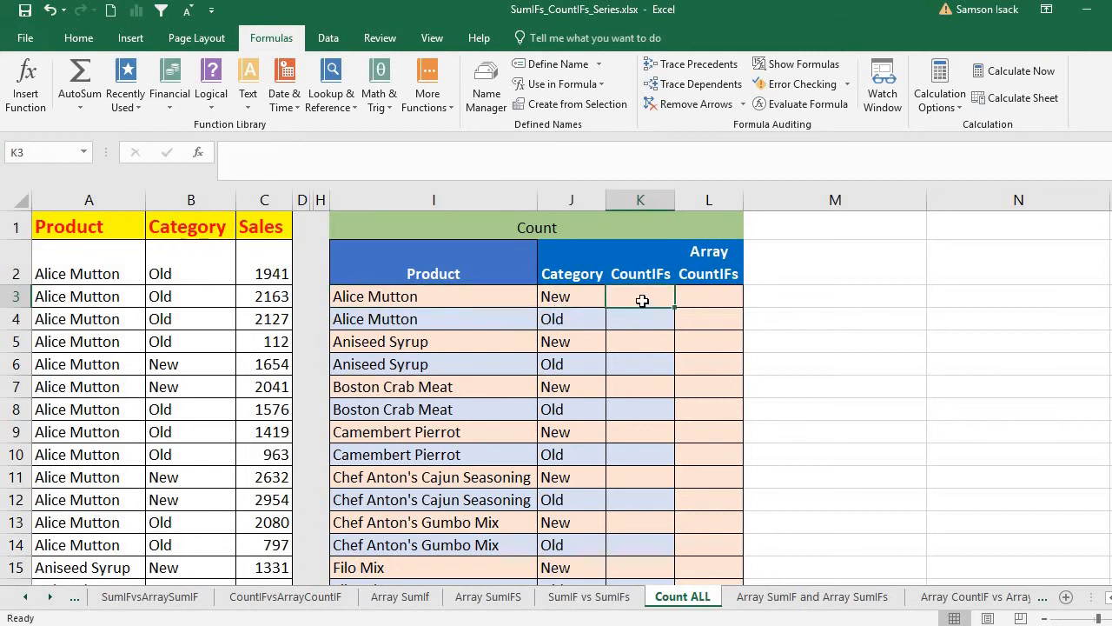
left_click(518, 302)
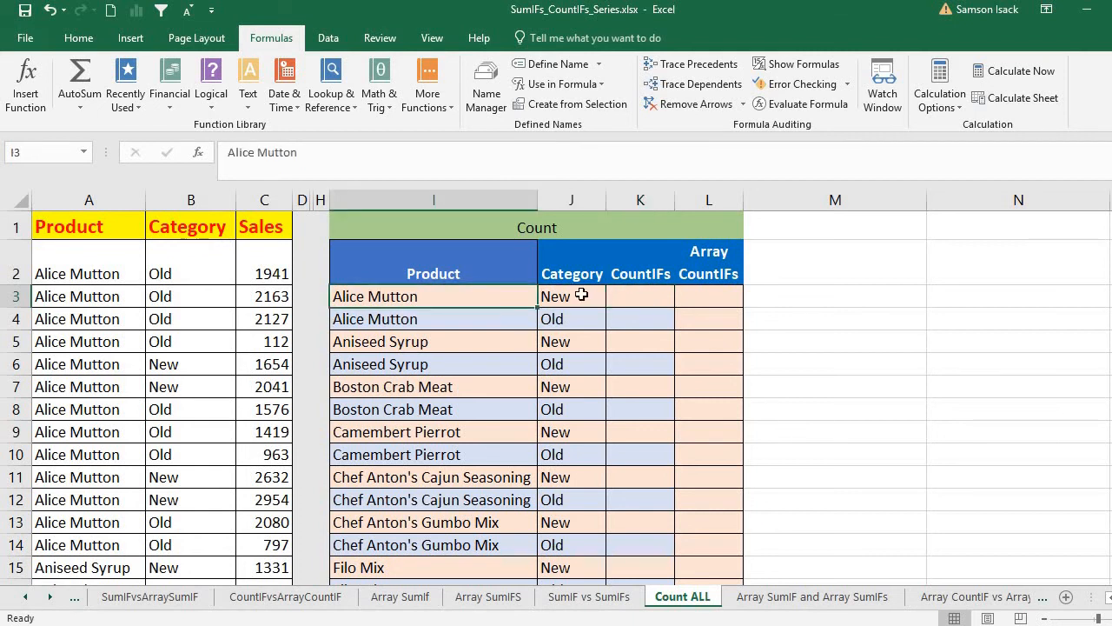
left_click(583, 296)
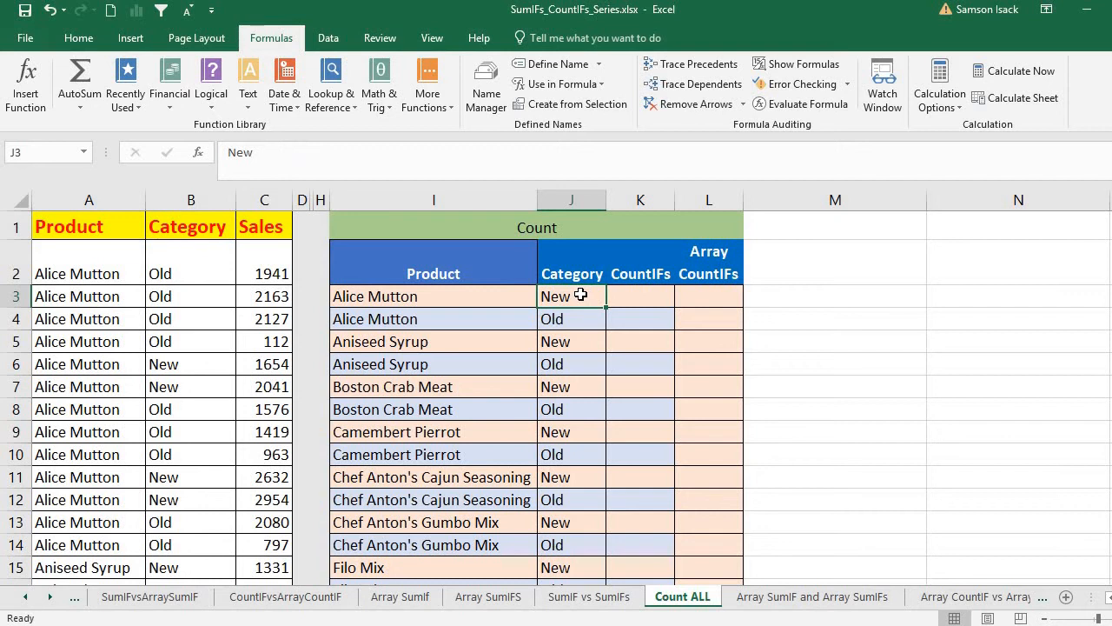
left_click(472, 300)
left_click(578, 300)
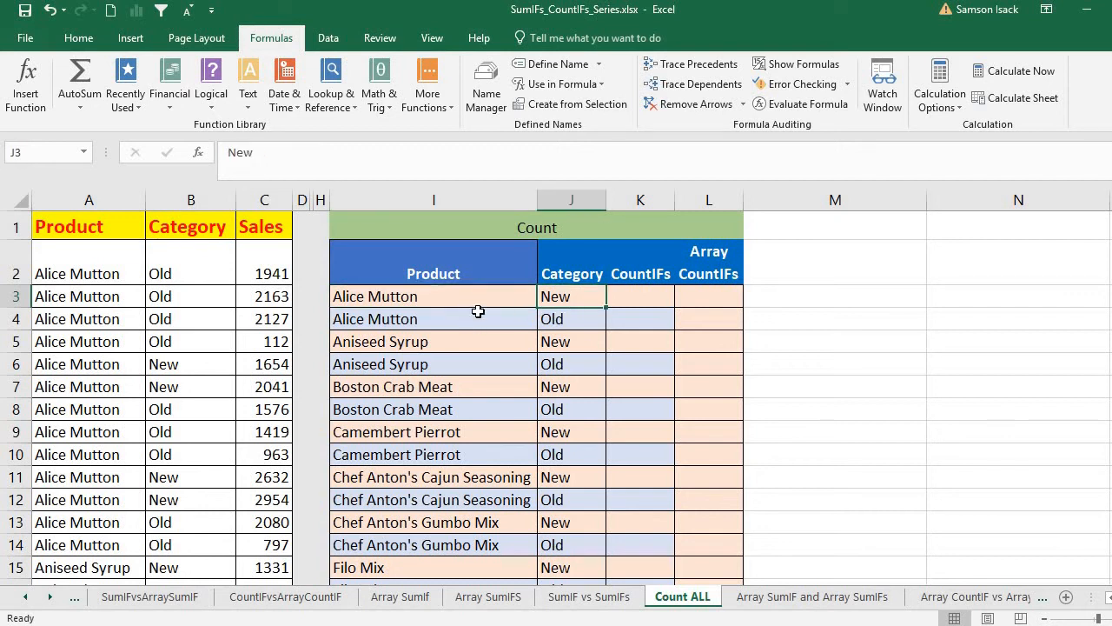
left_click(649, 291)
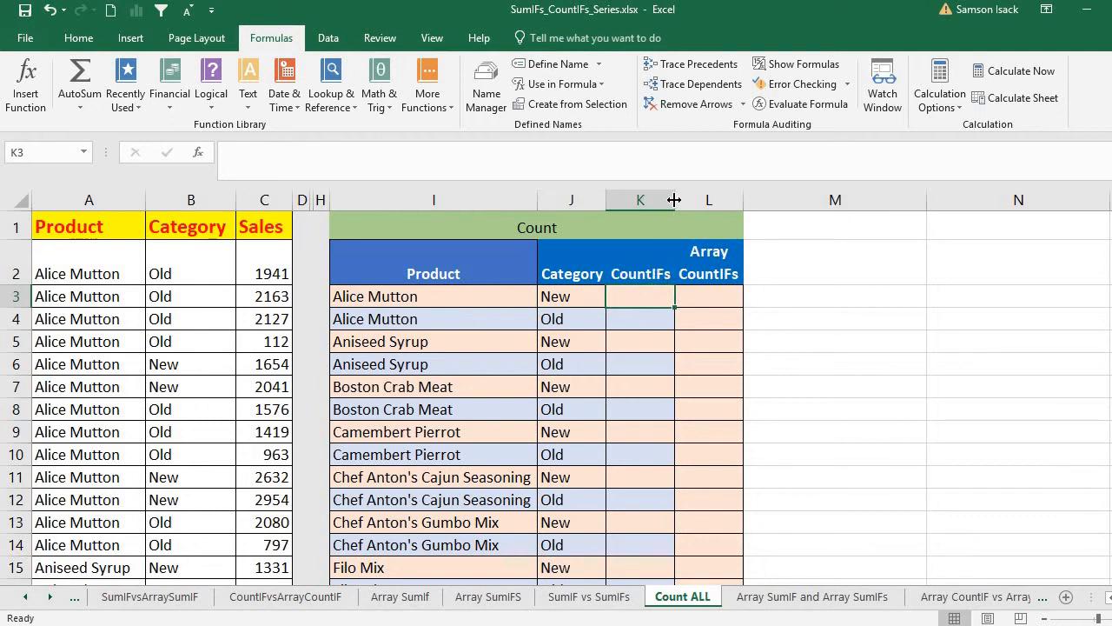
Start a COUNTIFS formula in K3 with Product_List as the first criteria range and I3 as its criterion
double_click(643, 299)
type("=")
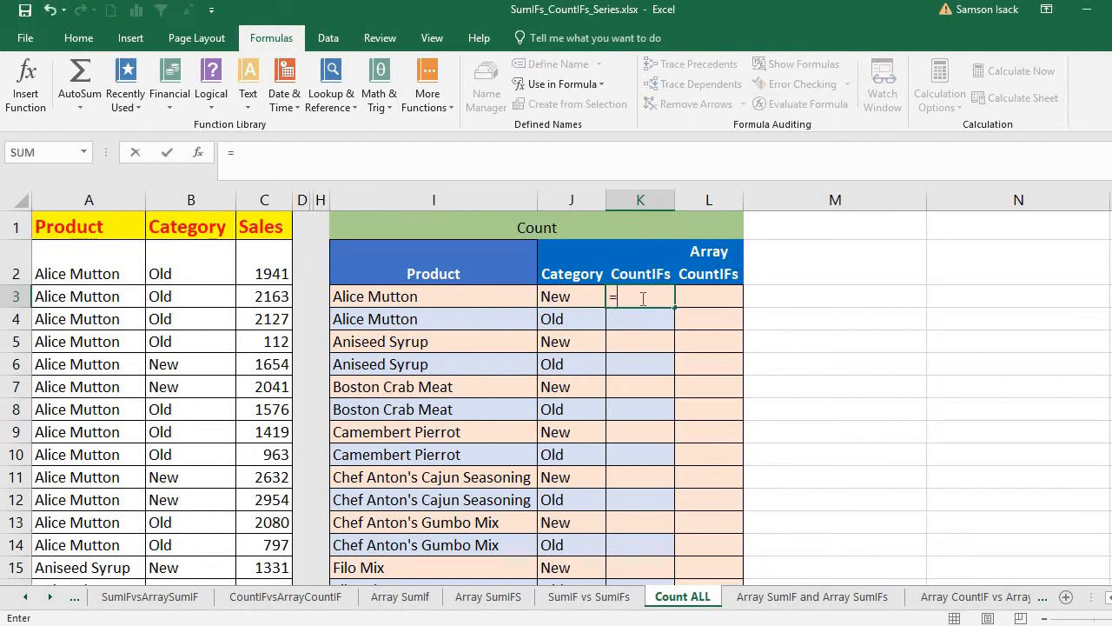
type("c")
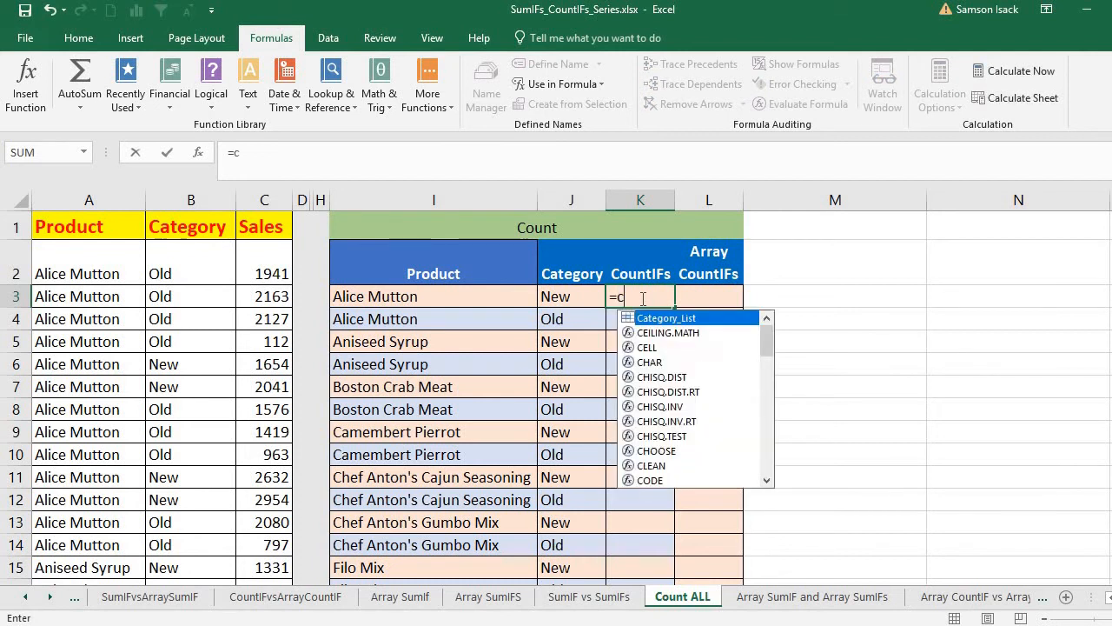
type("OUNT")
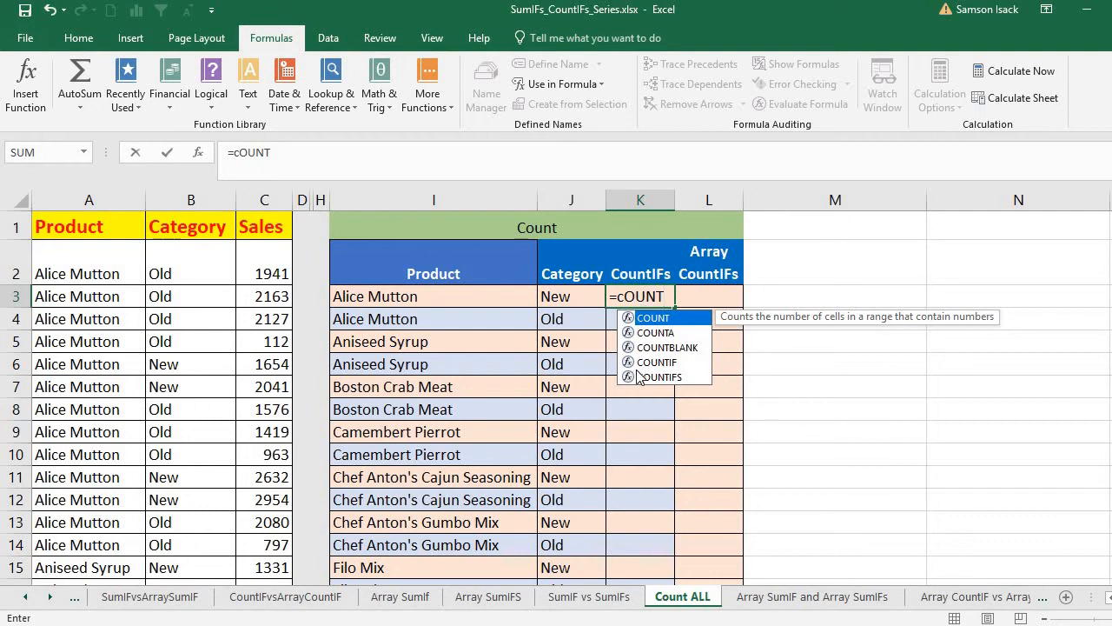
double_click(673, 375)
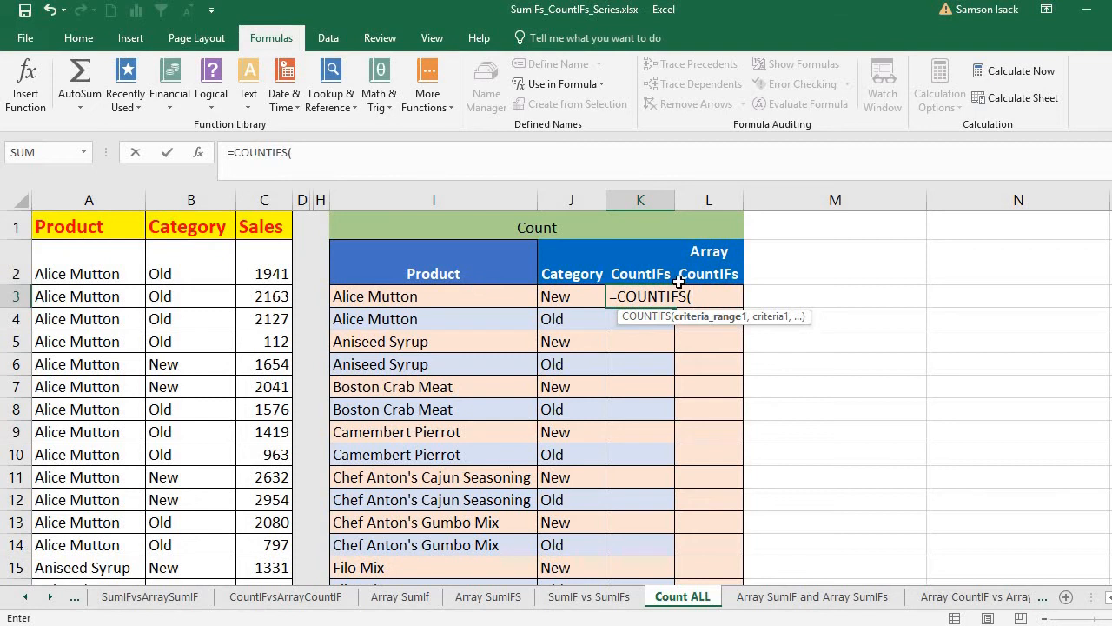
type("Prod")
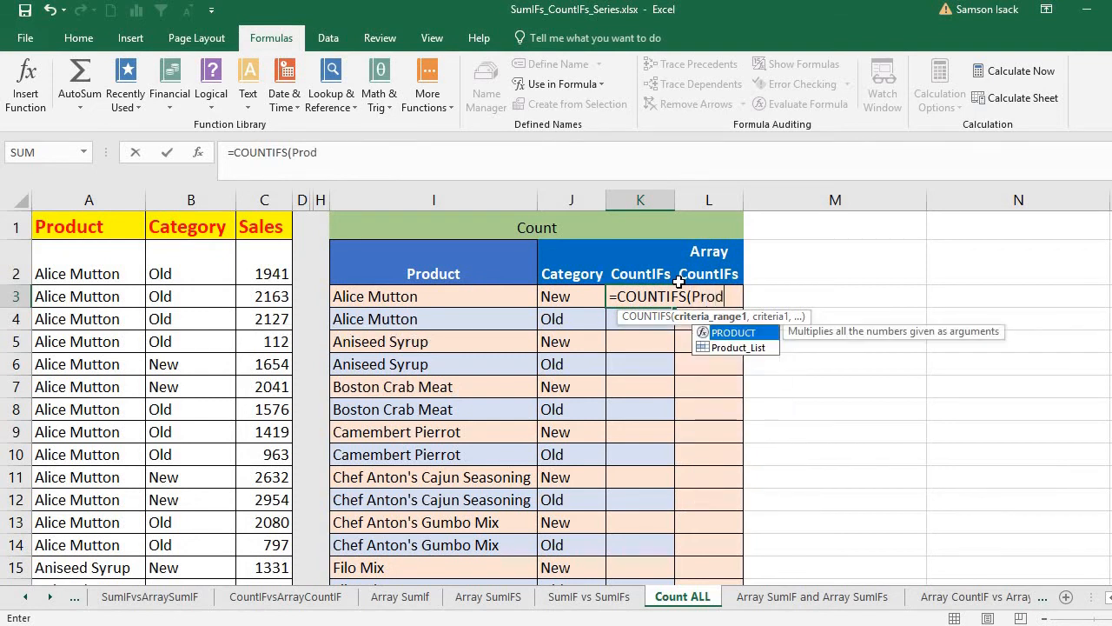
type("uct")
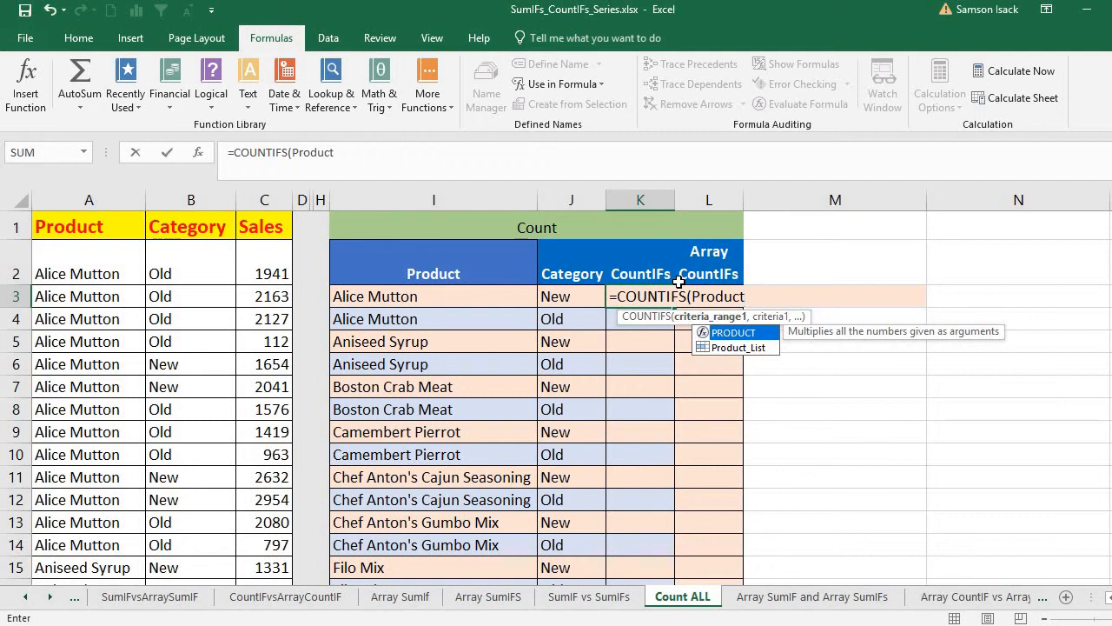
double_click(775, 347)
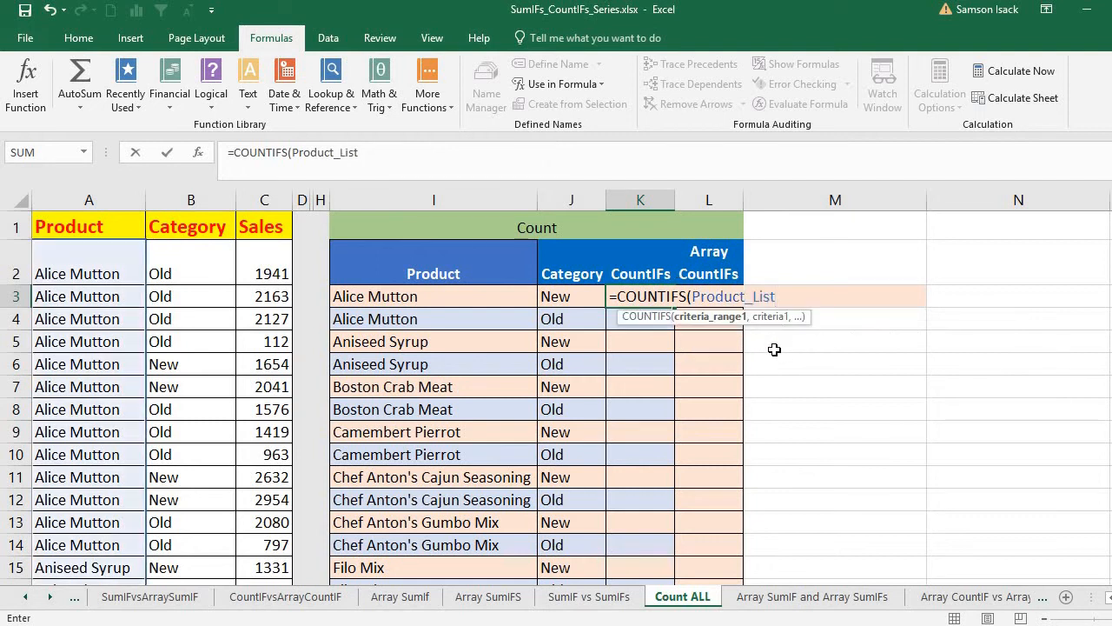
type(",")
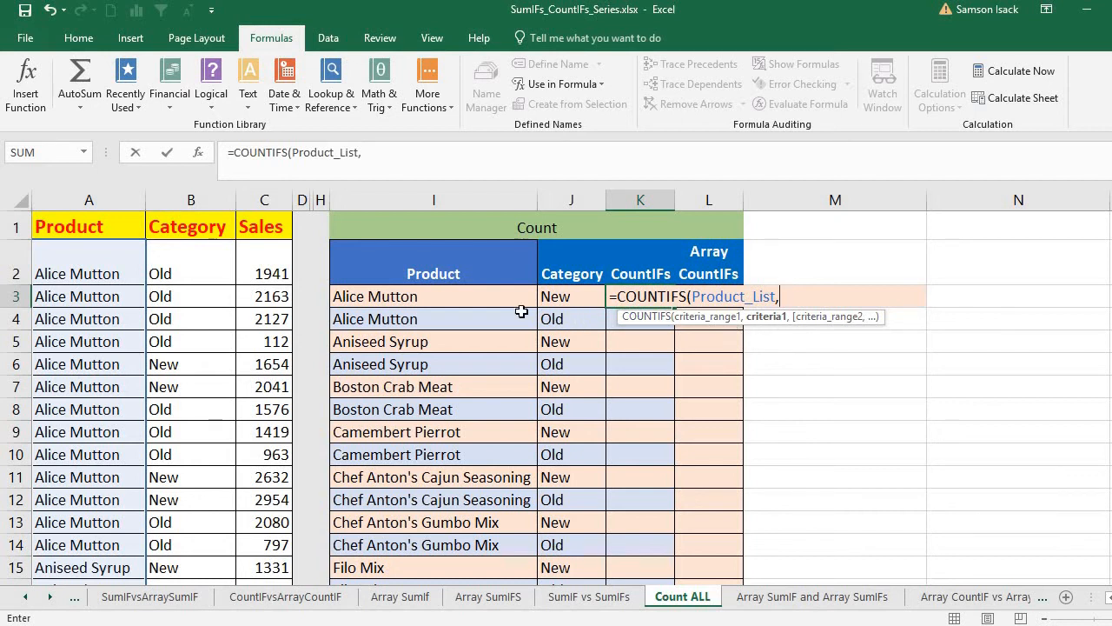
left_click(447, 296)
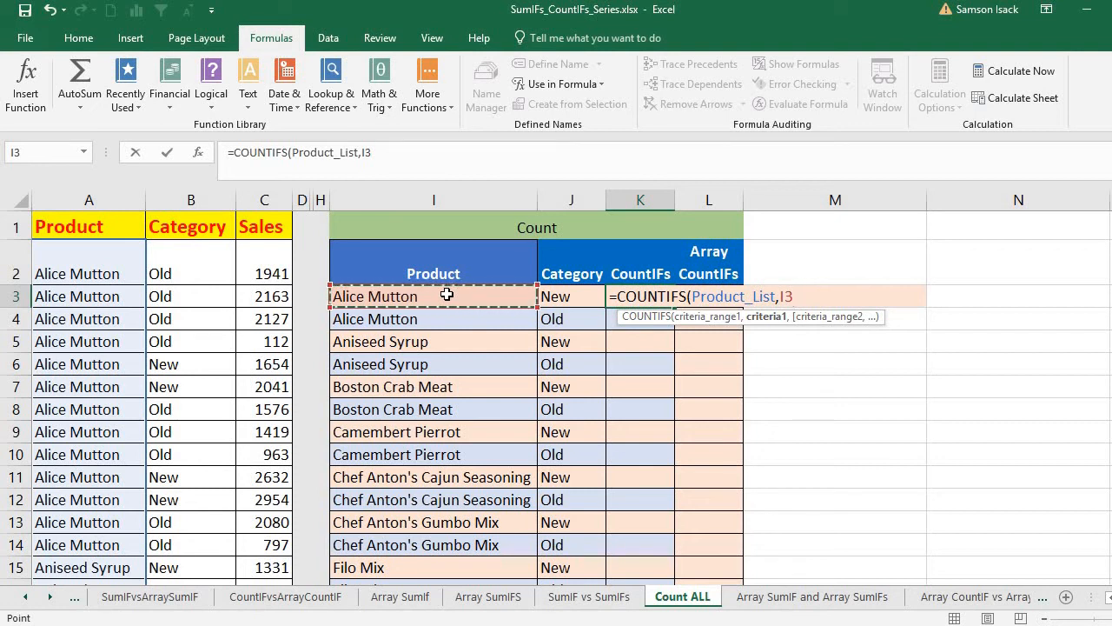
Add Category_List with criterion J3 as the second pair and enter the COUNTIFS formula in K3
type(",")
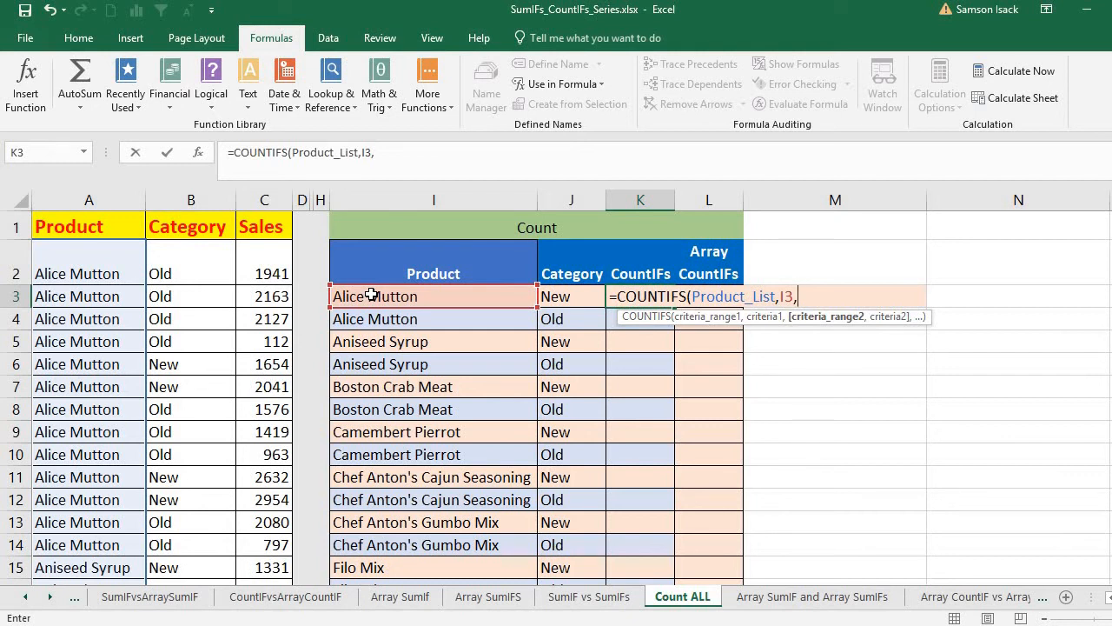
type("Cate")
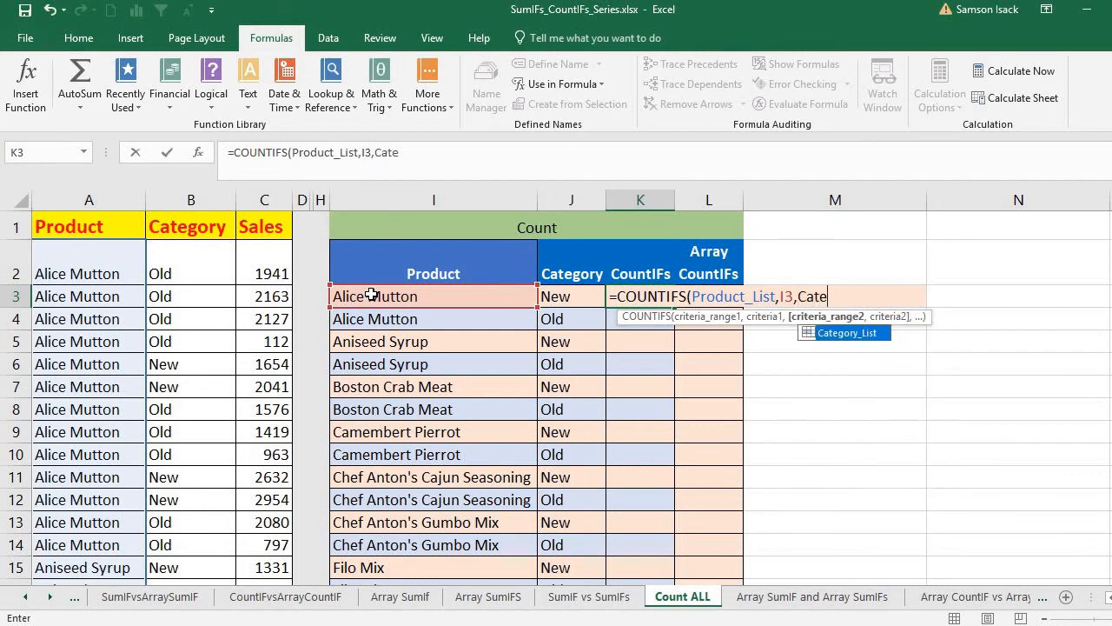
type("gory_L")
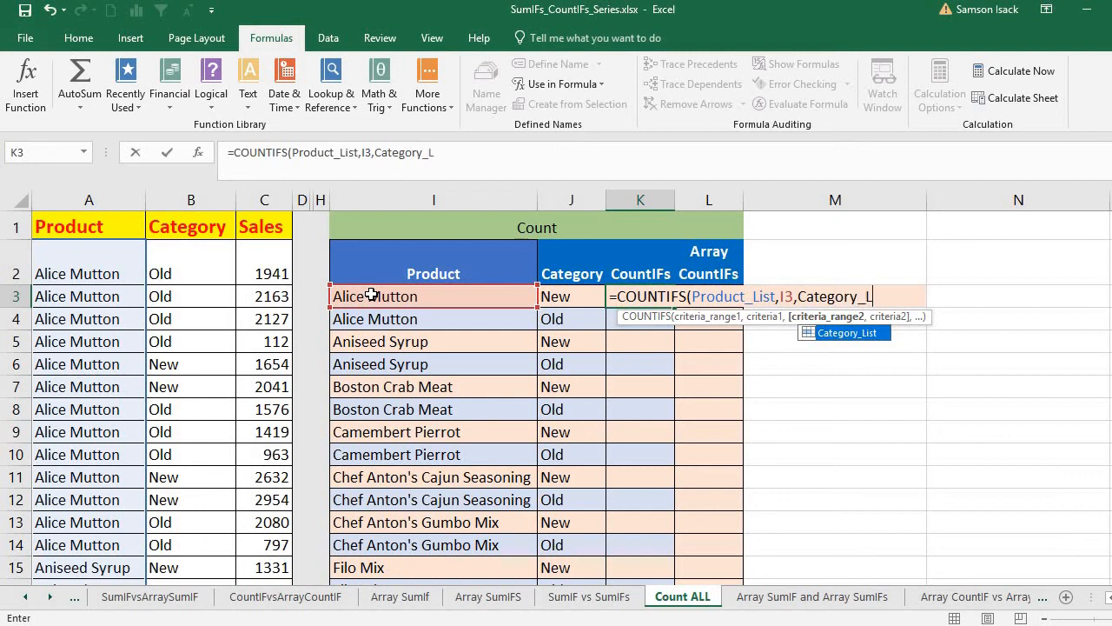
double_click(857, 331)
type(",")
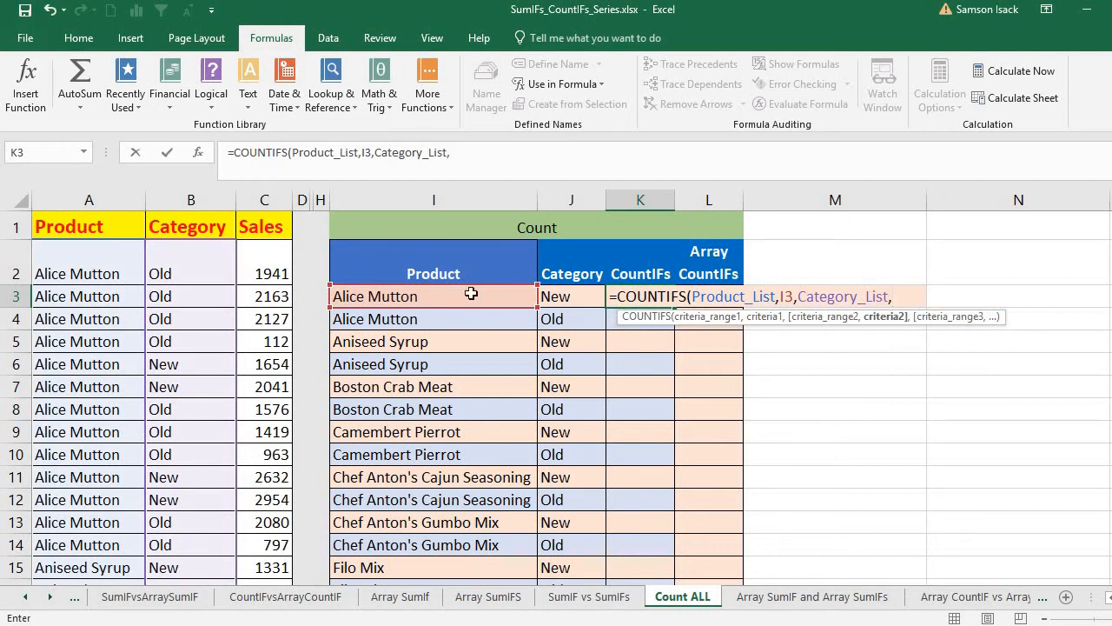
left_click(564, 291)
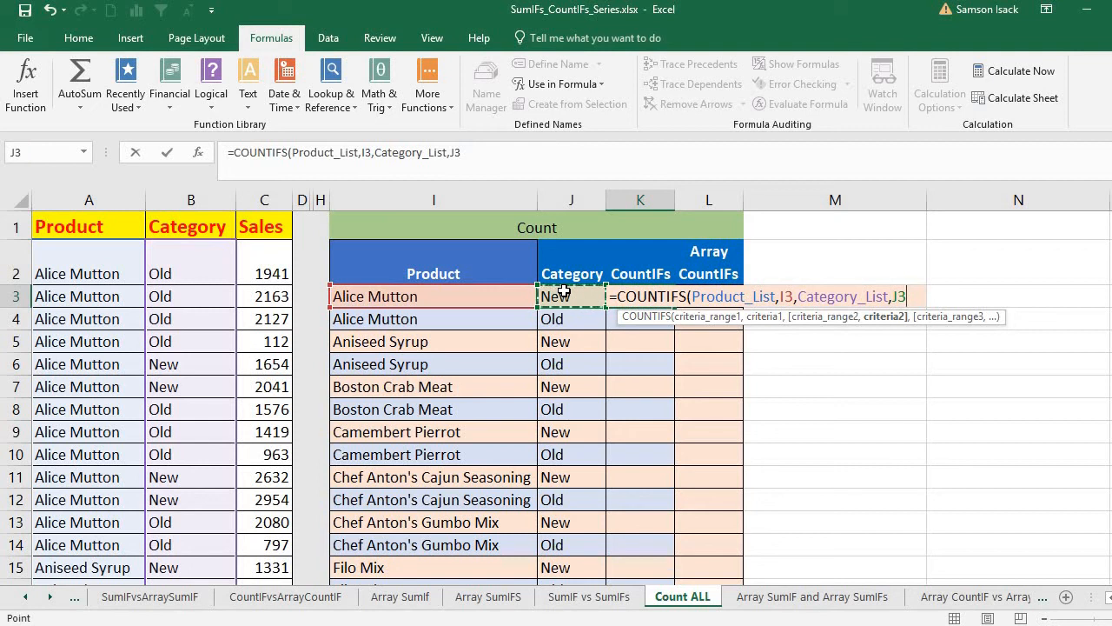
type(")")
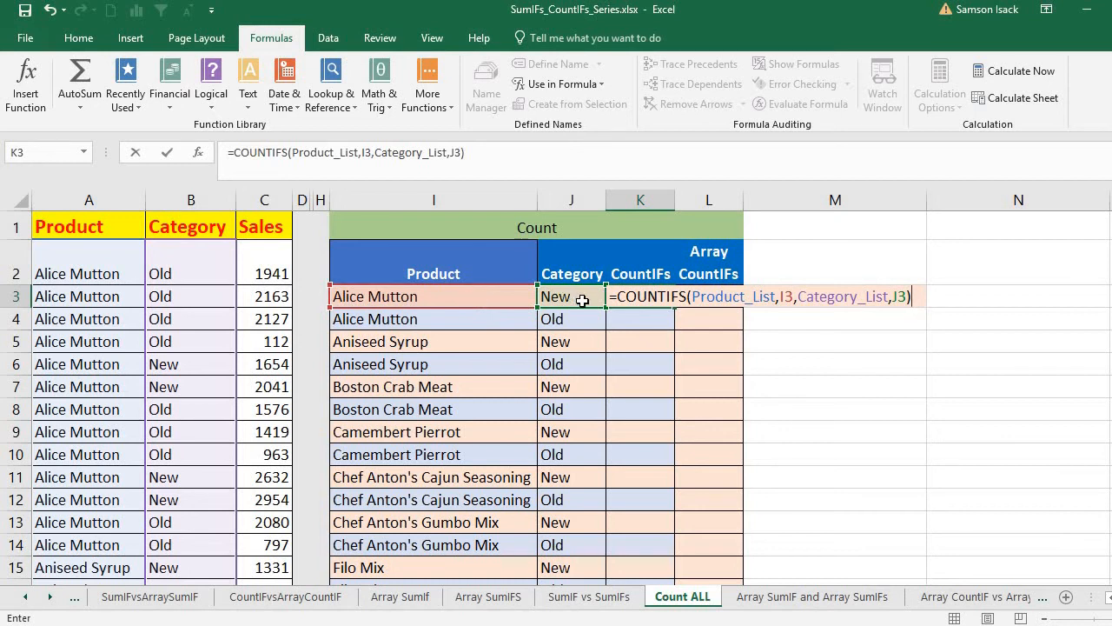
key("Return")
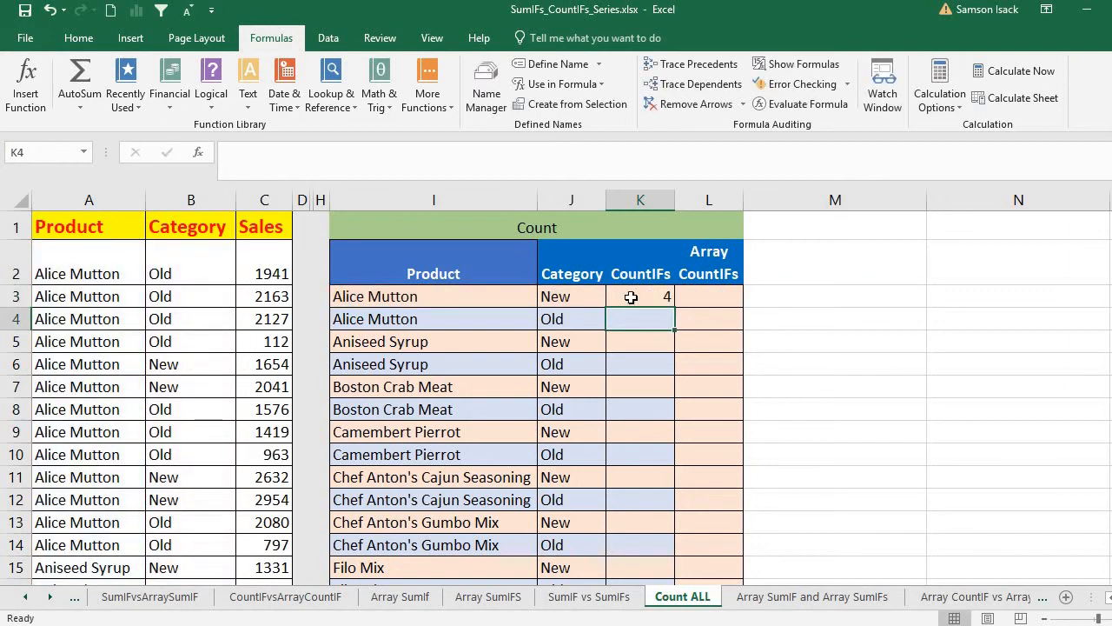
Check the K3 count against the New Alice Mutton source rows in A6:B7 and A11:B12
left_click(631, 297)
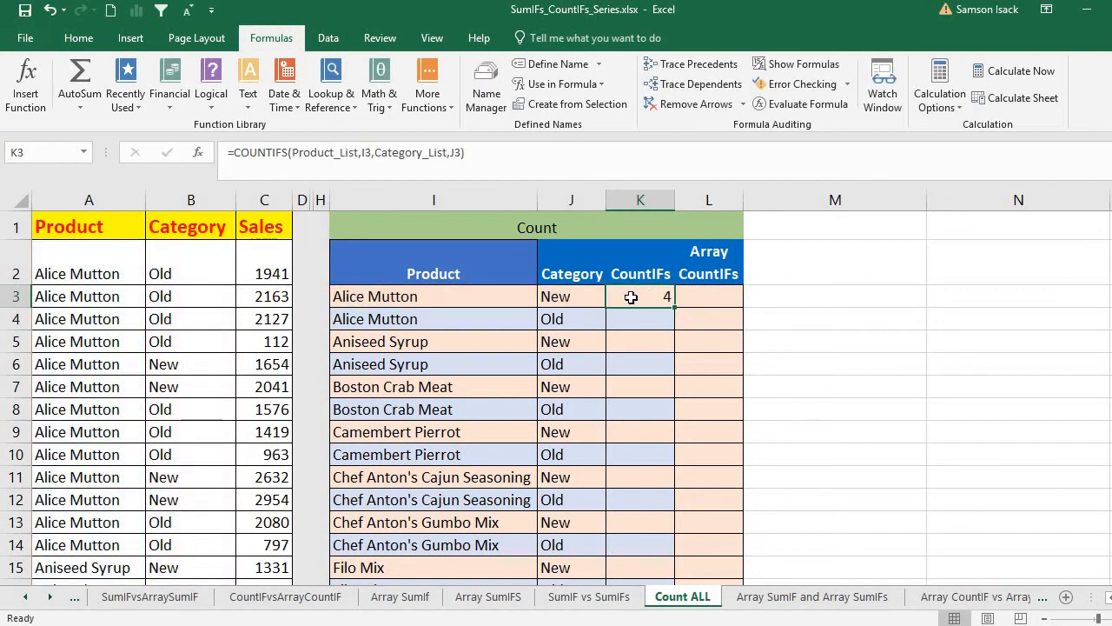
left_click(577, 298)
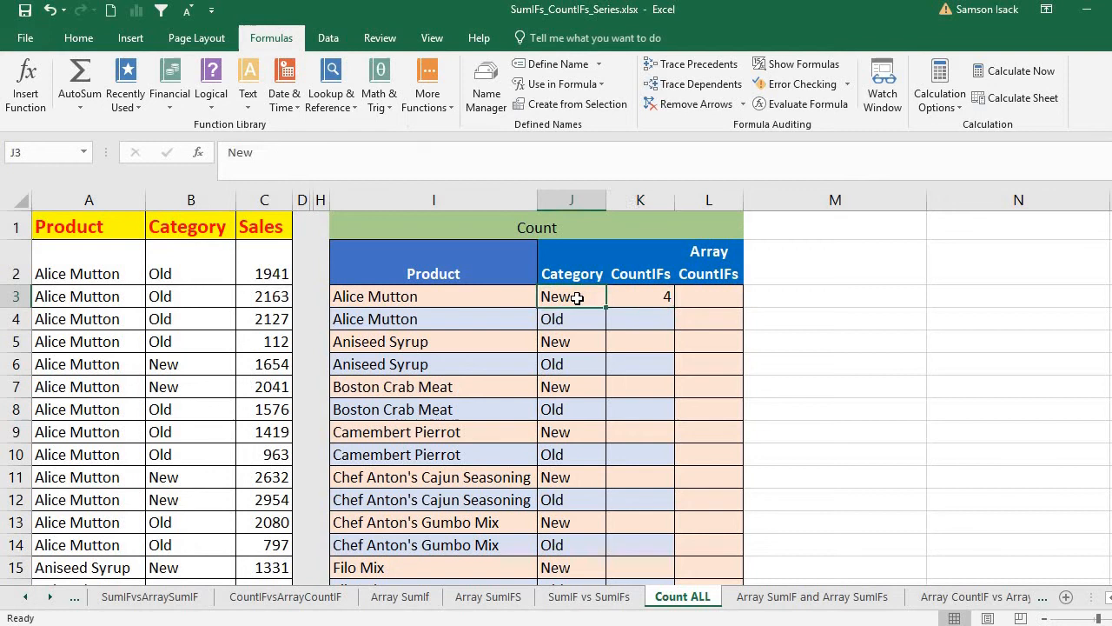
left_click(626, 294)
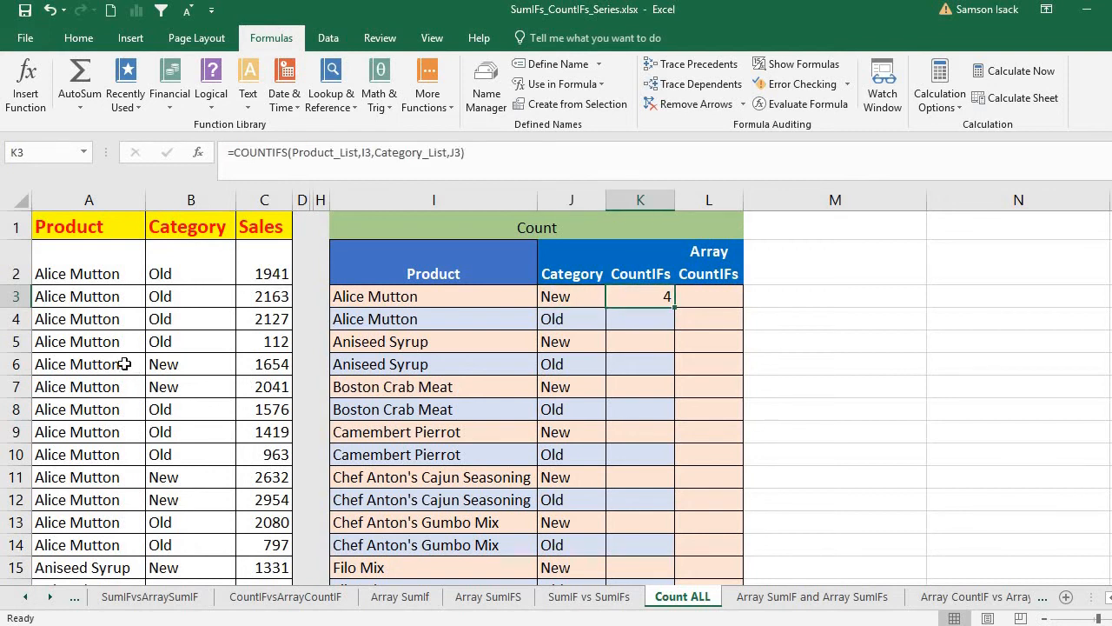
left_click_drag(124, 364, 210, 384)
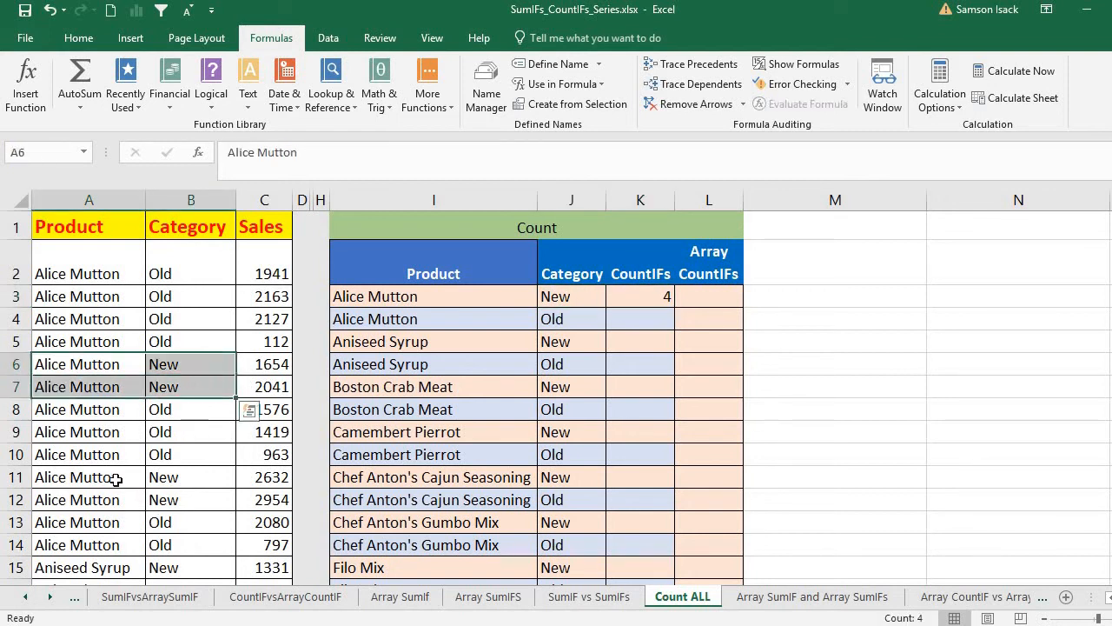
left_click_drag(125, 481, 207, 551)
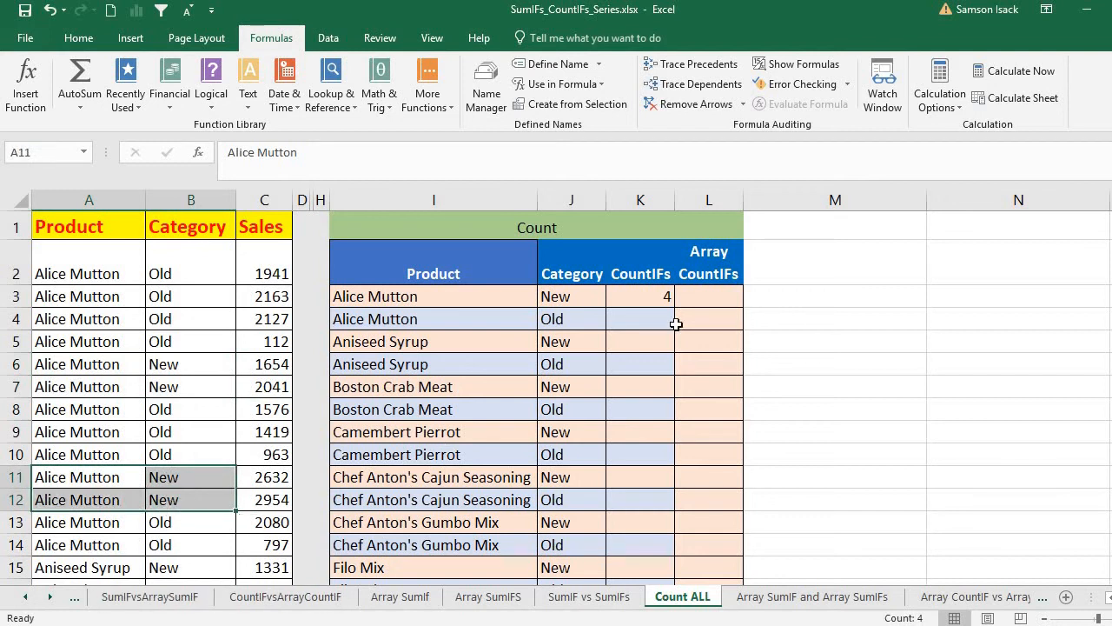
Copy the COUNTIFS formula from K3 down to K4
left_click(665, 296)
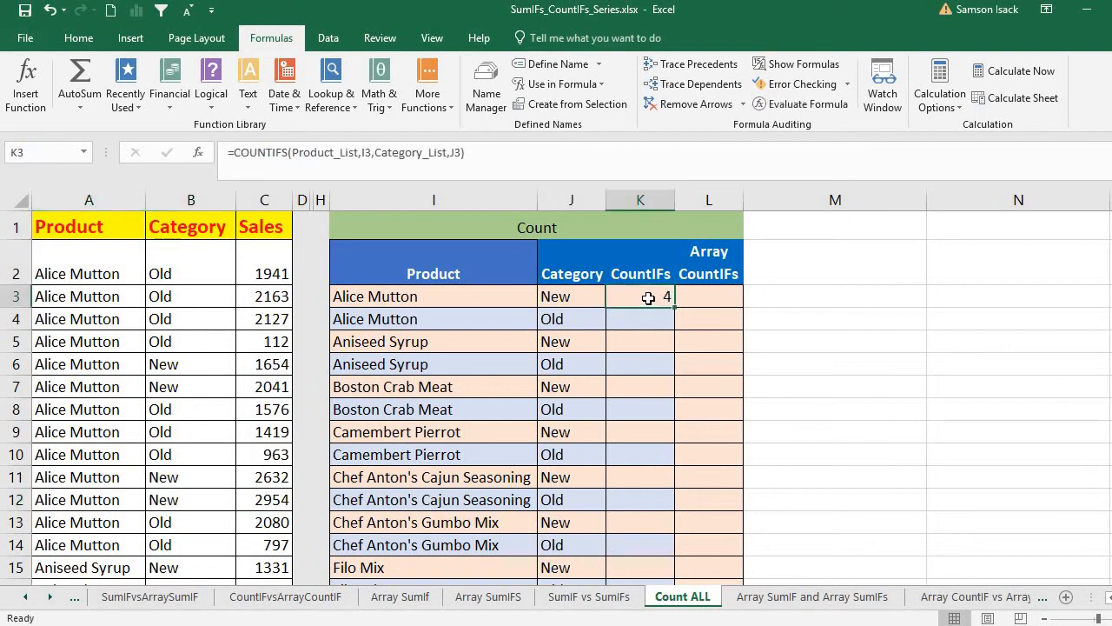
left_click_drag(672, 306, 671, 327)
left_click(663, 319)
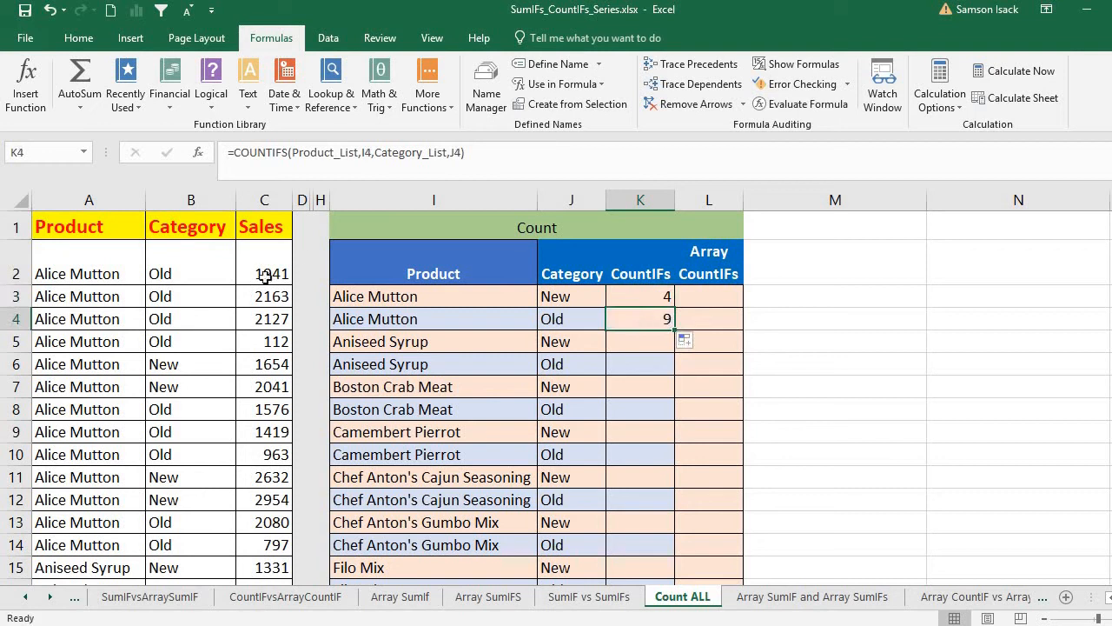
Examine the COUNTIFS formula in K4 and its product and category criteria in I4 and J4
left_click(418, 318)
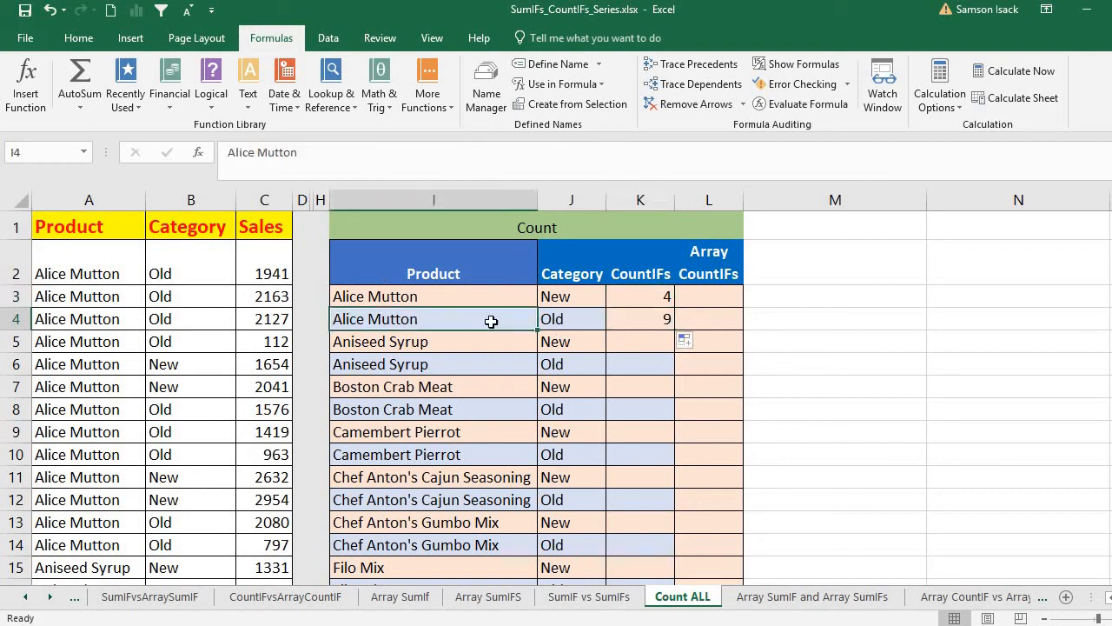
left_click(572, 319)
left_click(653, 316)
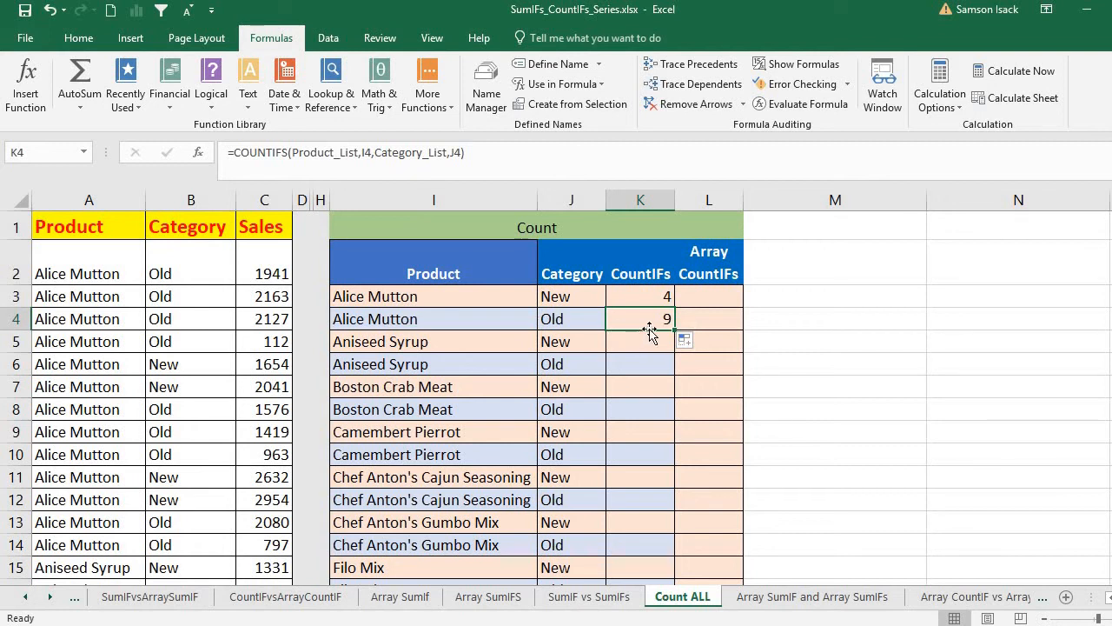
left_click(454, 151)
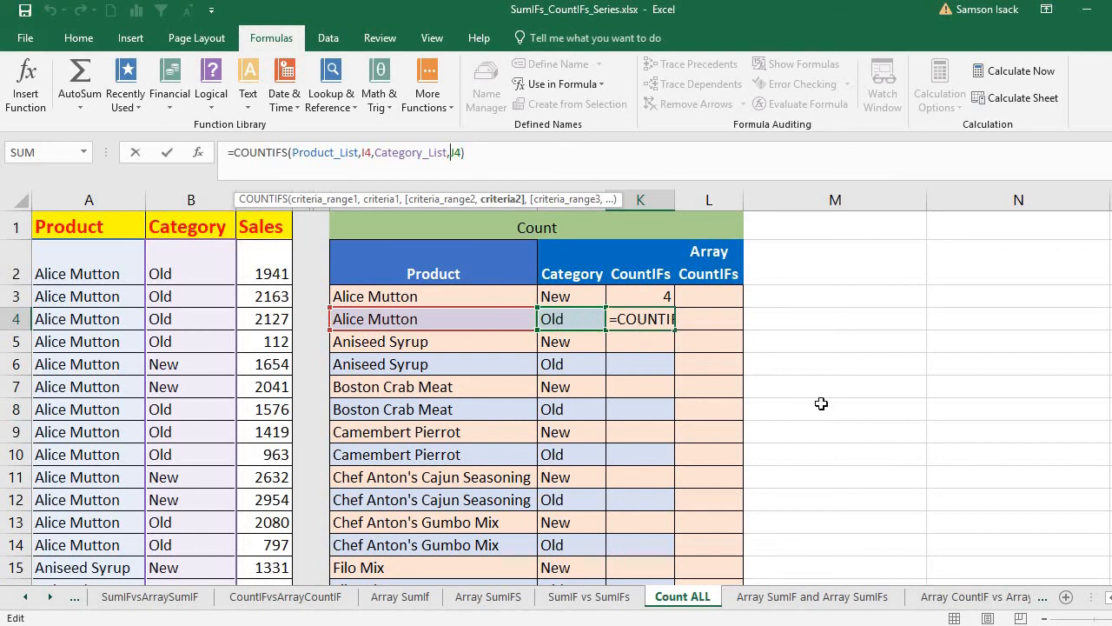
key("Return")
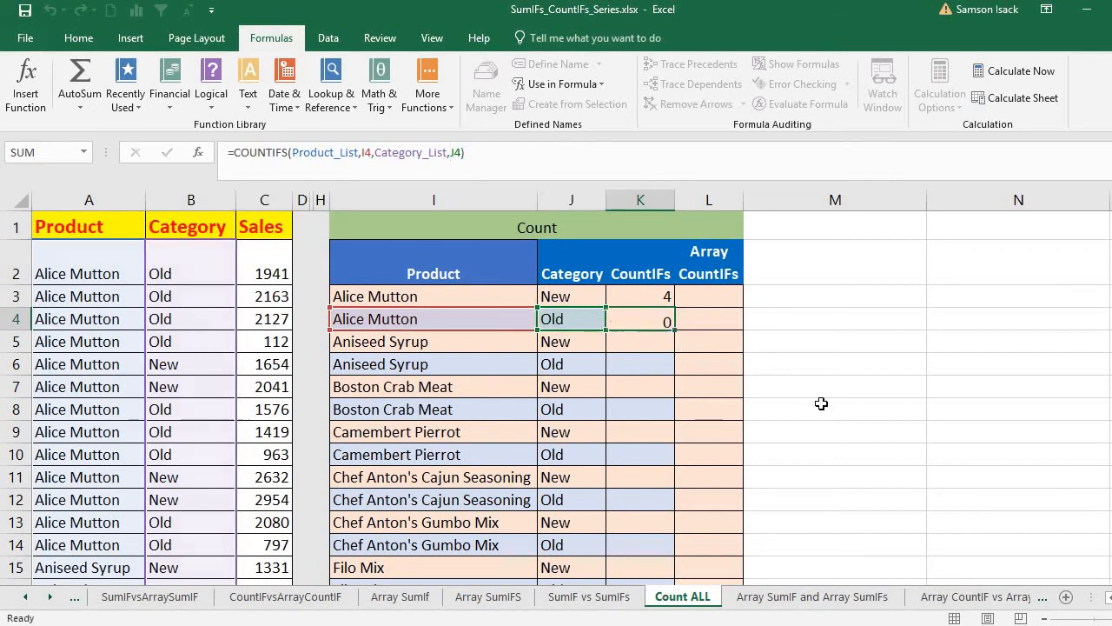
left_click(648, 320)
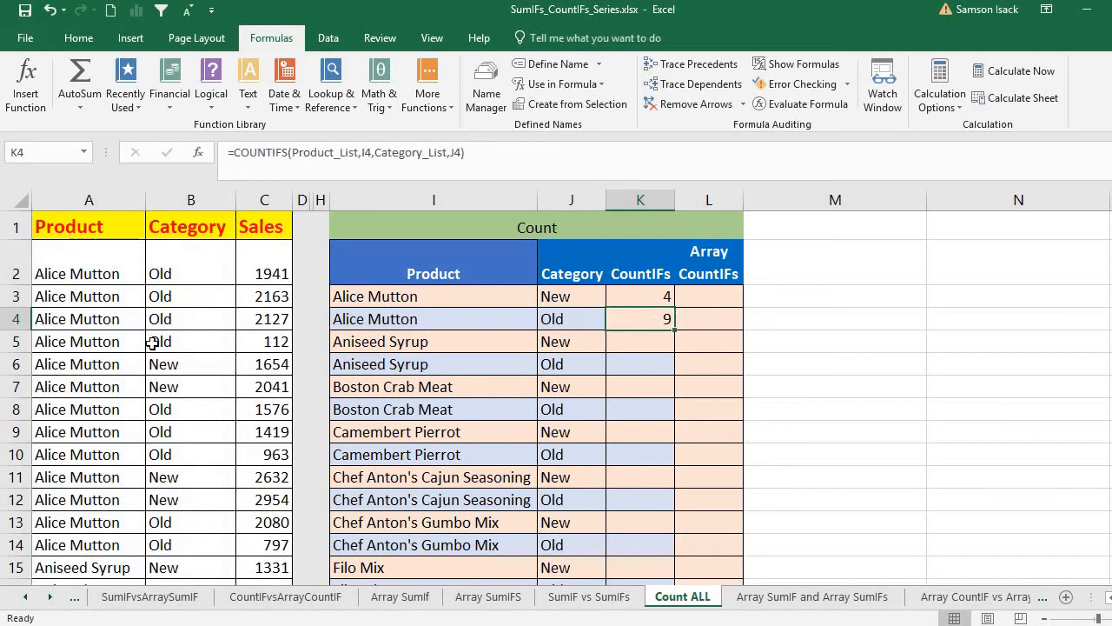
Check the K4 count against the Old Alice Mutton source rows in A2:B5, A8:B10 and A13:B14
left_click_drag(92, 269, 176, 346)
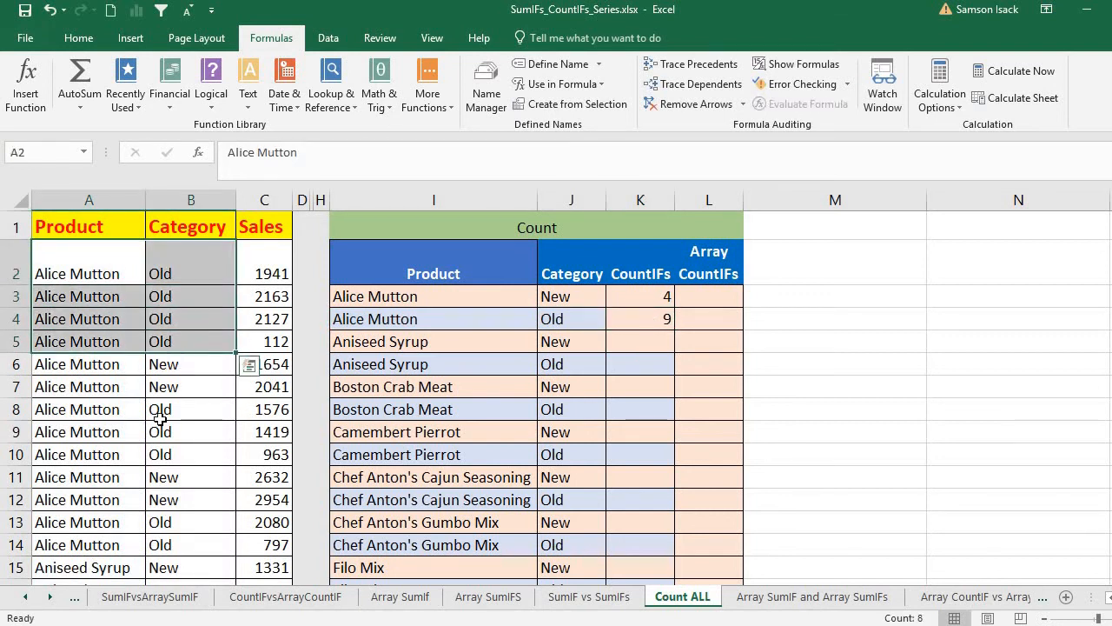
left_click_drag(131, 411, 193, 453)
left_click_drag(124, 522, 199, 524)
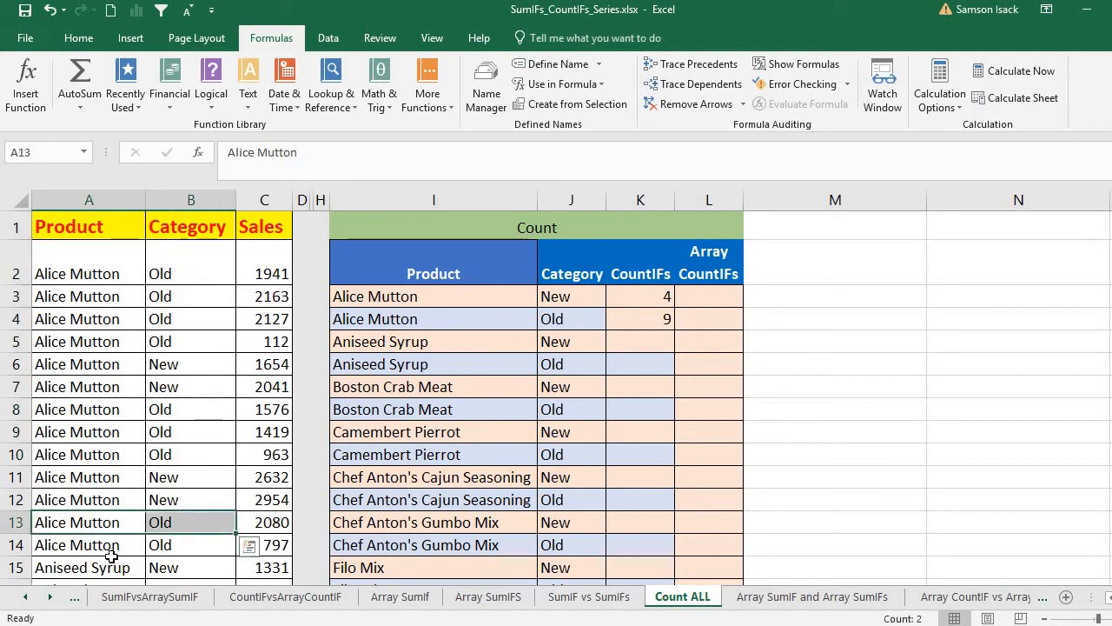
left_click_drag(112, 559, 134, 522)
left_click(192, 547)
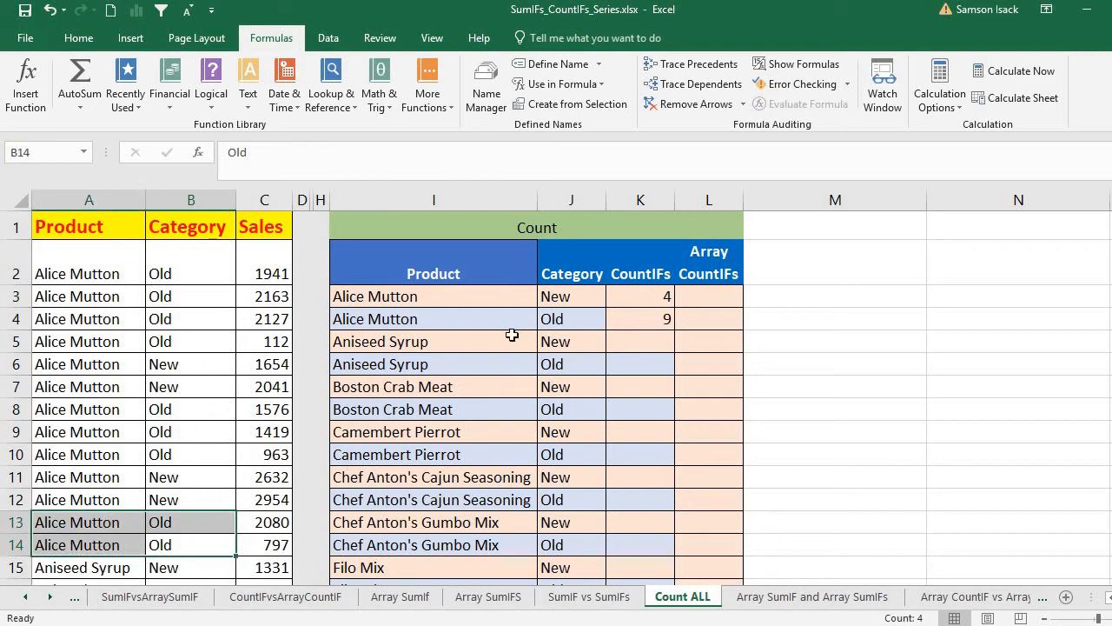
Fill the COUNTIFS formulas in K3:K4 down the rest of the CountIFs column and review the filled rows
left_click_drag(632, 294, 648, 322)
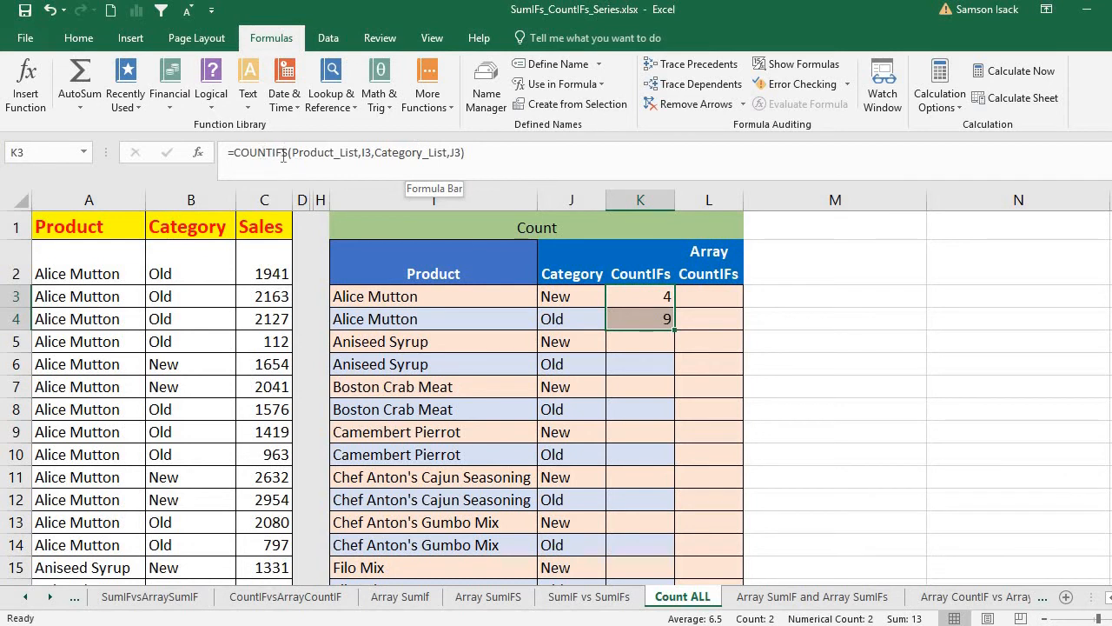
double_click(676, 329)
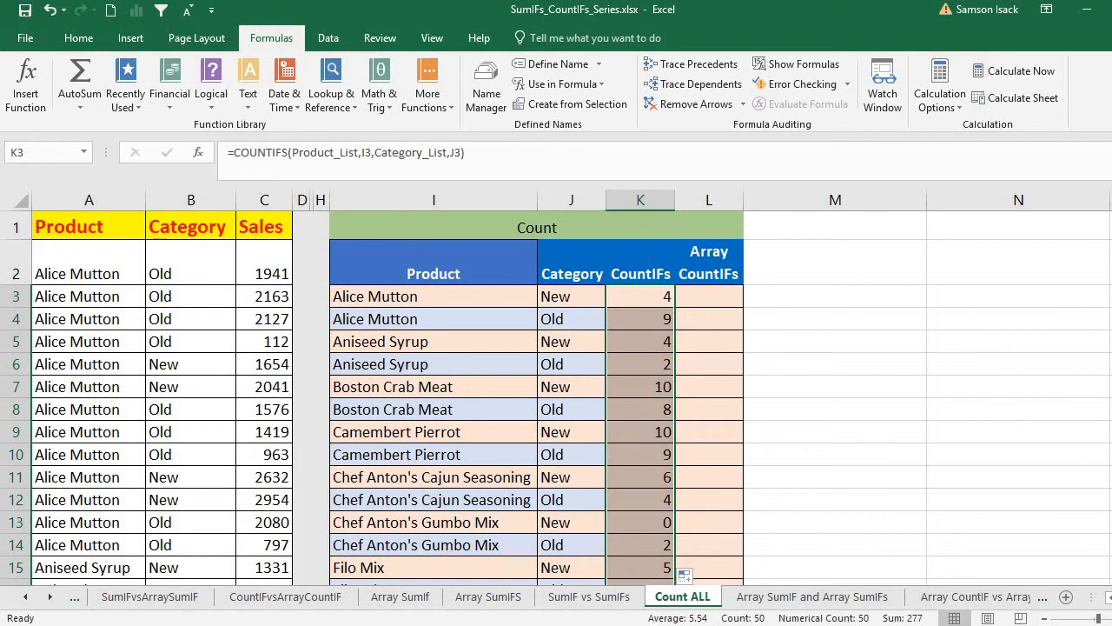
scroll(556, 392, "down", 10)
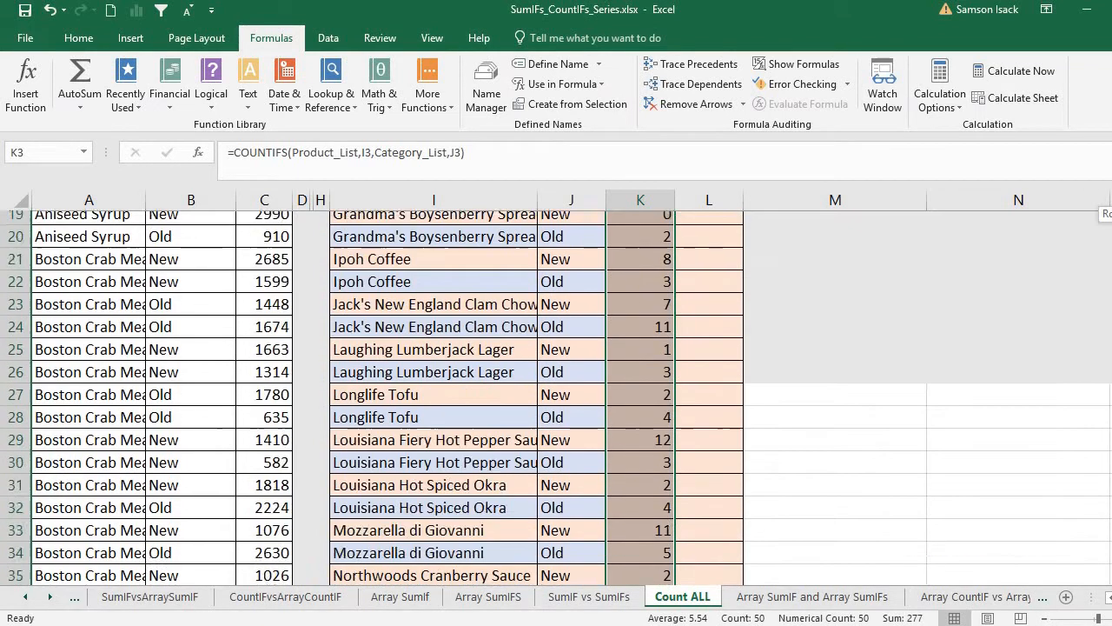
left_click_drag(1111, 241, 1111, 217)
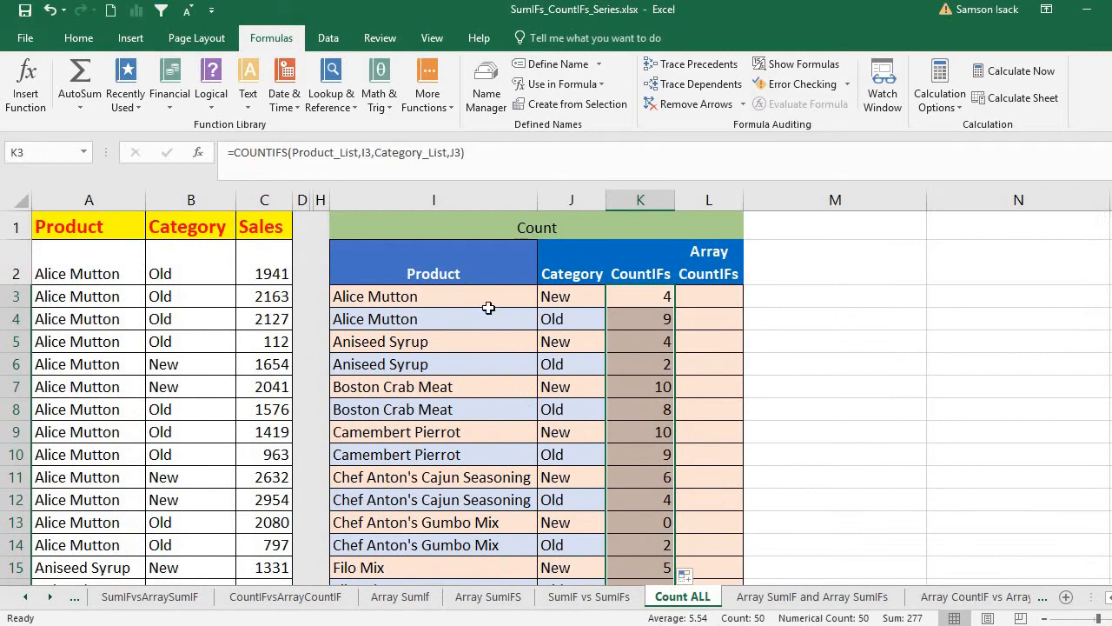
Review the product criteria in I3:I12 and the New and Old category criteria in J3:J4
left_click_drag(495, 296, 497, 513)
left_click_drag(568, 297, 571, 320)
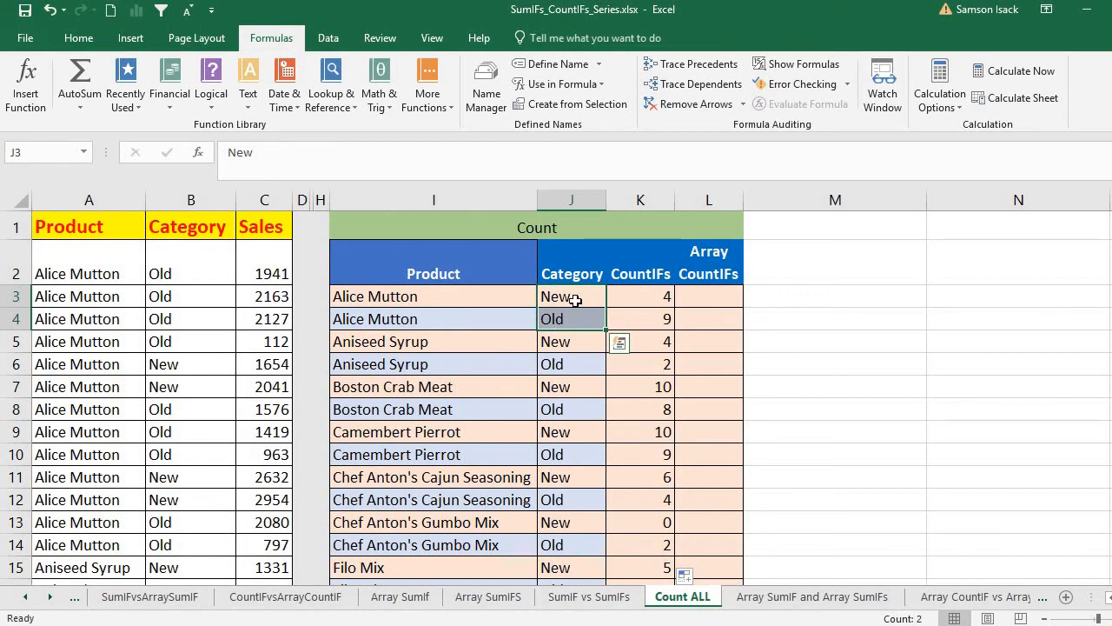
left_click_drag(427, 310, 503, 504)
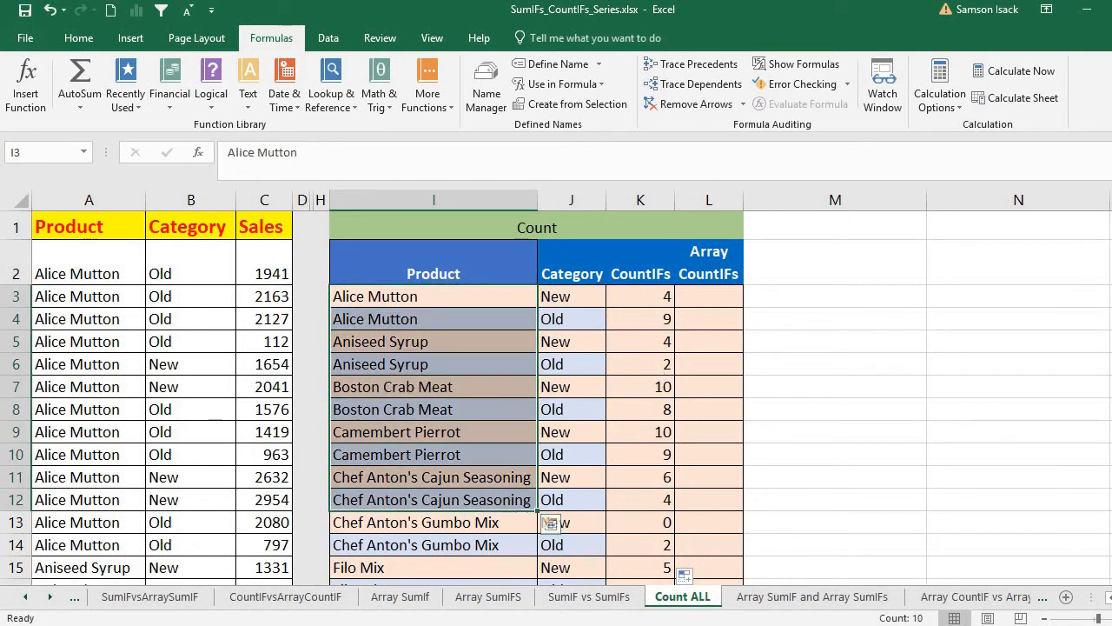
Total the CountIFs column in K53 with =SUM(K3:K52) and check the result cell
scroll(811, 346, "down", 15)
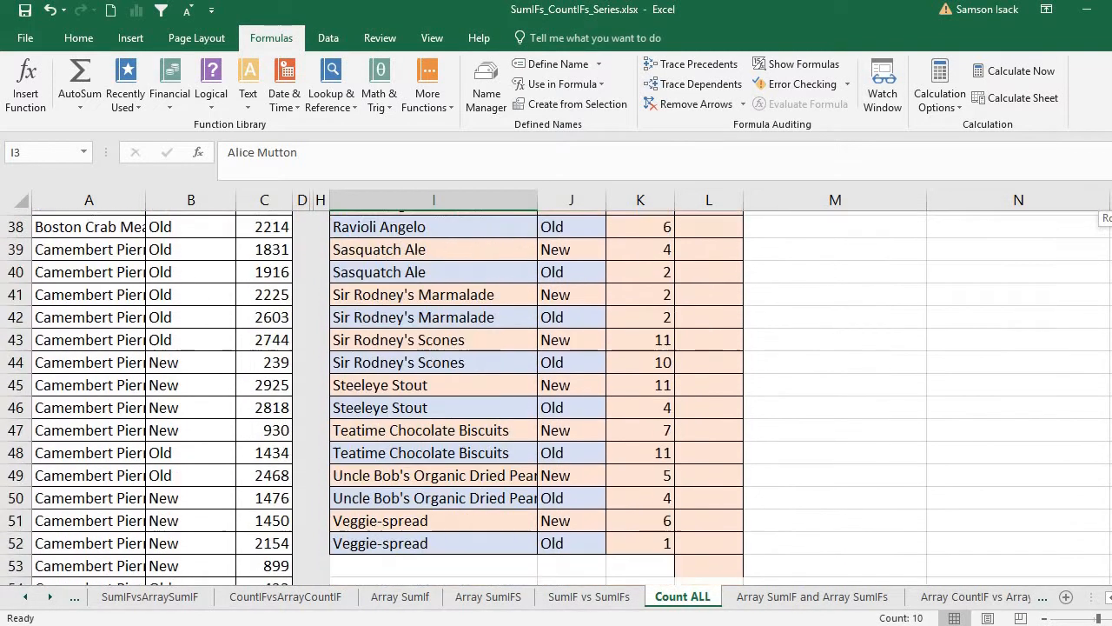
left_click(648, 376)
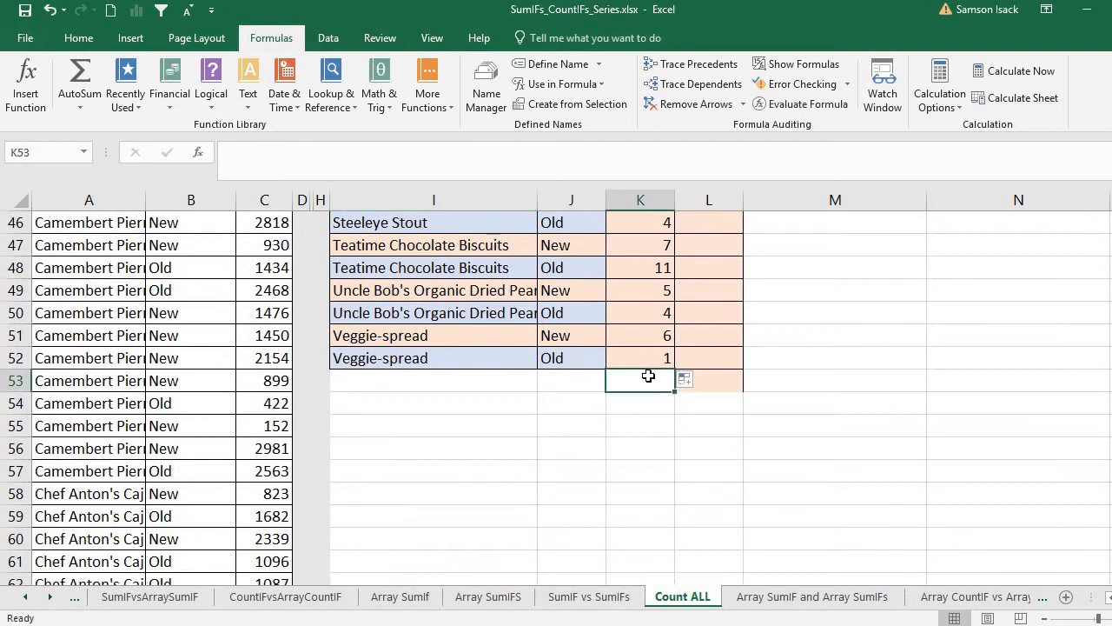
type("=s")
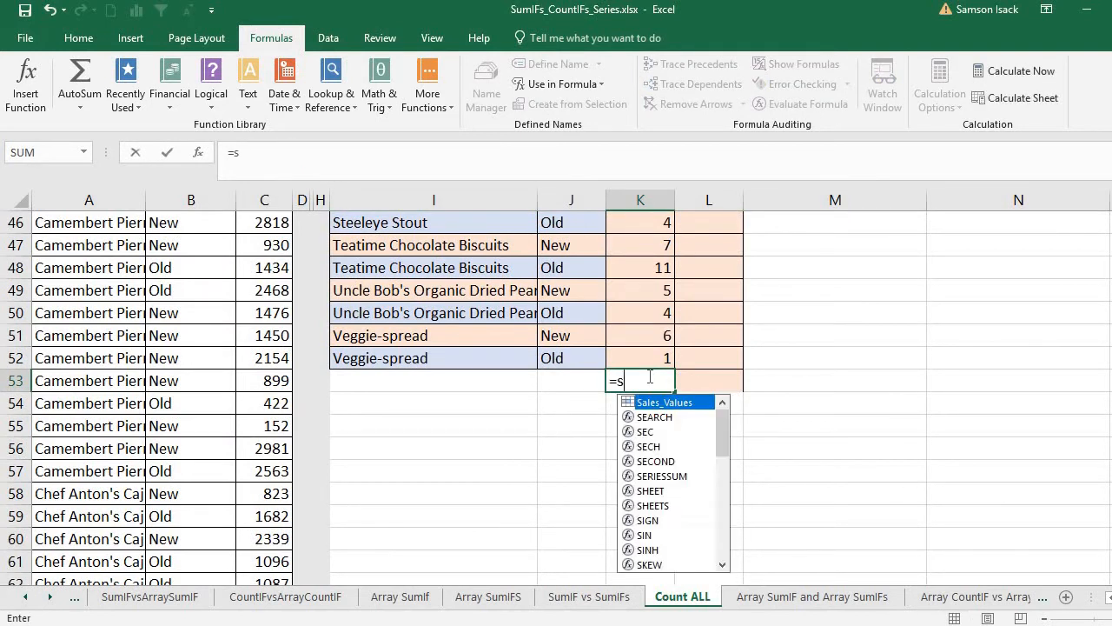
type("um")
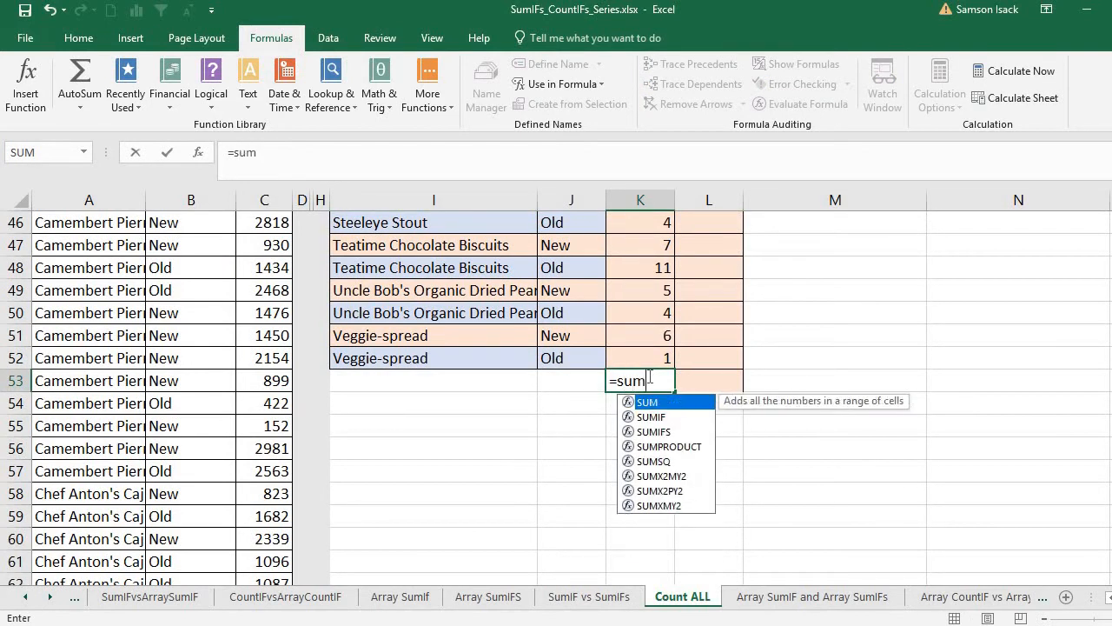
type("(")
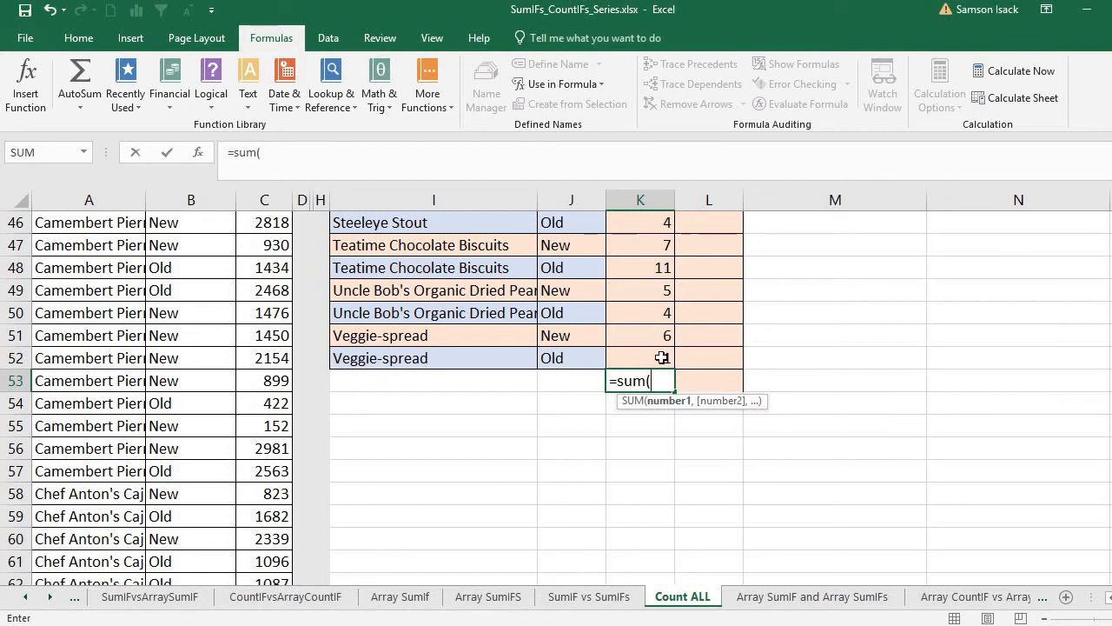
left_click_drag(662, 356, 620, 305)
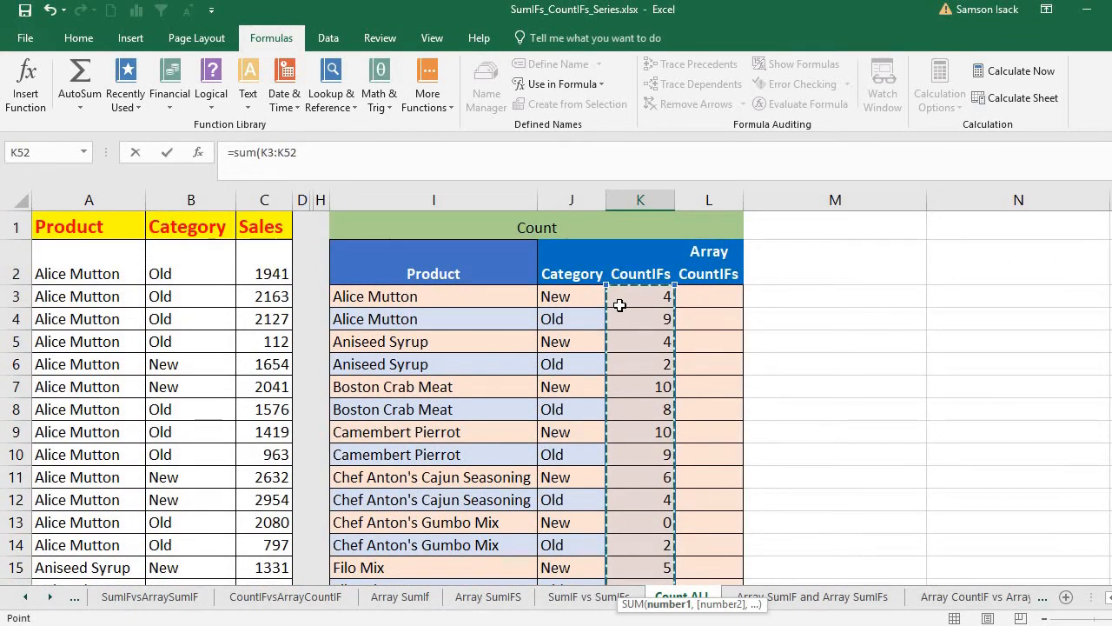
type(")")
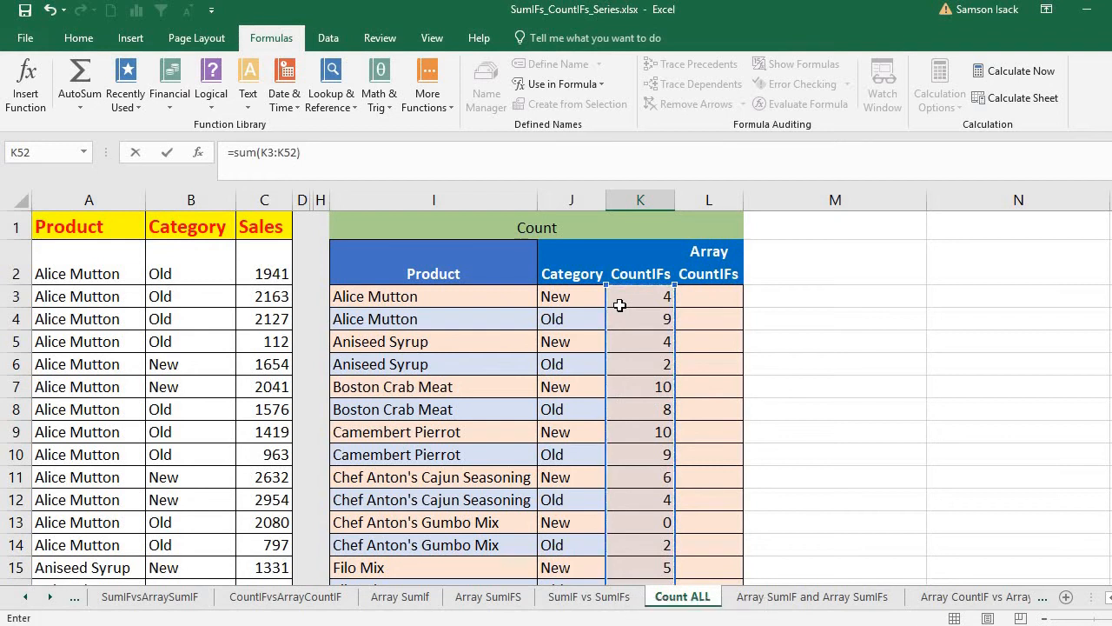
key("Return")
left_click(653, 541)
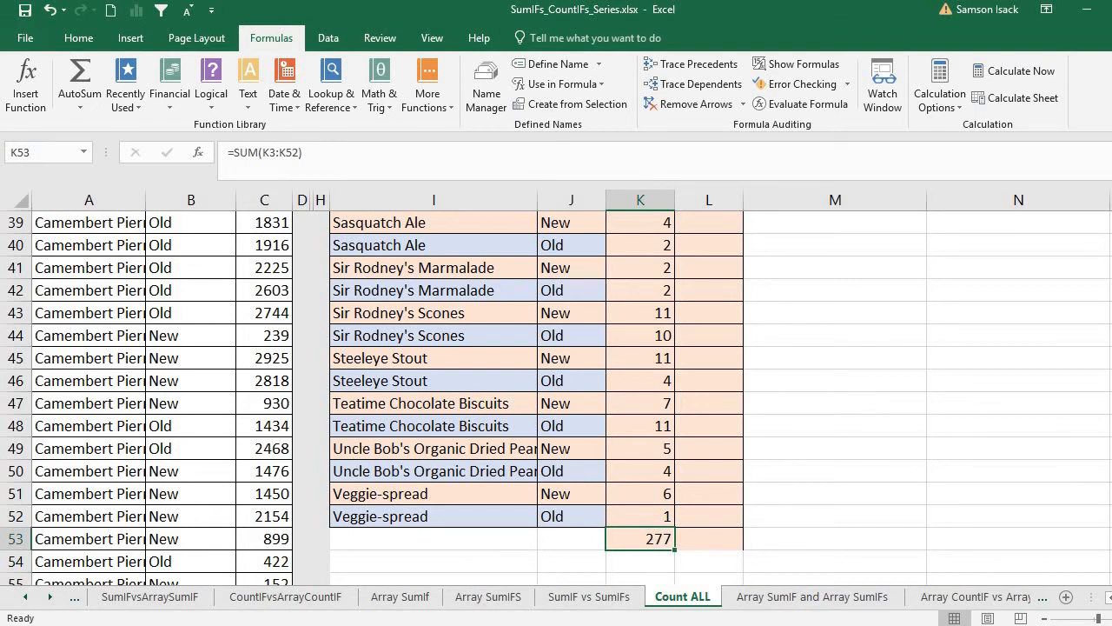
Unhide the columns between D and H to bring back the CountIF table
scroll(556, 280, "up", 13)
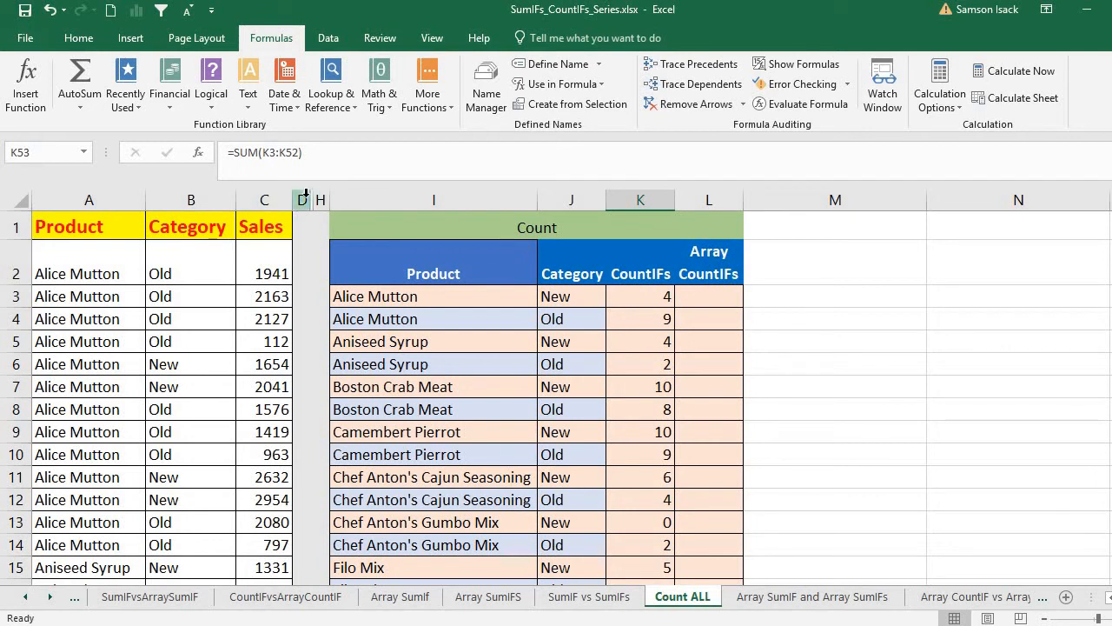
left_click_drag(306, 193, 320, 198)
right_click(314, 236)
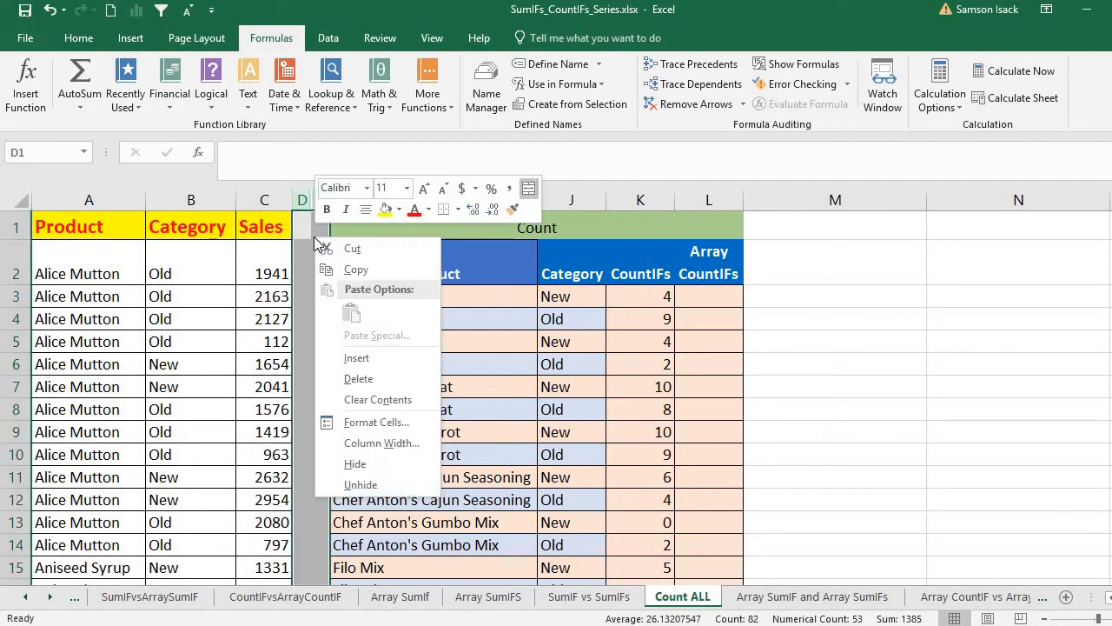
left_click(361, 484)
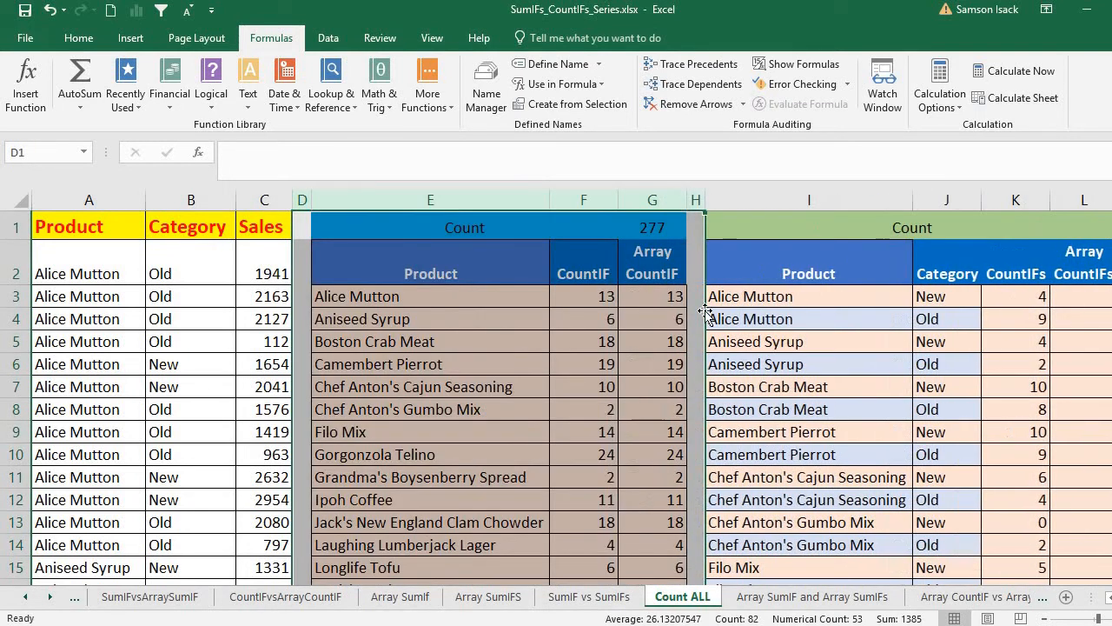
Compare the Alice Mutton counts in F3 and G3 with the combined New and Old counts in K3:K4
left_click(628, 295)
left_click(405, 295)
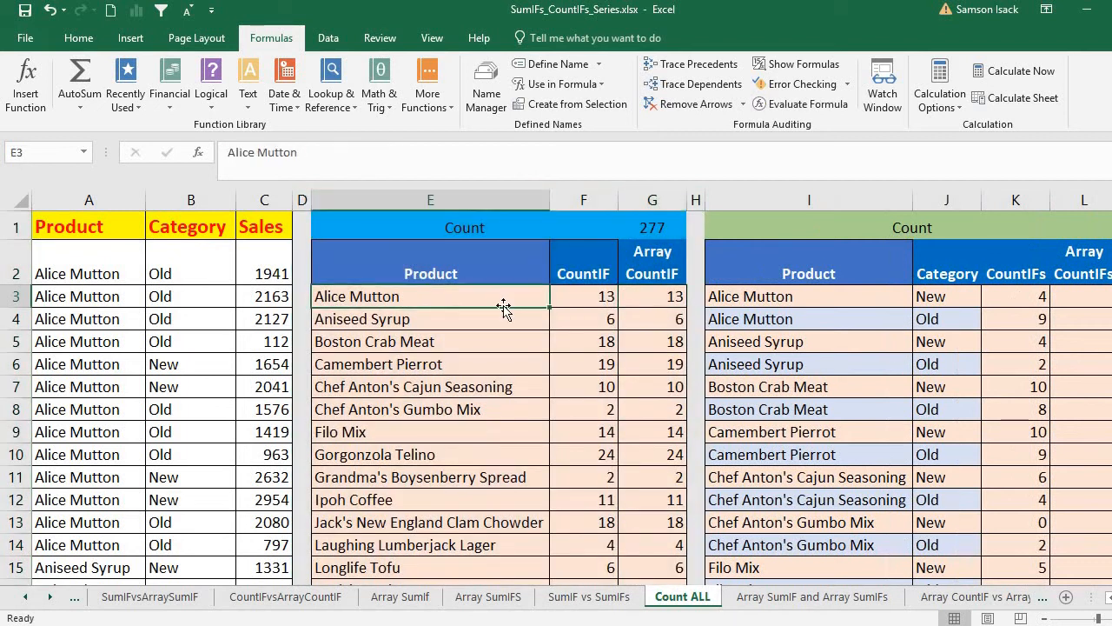
left_click(600, 296)
left_click(653, 296)
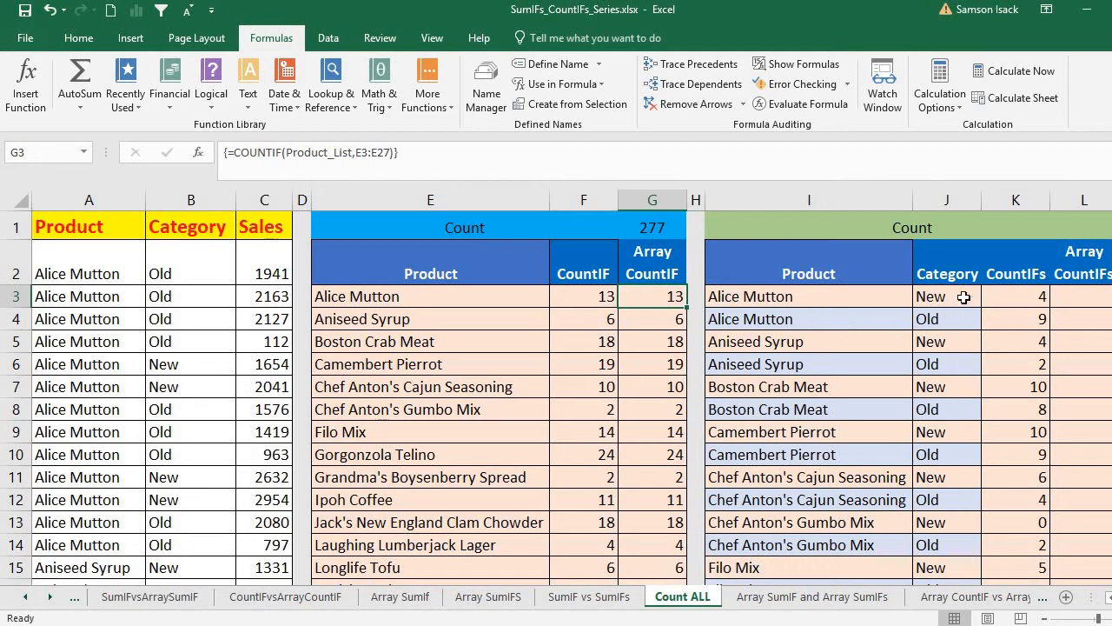
left_click_drag(1027, 297, 1027, 319)
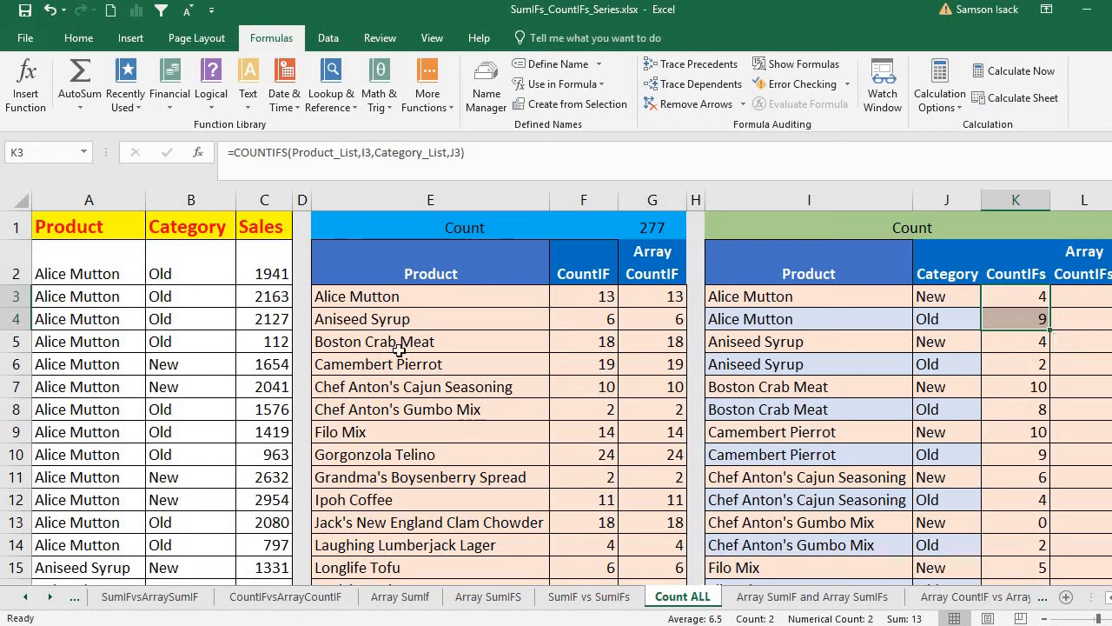
Compare the Aniseed Syrup count in F4 with its New and Old counts in I5:K6
left_click(456, 321)
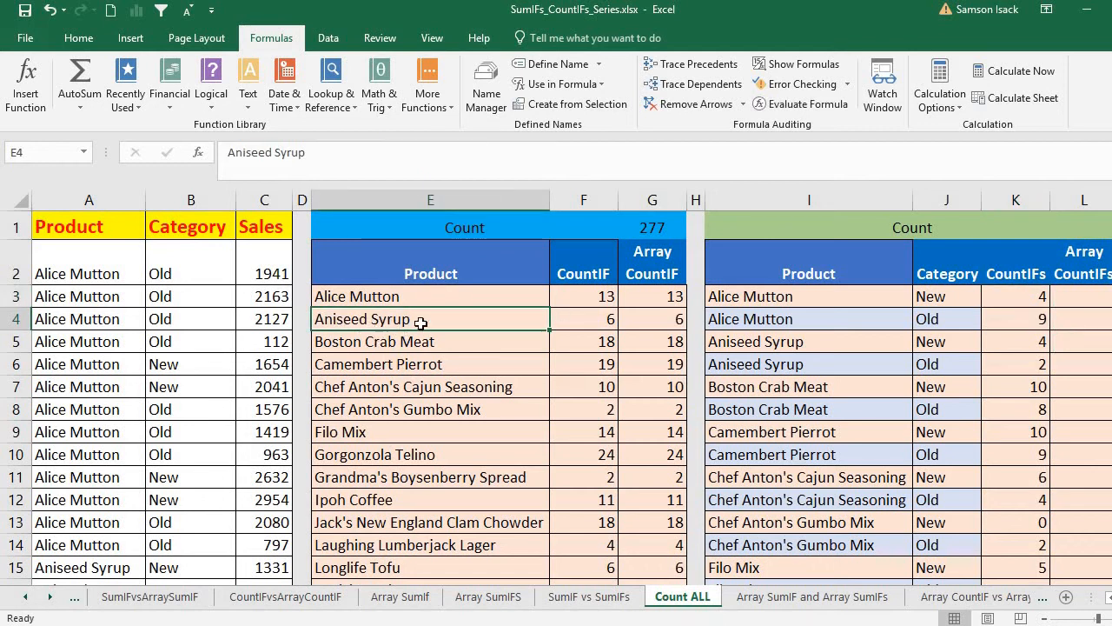
left_click(589, 320)
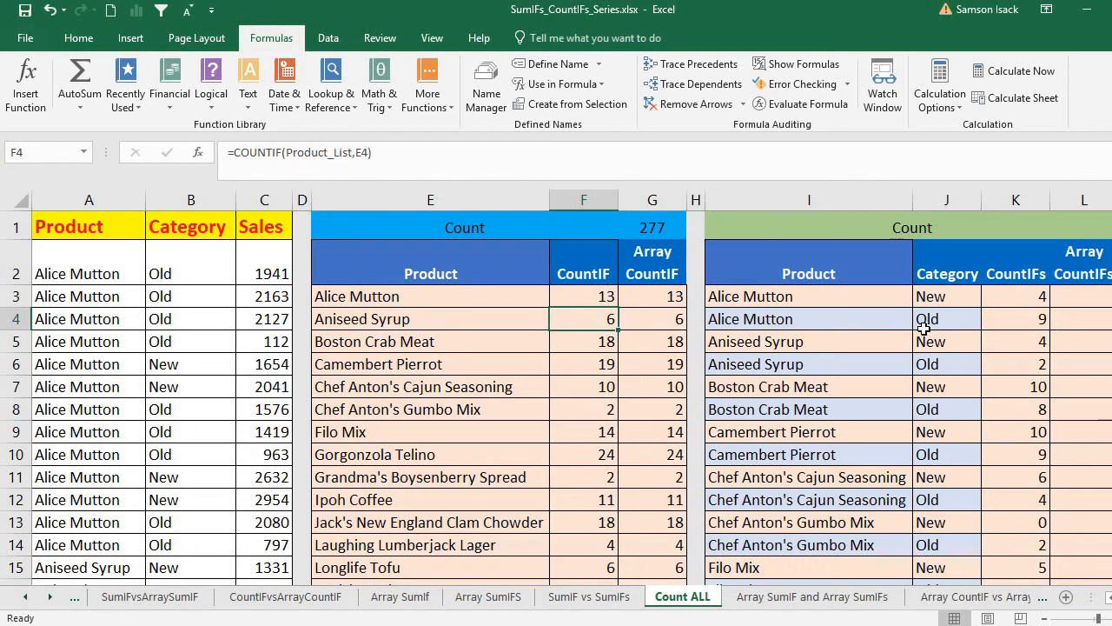
left_click_drag(815, 344, 1047, 352)
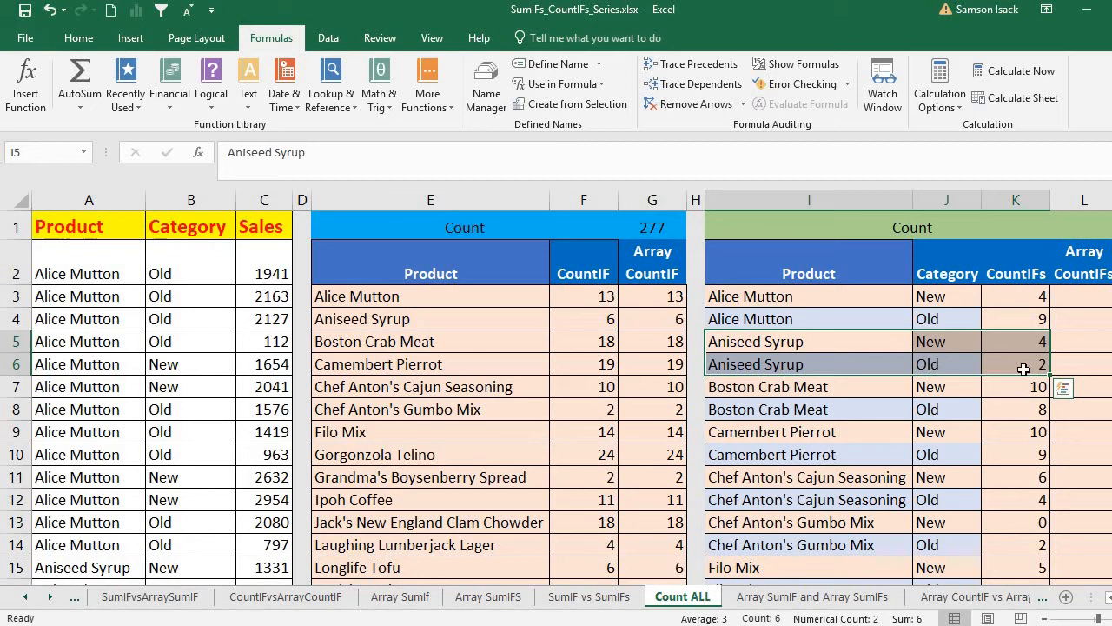
Contrast the category-split CountIFs column, including K3:K4, with the product-only CountIF column
left_click(1016, 281)
left_click_drag(1017, 298, 1020, 320)
left_click(1024, 276)
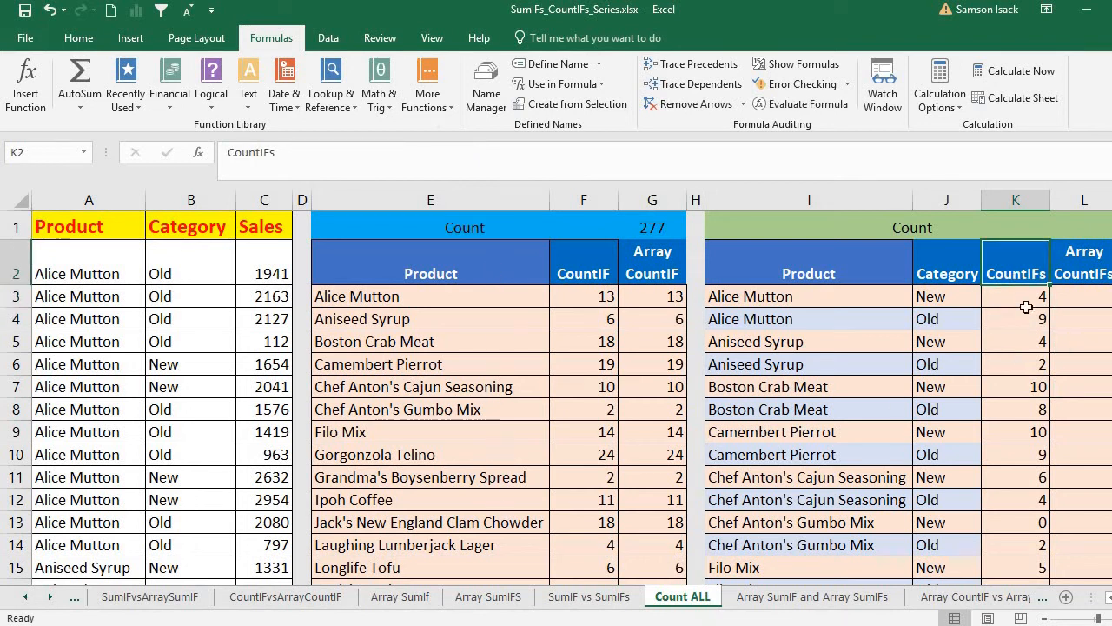
left_click(603, 275)
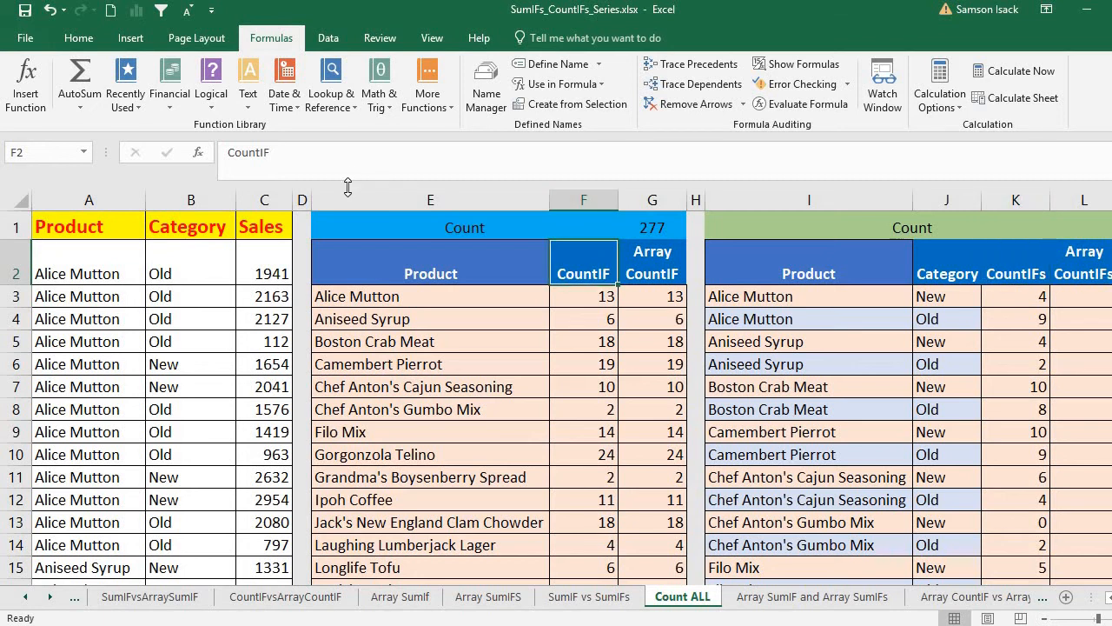
left_click_drag(348, 187, 652, 186)
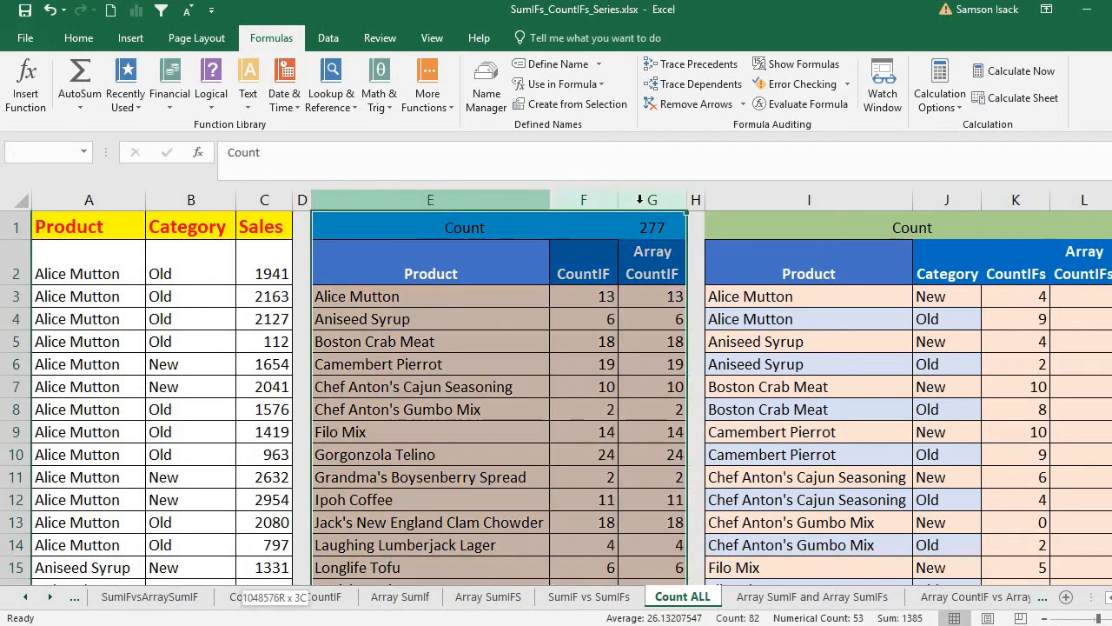
right_click(575, 326)
left_click(631, 446)
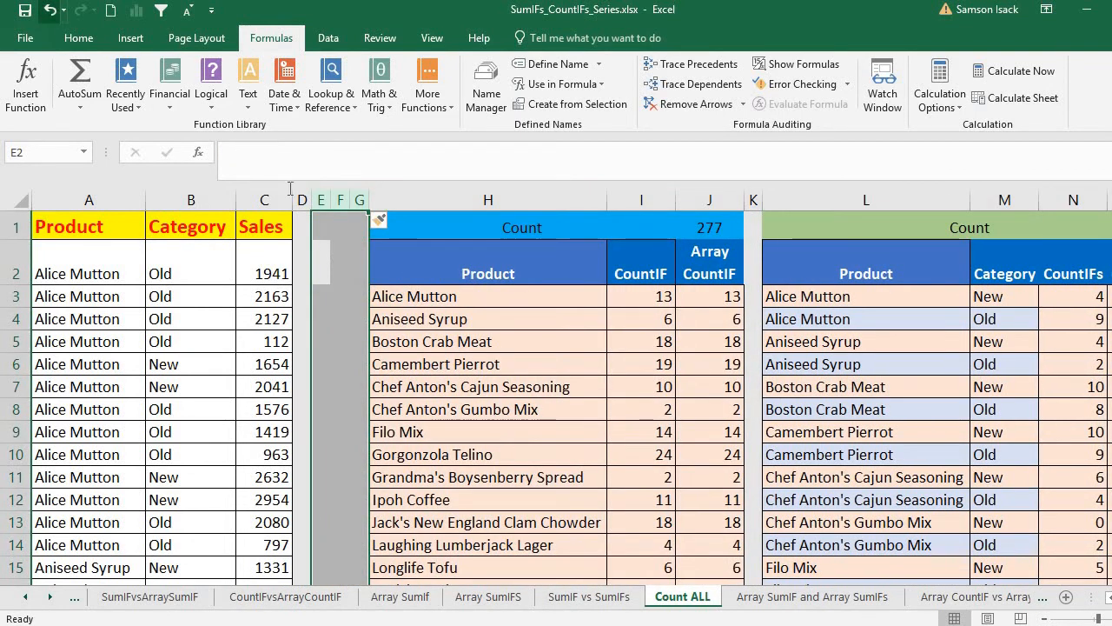
key("ctrl+z")
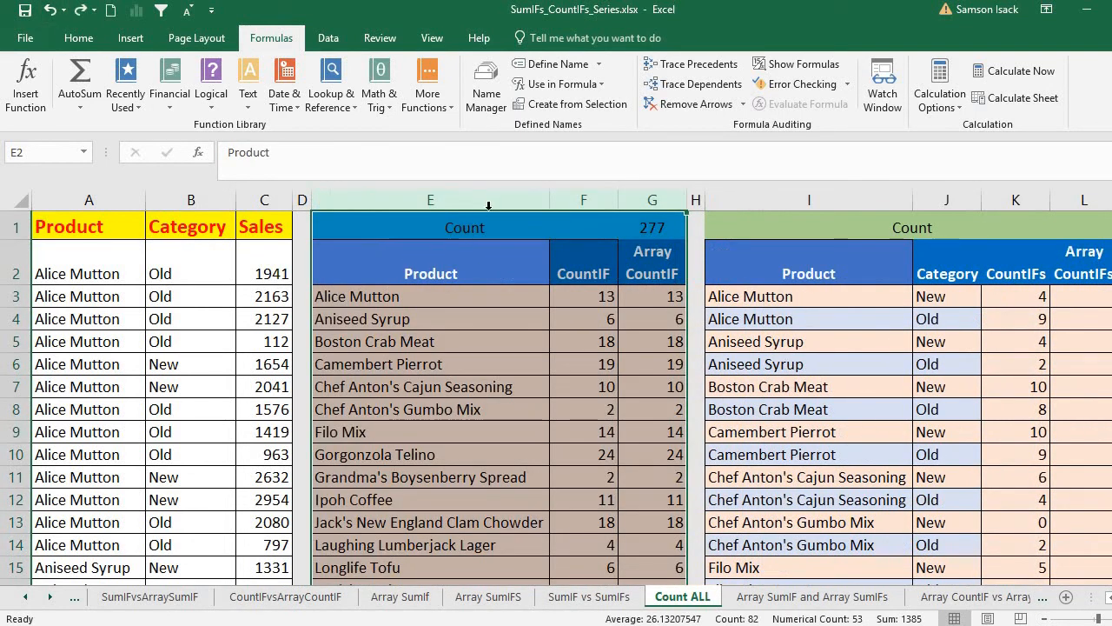
Hide columns E to G containing the CountIF table
left_click_drag(499, 200, 658, 200)
right_click(582, 241)
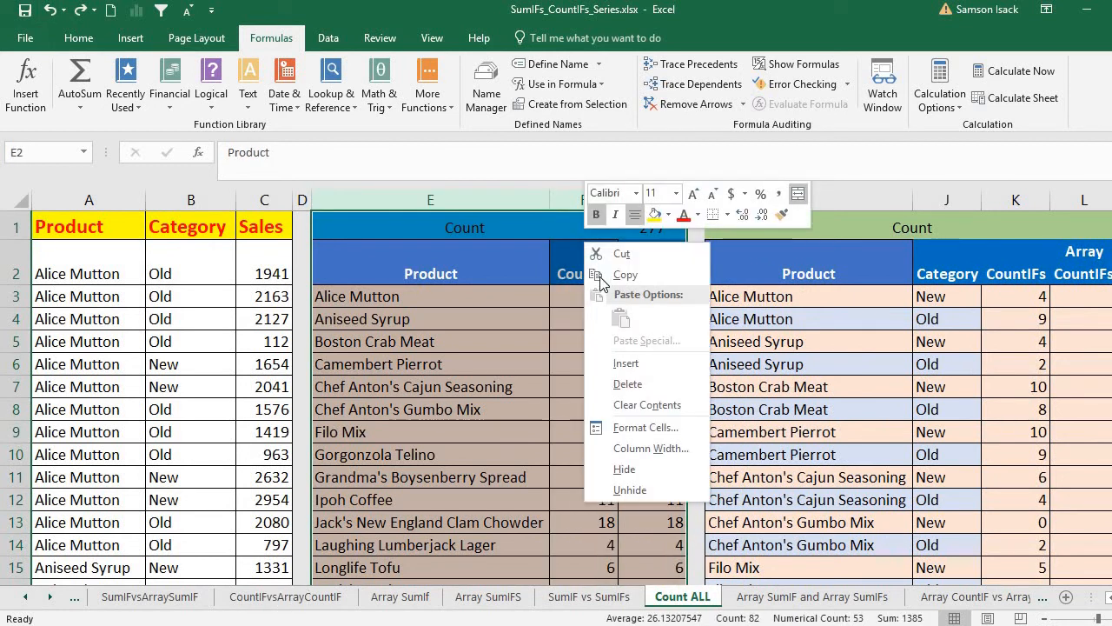
left_click(622, 466)
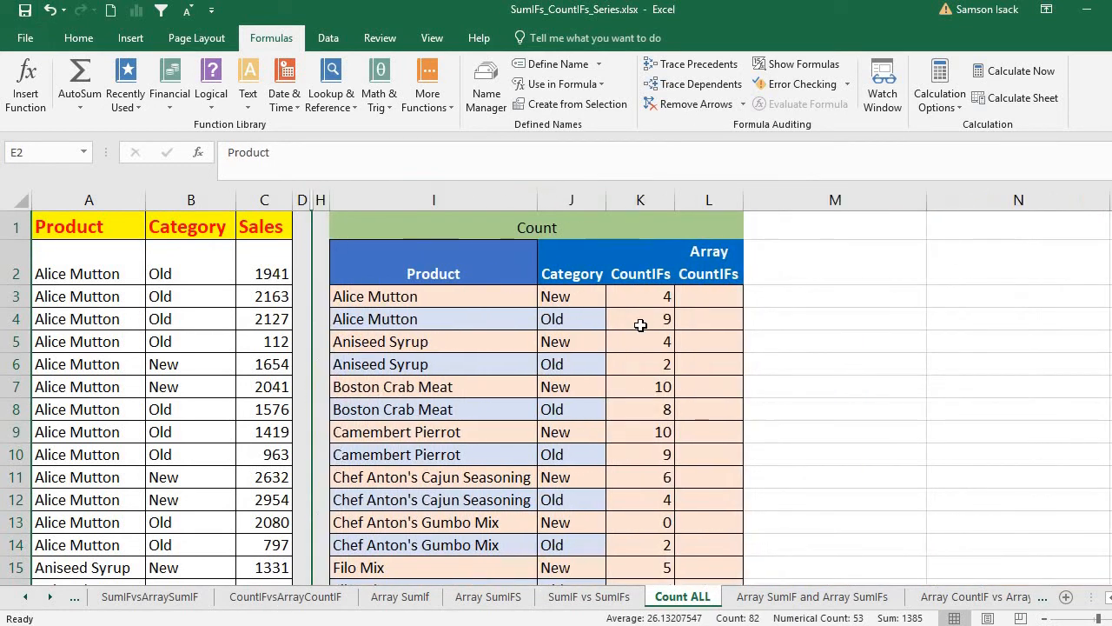
Examine the COUNTIFS formulas in K3 and K4, comparing how their product and category references change from row to row
left_click(641, 333)
left_click(696, 293)
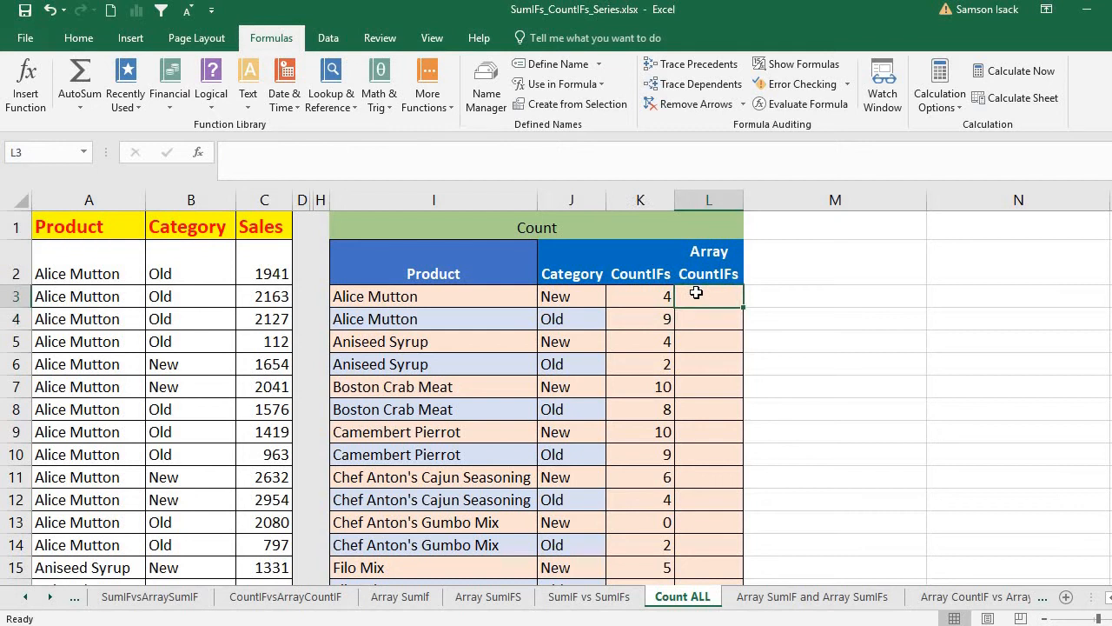
left_click(644, 301)
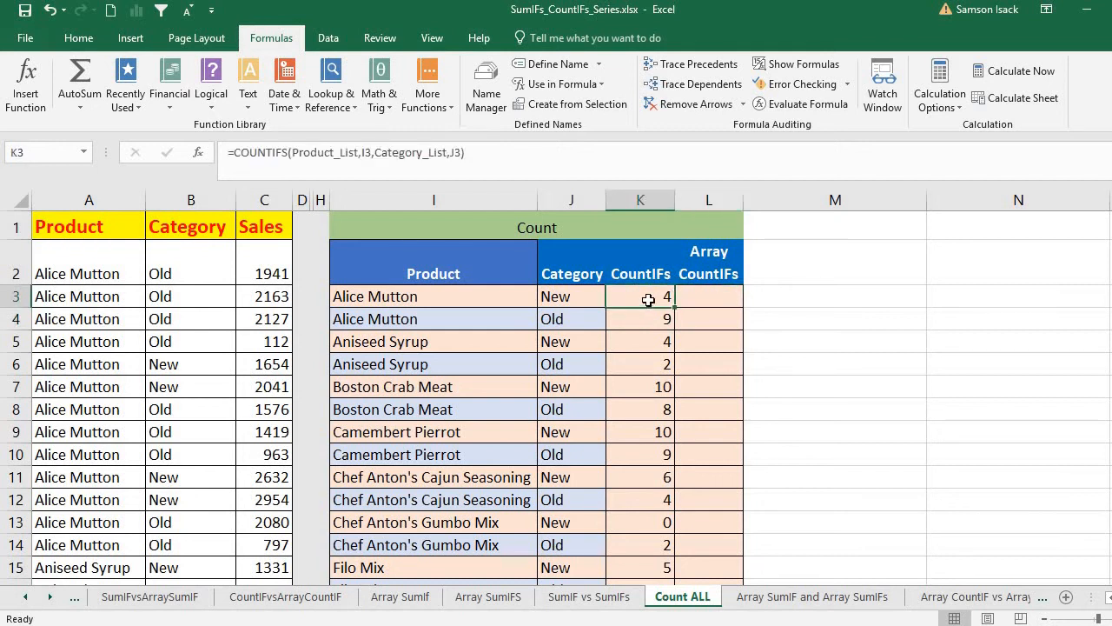
left_click_drag(648, 299, 661, 346)
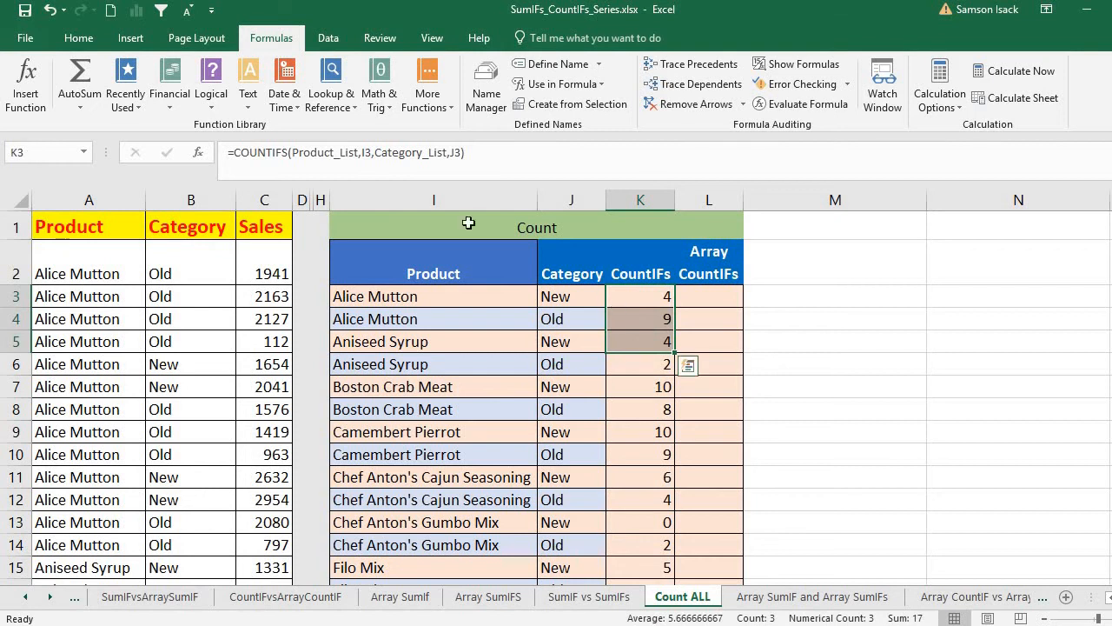
left_click(637, 300)
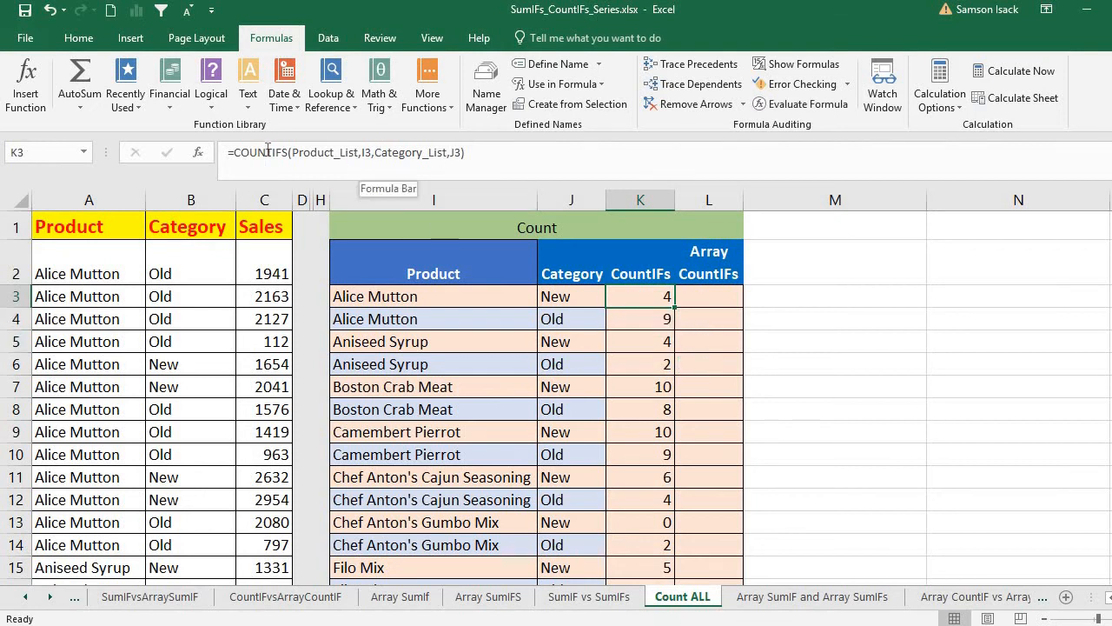
left_click(646, 322)
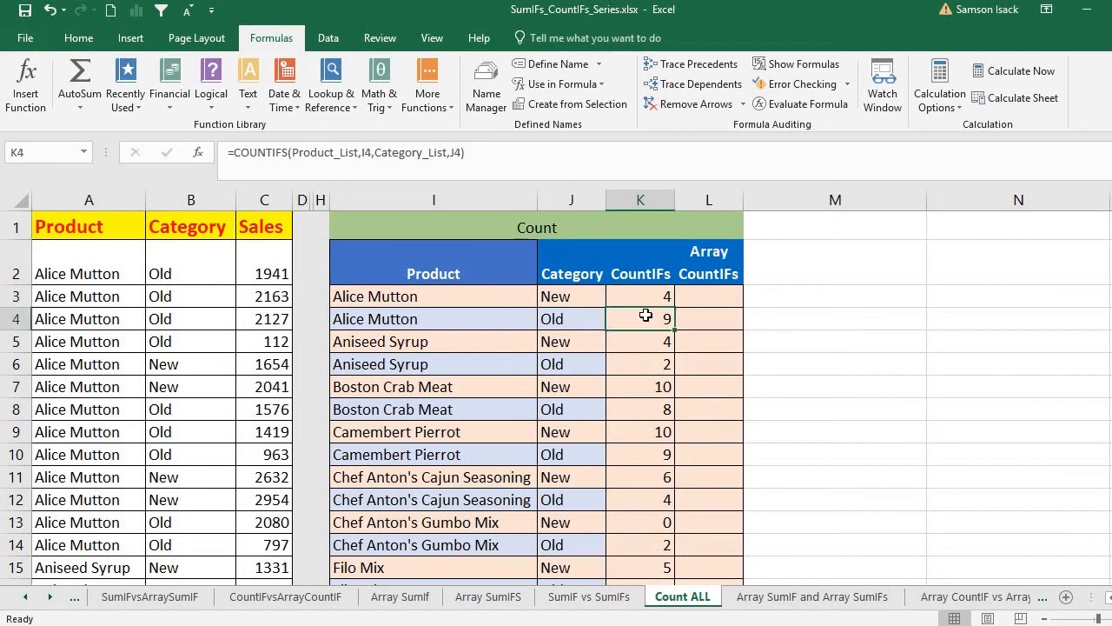
left_click(642, 296)
left_click(643, 319)
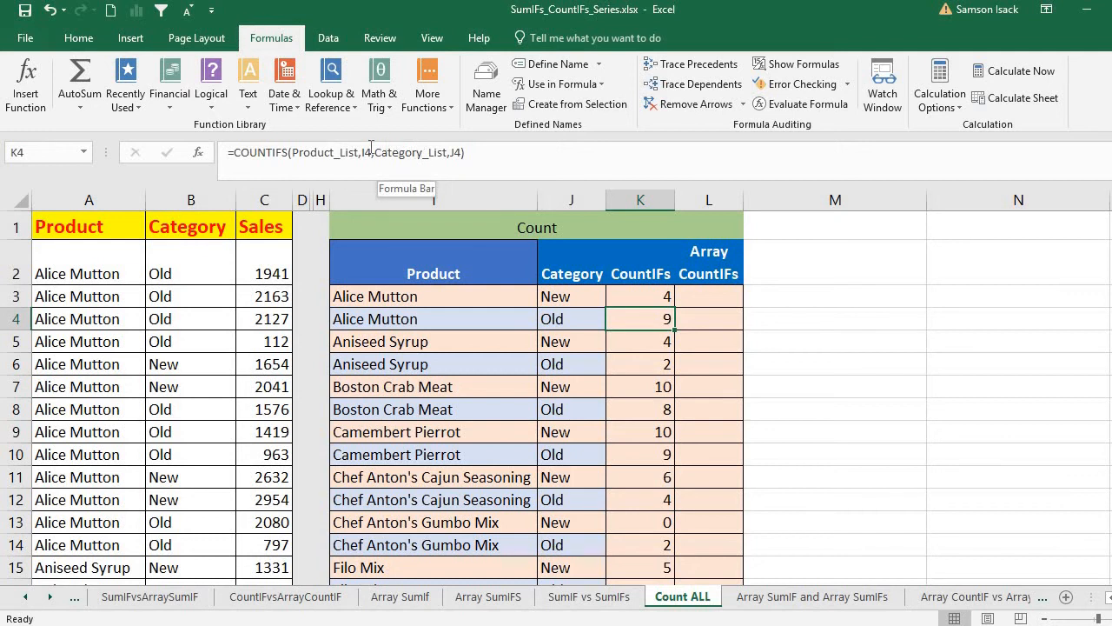
left_click(476, 299)
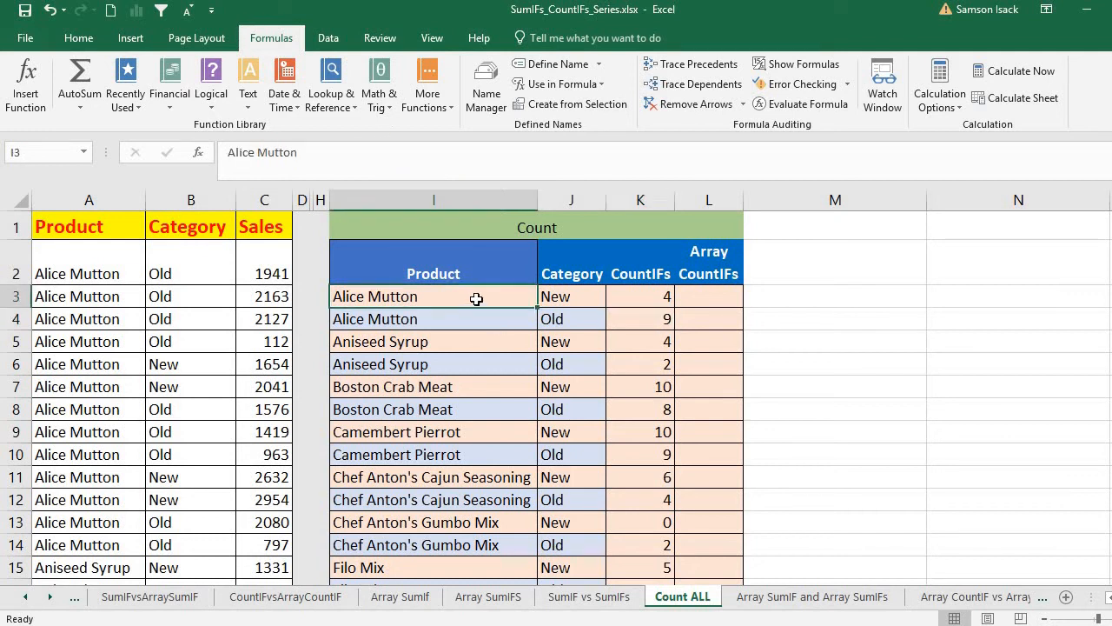
left_click(664, 298)
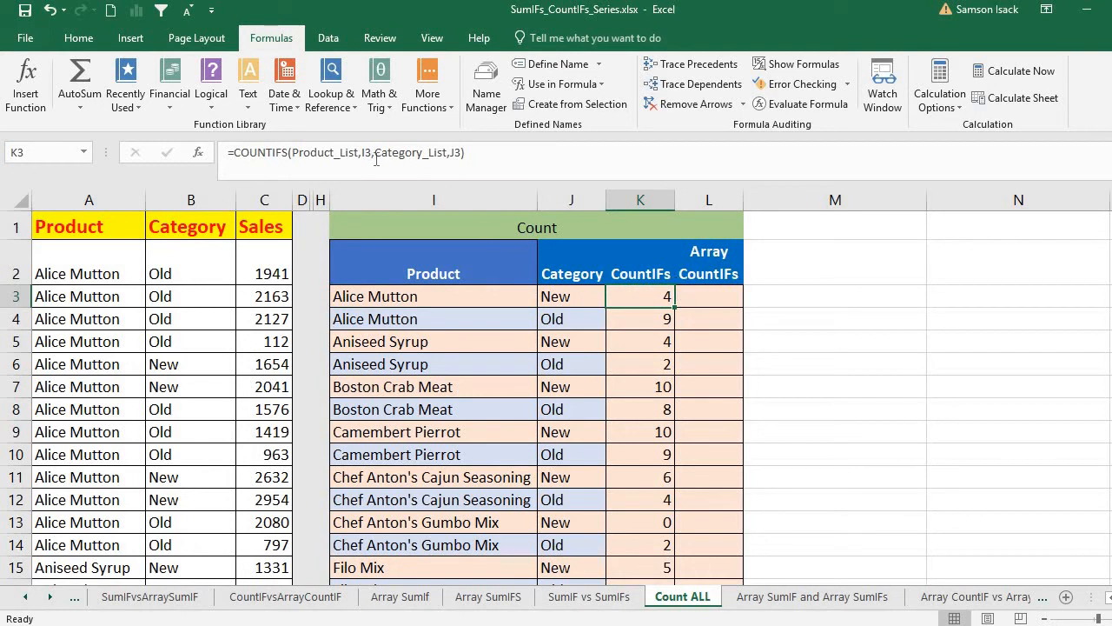
left_click(658, 317)
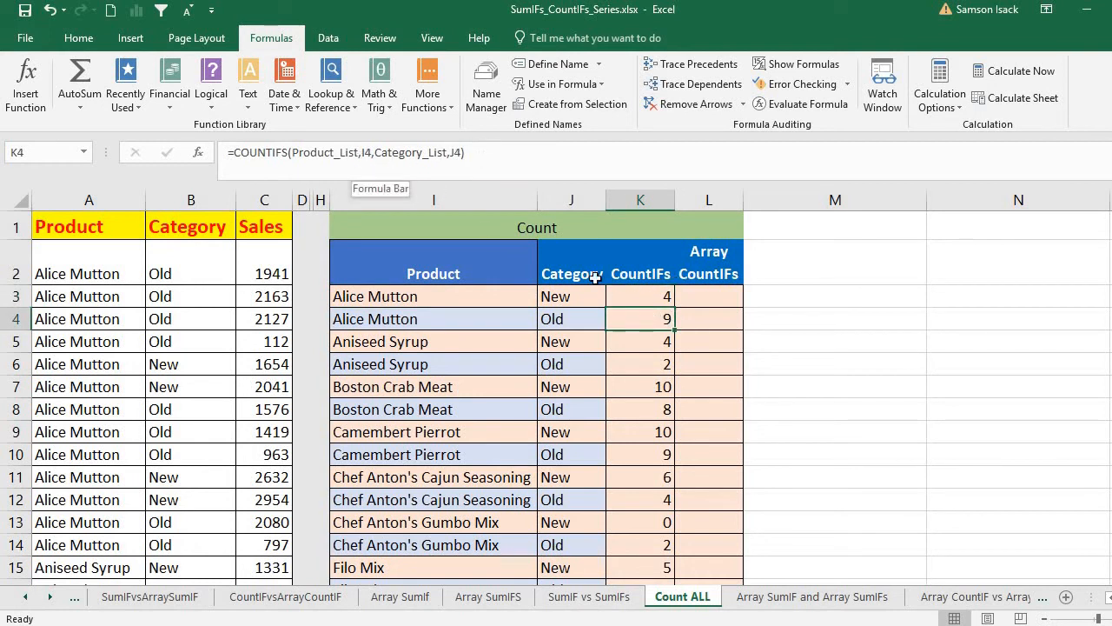
Review the row-by-row COUNTIFS formulas in K3 and K5 alongside the product criteria in column I and the empty Array CountIFs column
left_click(652, 346)
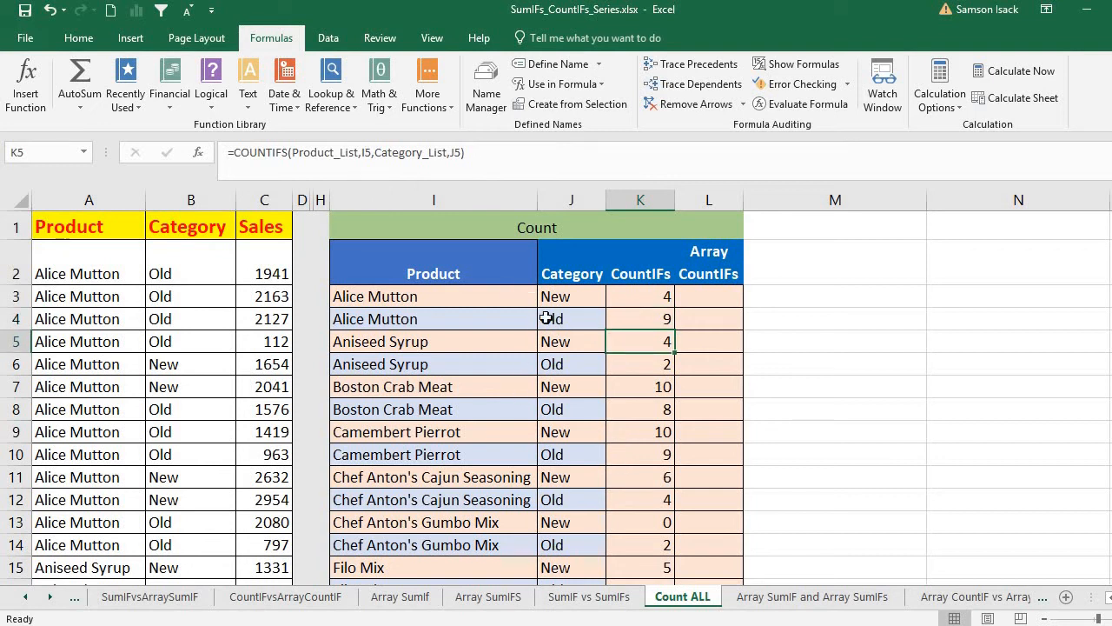
left_click_drag(635, 295, 656, 556)
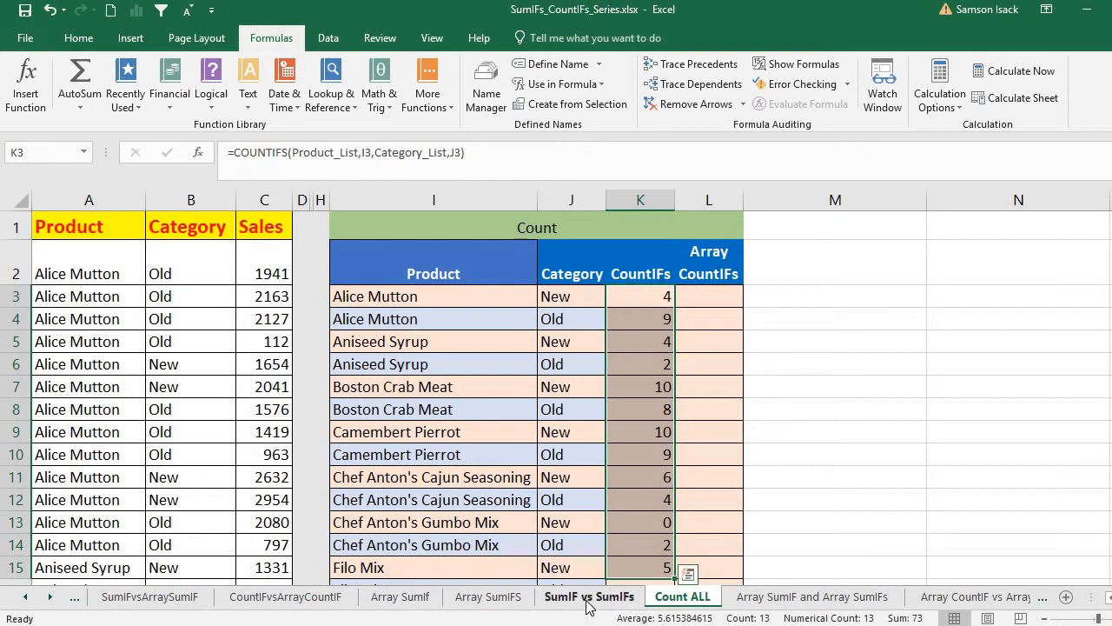
left_click(709, 291)
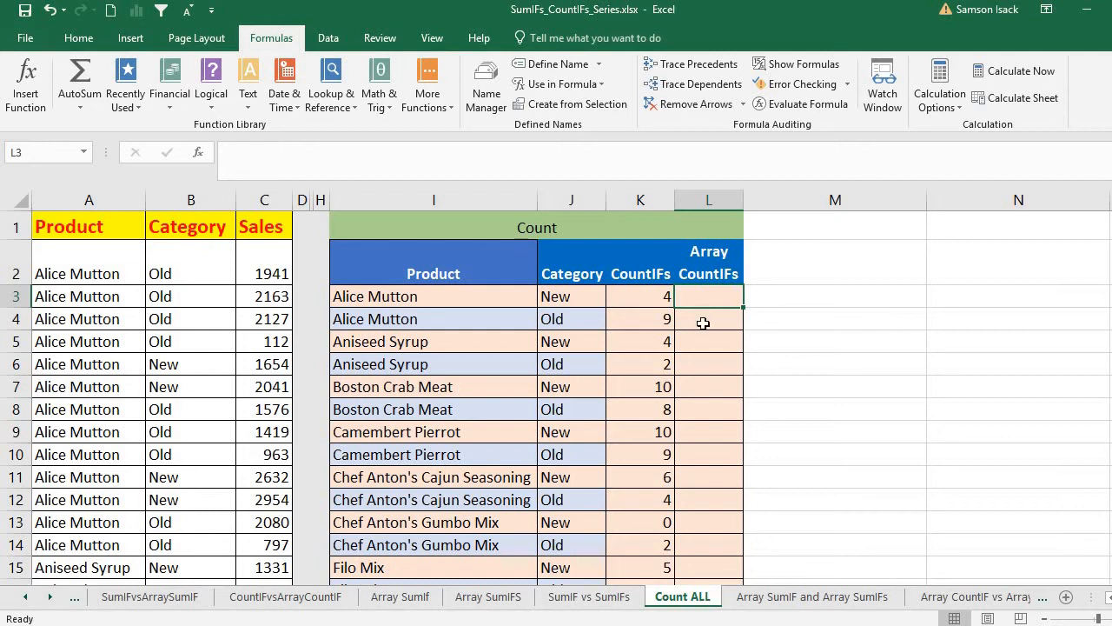
left_click(467, 299)
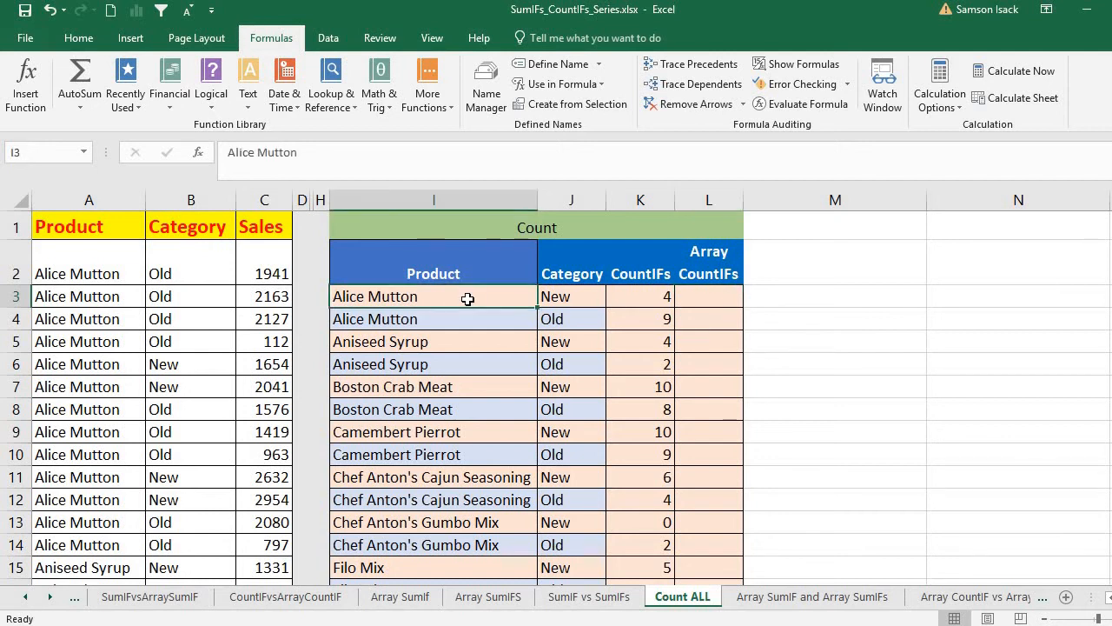
left_click(641, 297)
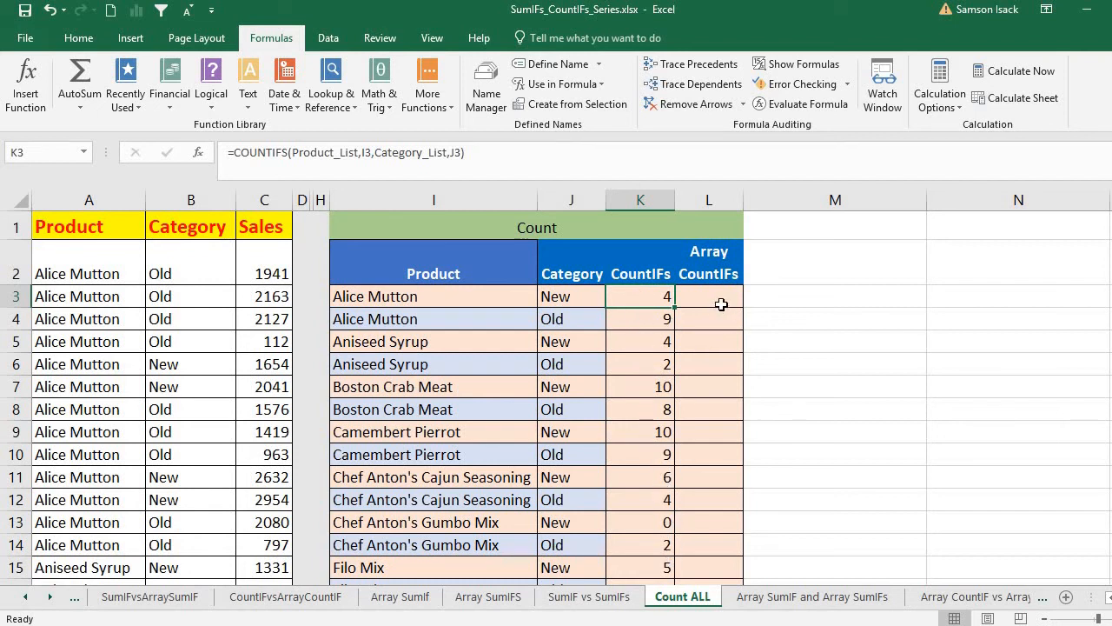
left_click(483, 298)
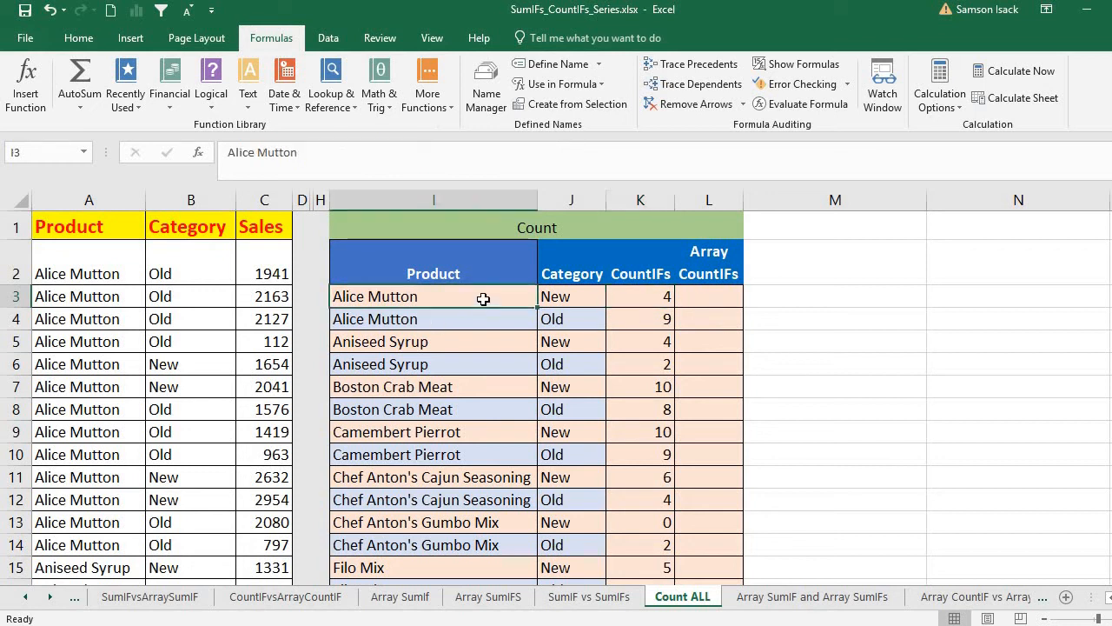
left_click_drag(483, 299, 483, 569)
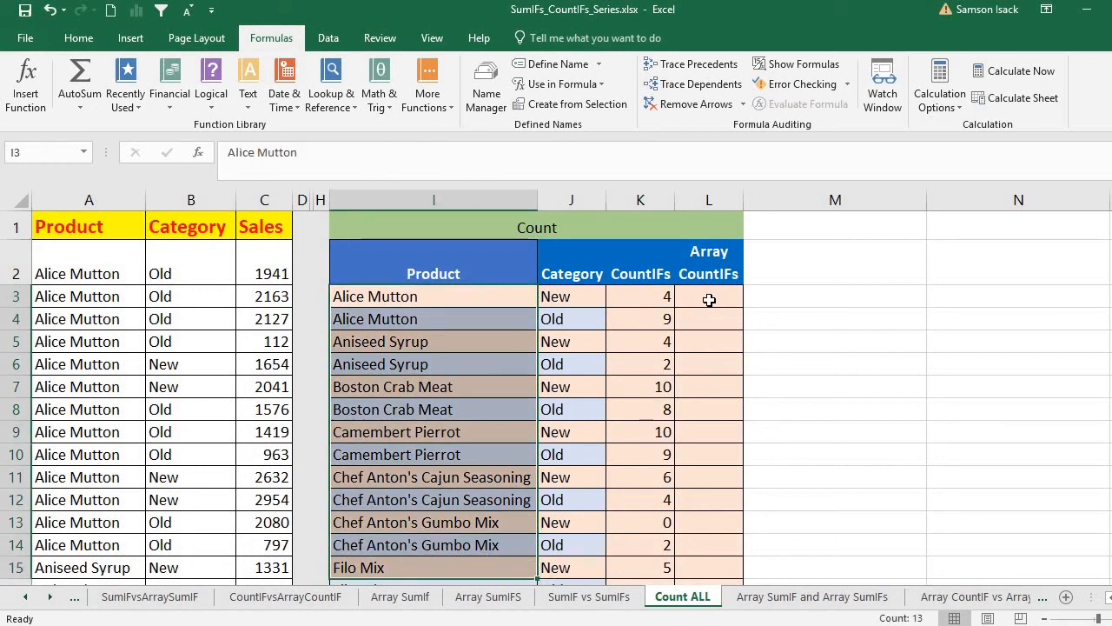
Start a single COUNTIFS formula for L3:L52, using Product_List as the first criteria range and I3:I52 as its criteria
left_click_drag(709, 300, 725, 524)
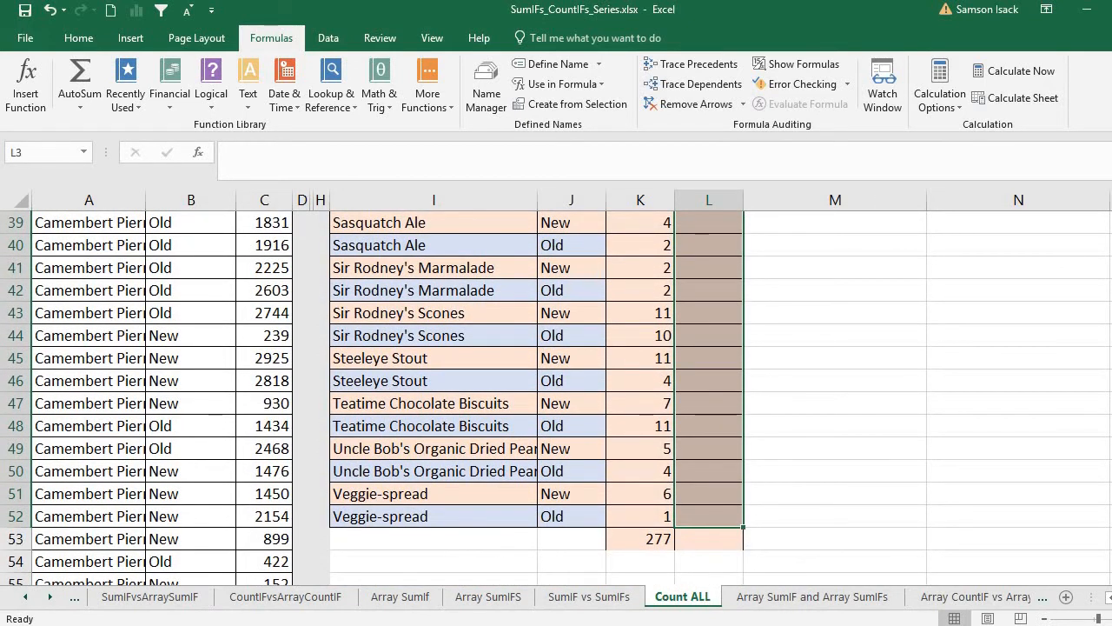
left_click_drag(1111, 304, 1111, 260)
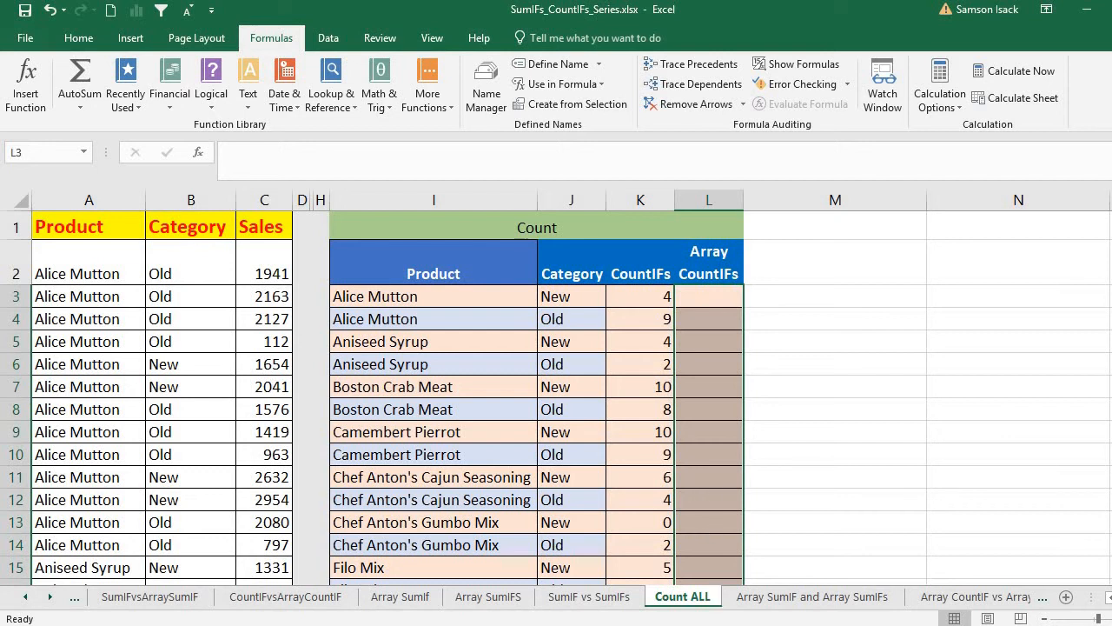
mouse_move(1111, 223)
left_mouse_down()
mouse_move(1111, 273)
mouse_move(1111, 217)
left_mouse_up()
left_click(322, 157)
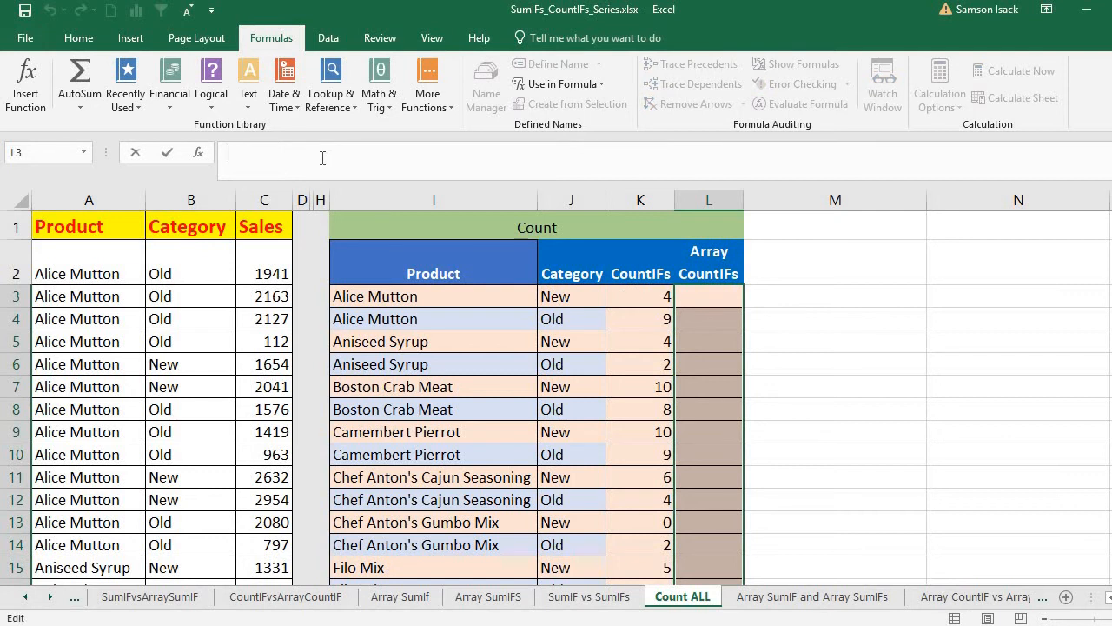
type("=COUNT")
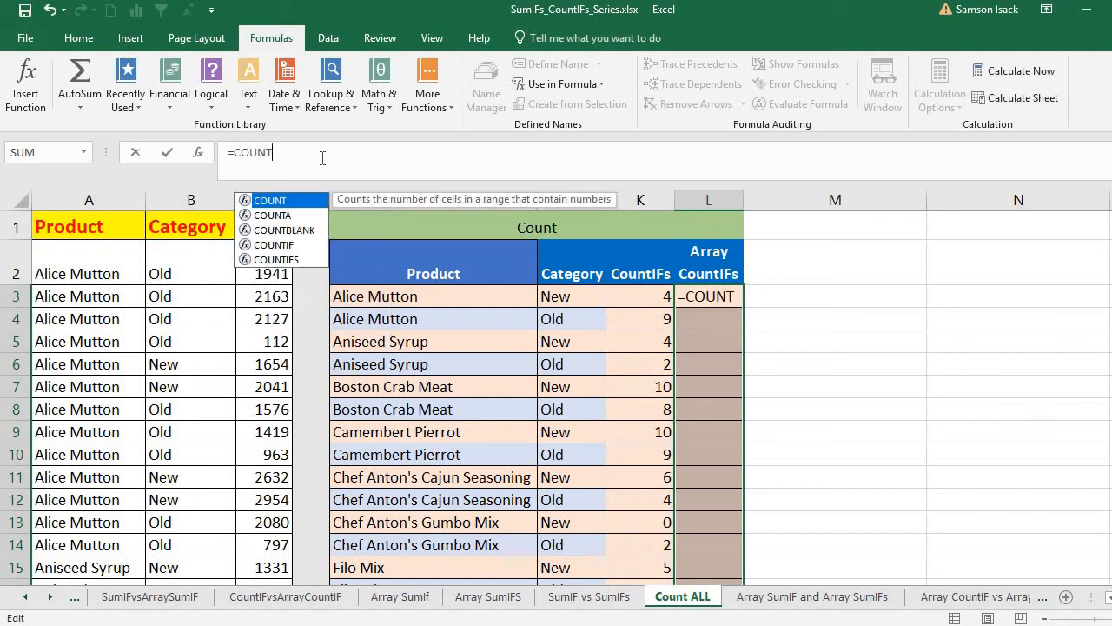
type("IFS(")
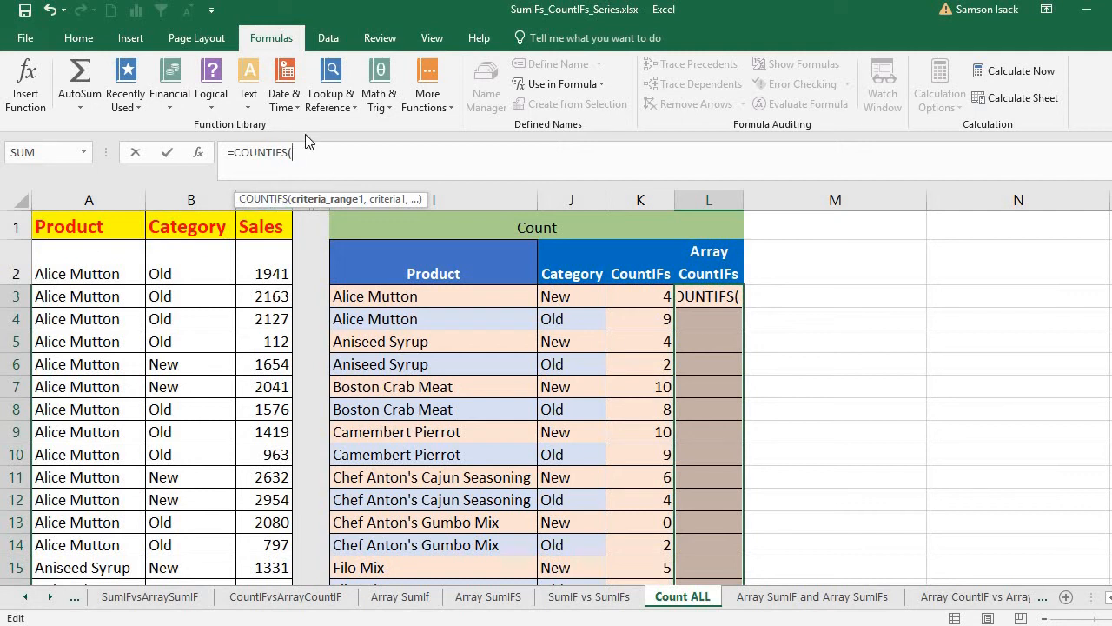
type("Pro")
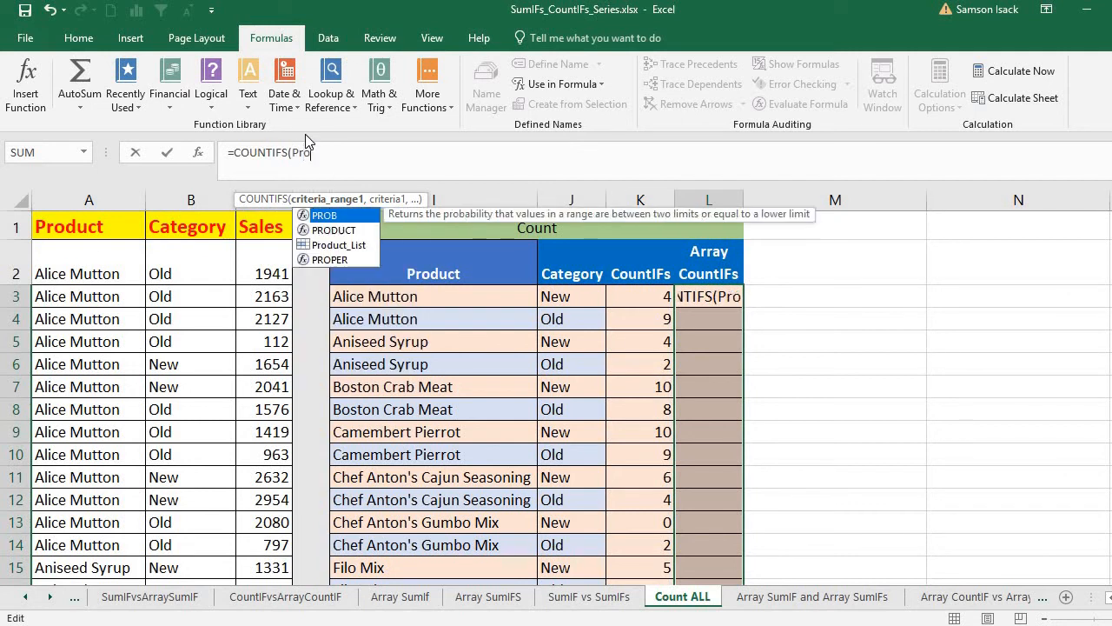
type("duct_List")
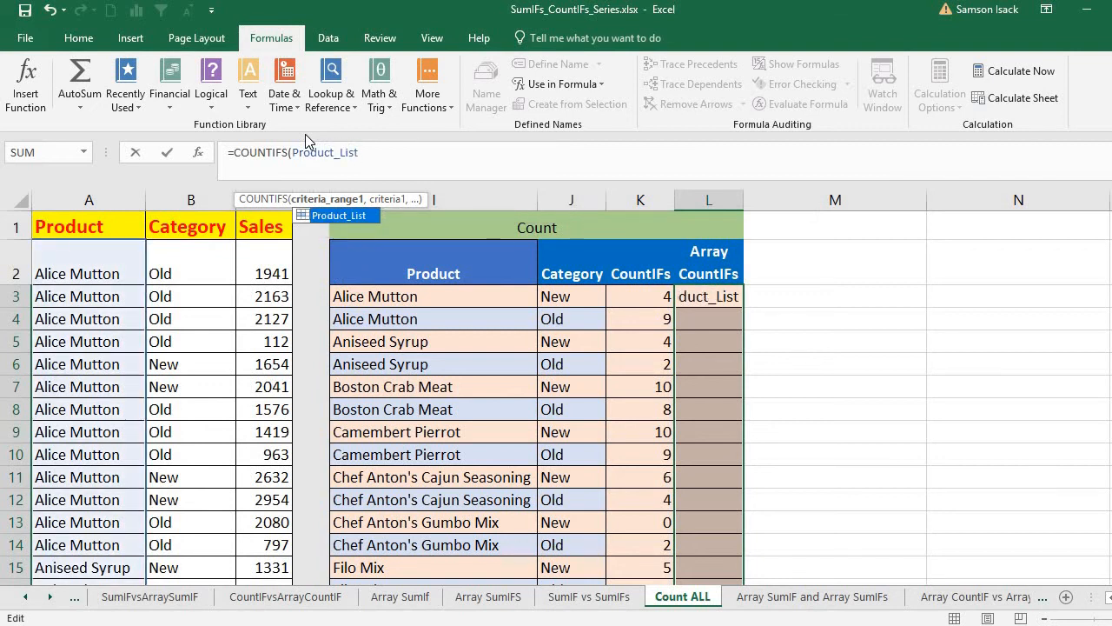
type(",")
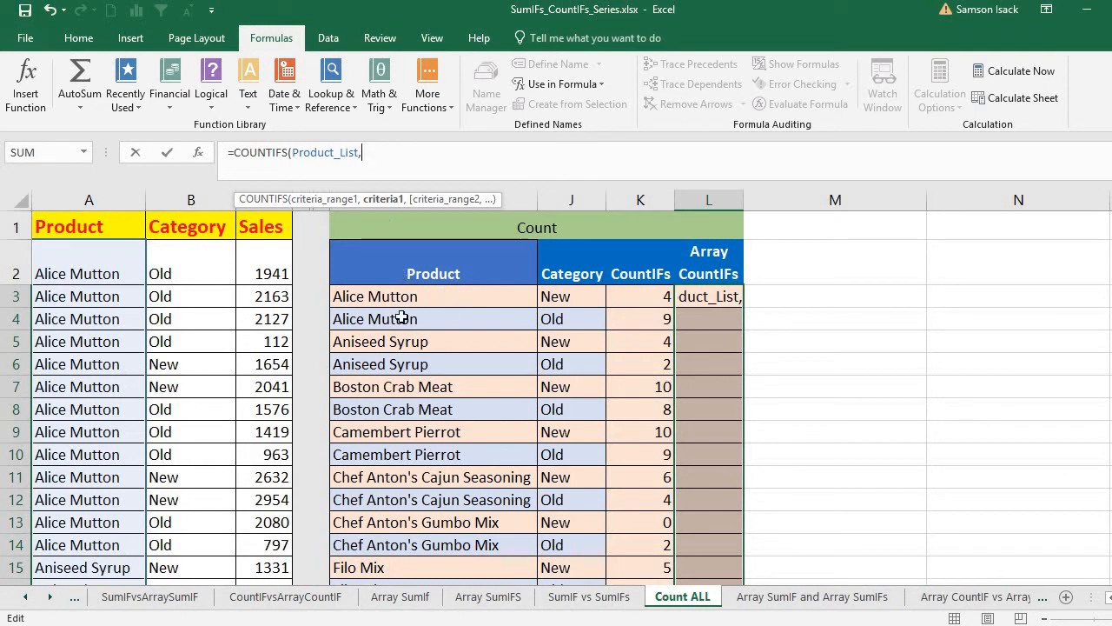
left_click_drag(417, 296, 434, 516)
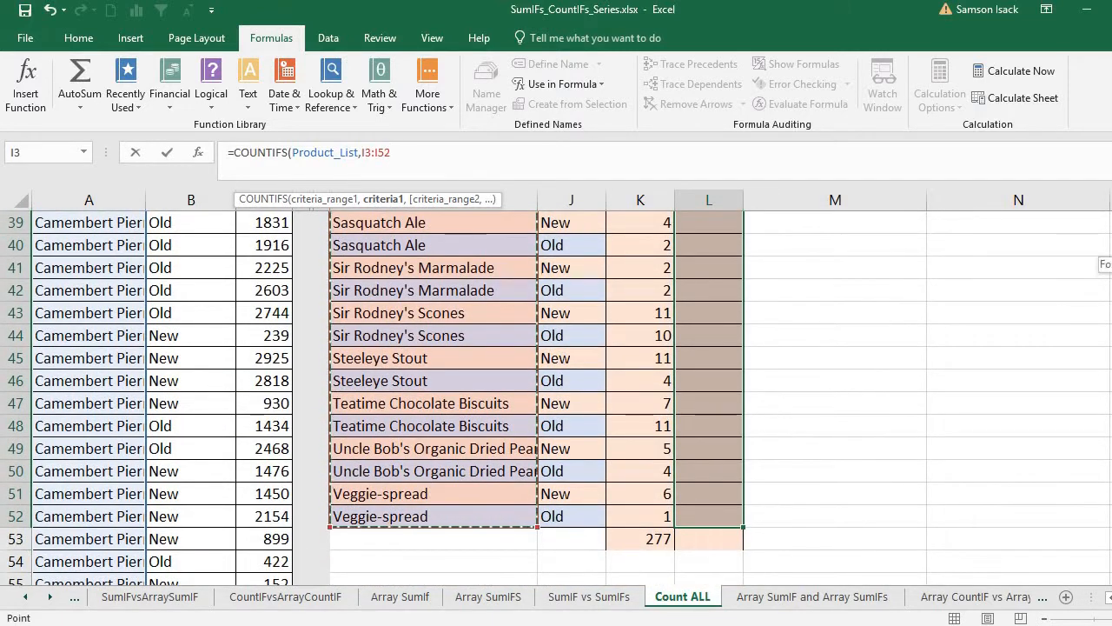
scroll(434, 516, "up", 13)
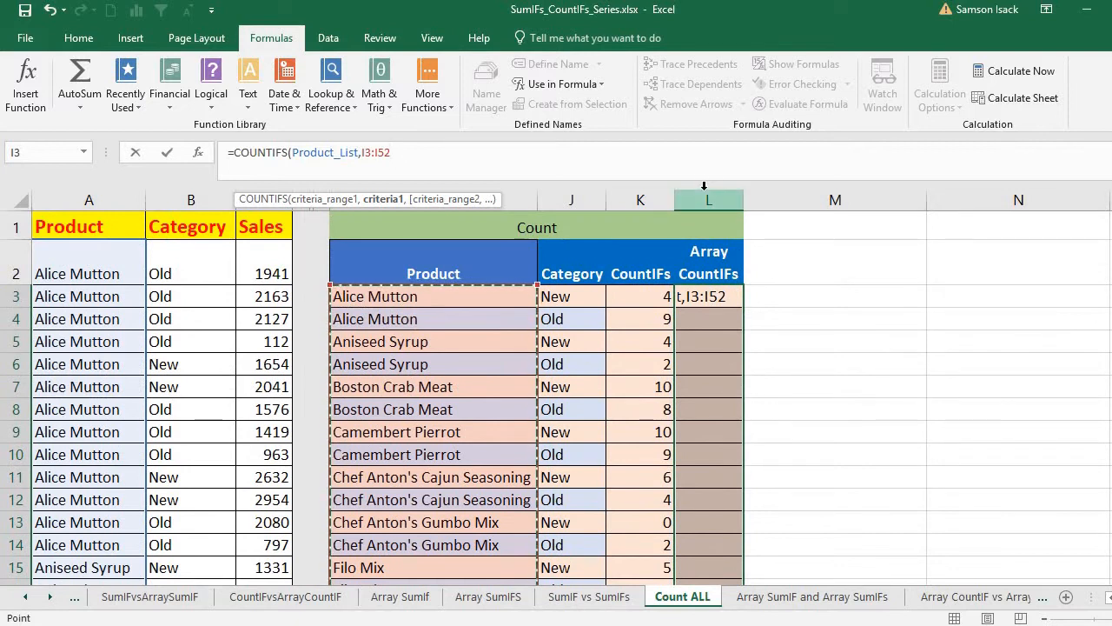
Complete the COUNTIFS formula with Category_List and criteria J3:J52, entering it as an array formula across L3:L52
type(",")
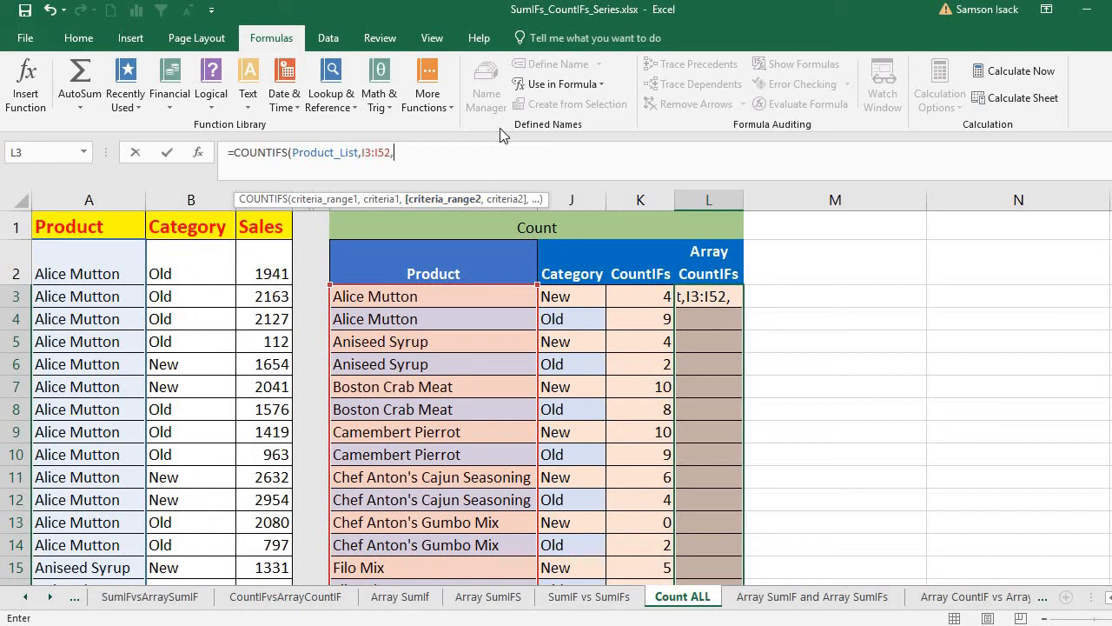
type("Categ")
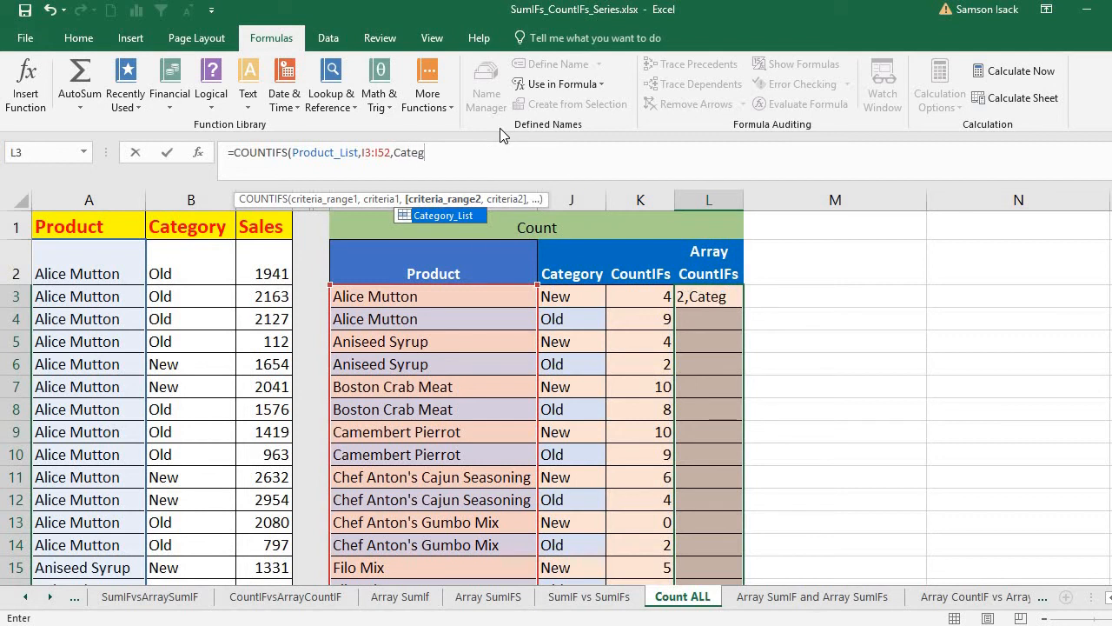
type("ory")
double_click(462, 216)
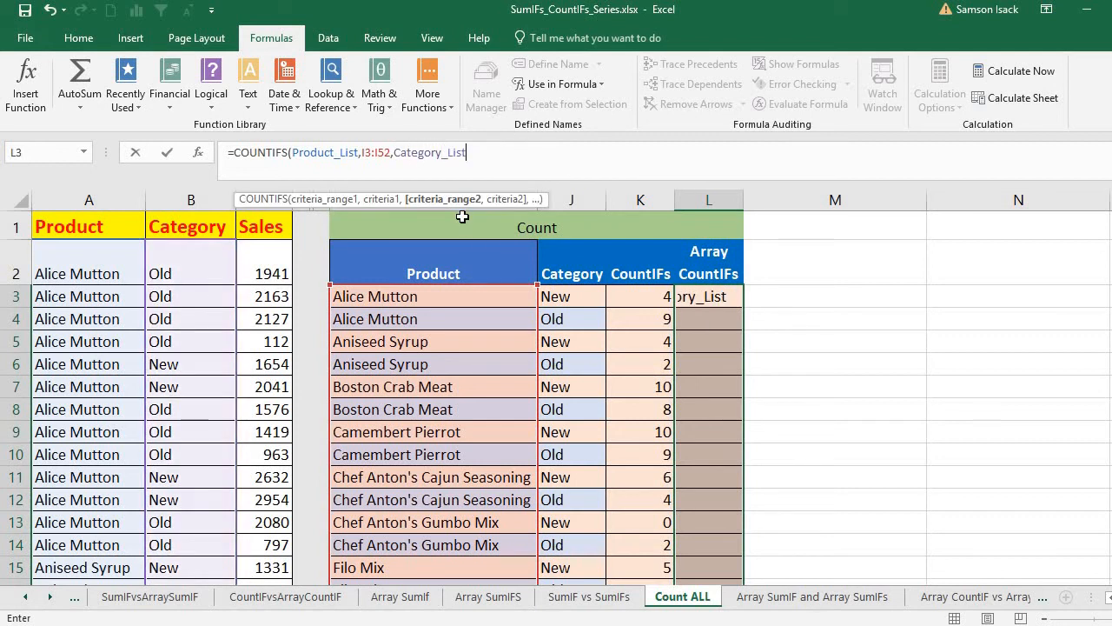
type(",")
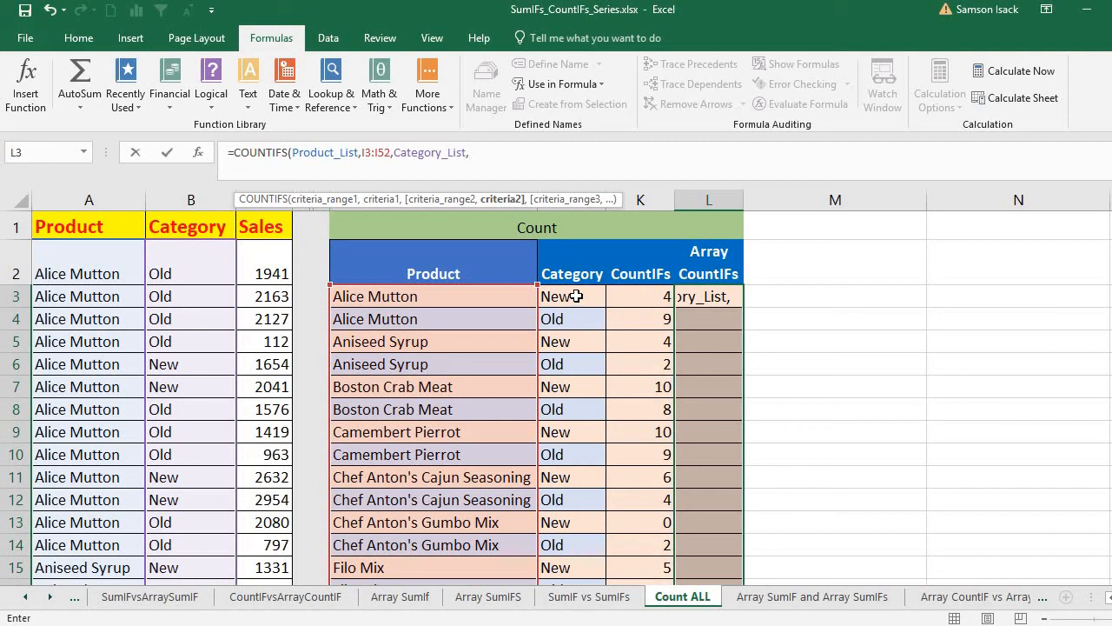
left_click_drag(576, 297, 576, 513)
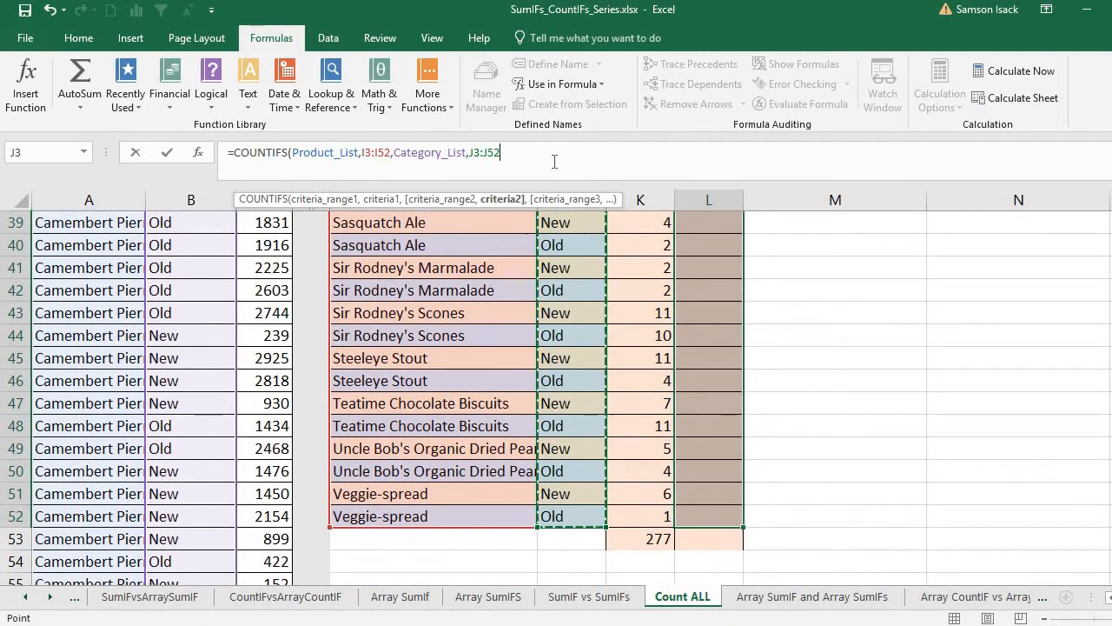
type(")")
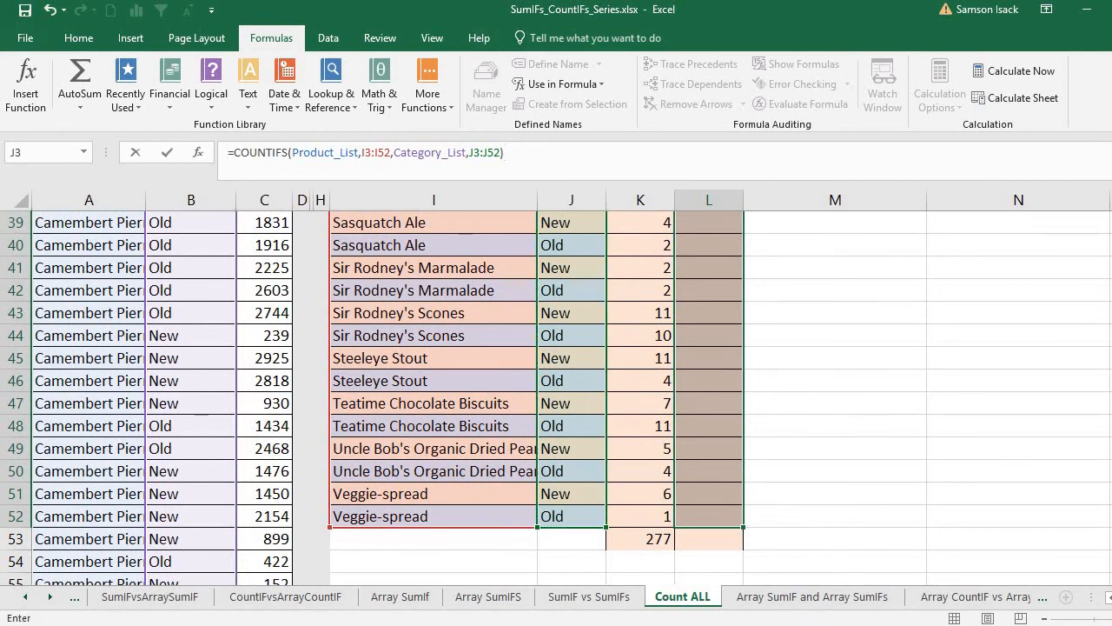
scroll(363, 168, "up", 13)
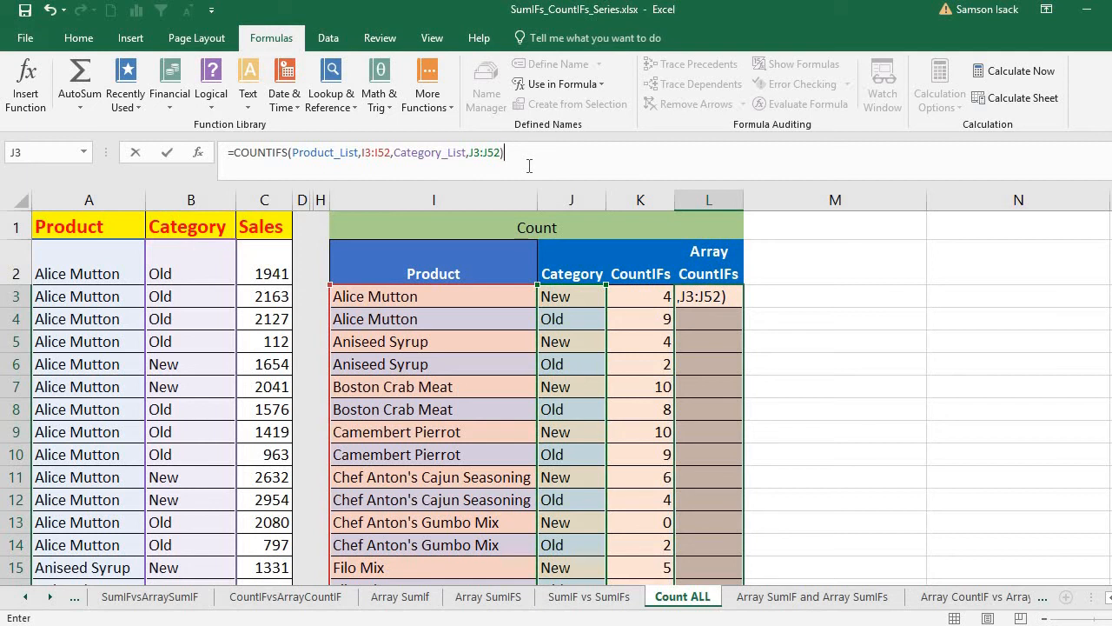
key("ctrl+shift+Return")
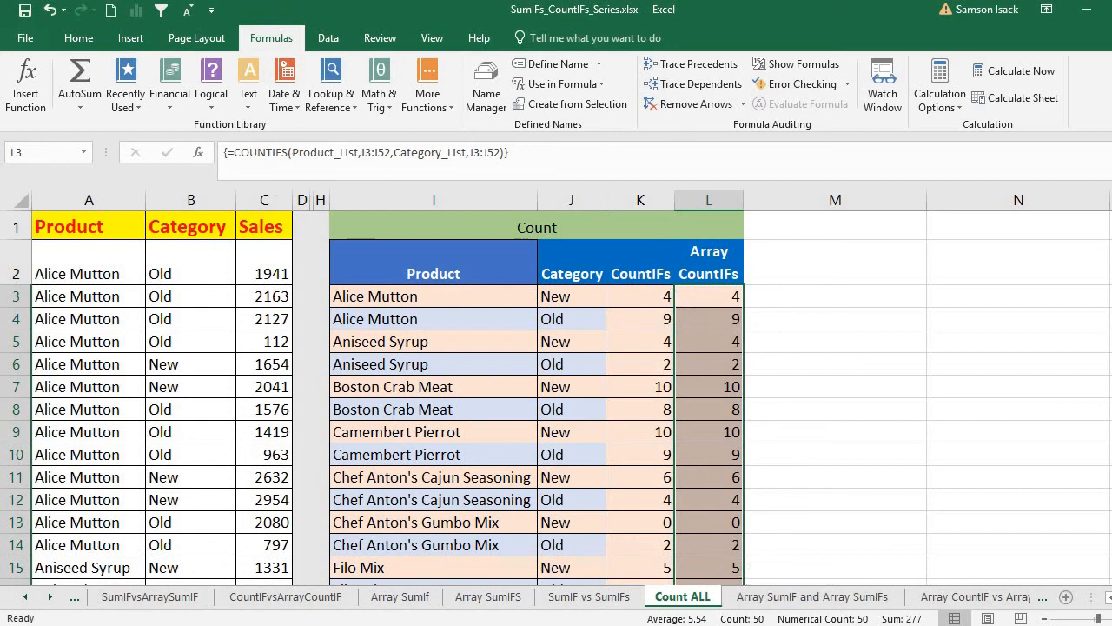
Compare the array COUNTIFS results in column L with the individual COUNTIFS formulas in column K, checking cells K3 to K7
scroll(556, 398, "down", 14)
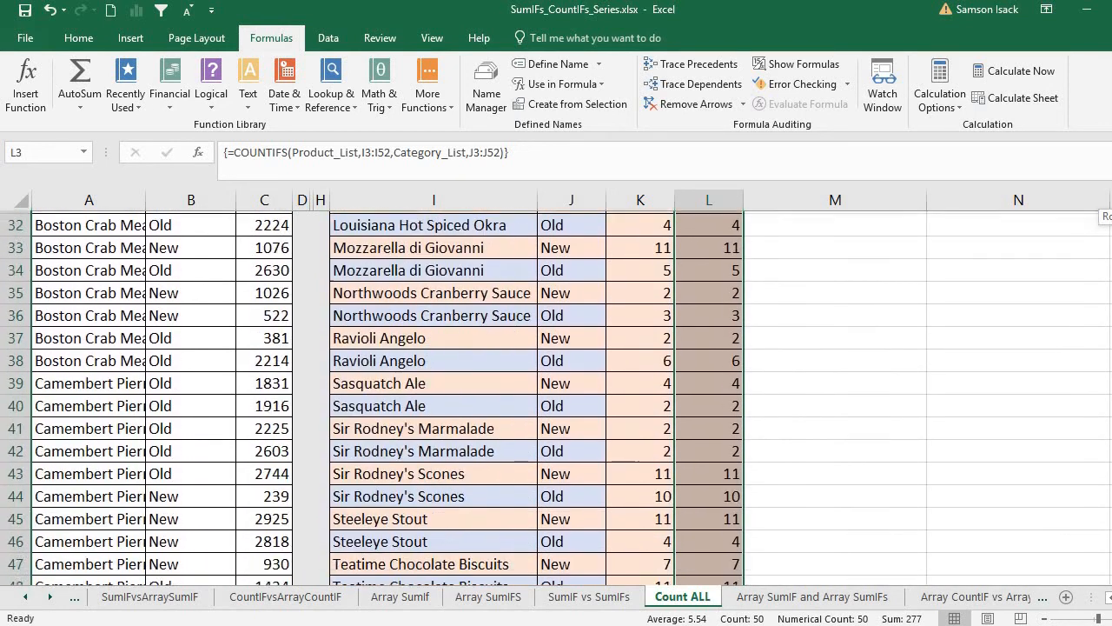
scroll(556, 398, "up", 14)
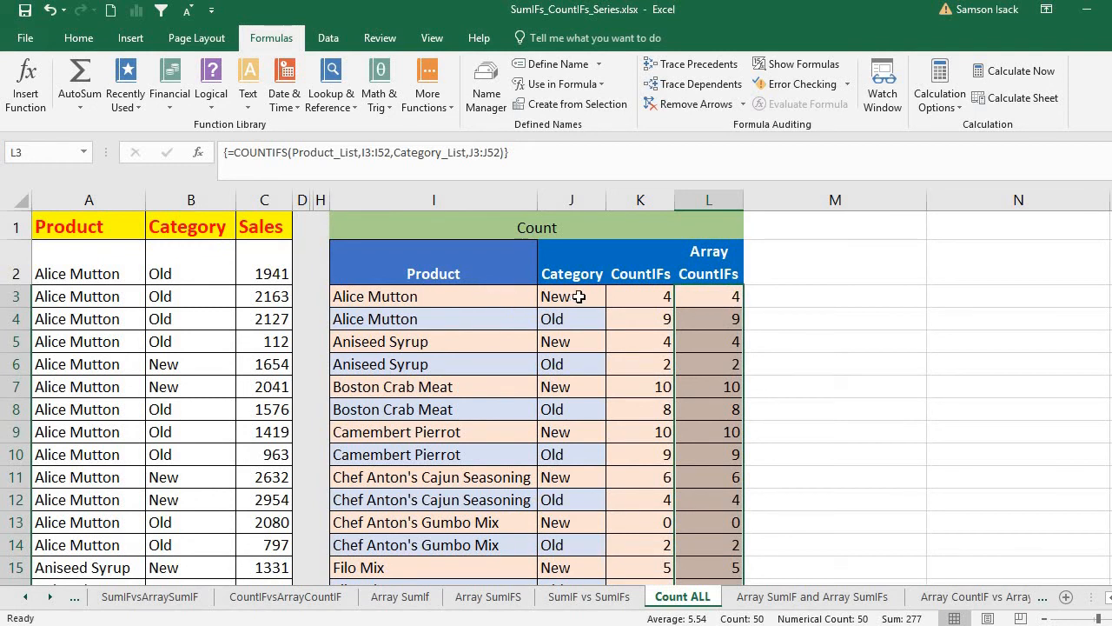
left_click(689, 295)
left_click(660, 295)
left_click(647, 341)
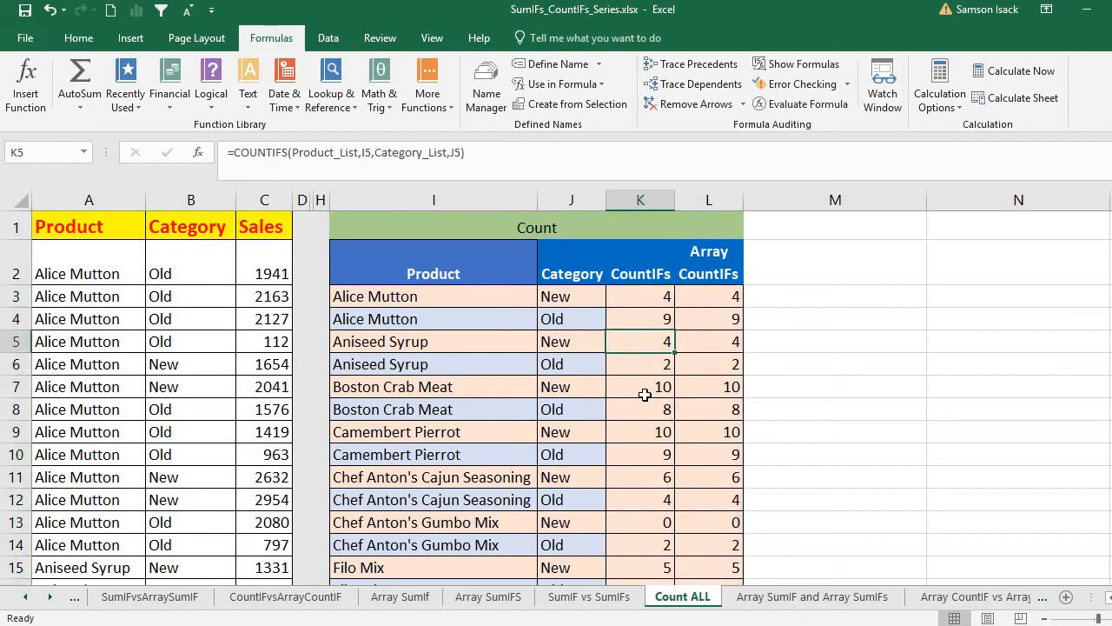
left_click(645, 395)
left_click(664, 316)
left_click(661, 296)
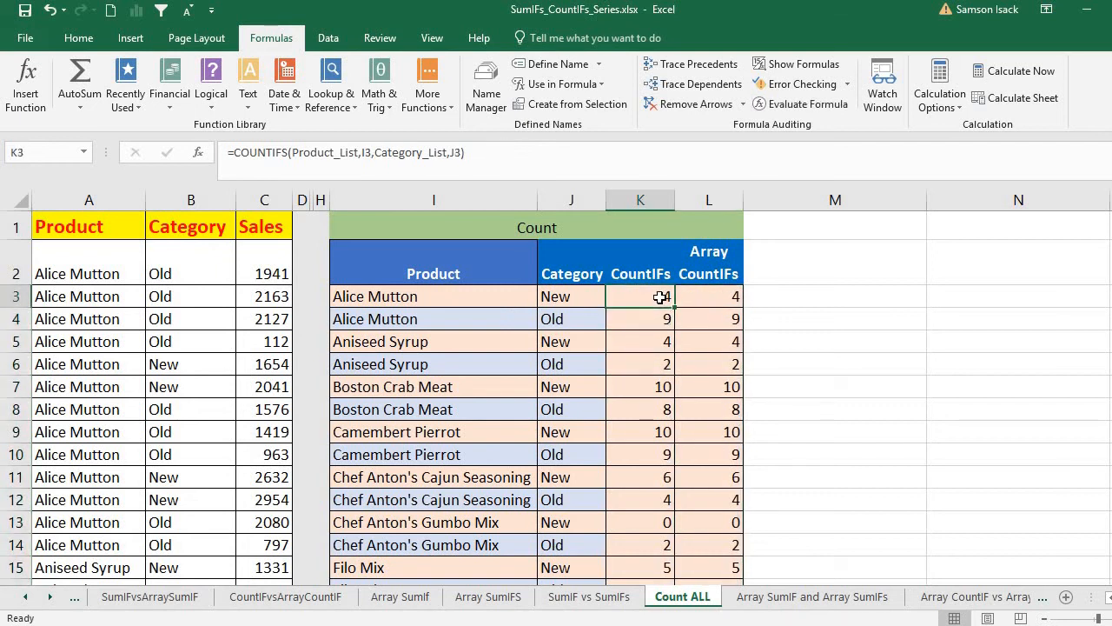
Total the Array CountIFs column in L53 with =SUM(L3:L52)
scroll(557, 399, "down", 11)
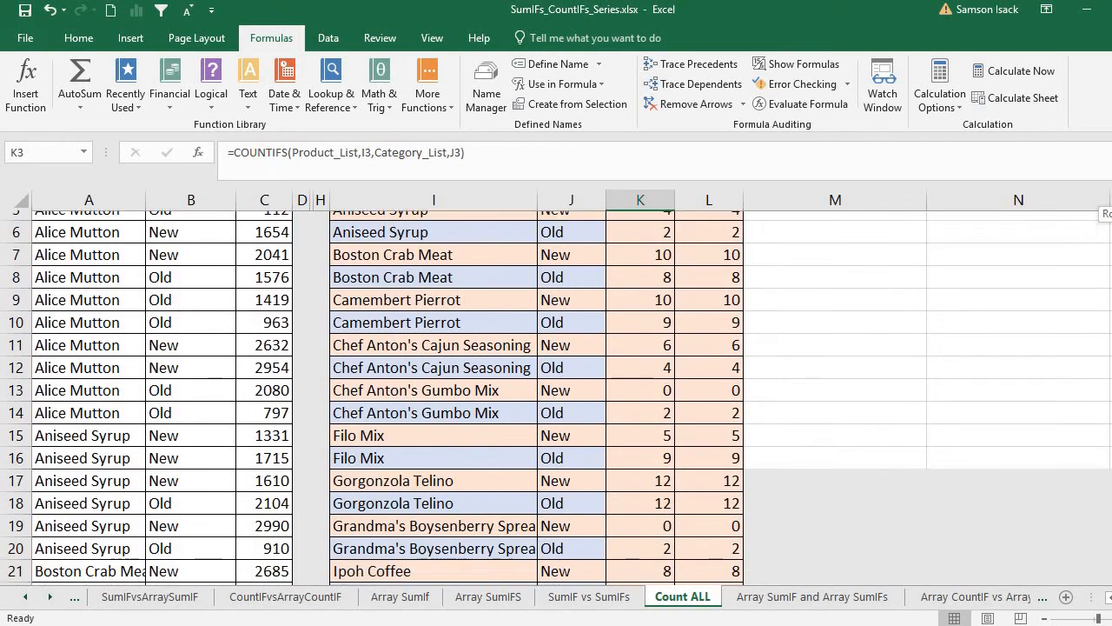
scroll(556, 398, "down", 3)
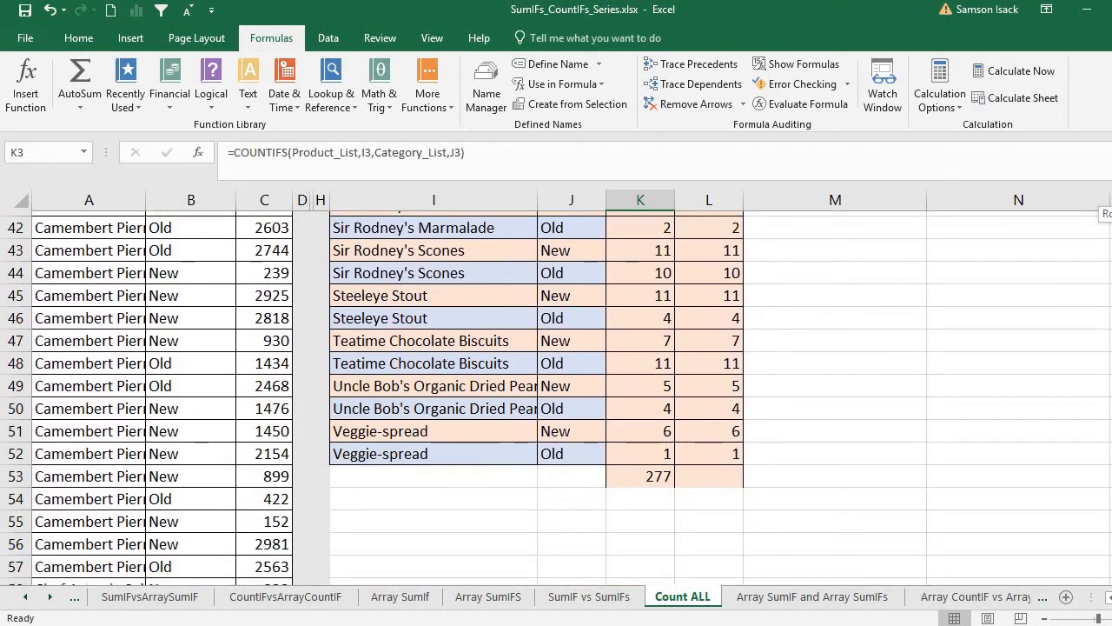
left_click(715, 472)
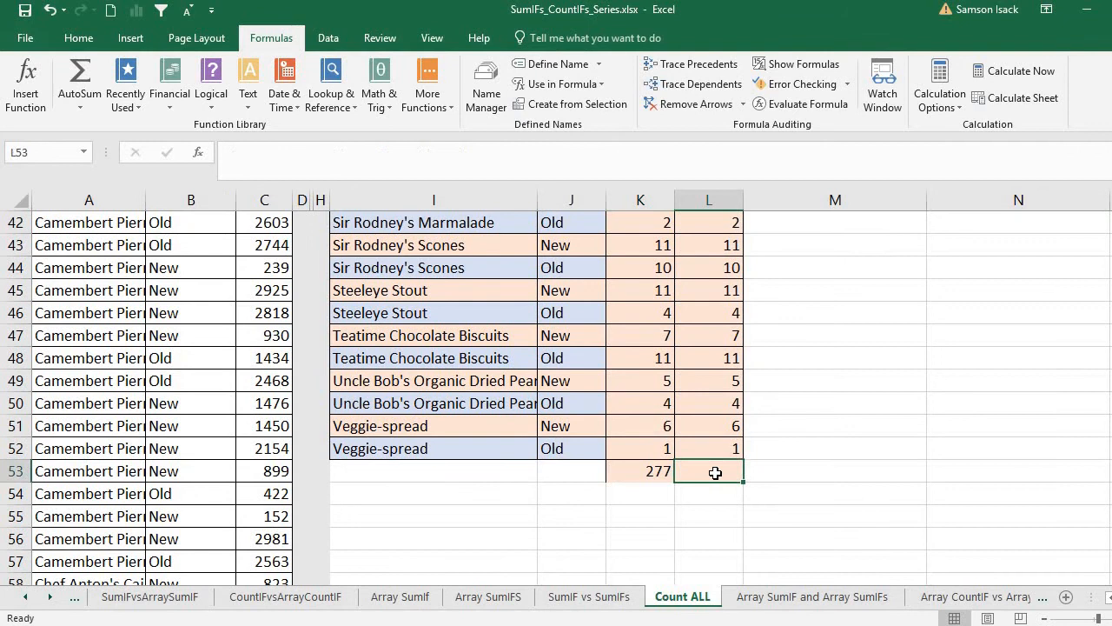
type("=SUM(")
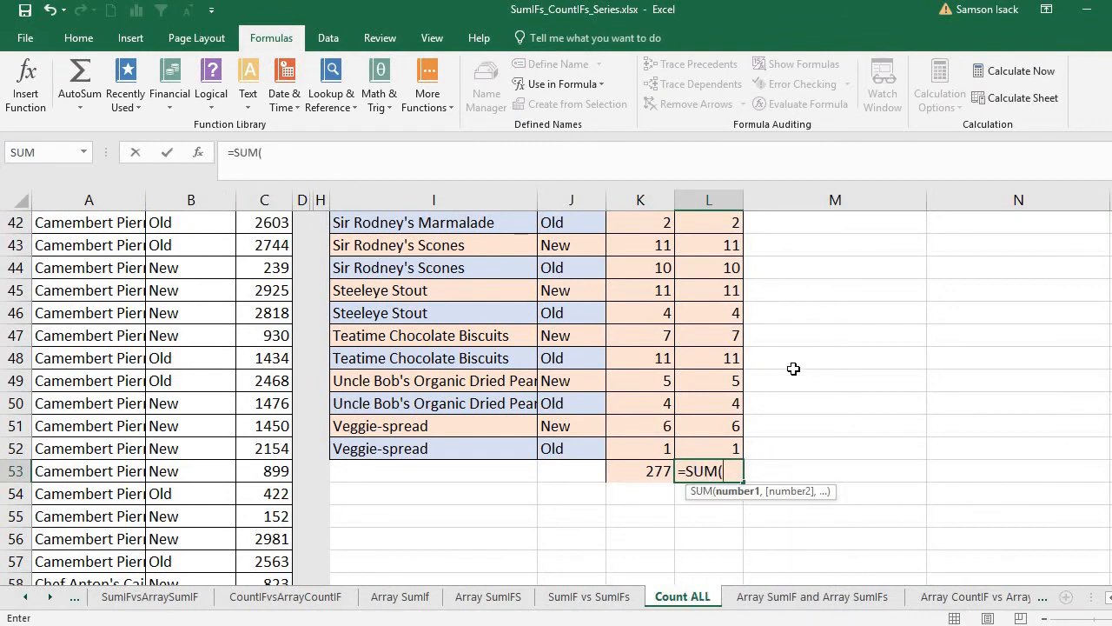
left_click_drag(706, 447, 692, 292)
type(")")
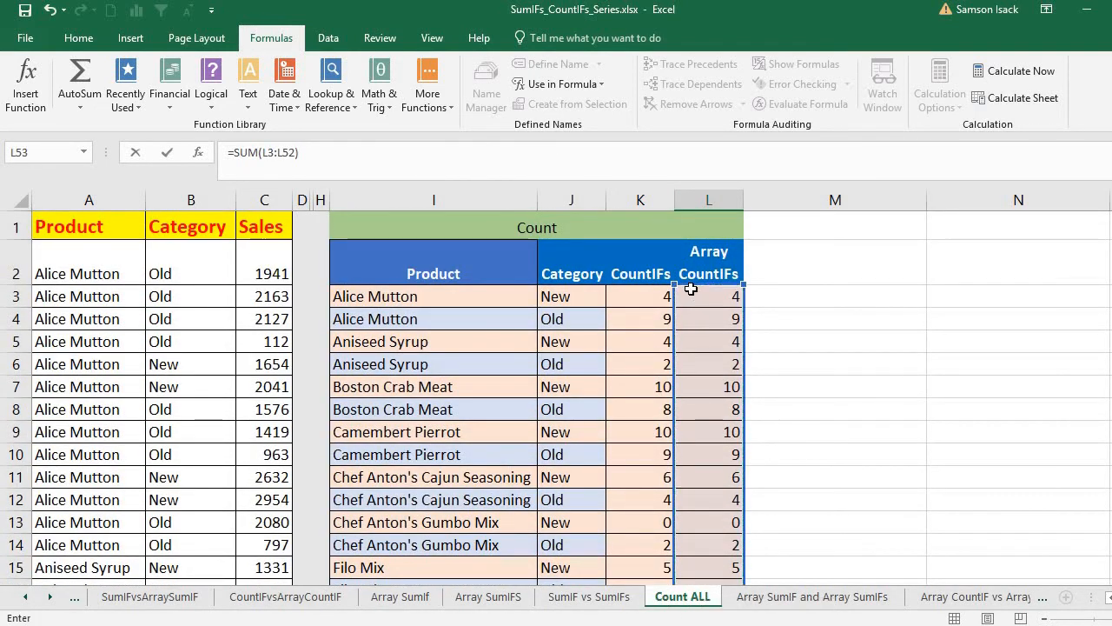
key("Return")
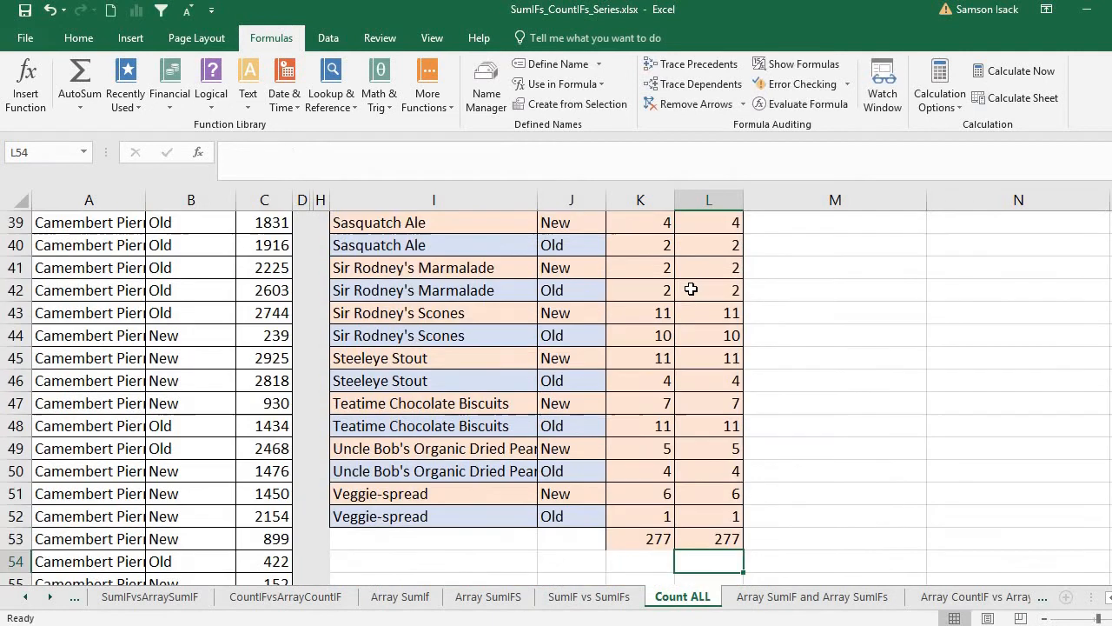
Check the total formula in L53 and the shared array COUNTIFS formula in L3 and L4
left_click(728, 539)
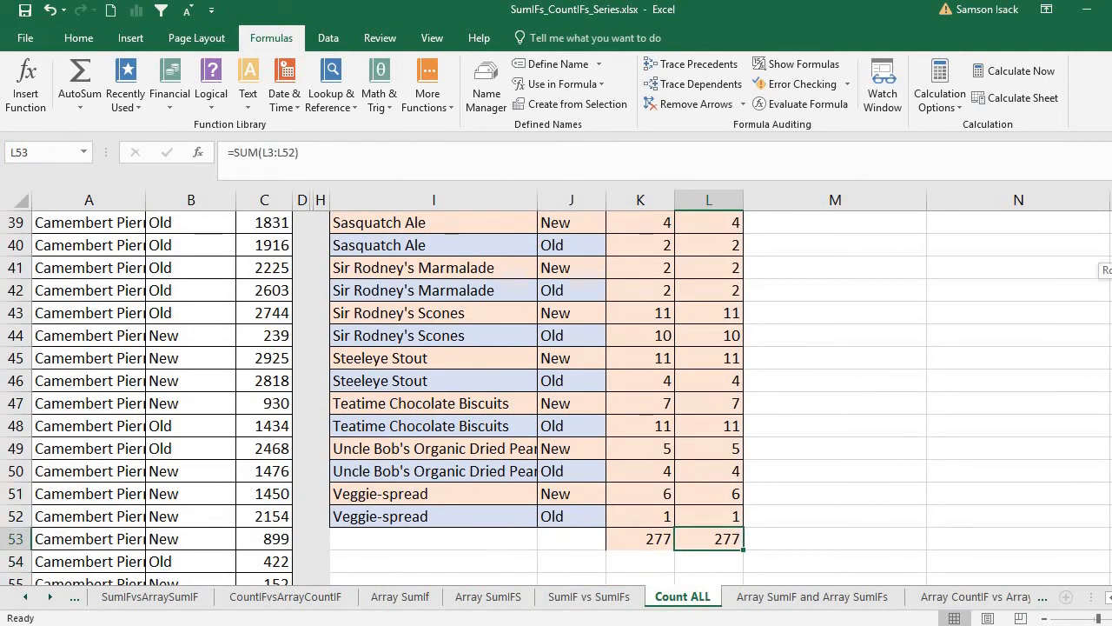
scroll(786, 280, "up", 13)
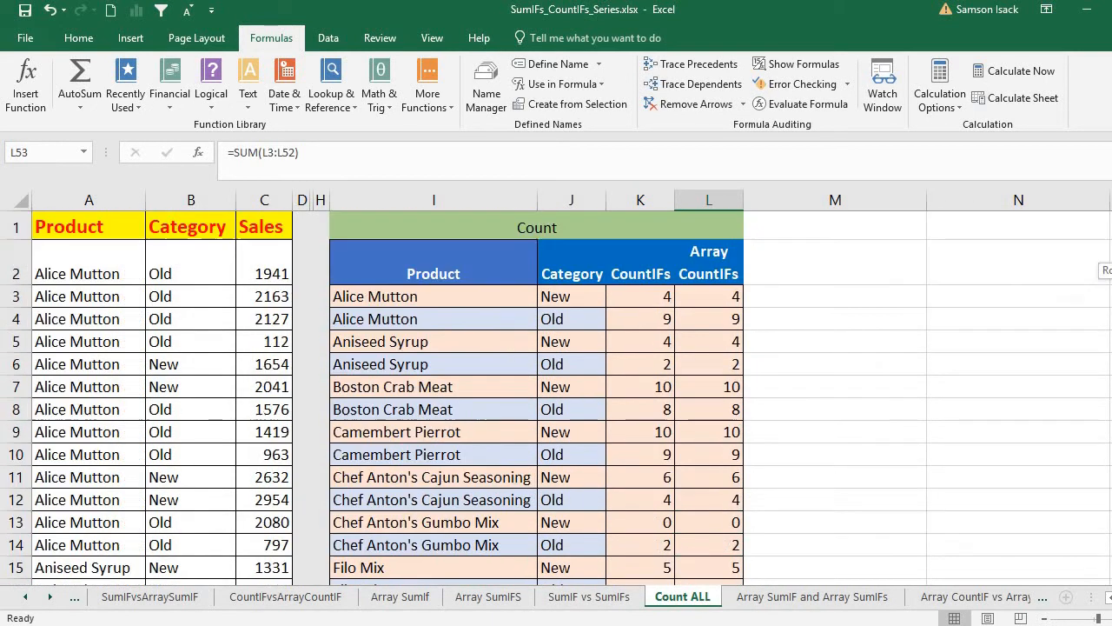
left_click(705, 294)
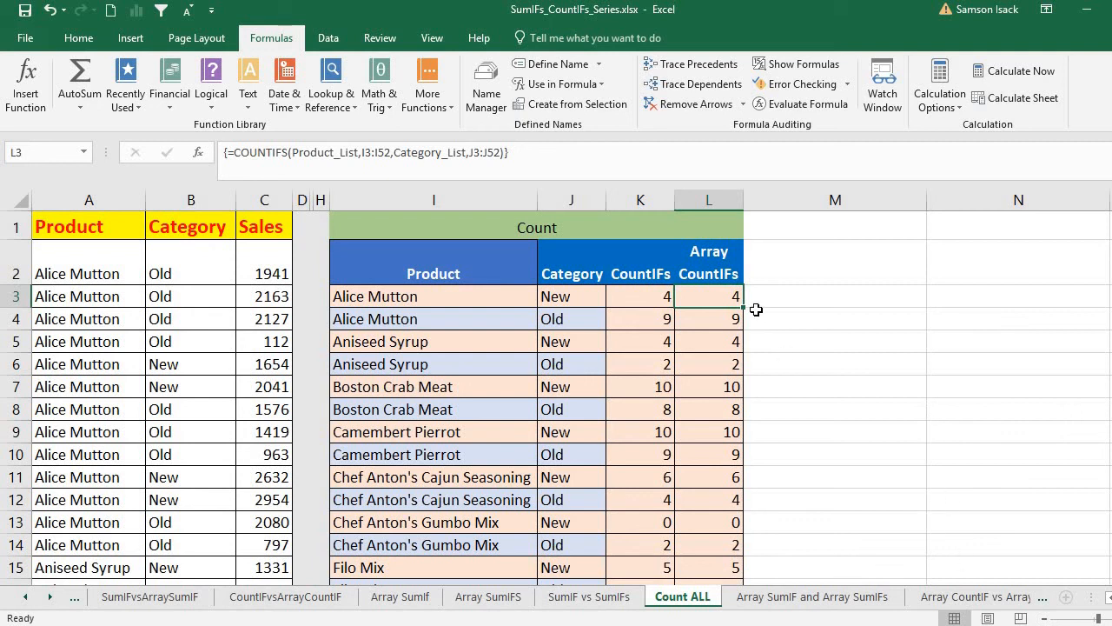
left_click(708, 315)
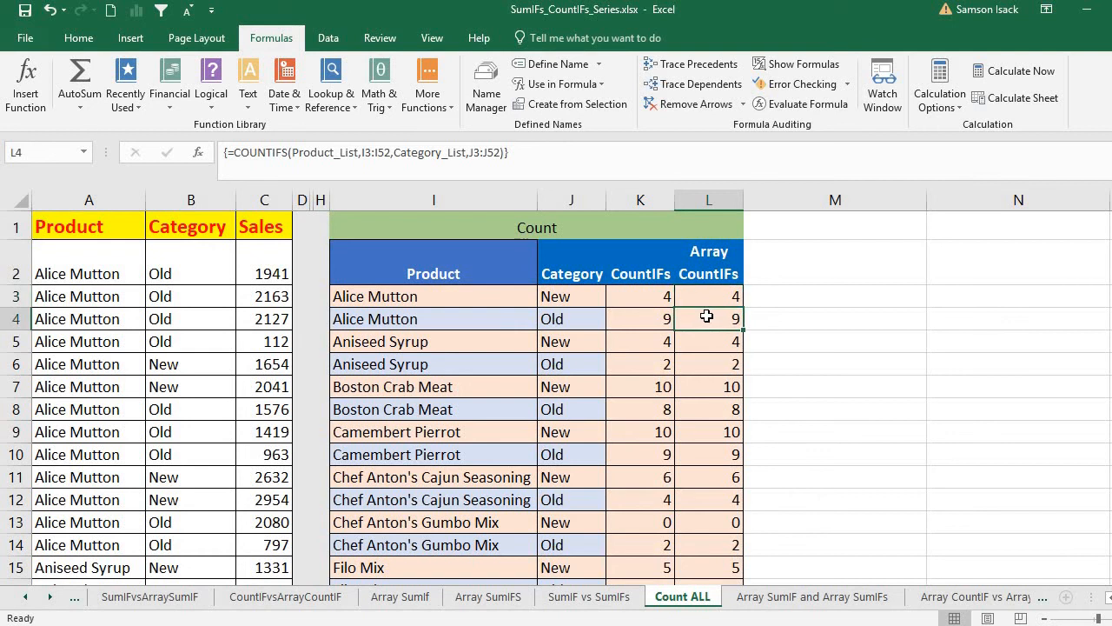
left_click(711, 302)
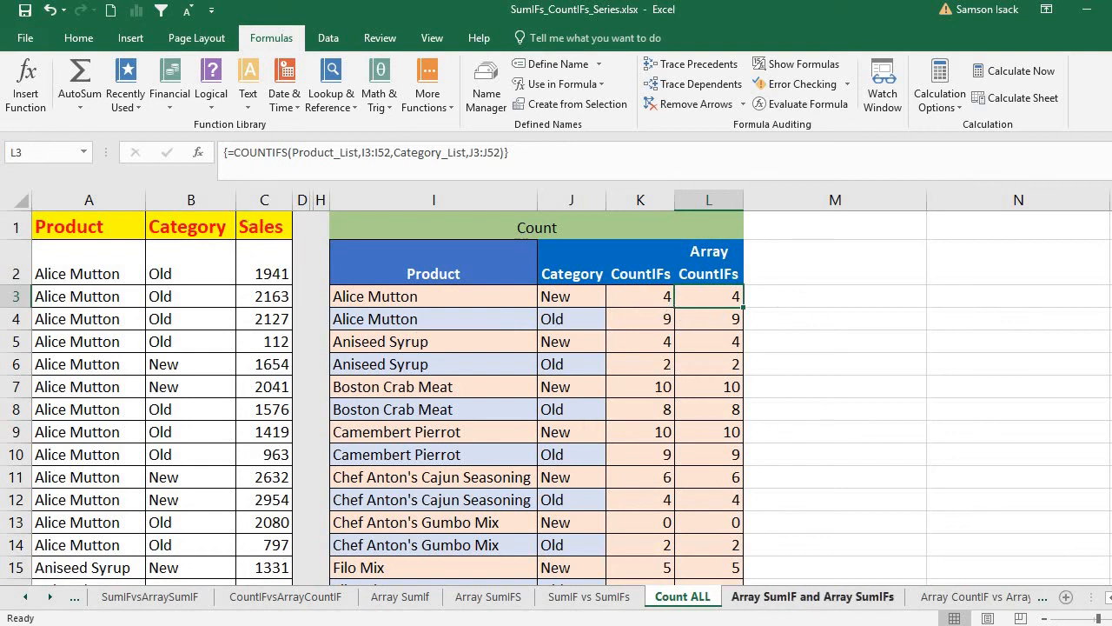
Unhide the CountIF table in columns E to G, between columns D and H
left_click_drag(302, 199, 312, 254)
right_click(312, 254)
left_click(387, 499)
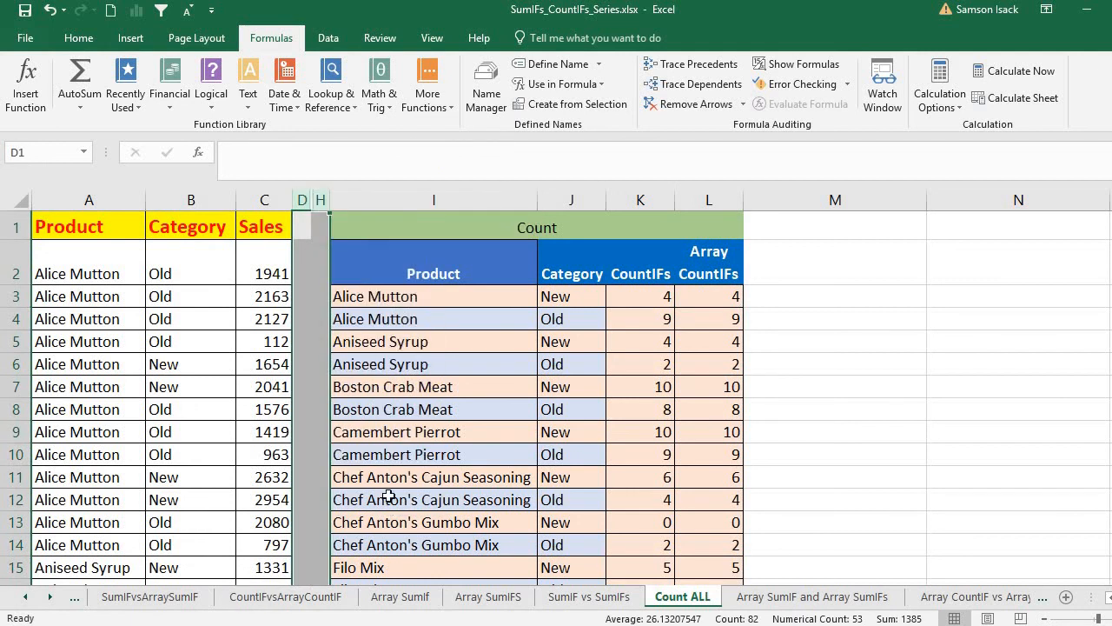
left_click(565, 300)
left_click(504, 253)
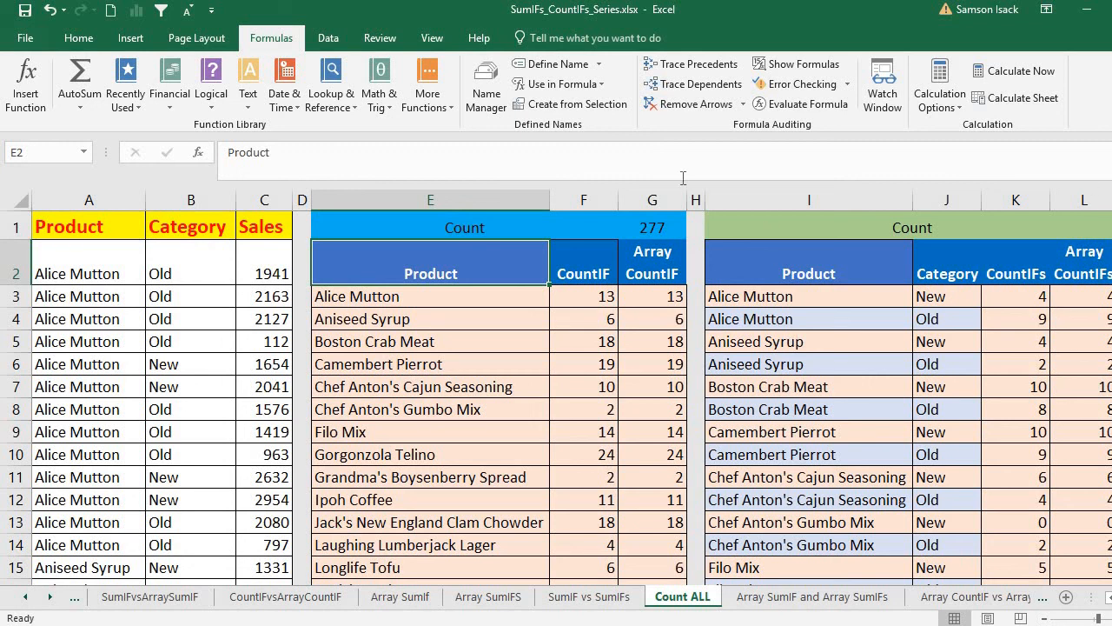
Narrow the grey spacer columns H and D so both count tables fit side by side
left_click_drag(704, 200, 697, 200)
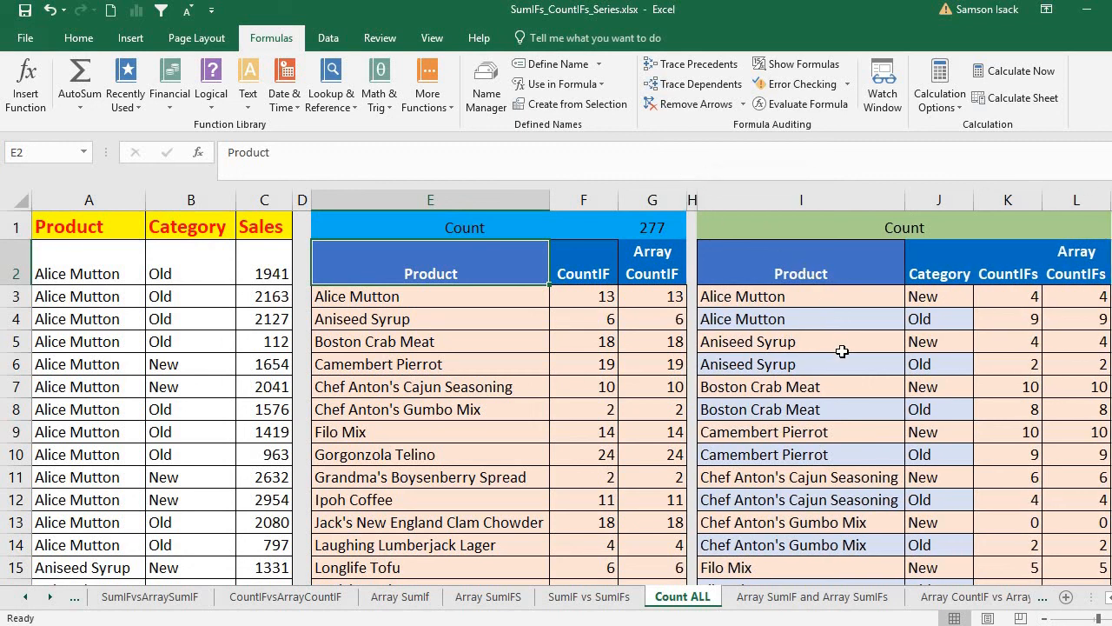
left_click(859, 318)
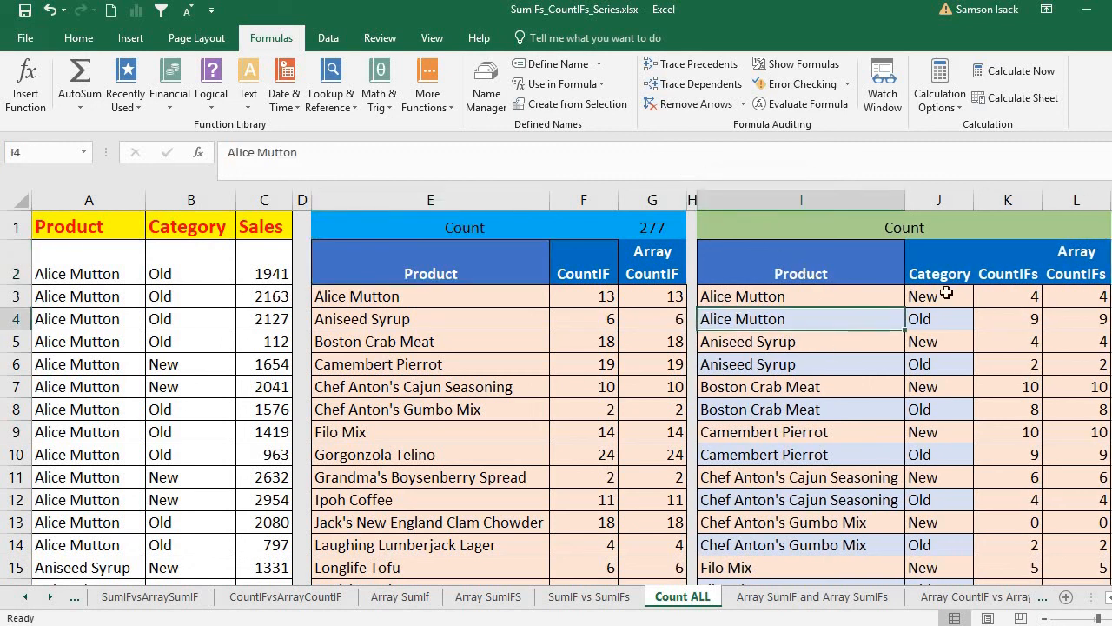
left_click(614, 227)
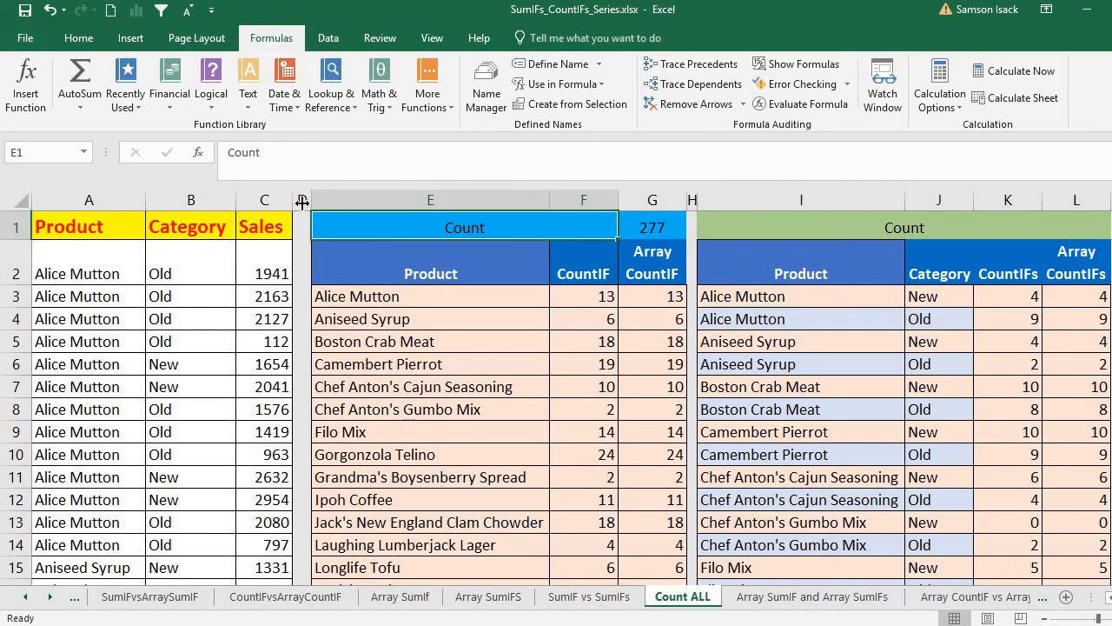
left_click_drag(302, 202, 293, 202)
Review the CountIF, Array CountIF, CountIFs and Array CountIFs headings in row 2 and the Count heading in E1
left_click(572, 264)
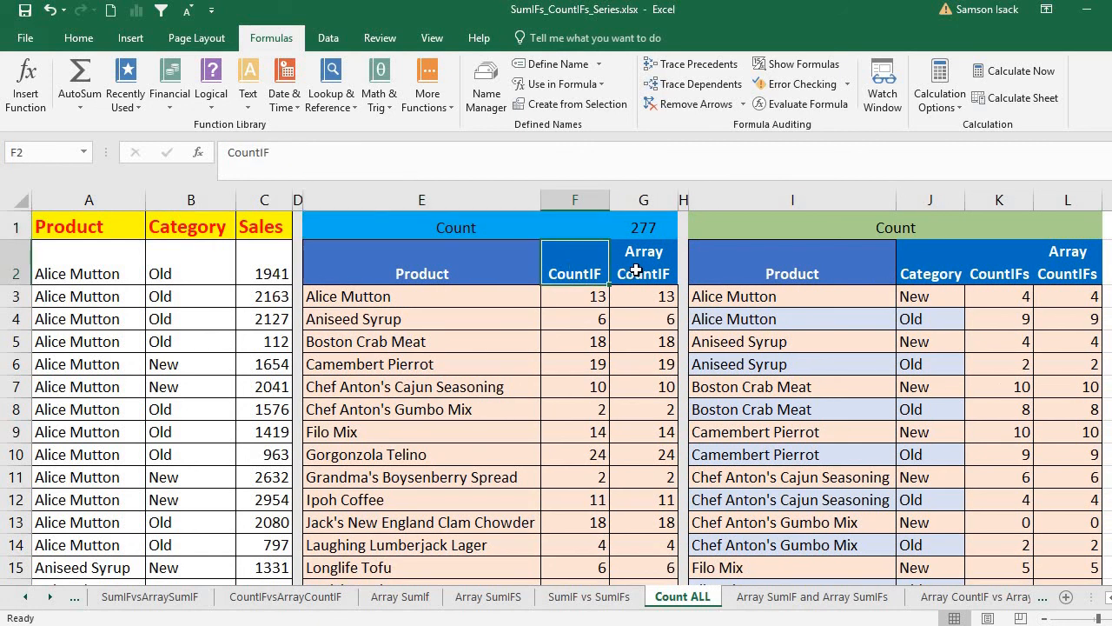
left_click(637, 271)
left_click(999, 262)
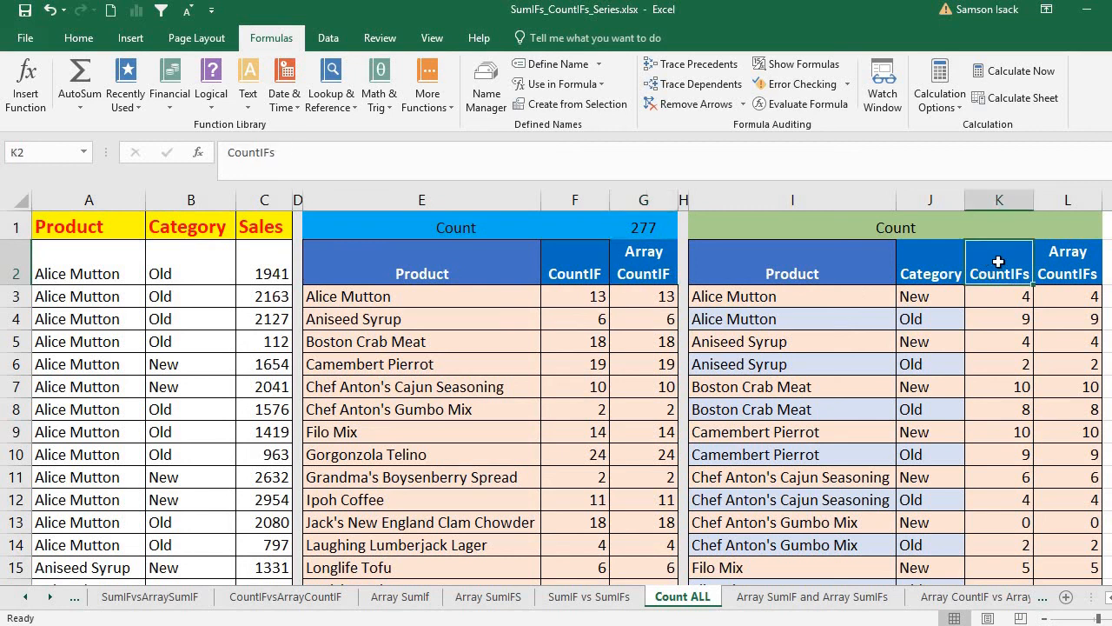
left_click(1068, 262)
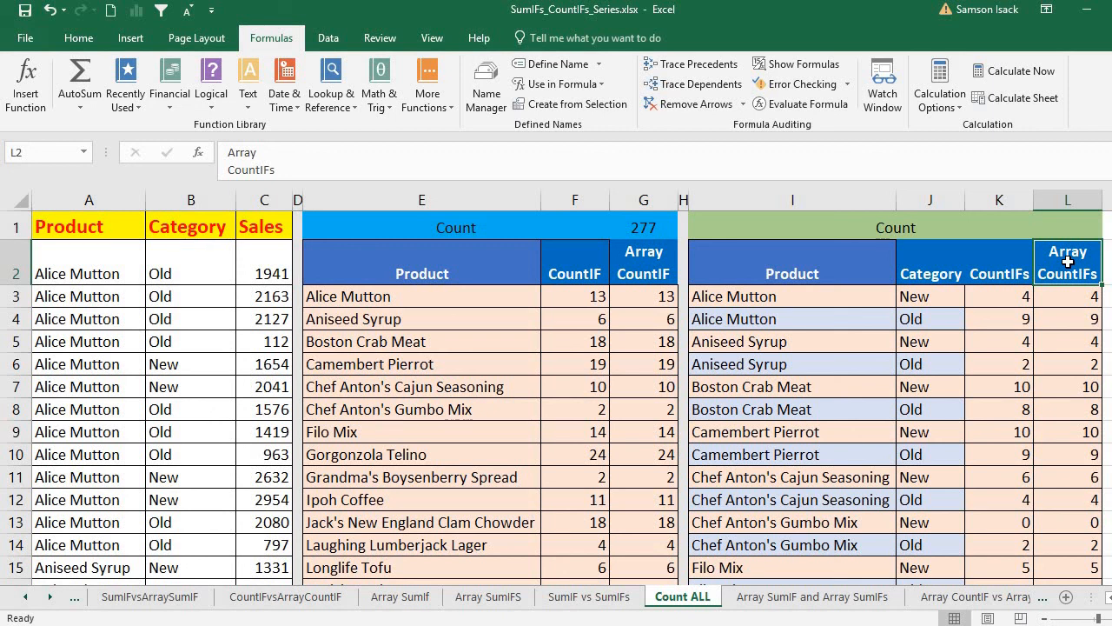
left_click(542, 223)
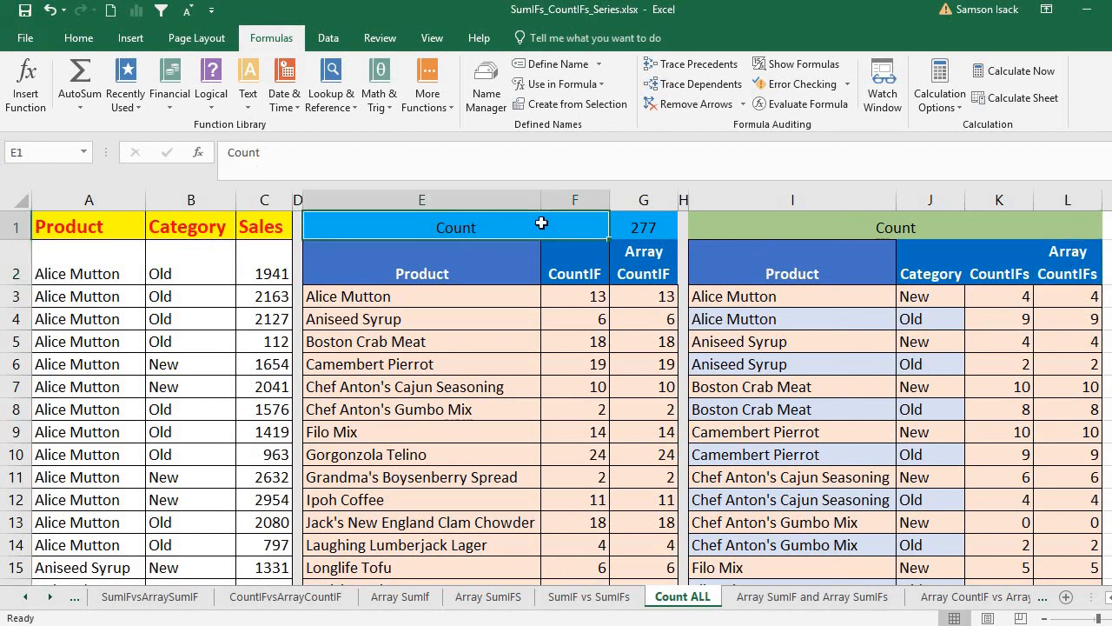